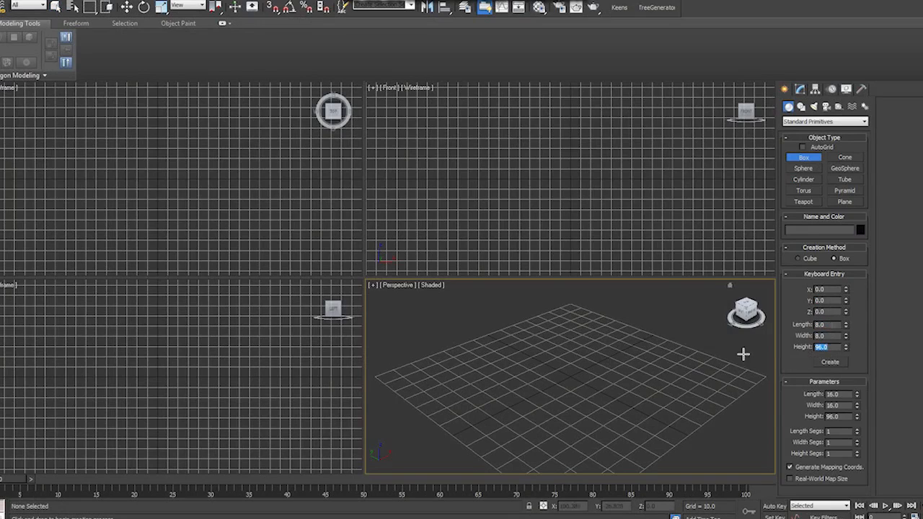
- Create a box at the origin with length 8, width 8 and height 96
key("Tab")
key("Return")
key("z")
scroll(651, 363, "down", 3)
scroll(260, 224, "down", 6)
- Draw a second, much larger flat box behind the thin post in the front view, resting on the same base line
scroll(260, 350, "down", 4)
middle_click_drag(260, 350, 253, 364)
scroll(657, 227, "down", 3)
middle_click_drag(627, 252, 631, 238)
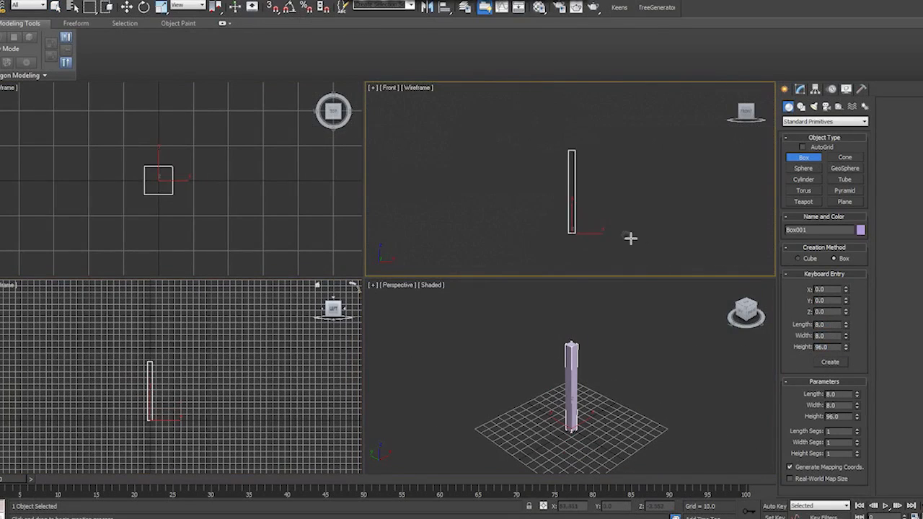
left_click_drag(655, 233, 453, 69)
right_click(453, 69)
scroll(599, 233, "down", 5)
right_click(599, 233)
scroll(613, 245, "up", 3)
middle_click_drag(613, 246, 629, 264)
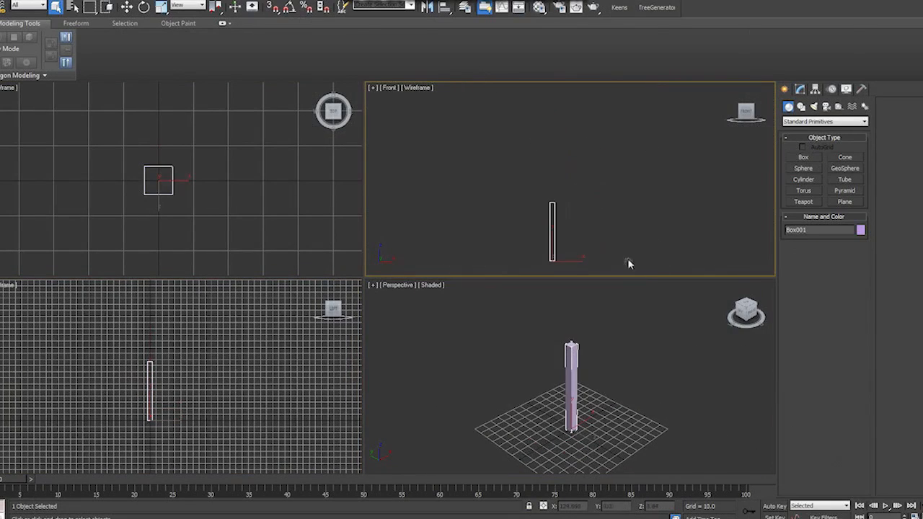
key("alt+w")
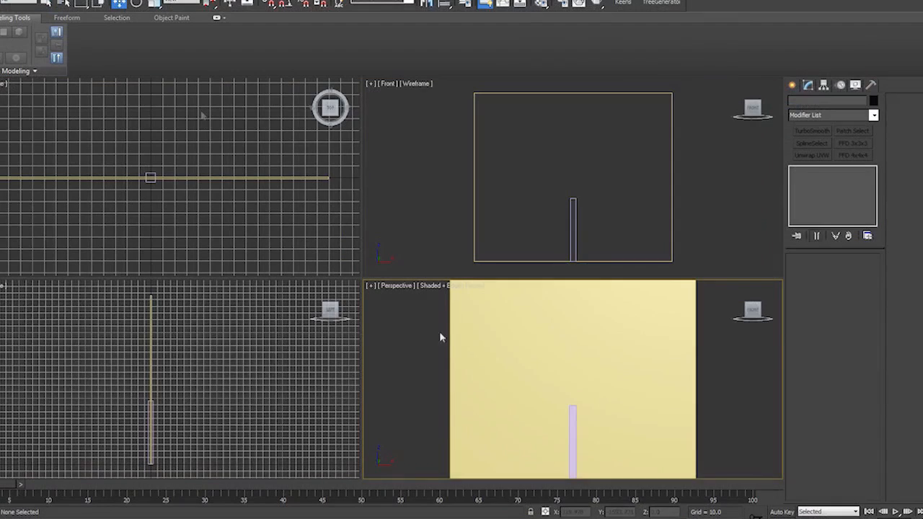
scroll(439, 331, "down", 2)
key("alt+w")
middle_click_drag(668, 257, 638, 224)
left_click(792, 85)
left_click(811, 155)
middle_click_drag(556, 260, 539, 316)
scroll(541, 294, "down", 2)
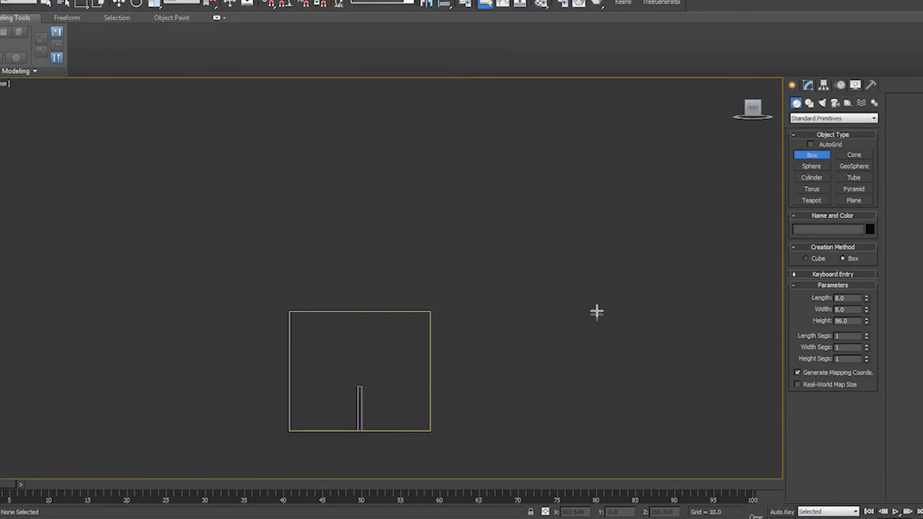
- Draw a wide box above the second box, about 1022 wide, 248 long and 27 high, and show it shaded in perspective
left_click_drag(599, 310, 120, 192)
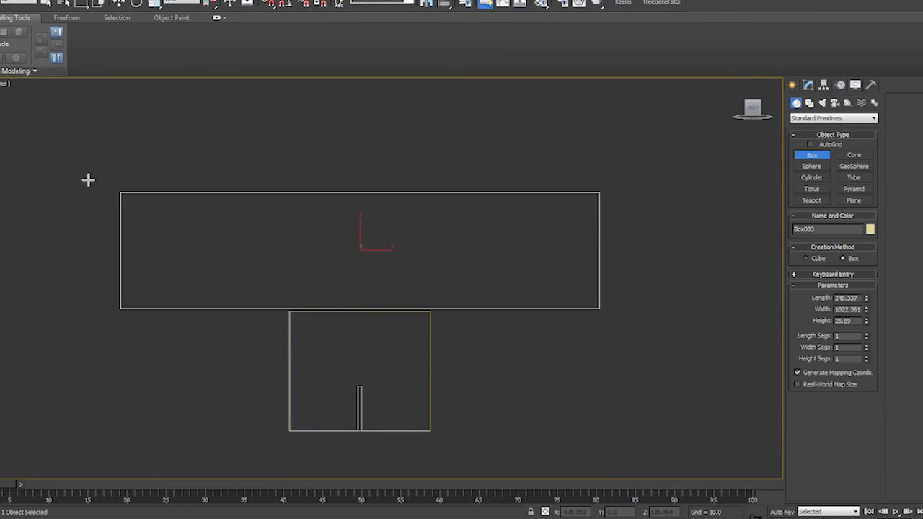
left_click(88, 179)
key("w")
key("p")
scroll(440, 346, "down", 4)
key("F3")
middle_click_drag(432, 345, 380, 367, "alt")
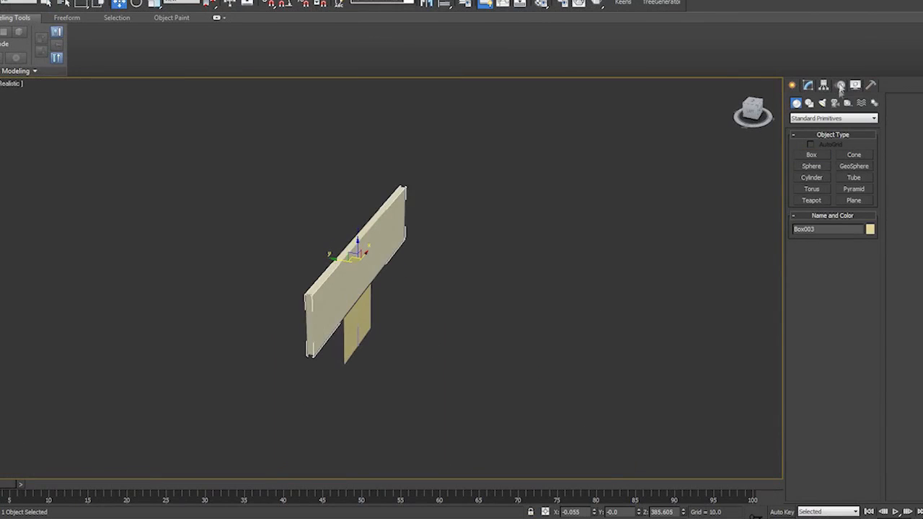
- Set the wide upper box's length to 256, width to 1024 and height to 96
left_click(808, 86)
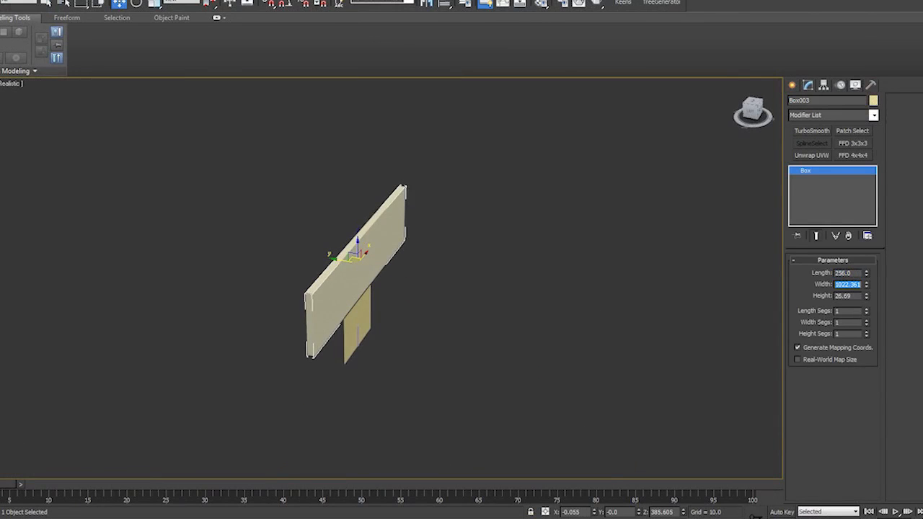
type("96")
key("Return")
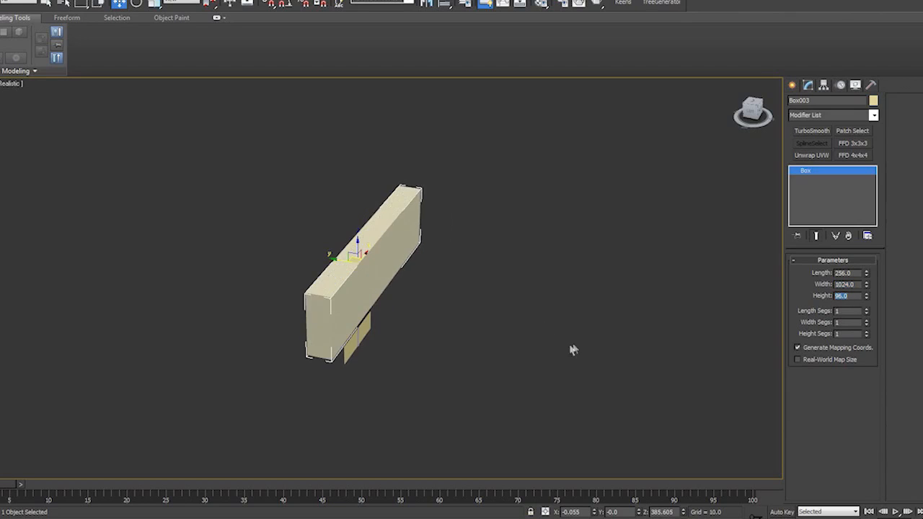
middle_click_drag(573, 350, 621, 331, "alt")
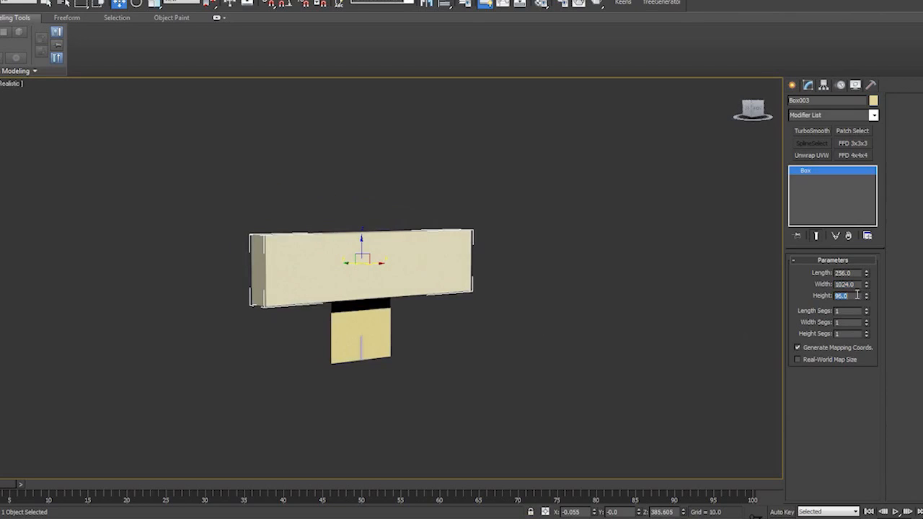
- Increase the upper box's height to 256 and keep the box selected
middle_click_drag(591, 285, 194, 239, "alt")
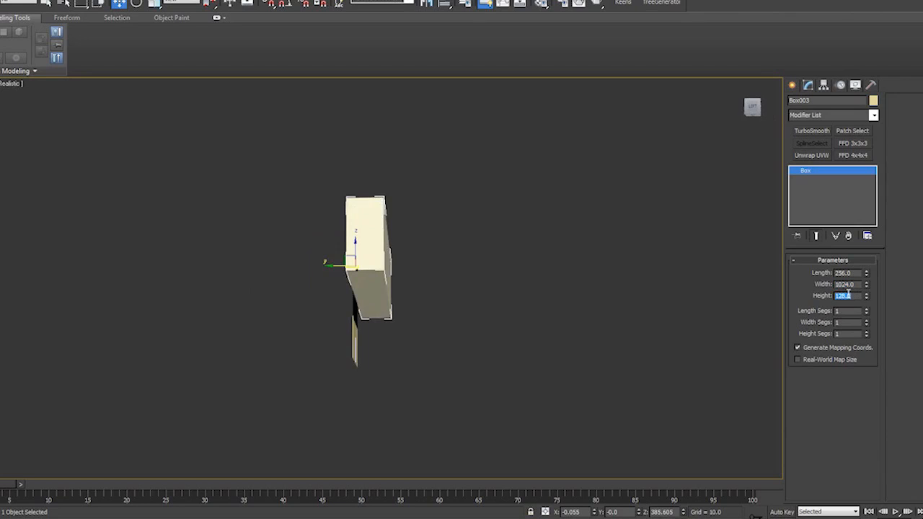
type("256")
key("Return")
middle_click_drag(346, 371, 431, 378, "alt")
left_click(462, 328)
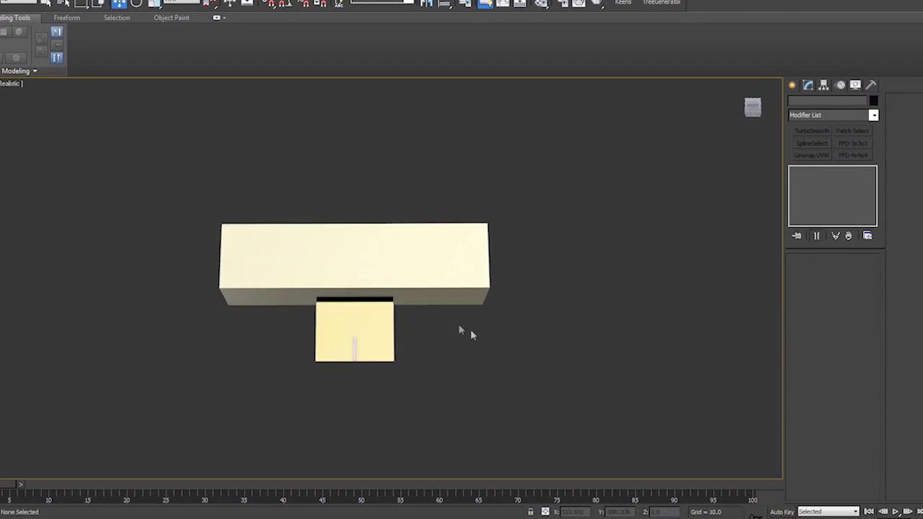
key("ctrl+z")
middle_click_drag(471, 330, 456, 293, "alt")
- Give the upper box 2 length segments and 2 height segments, and change its object colour to black
key("f")
left_click(2, 84)
left_click(22, 108)
middle_click_drag(208, 301, 207, 305, "alt")
key("f")
middle_click_drag(697, 391, 713, 355)
left_click(867, 309)
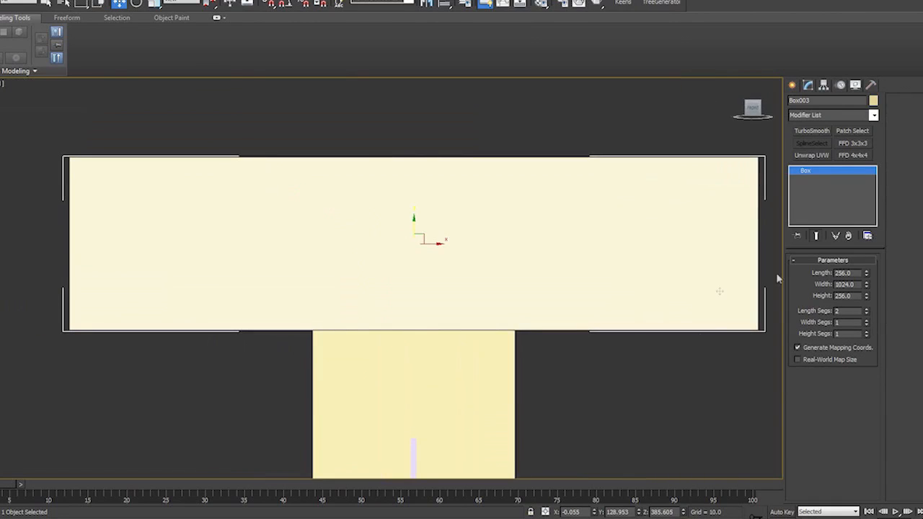
left_click(873, 101)
left_click(542, 277)
left_click(513, 308)
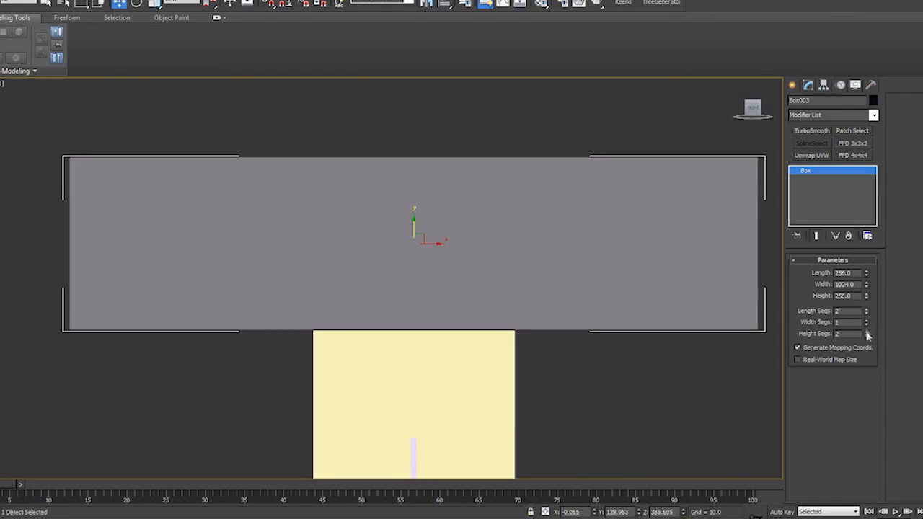
- Display edged faces and set the upper box's width segments to 20
key("F4")
left_click(866, 321)
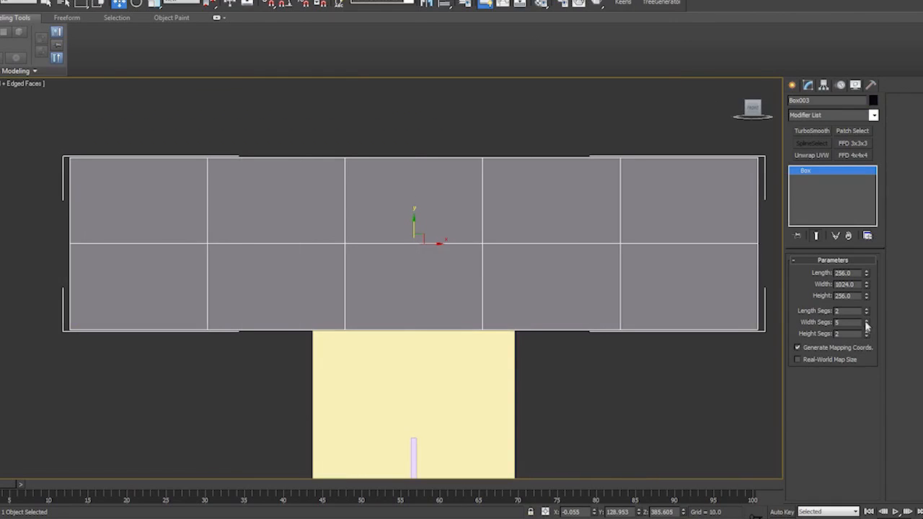
left_click(867, 325)
left_click(866, 320)
left_click(866, 321)
left_click(866, 320)
left_click(866, 320)
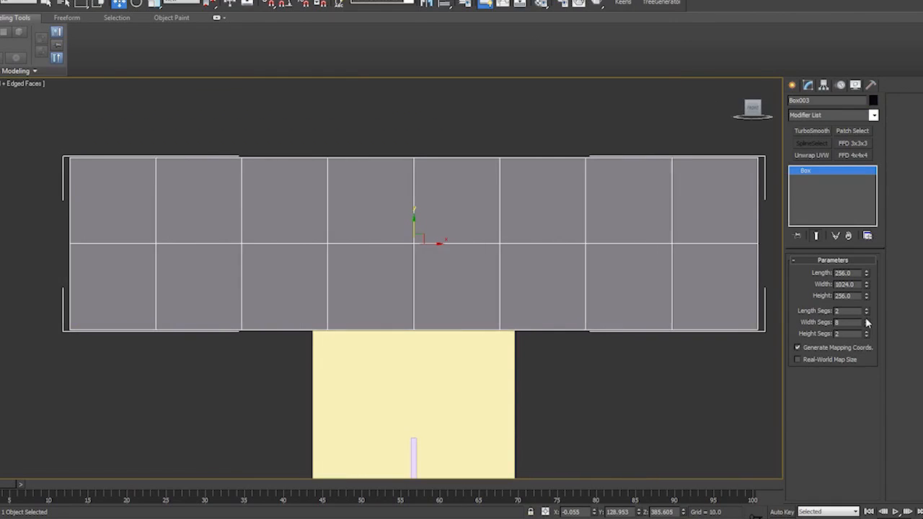
left_click(866, 320)
left_click(866, 320)
left_click(867, 320)
left_click(866, 320)
left_click(867, 321)
left_click(866, 321)
left_click(867, 321)
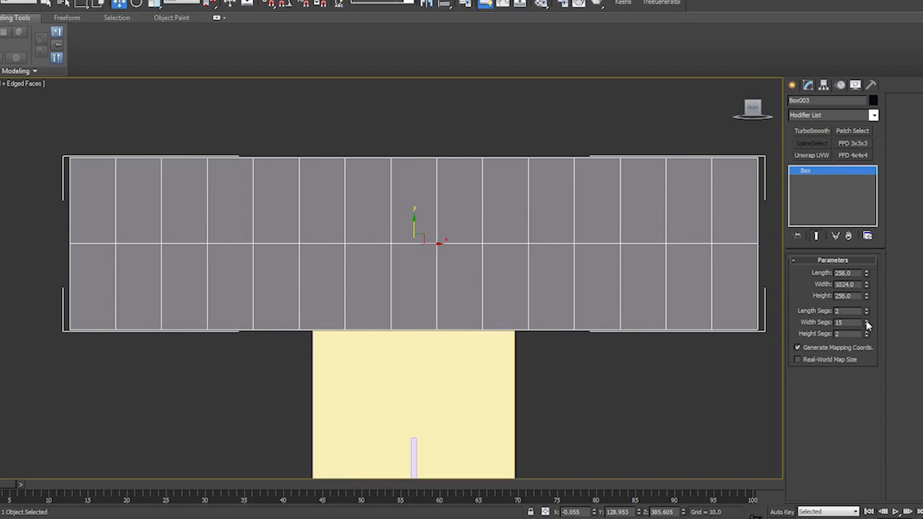
left_click(866, 321)
left_click(867, 321)
left_click(867, 321)
left_click(866, 321)
left_click(867, 322)
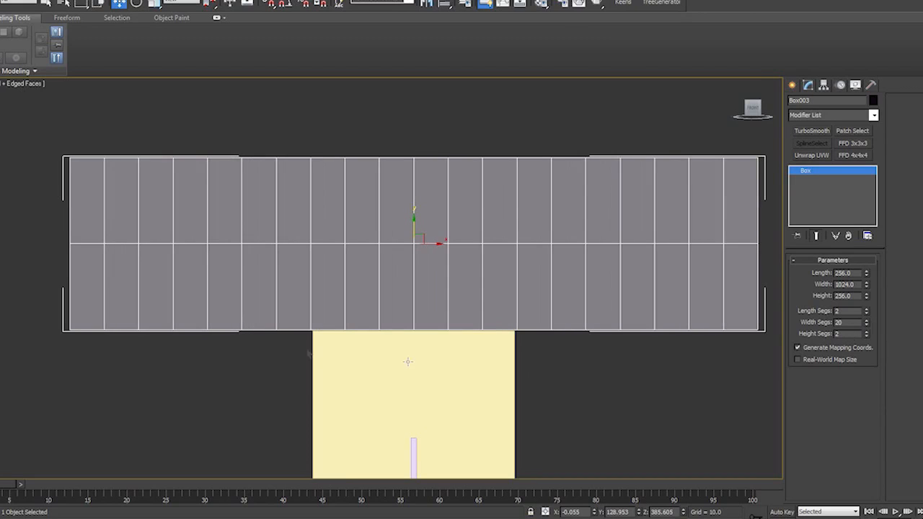
- Set the upper box's height segments to 5 in the perspective view
middle_click_drag(312, 353, 367, 365, "alt")
key("p")
scroll(427, 354, "down", 3)
middle_click_drag(426, 354, 432, 345, "alt")
left_click(867, 333)
left_click(867, 333)
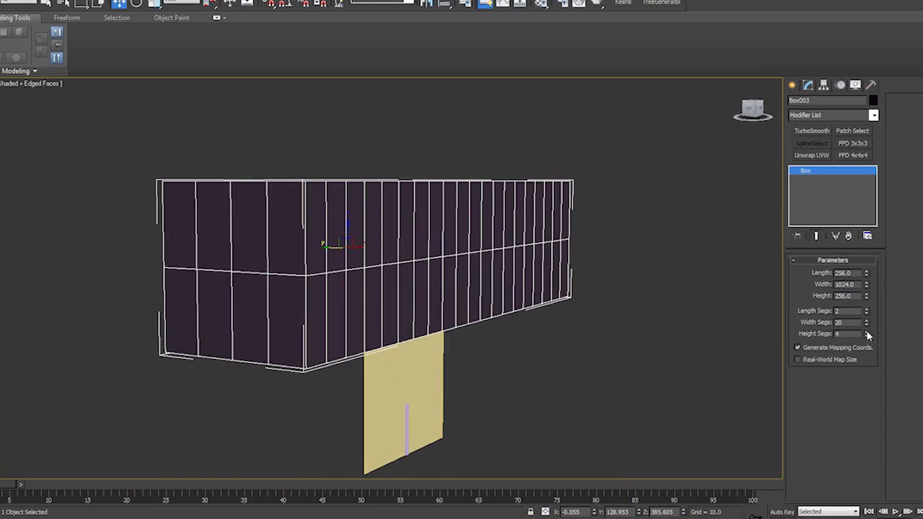
left_click(867, 333)
left_click(867, 332)
left_click(868, 332)
middle_click_drag(523, 360, 584, 366, "alt")
left_click(867, 337)
left_click(867, 336)
- Set the upper box's length segments to 6
middle_click_drag(682, 358, 602, 383, "alt")
left_click(865, 310)
left_click(866, 311)
left_click(866, 310)
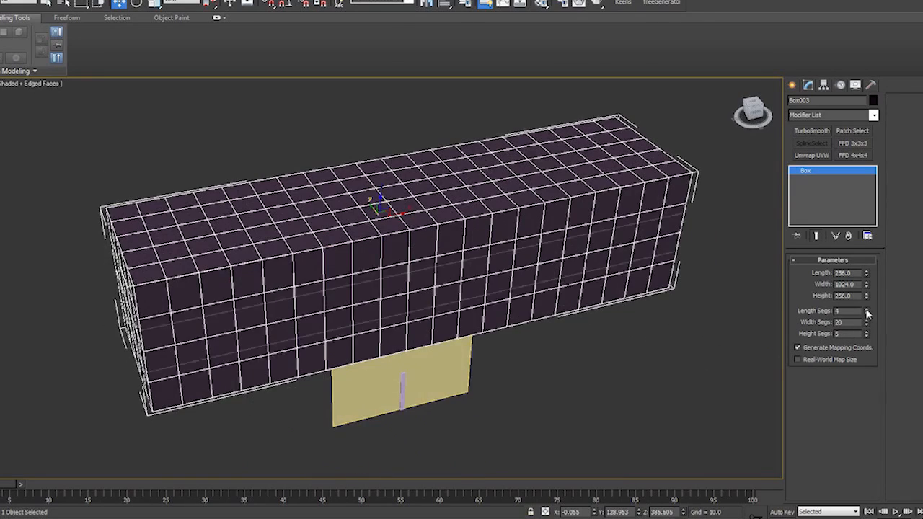
left_click(865, 310)
middle_click_drag(768, 331, 628, 282, "alt")
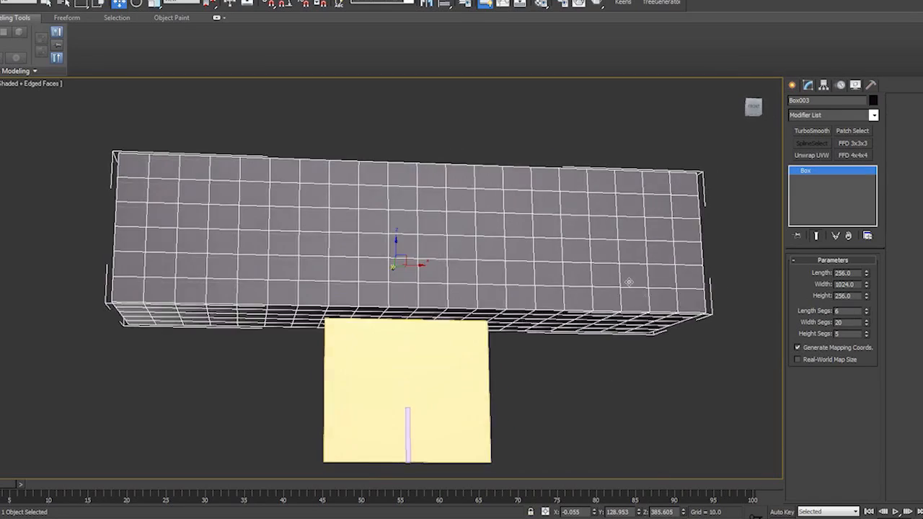
- Add an Edit Poly modifier to the upper box and select the seven columns of polygons at the left end of its underside
left_click(873, 115)
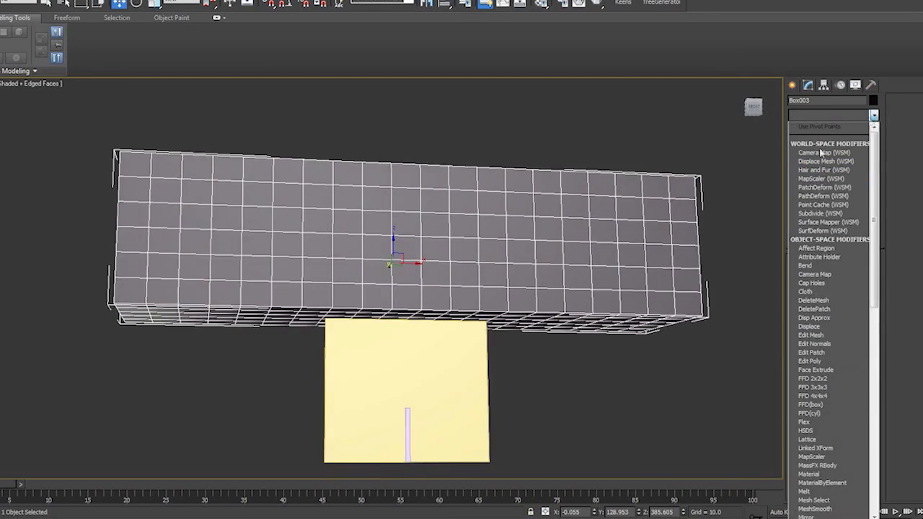
left_click(830, 362)
key("4")
middle_click_drag(432, 346, 224, 279, "alt")
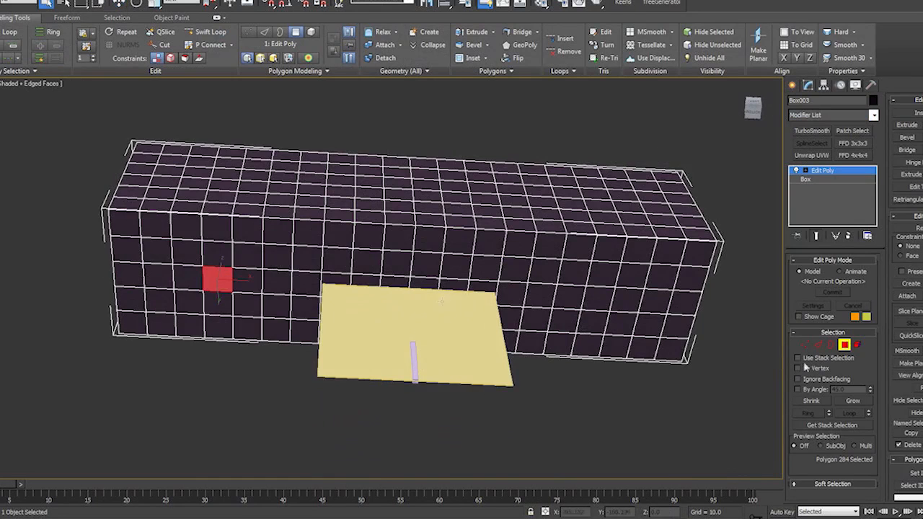
left_click(854, 402)
left_click(854, 402)
left_click(854, 402)
left_click(817, 402)
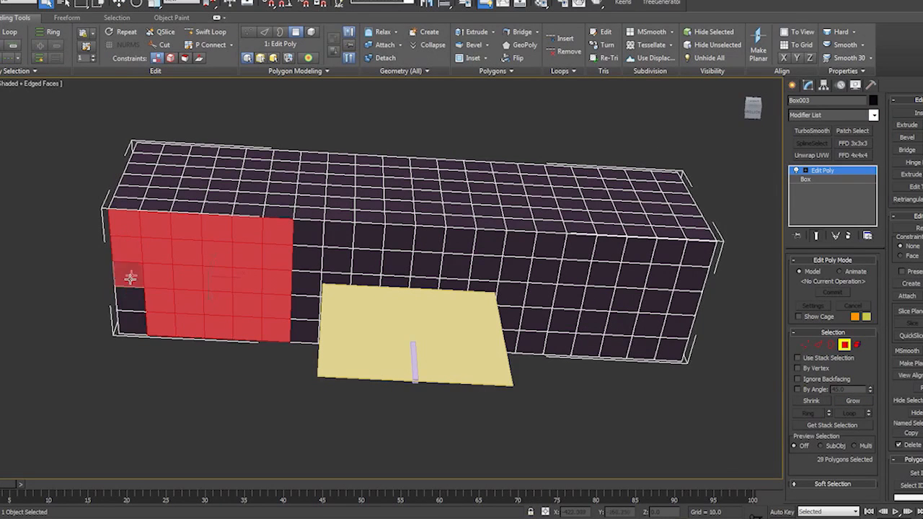
- Add the seven columns at the underside's right end to the polygon selection and deselect the polygons on the side faces
middle_click_drag(653, 369, 484, 301)
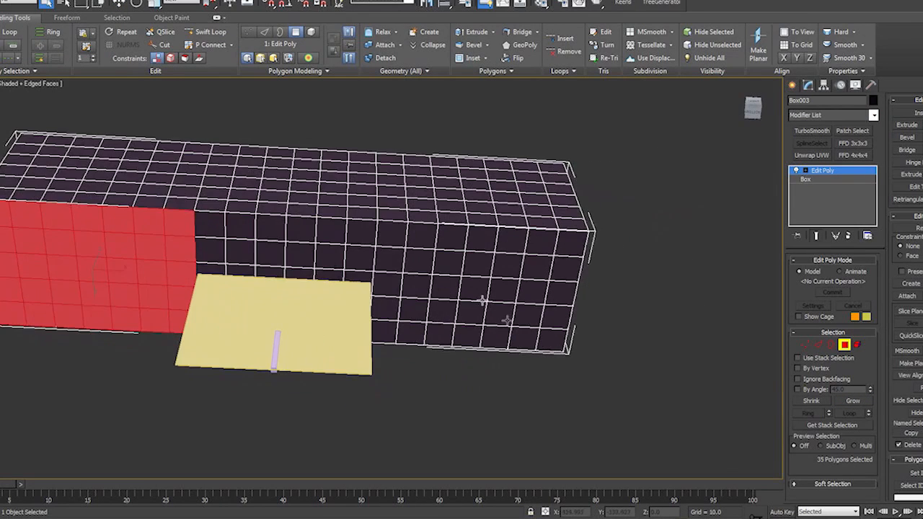
left_click(474, 289)
left_click(842, 401)
left_click(842, 401)
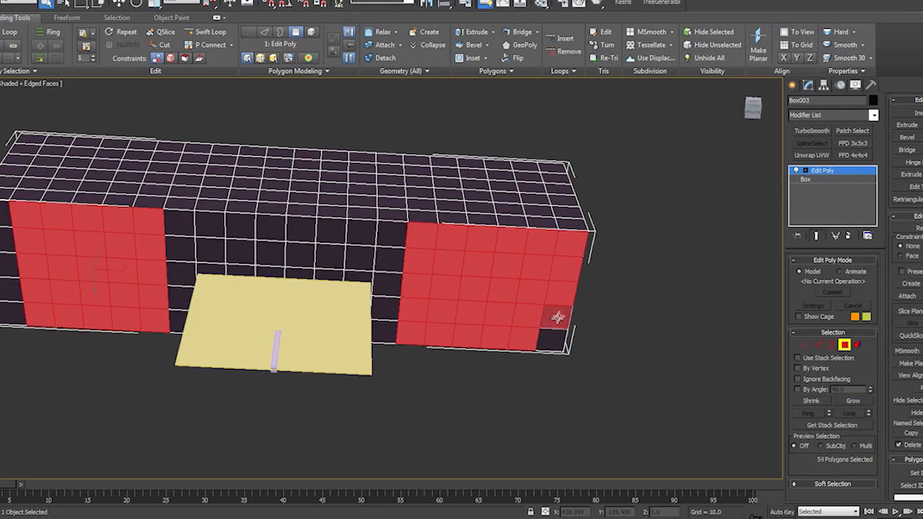
key("ctrl+z")
key("ctrl+z")
key("ctrl+z")
key("ctrl+z")
left_click(846, 403)
middle_click_drag(599, 310, 556, 356, "alt")
key("f")
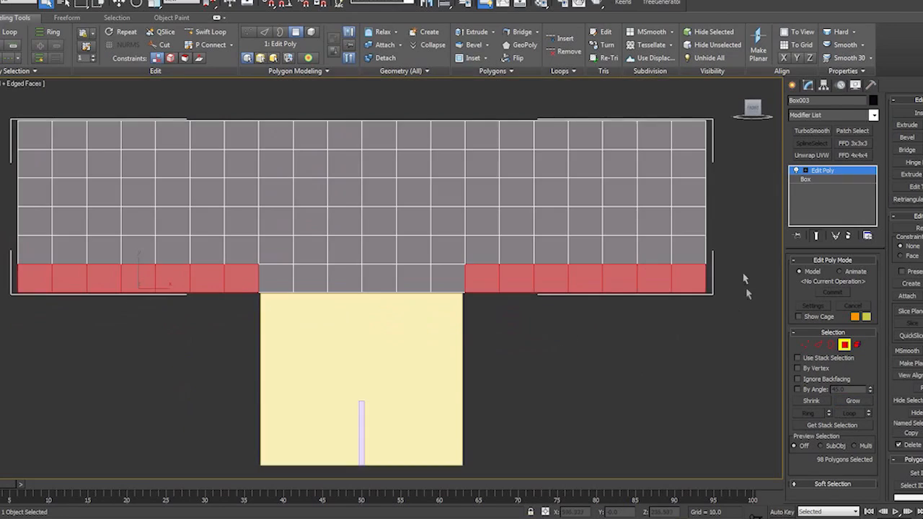
left_click_drag(746, 277, 28, 271, "alt")
- Extrude the selected underside polygons by a height of 256 to form two legs
middle_click_drag(291, 340, 382, 321, "alt")
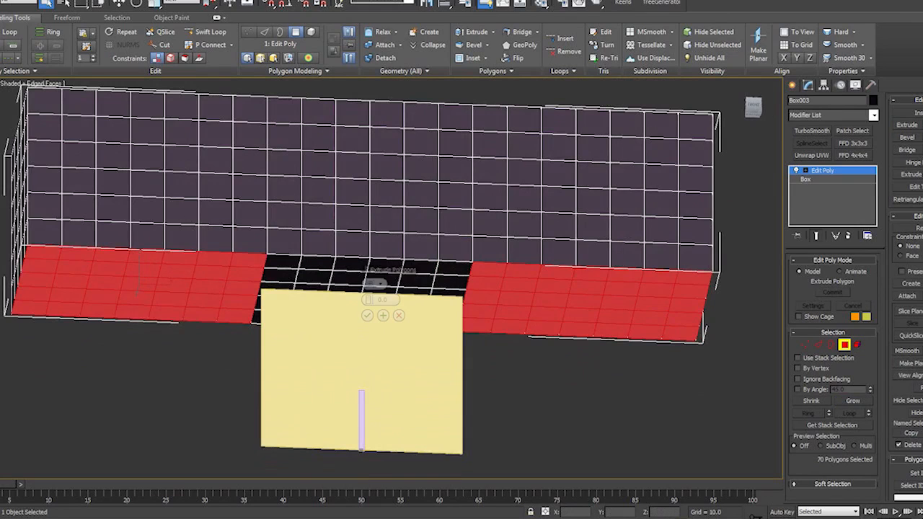
left_click_drag(370, 300, 369, 321)
double_click(394, 300)
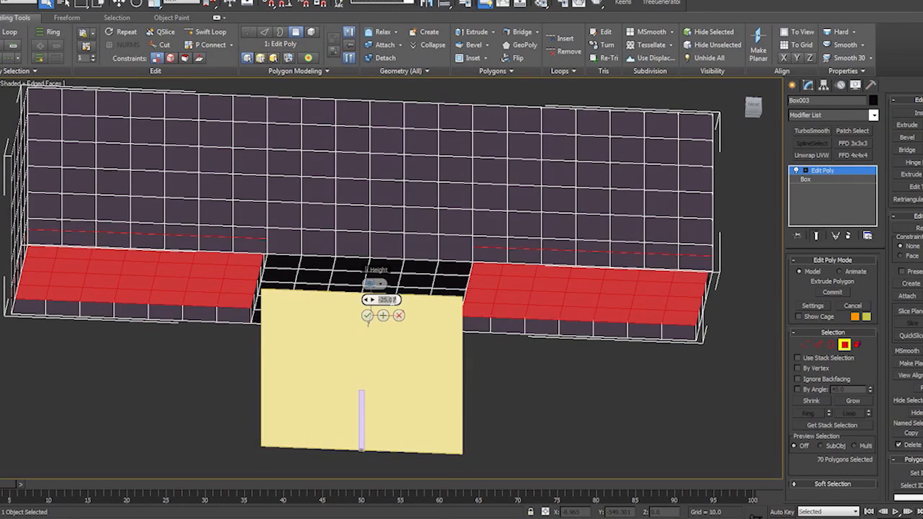
key("Return")
middle_click_drag(577, 339, 552, 384, "alt")
key("f")
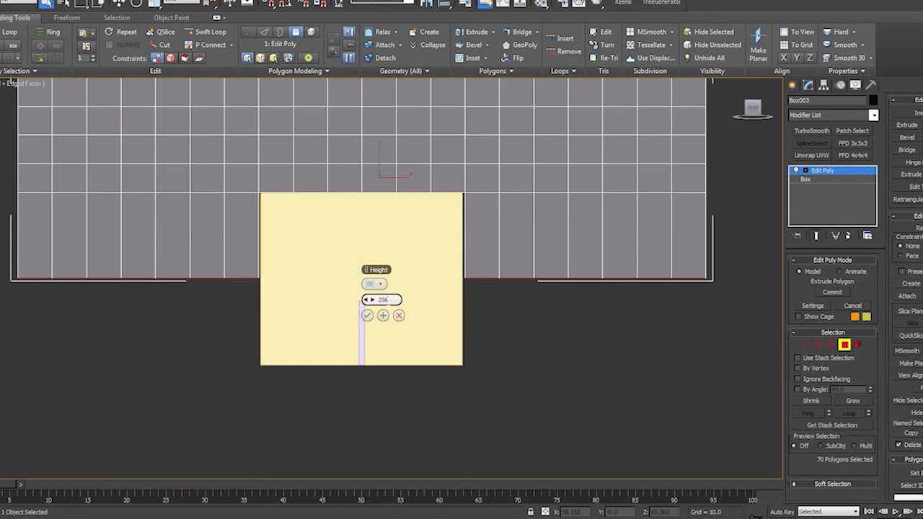
key("Return")
left_click(367, 318)
- Switch to edge editing and isolate the arch-shaped object
middle_click_drag(640, 395, 558, 348)
key("2")
key("f")
key("p")
key("alt+q")
scroll(544, 336, "up", 2)
scroll(558, 349, "down", 3)
middle_click_drag(674, 390, 648, 386)
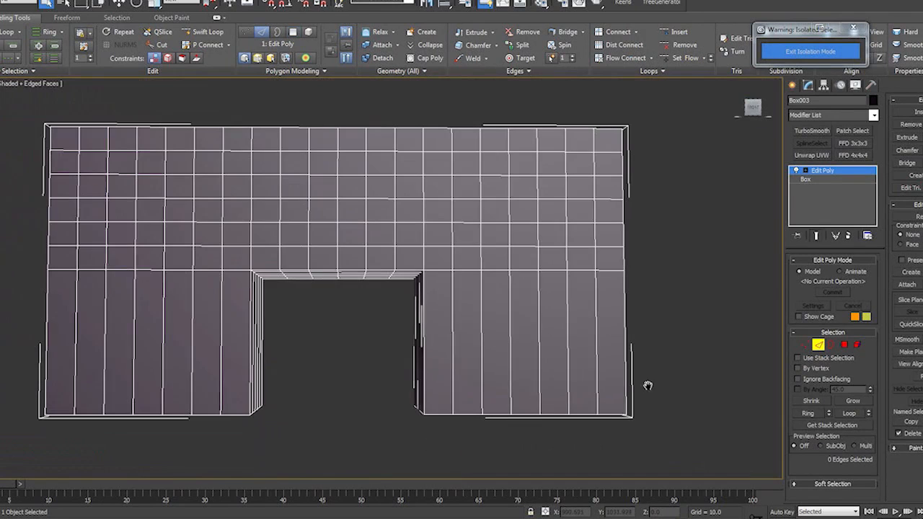
- Select the long vertical edges of both legs and connect them with 5 segments
left_click_drag(79, 321, 75, 322)
left_click(922, 163)
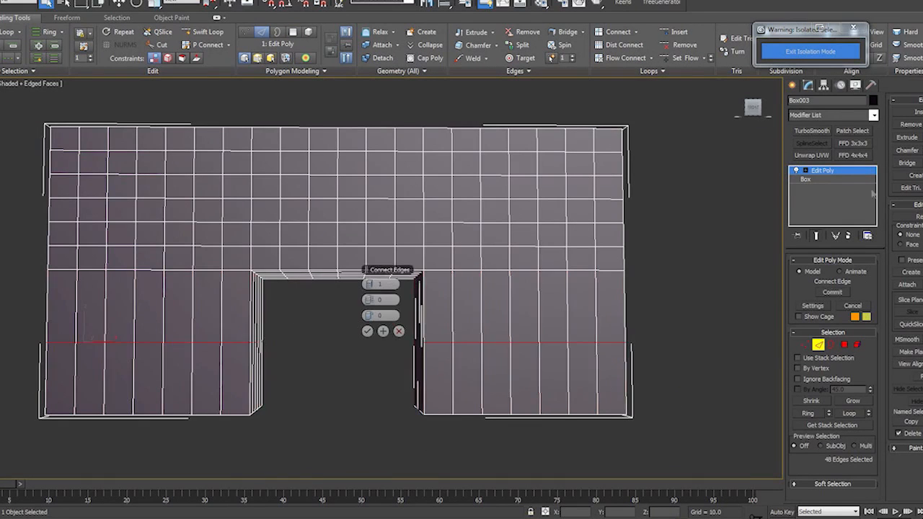
left_click(373, 285)
left_click(373, 285)
left_click(373, 285)
left_click(367, 286)
mouse_move(516, 359)
middle_mouse_down("alt")
mouse_move(486, 373)
mouse_move(501, 364)
middle_mouse_up("alt")
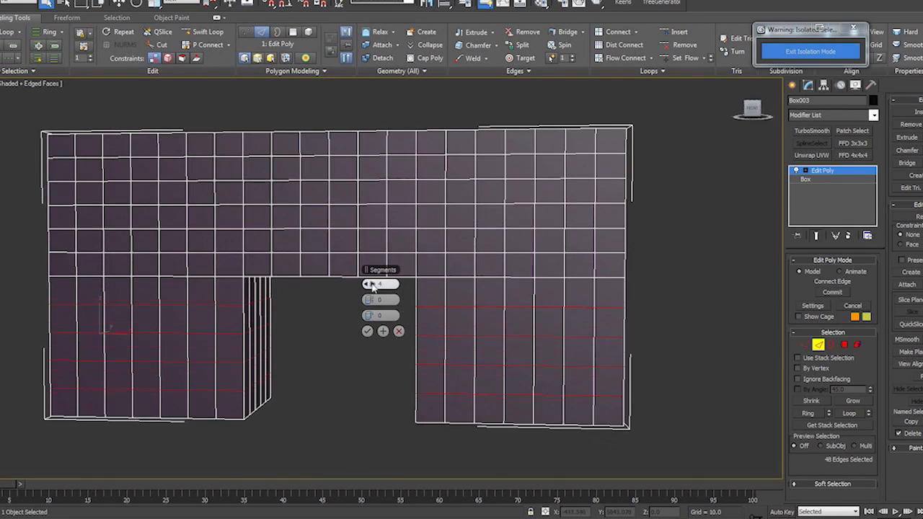
middle_click_drag(366, 335, 602, 415, "alt")
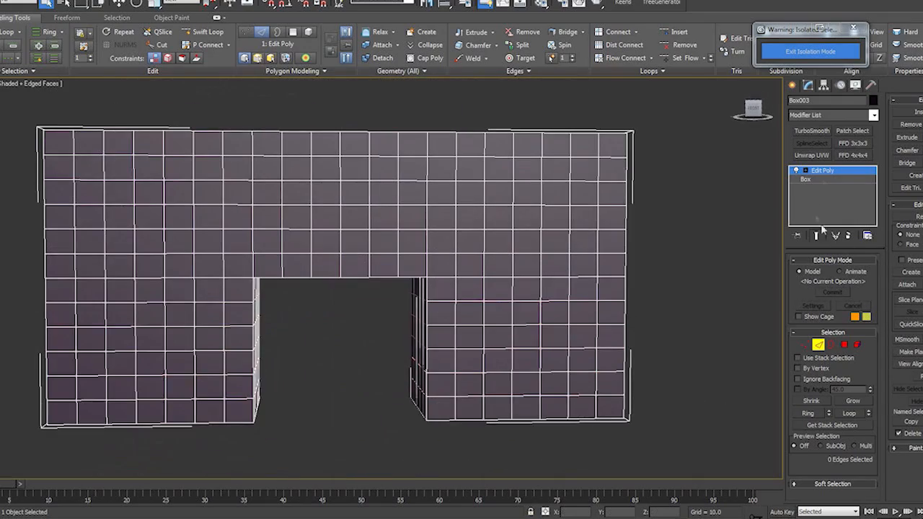
- Leave edge editing and apply a TurboSmooth modifier with 2 iterations to the arch
left_click(827, 173)
mouse_move(633, 369)
middle_mouse_down("alt")
mouse_move(632, 346)
mouse_move(620, 365)
mouse_move(630, 359)
middle_mouse_up("alt")
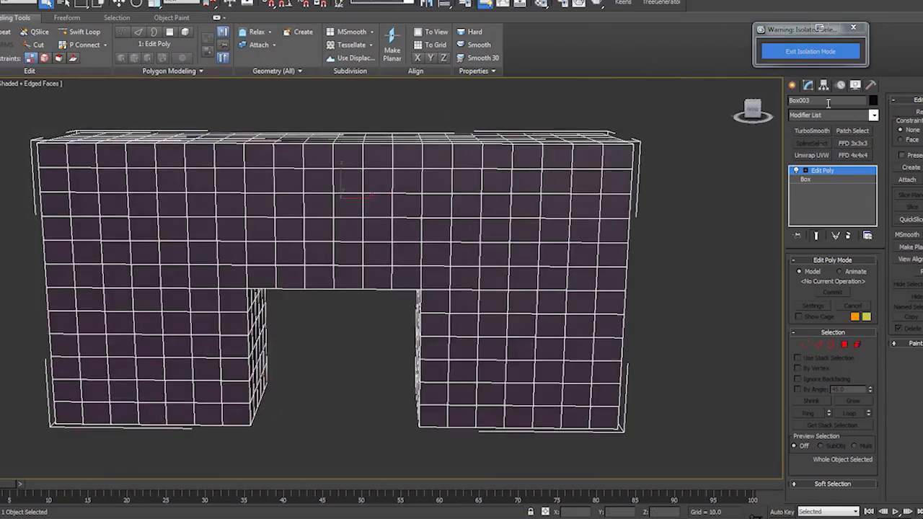
left_click(813, 130)
mouse_move(406, 258)
middle_mouse_down("alt")
mouse_move(360, 247)
mouse_move(402, 264)
middle_mouse_up("alt")
left_click(868, 275)
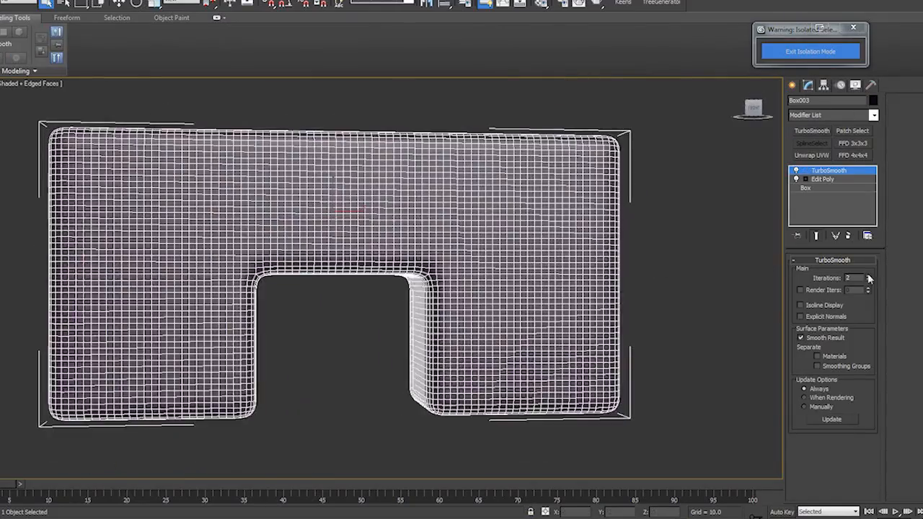
- Return to the Edit Poly modifier beneath TurboSmooth and switch the view to wireframe
middle_click_drag(442, 367, 472, 373, "alt")
key("F4")
scroll(400, 394, "up", 3)
mouse_move(399, 394)
middle_mouse_down("alt")
mouse_move(370, 395)
mouse_move(379, 394)
middle_mouse_up("alt")
left_click(819, 179)
key("F3")
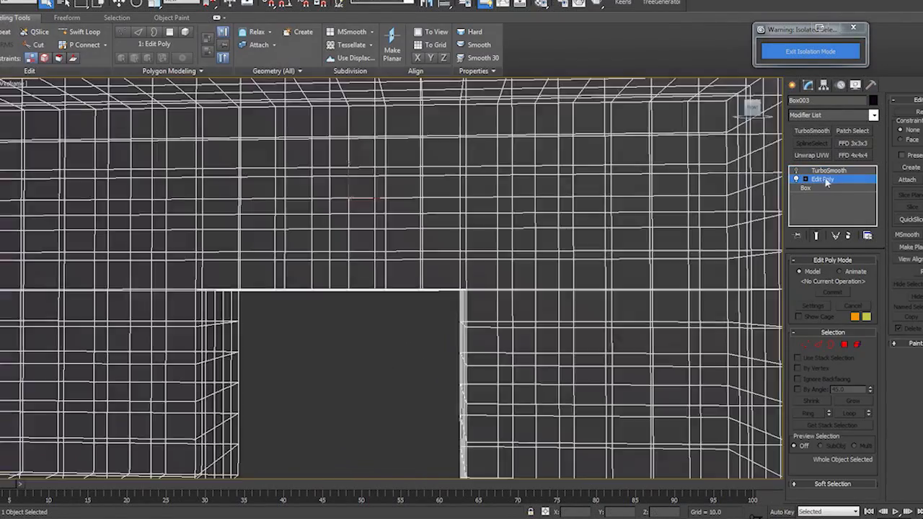
- In shaded front view, connect the row of vertical edges just above the opening with 1 segment and a slide of -79
key("F3")
key("F4")
mouse_move(415, 329)
middle_mouse_down("alt")
mouse_move(466, 334)
mouse_move(461, 329)
middle_mouse_up("alt")
left_click(818, 345)
key("f")
key("z")
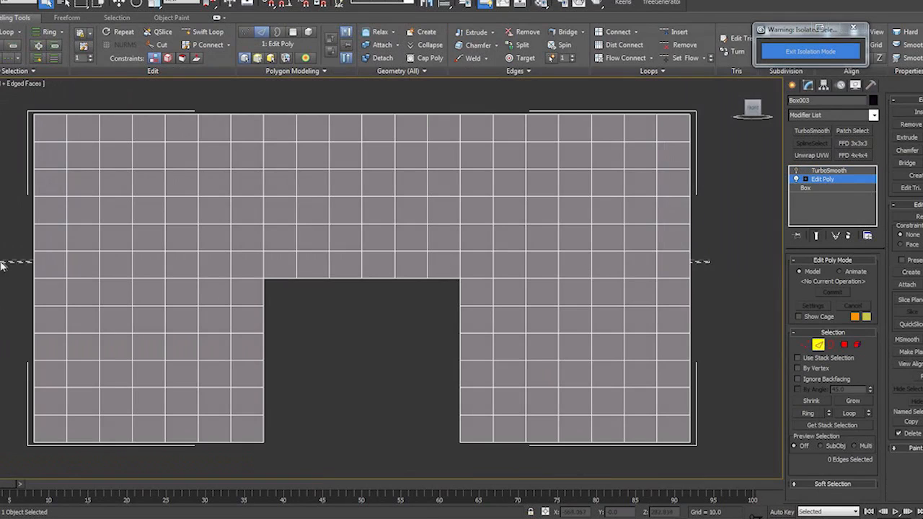
key("ctrl+shift+e")
right_click(370, 284)
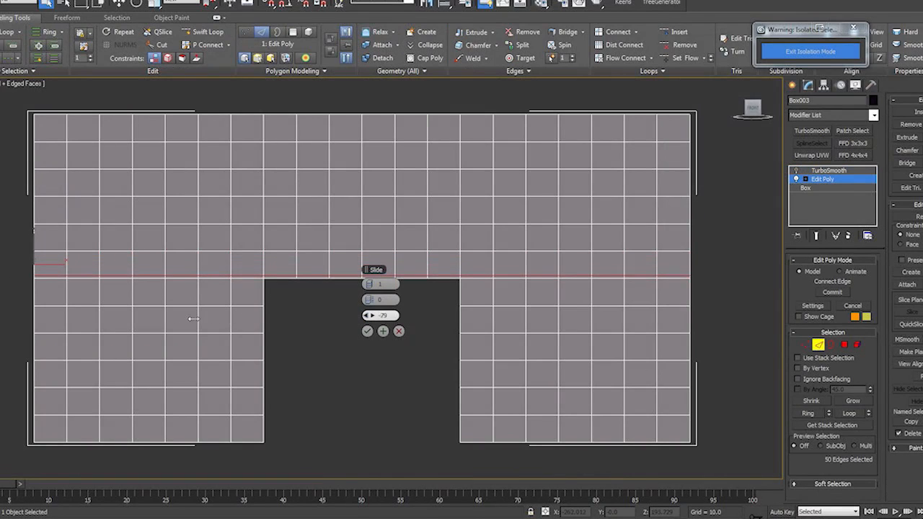
left_click(367, 331)
- Connect the horizontal edge columns flanking the opening with 1 segment each, sliding the loops by -79 and 79 toward the opening's sides
left_click_drag(481, 468, 470, 113)
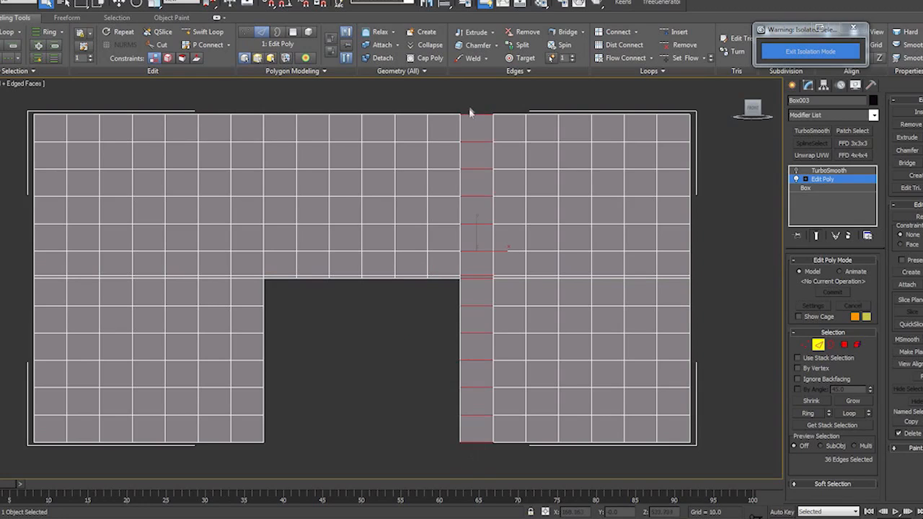
key("ctrl+shift+e")
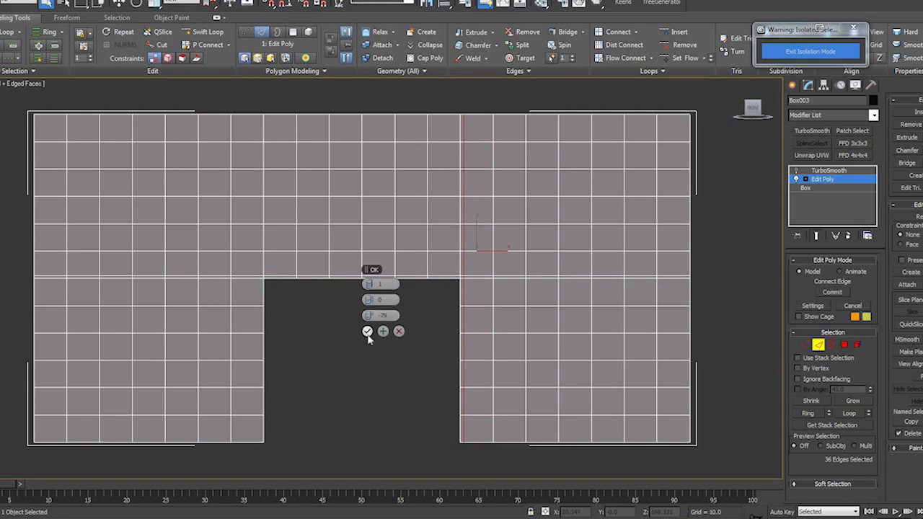
left_click(367, 334)
key("ctrl+shift+e")
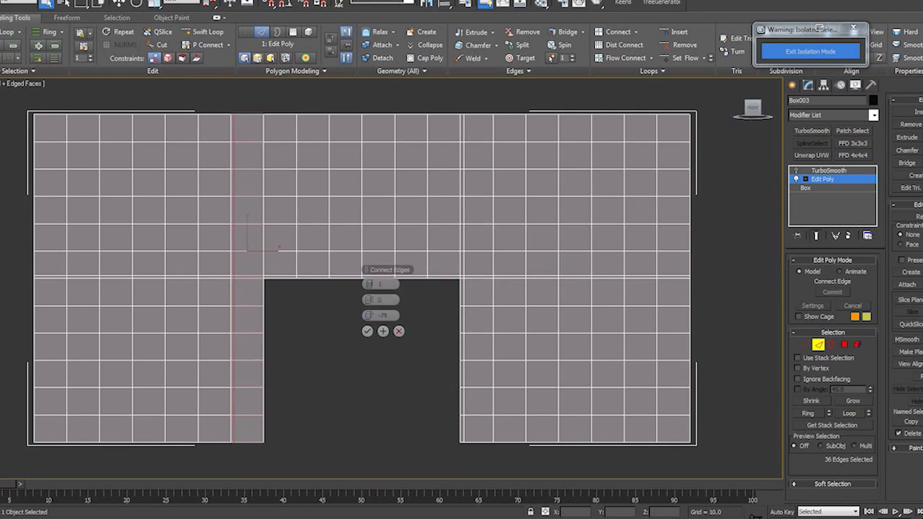
left_click(367, 331)
- Show the TurboSmooth result and examine the arch's smoothed corners and mesh density around the opening
left_click(829, 180)
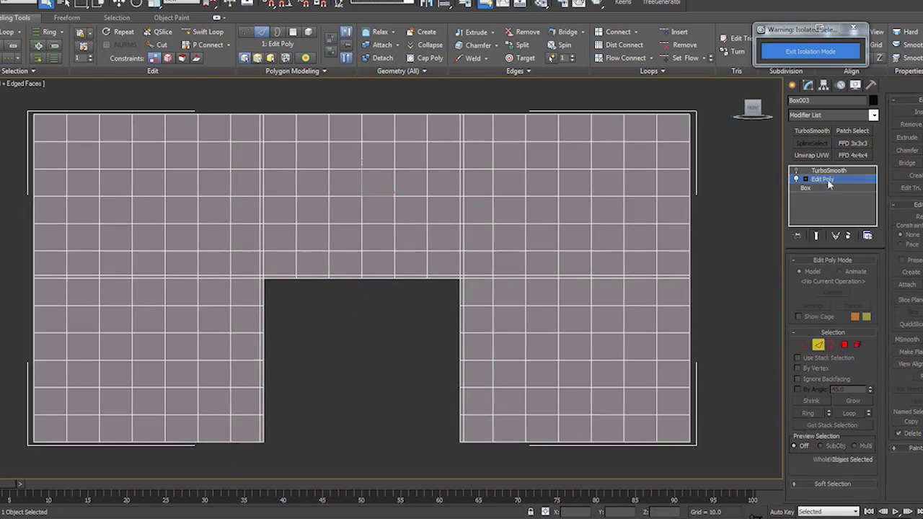
left_click(797, 171)
left_click(346, 389)
middle_click_drag(346, 390, 419, 388, "alt")
scroll(339, 389, "up", 4)
scroll(317, 386, "up", 4)
scroll(245, 361, "down", 7)
middle_click_drag(418, 389, 435, 369, "alt")
scroll(455, 241, "down", 5)
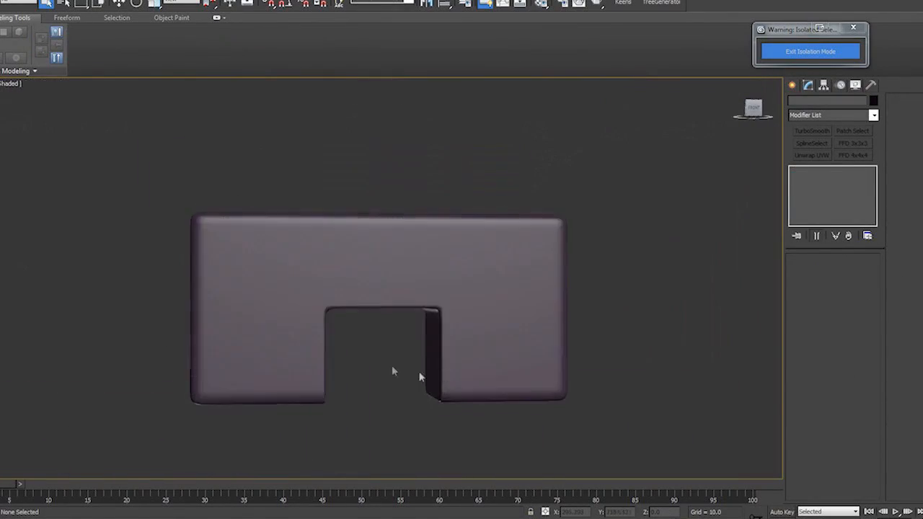
scroll(392, 369, "up", 6)
scroll(524, 252, "down", 6)
scroll(500, 295, "up", 2)
left_click(500, 295)
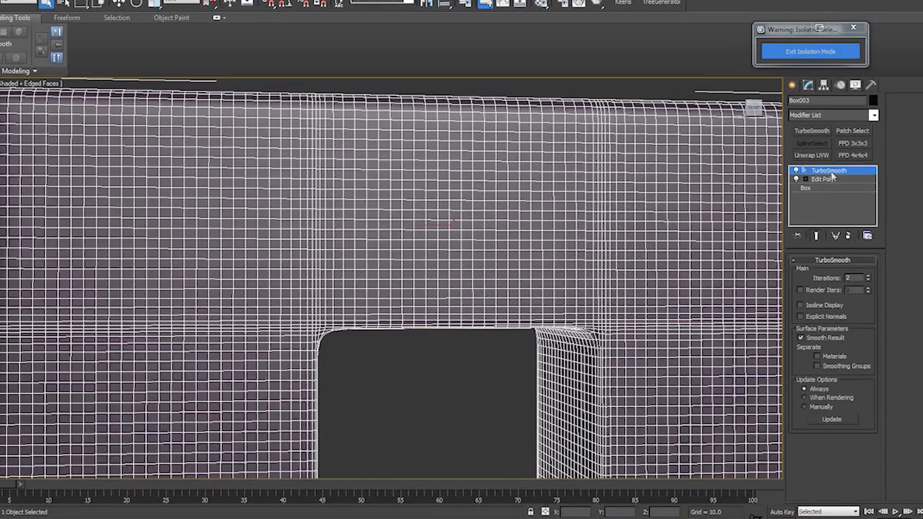
- Delete the TurboSmooth modifier from the arch and rename the object CaveMesh
right_click(820, 170)
left_click(837, 188)
left_click(431, 402)
scroll(574, 323, "down", 2)
left_click(574, 323)
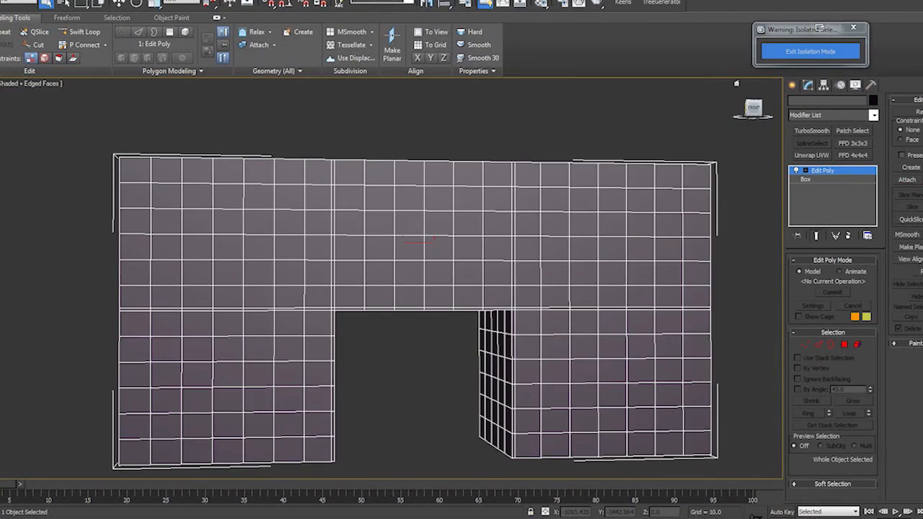
left_click(433, 361)
left_click(448, 288)
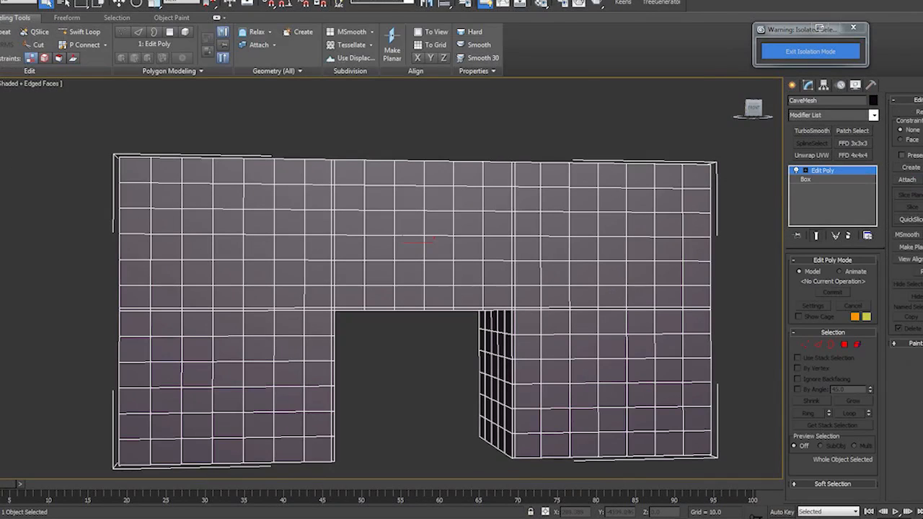
- Export the arch as an OBJ file named Cave_front_Base using the Mudbox preset with quad faces
left_click(1, 2)
mouse_move(10, 146)
left_click(58, 44)
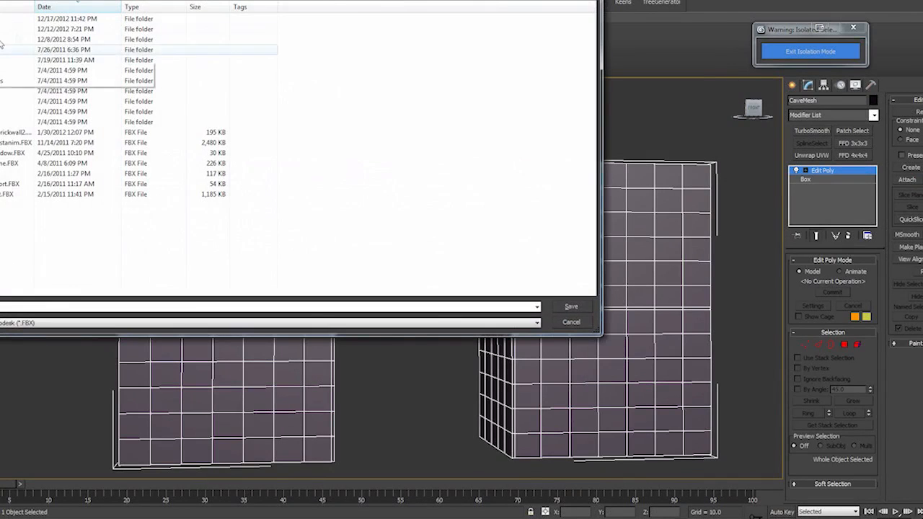
type("cave_front_Base")
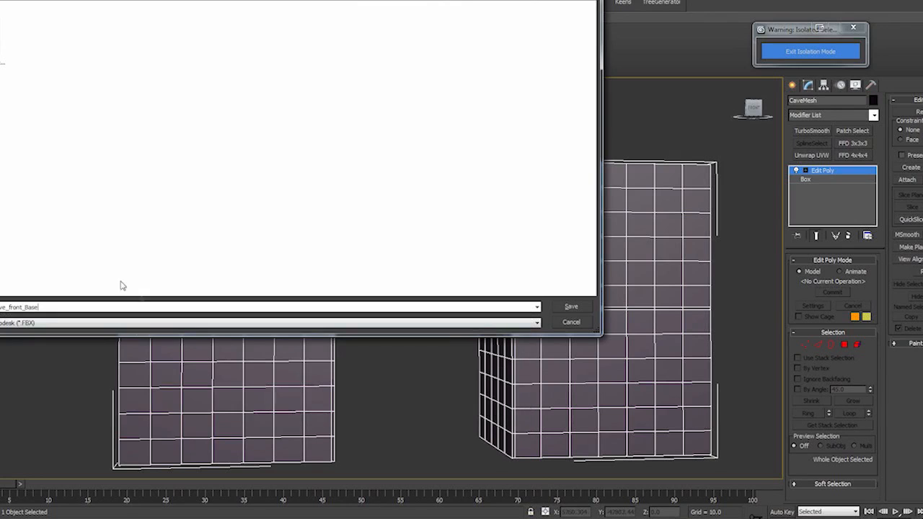
left_click(216, 323)
left_click(72, 439)
left_click(572, 306)
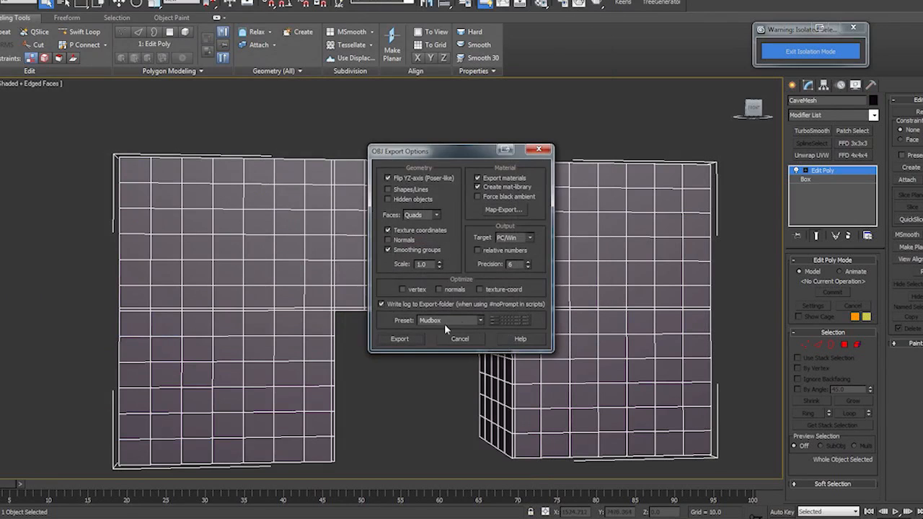
left_click(400, 338)
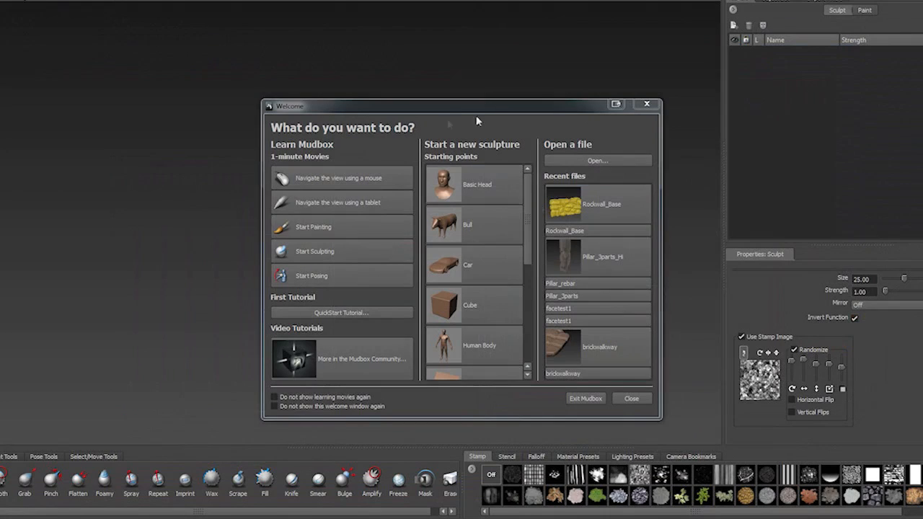
- Switch to Mudbox and open Cave_front_Base.obj from the cave export folder
left_click(603, 161)
left_click(189, 4)
double_click(62, 94)
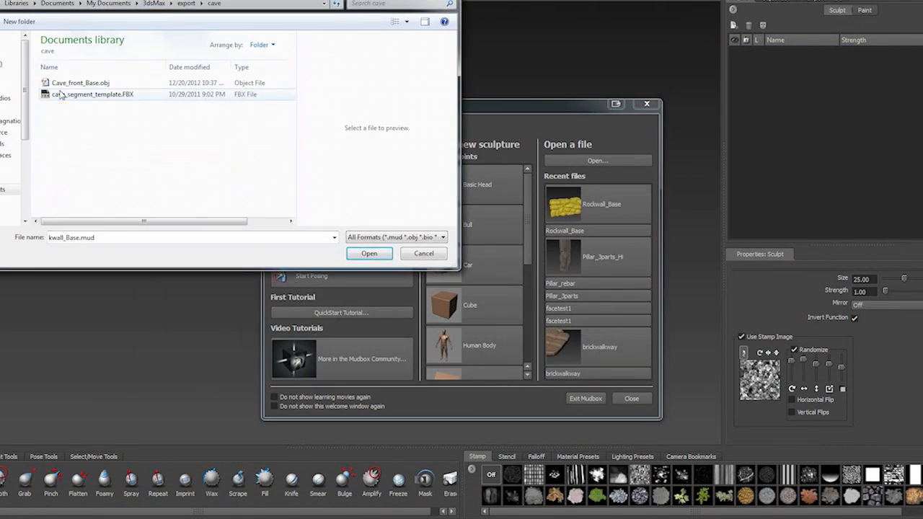
left_click(66, 84)
left_click(369, 253)
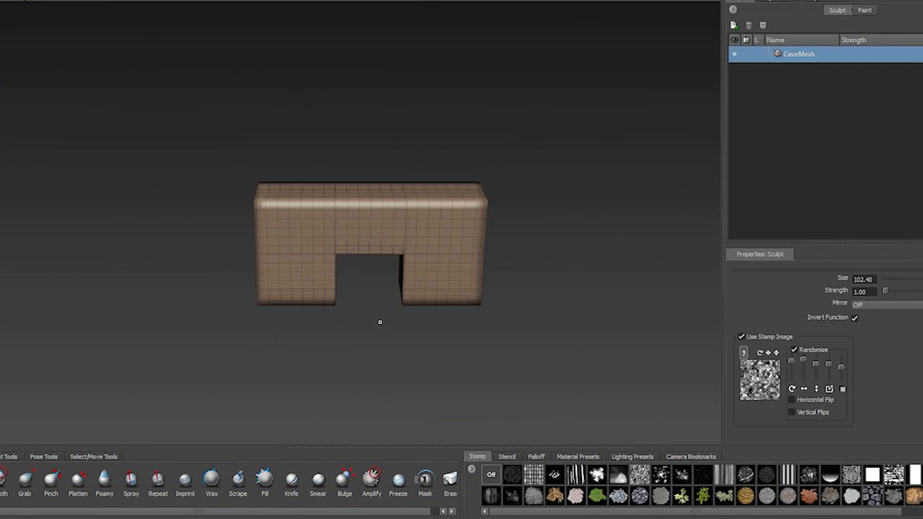
- Subdivide the imported cave mesh repeatedly up to level 5
scroll(380, 323, "up", 3)
middle_click_drag(380, 323, 393, 347, "alt")
scroll(387, 333, "up", 3)
mouse_move(393, 347)
left_mouse_down("alt")
mouse_move(387, 333)
mouse_move(325, 362)
mouse_move(389, 341)
left_mouse_up("alt")
left_click(17, 1)
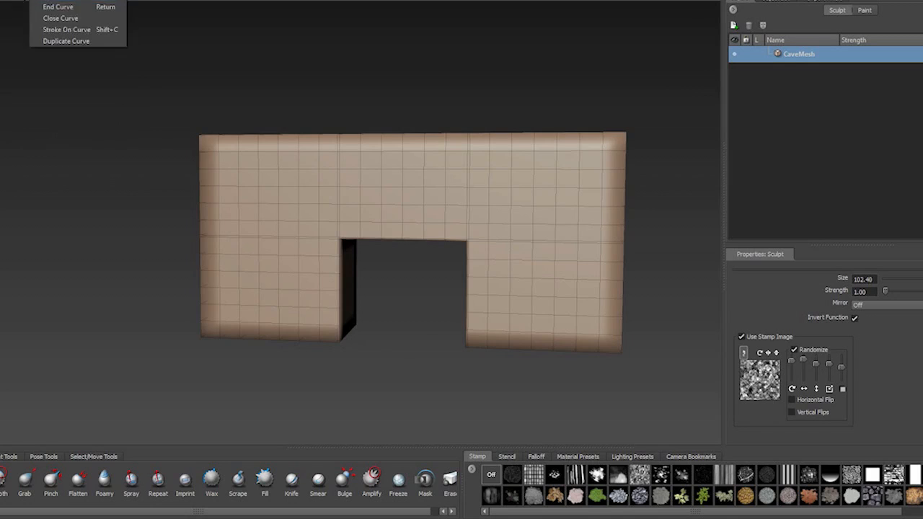
left_click(29, 1)
middle_click_drag(326, 307, 181, 274, "alt")
left_click_drag(278, 294, 294, 311, "alt")
key("shift+d")
key("shift+d")
middle_click_drag(294, 310, 404, 344, "alt")
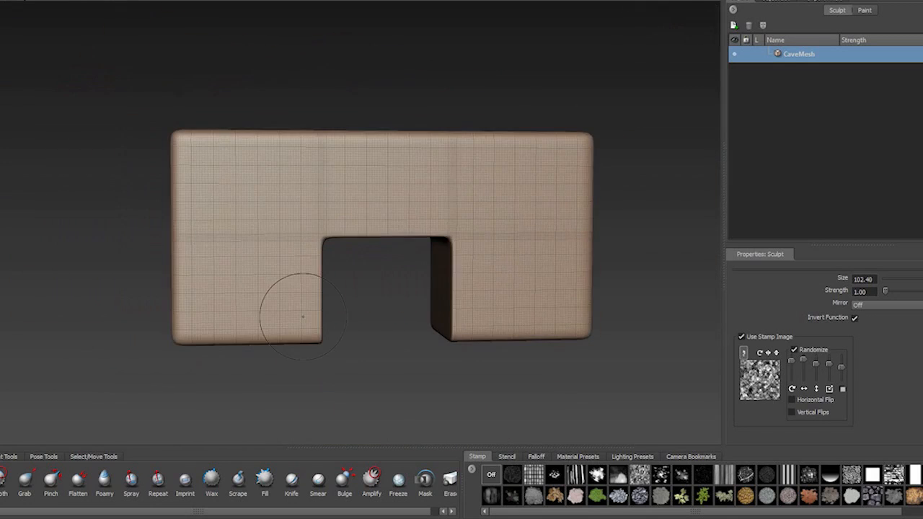
key("shift+d")
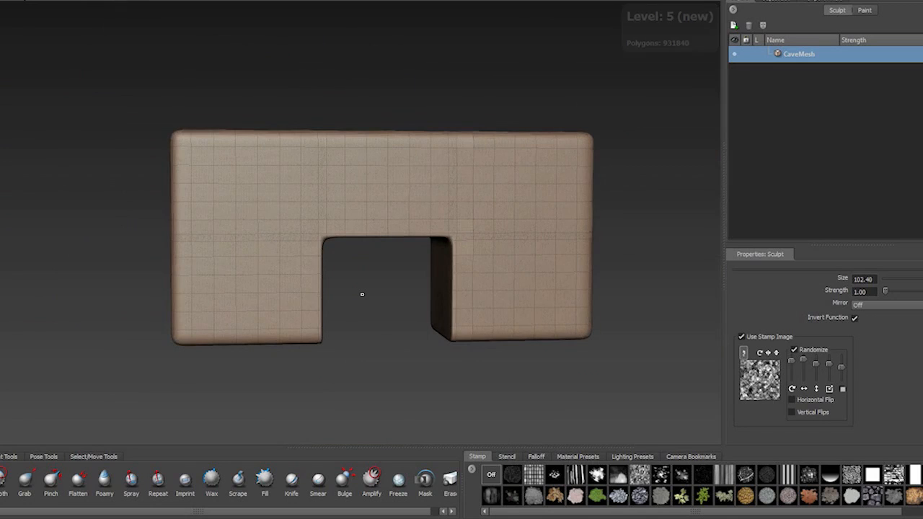
- Step down to subdivision level 3 and delete the levels above it
left_click(23, 0)
left_click(79, 41)
left_click(460, 265)
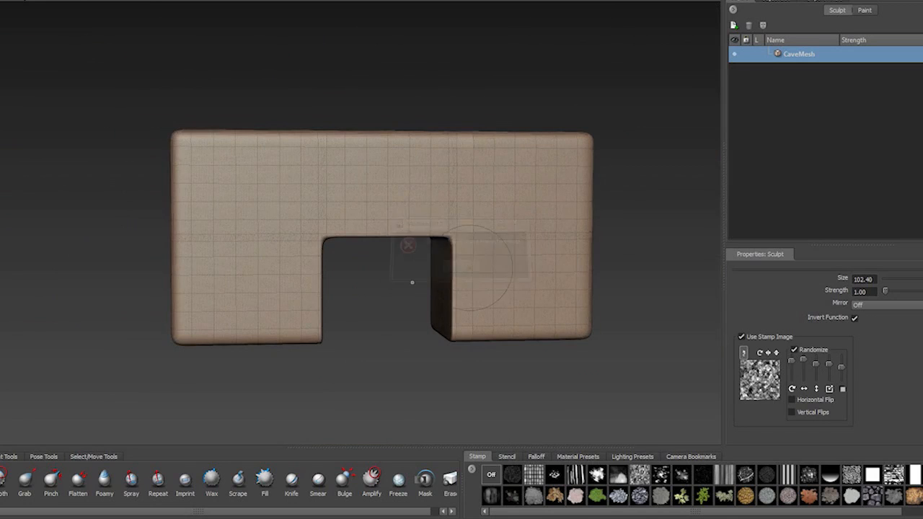
key("Page_Down")
left_click(23, 1)
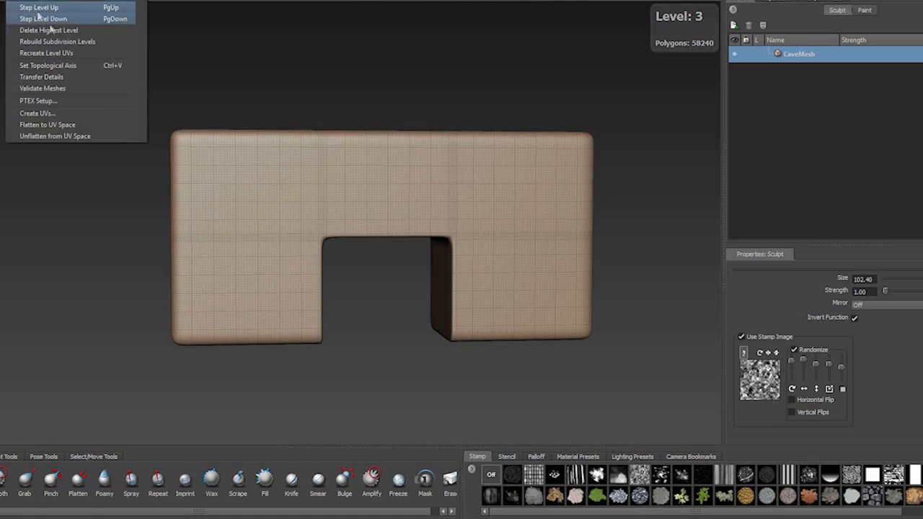
left_click(44, 30)
left_click(23, 1)
left_click(48, 29)
key("Page_Up")
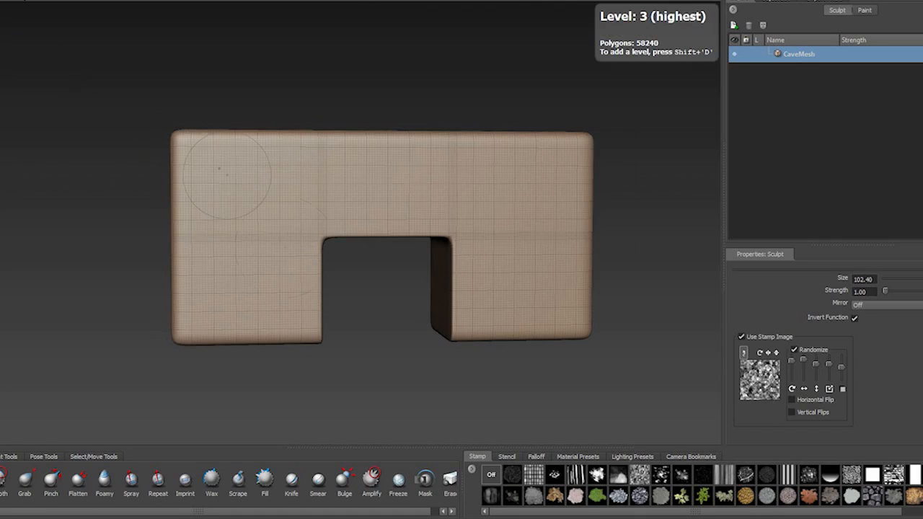
- With the Grab tool at size 42.23, deform the left side of the opening and undo the last stroke
right_click_drag(227, 175, 303, 245, "alt")
key("b")
left_click_drag(258, 198, 217, 198)
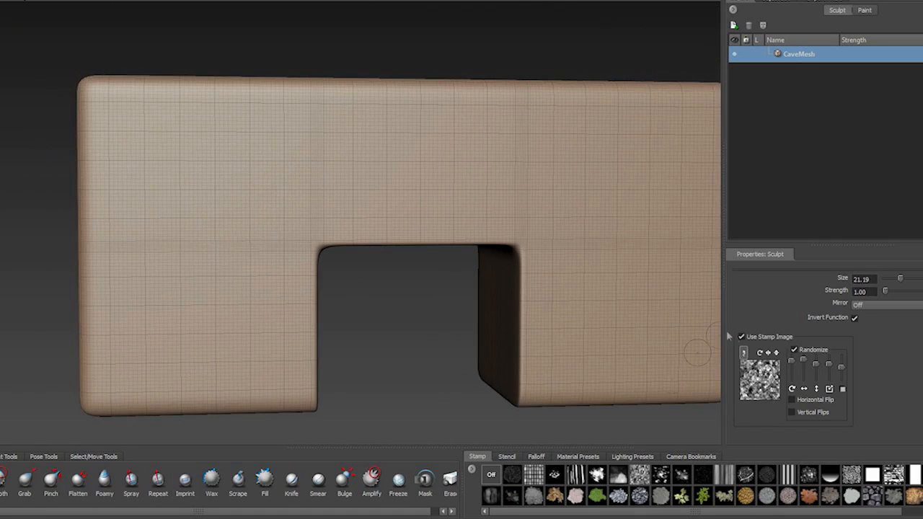
right_click_drag(306, 251, 414, 322, "alt")
left_click(25, 481)
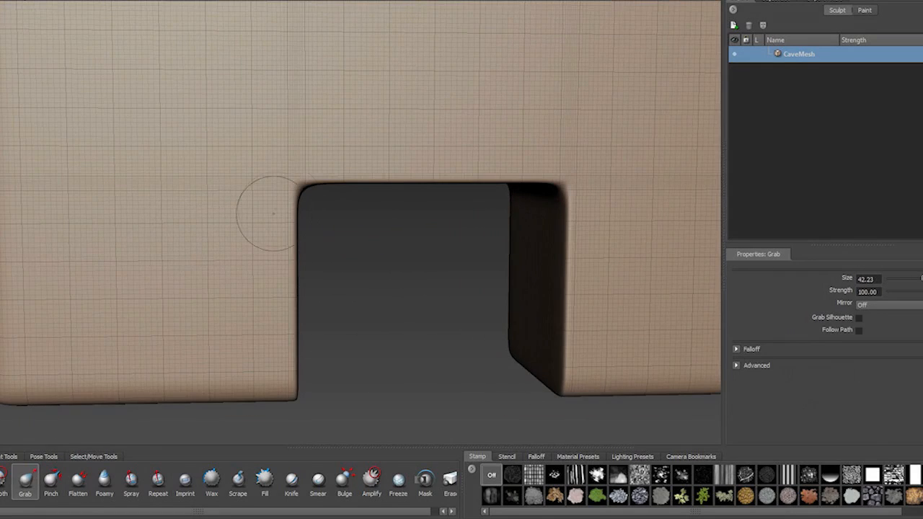
left_click_drag(301, 236, 305, 236)
left_click_drag(324, 259, 290, 249, "alt")
left_click_drag(284, 288, 267, 289)
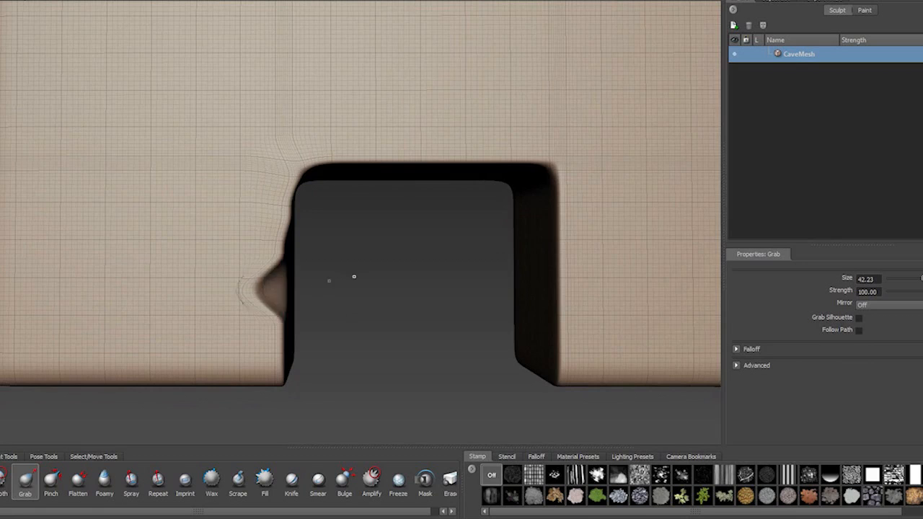
key("ctrl+z")
- Pull and smooth the opening's upper right corner into a rounded, uneven shape
middle_click_drag(492, 246, 390, 251, "alt")
left_click_drag(427, 160, 426, 174)
left_click_drag(426, 175, 423, 103, "alt")
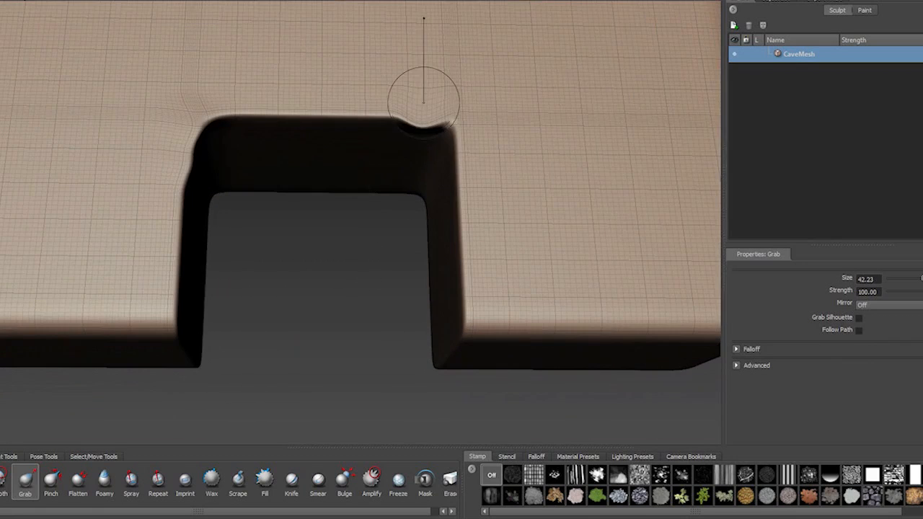
left_click_drag(422, 141, 421, 137, "shift")
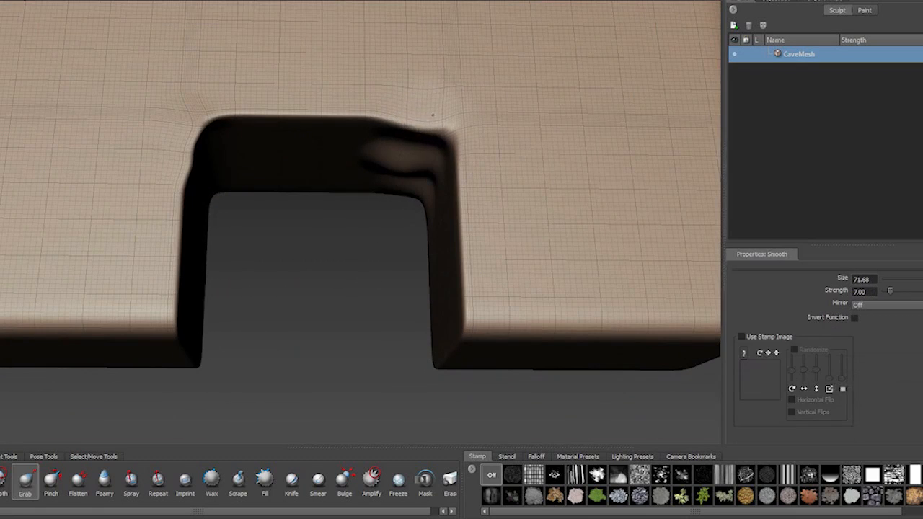
left_click_drag(462, 167, 426, 144, "shift")
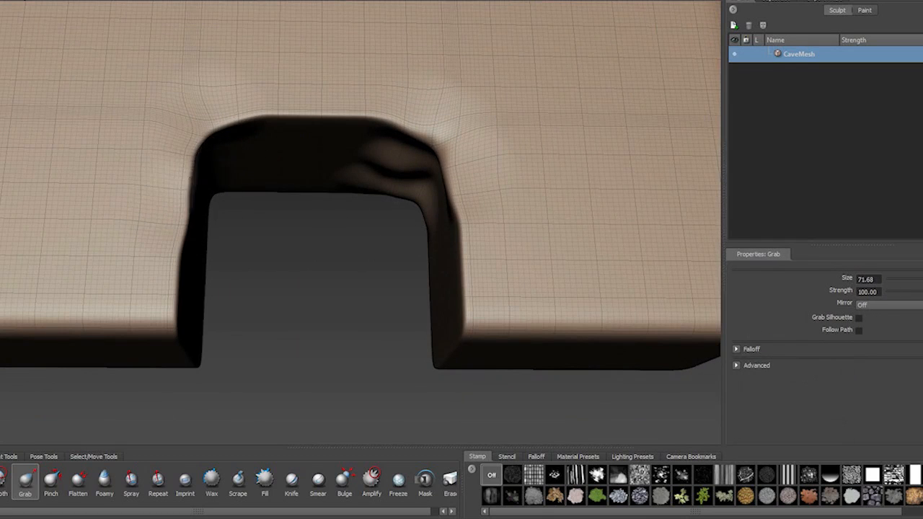
- Grab the opening's rim and inner walls with brush size 71.68 to form an irregular cave mouth
mouse_move(219, 155)
left_mouse_down("shift")
mouse_move(204, 186)
mouse_move(109, 184)
mouse_move(65, 108)
left_mouse_up("shift")
left_click_drag(201, 230, 209, 245)
left_click_drag(264, 260, 252, 252)
left_click_drag(196, 244, 320, 275, "shift")
left_click_drag(338, 177, 333, 190)
left_click_drag(249, 185, 258, 196)
left_click_drag(233, 225, 245, 229)
left_click_drag(225, 297, 237, 307)
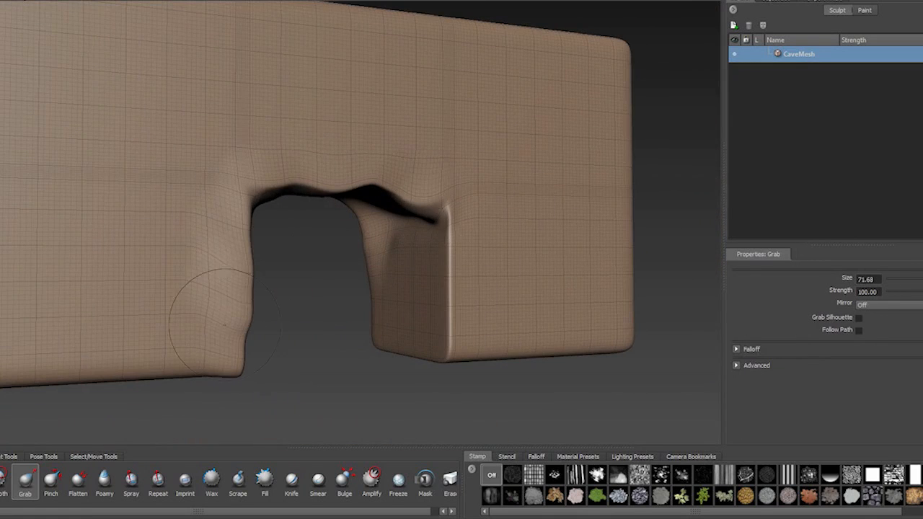
mouse_move(365, 297)
left_mouse_down("alt")
mouse_move(285, 241)
mouse_move(343, 280)
left_mouse_up("alt")
left_click_drag(347, 280, 288, 285, "alt")
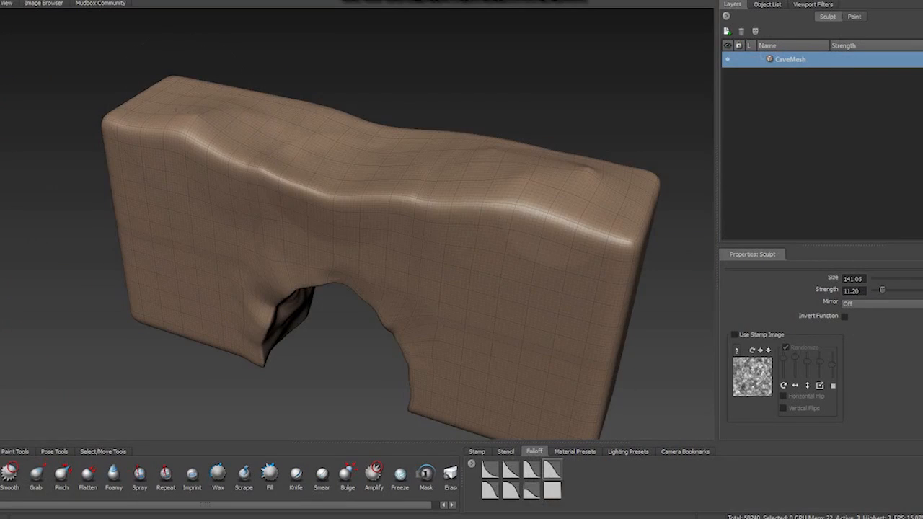
- Sculpt broad bumps and hollows across the block's front and upper edge with the Sculpt brush at size 116.18 and strength 23.10
left_click_drag(624, 267, 548, 270, "alt")
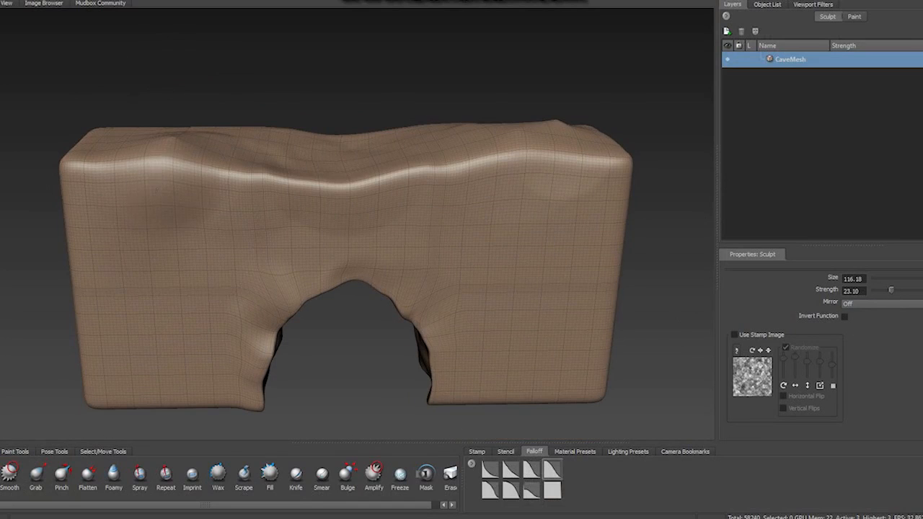
left_click_drag(157, 190, 79, 155, "alt")
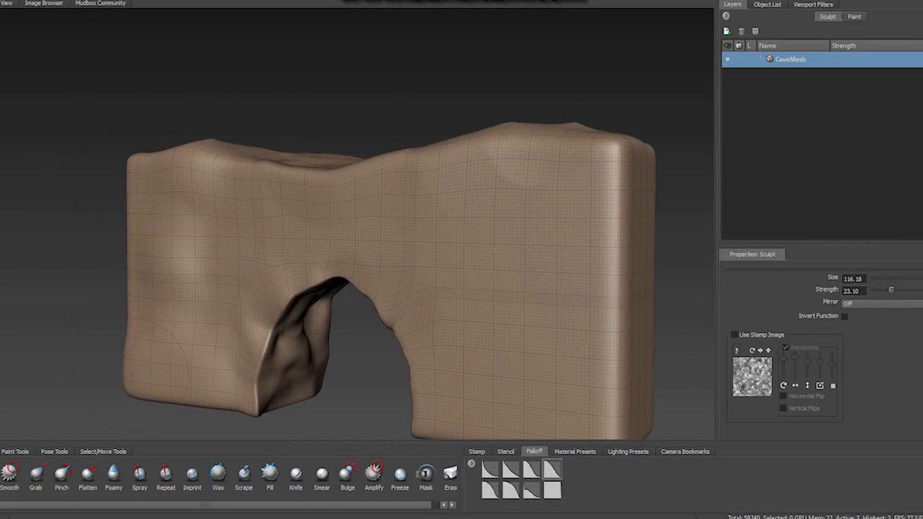
mouse_move(132, 376)
left_mouse_down("alt")
mouse_move(235, 379)
mouse_move(249, 401)
mouse_move(184, 334)
left_mouse_up("alt")
left_click_drag(473, 220, 483, 234)
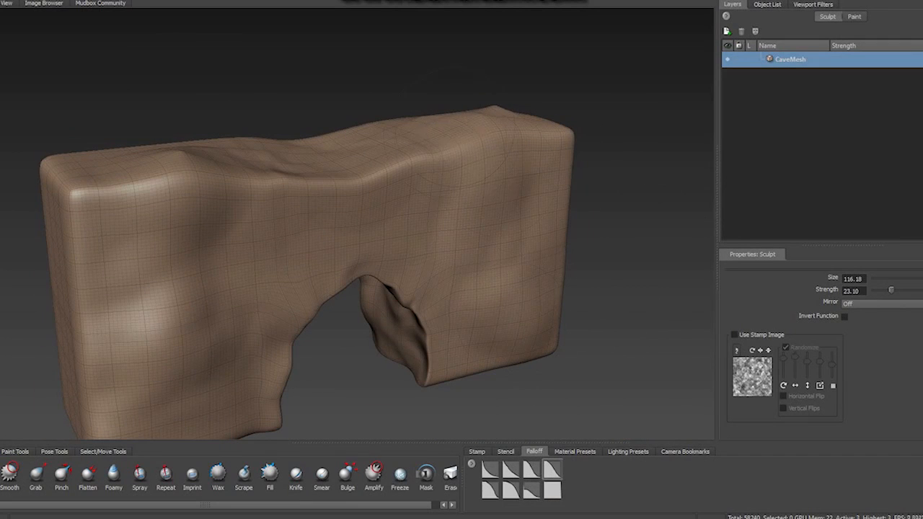
left_click_drag(464, 130, 523, 95, "alt")
left_click_drag(180, 173, 184, 191, "alt")
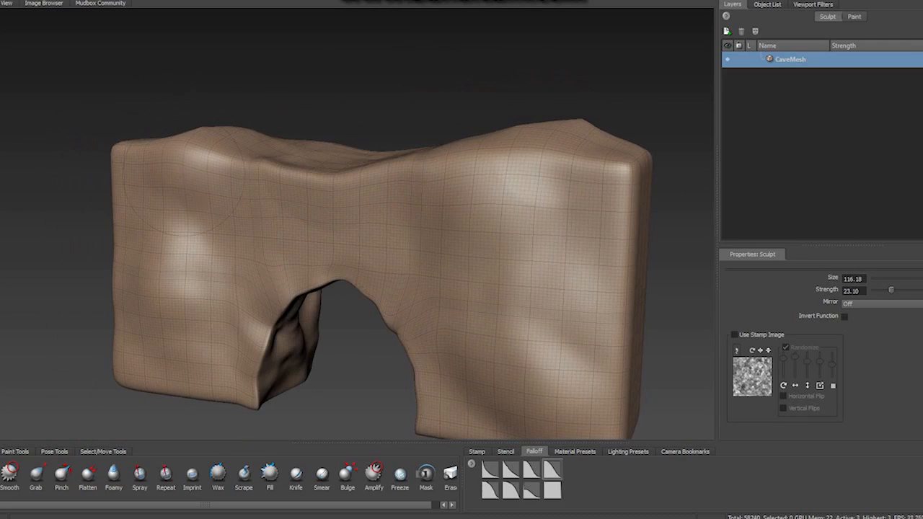
left_click_drag(221, 159, 269, 189, "alt")
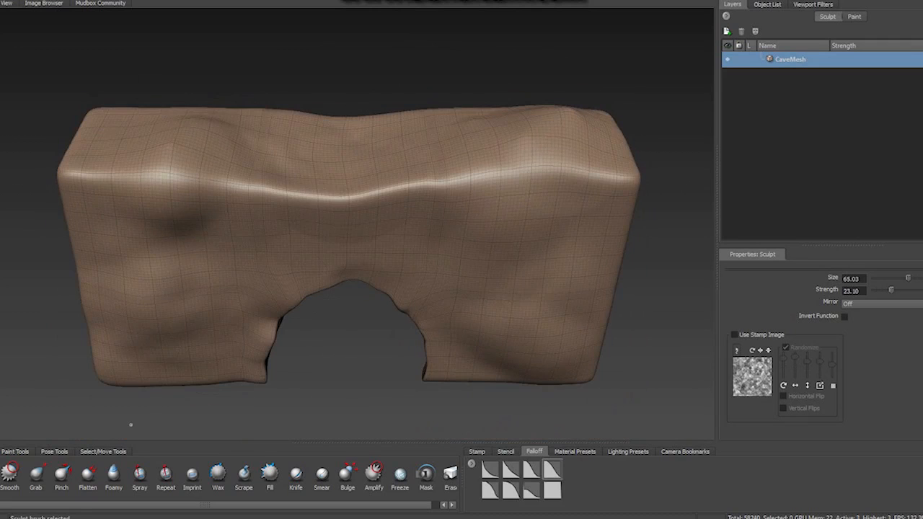
- Sculpt deeper folds and hollows across the block's front and upper edge with the Sculpt brush at size 65.03 and strength 23.10
left_click_drag(182, 215, 189, 265)
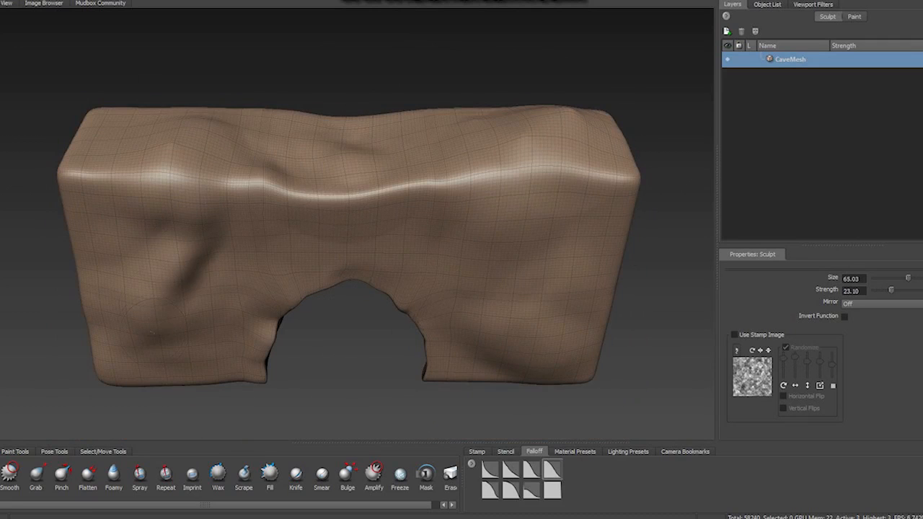
mouse_move(451, 219)
left_mouse_down()
mouse_move(535, 268)
mouse_move(527, 249)
mouse_move(570, 298)
mouse_move(412, 231)
mouse_move(217, 245)
mouse_move(382, 217)
mouse_move(484, 231)
left_mouse_up()
left_click_drag(570, 217, 173, 278, "alt")
left_click_drag(267, 332, 241, 249, "alt")
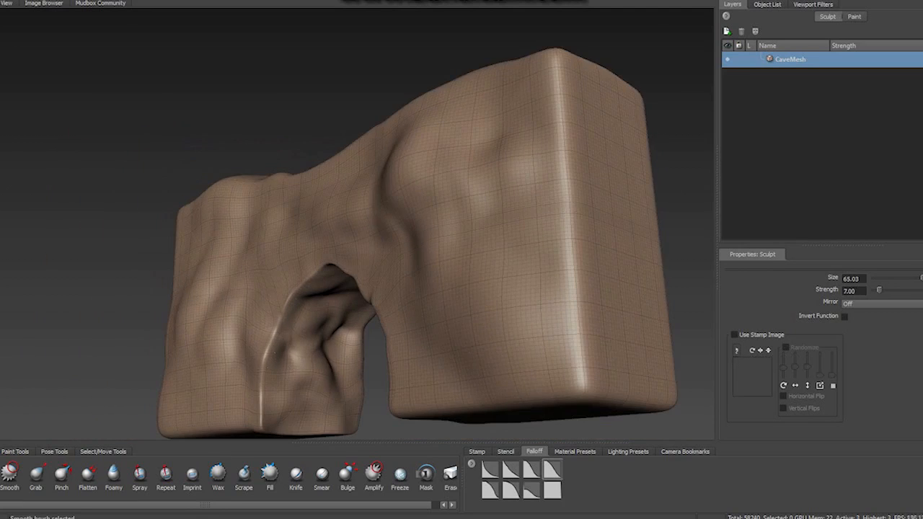
left_click_drag(277, 326, 344, 368, "alt")
- Scrape the opening's left front rim with the Scrape tool at size 65.03 and strength 20.33, with the stamp image turned off
left_click(244, 476)
left_click_drag(433, 289, 397, 238, "alt")
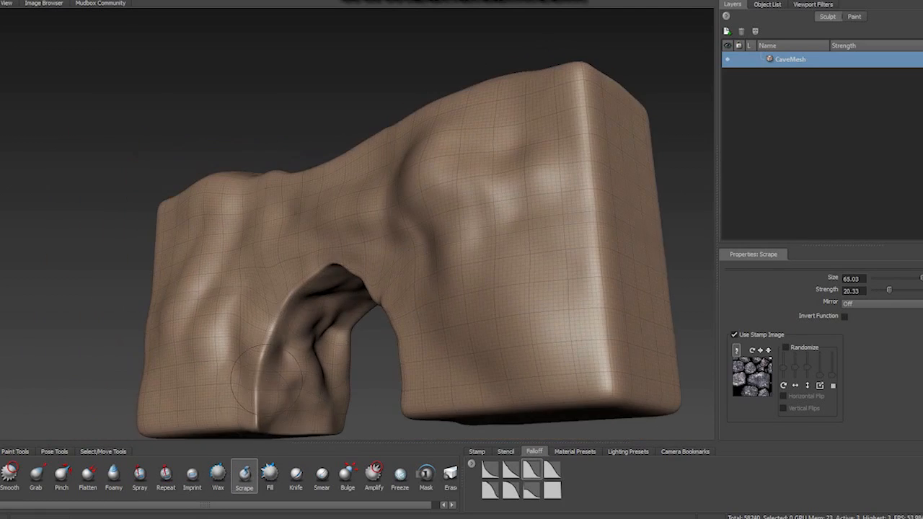
left_click(734, 335)
left_click_drag(281, 303, 257, 396)
left_click_drag(289, 288, 490, 281, "alt")
mouse_move(373, 272)
left_mouse_down("alt")
mouse_move(310, 318)
mouse_move(404, 238)
mouse_move(454, 281)
mouse_move(442, 253)
mouse_move(222, 247)
left_mouse_up("alt")
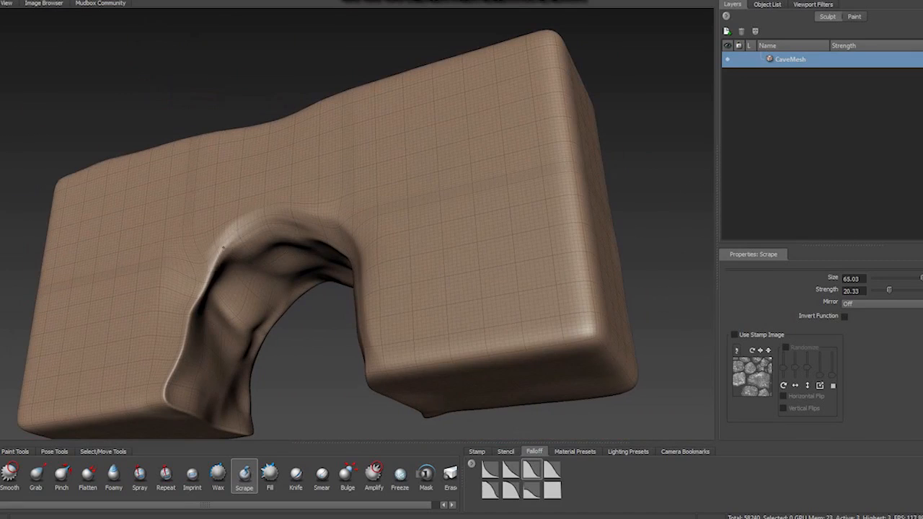
- Scrape down the opening's rear rim and the sharp front edges on both of its sides
left_click_drag(168, 361, 165, 396)
left_click_drag(375, 317, 184, 382, "alt")
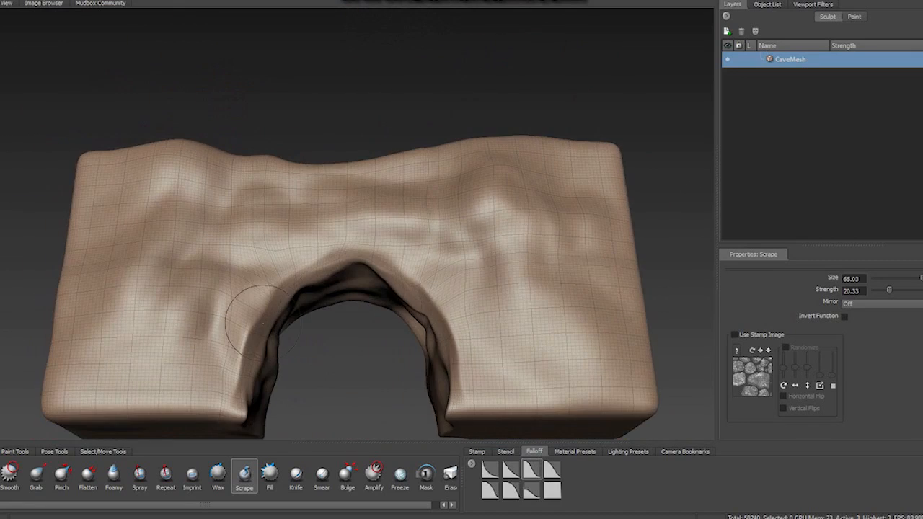
left_click_drag(389, 389, 297, 359, "alt")
left_click_drag(198, 314, 289, 310, "alt")
mouse_move(288, 310)
left_mouse_down()
mouse_move(288, 388)
mouse_move(464, 389)
left_mouse_up()
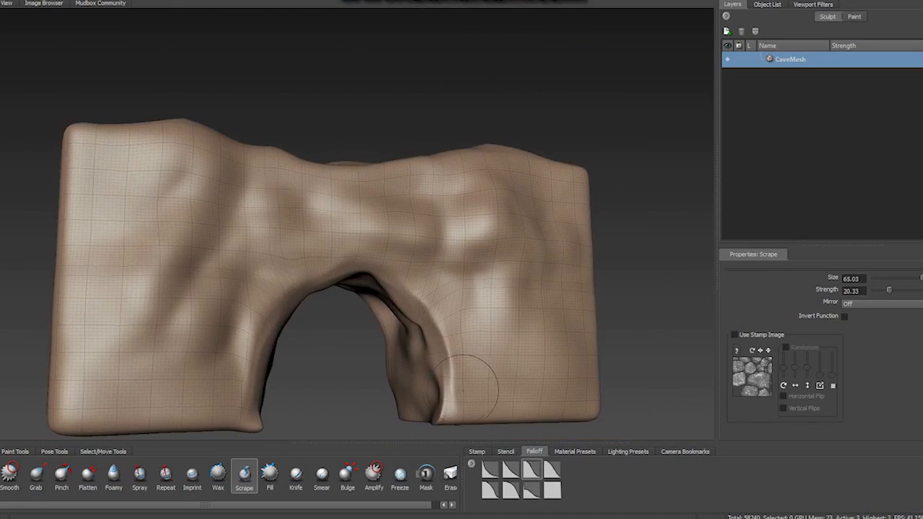
left_click_drag(367, 260, 385, 294, "alt")
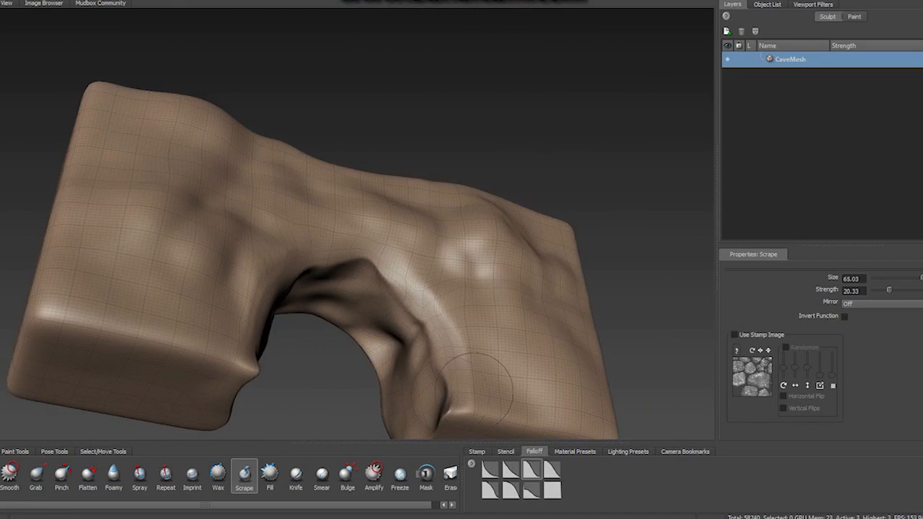
- Scrape the inner edge and lower corner of the arch's right leg into a bevelled, worn shape
left_click_drag(472, 389, 613, 368, "alt")
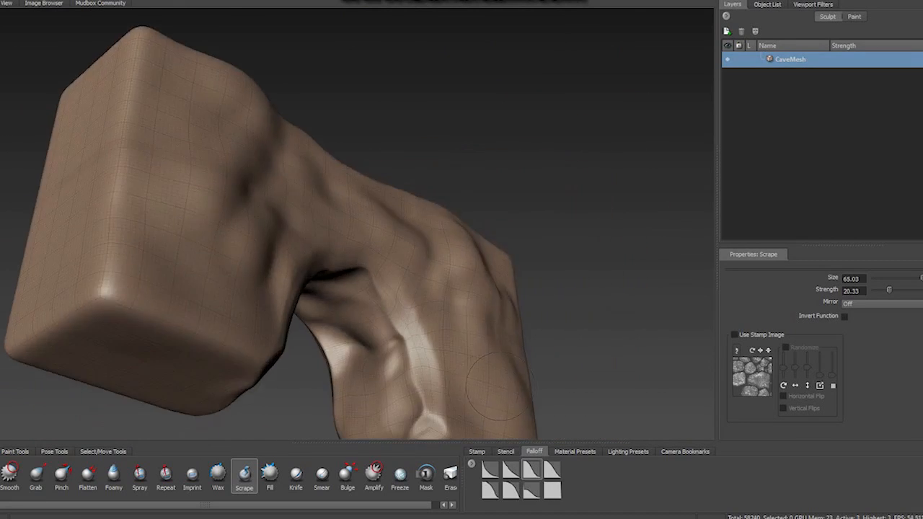
middle_click_drag(498, 411, 458, 245, "alt")
left_click_drag(447, 283, 430, 253)
mouse_move(361, 325)
left_mouse_down()
mouse_move(462, 278)
mouse_move(436, 173)
left_mouse_up()
left_click_drag(534, 318, 504, 375, "alt")
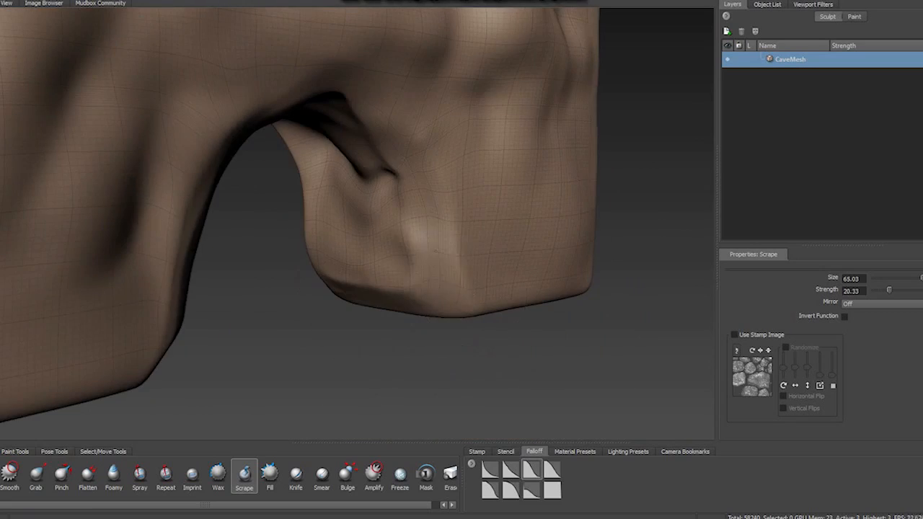
left_click_drag(440, 289, 435, 217)
left_click_drag(563, 371, 455, 326, "alt")
right_click_drag(454, 327, 505, 317, "alt")
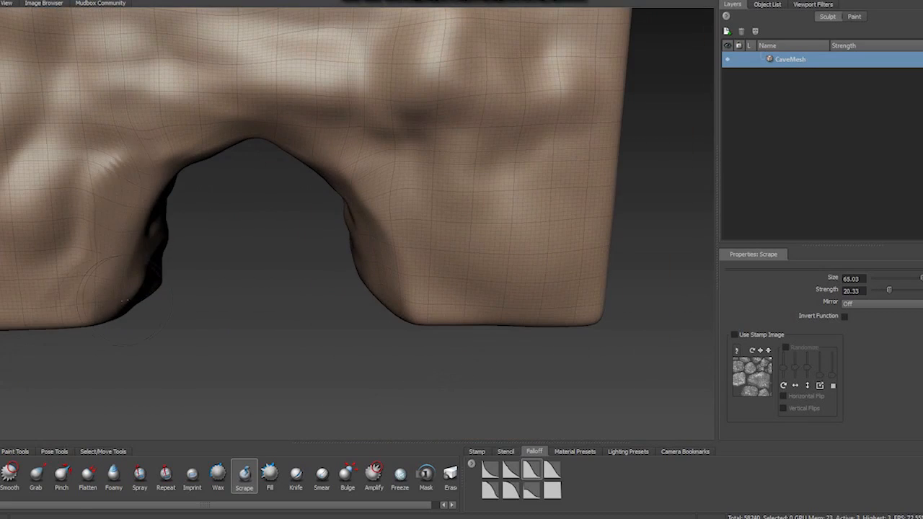
- Scrape the left leg's lower inner corner and the area around the opening with the Scrape tool
mouse_move(124, 300)
left_mouse_down("alt")
mouse_move(109, 260)
mouse_move(145, 158)
left_mouse_up("alt")
left_click_drag(224, 97, 289, 94)
mouse_move(289, 94)
left_mouse_down("alt")
mouse_move(253, 181)
mouse_move(303, 238)
left_mouse_up("alt")
middle_click_drag(303, 238, 291, 225, "alt")
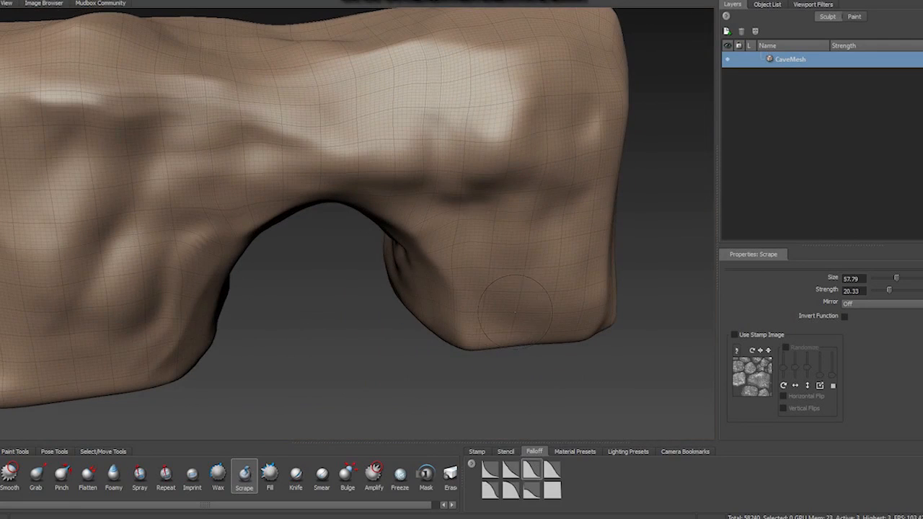
- Add a fourth subdivision level to the mesh and overlay the brick wall stencil for the Sculpt brush at strength 5.60
key("Page_Up")
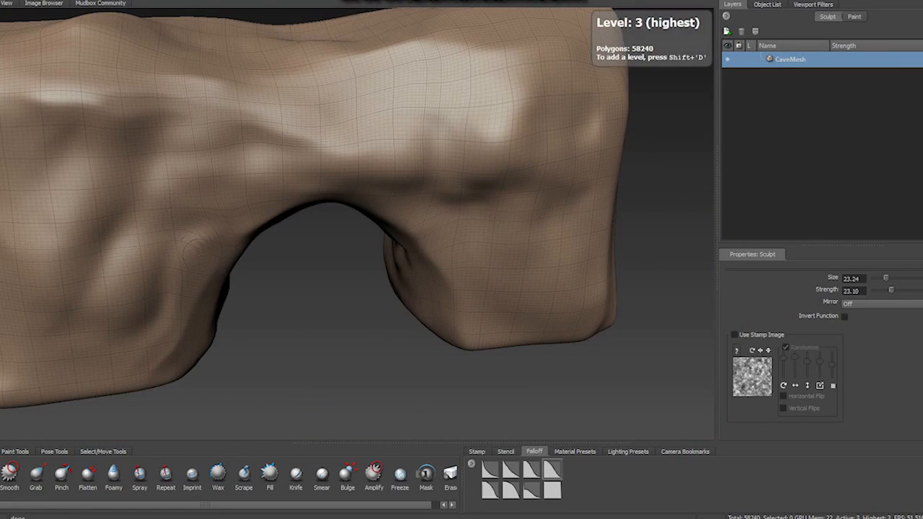
key("shift+d")
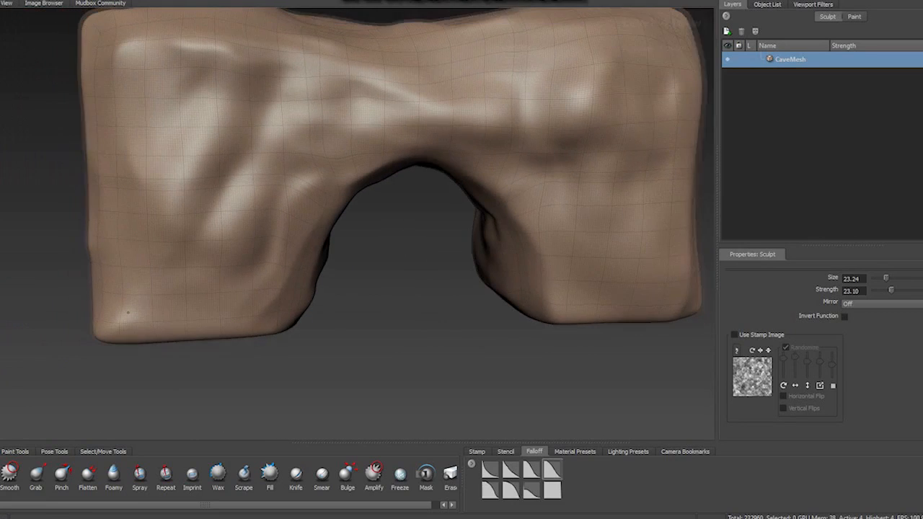
left_click(507, 453)
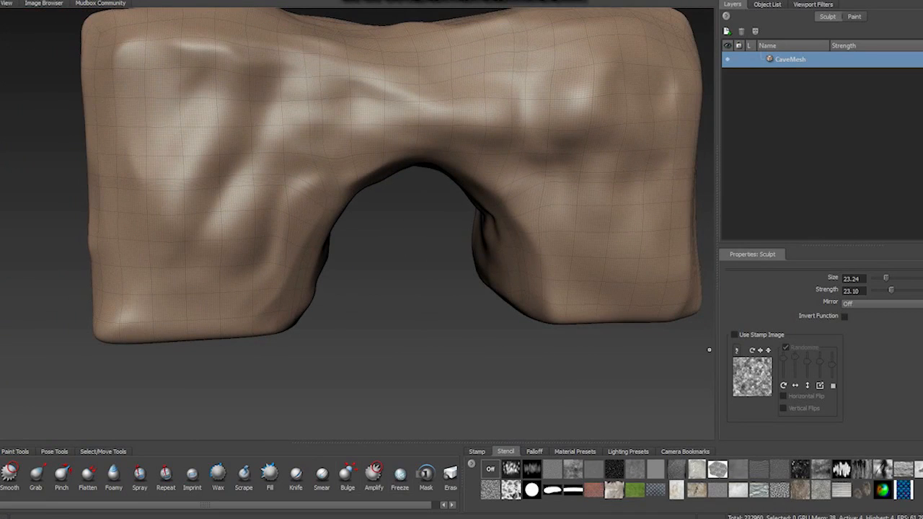
left_click(594, 491)
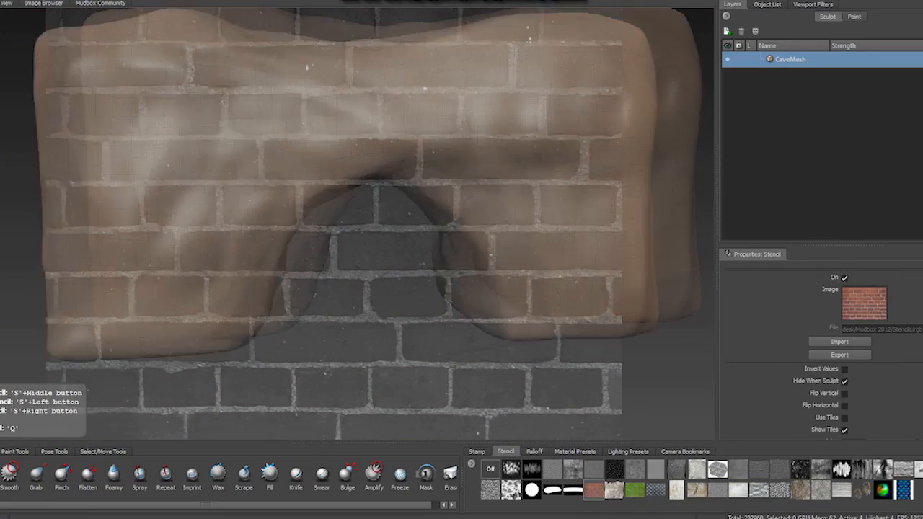
right_click_drag(404, 231, 289, 231, "alt")
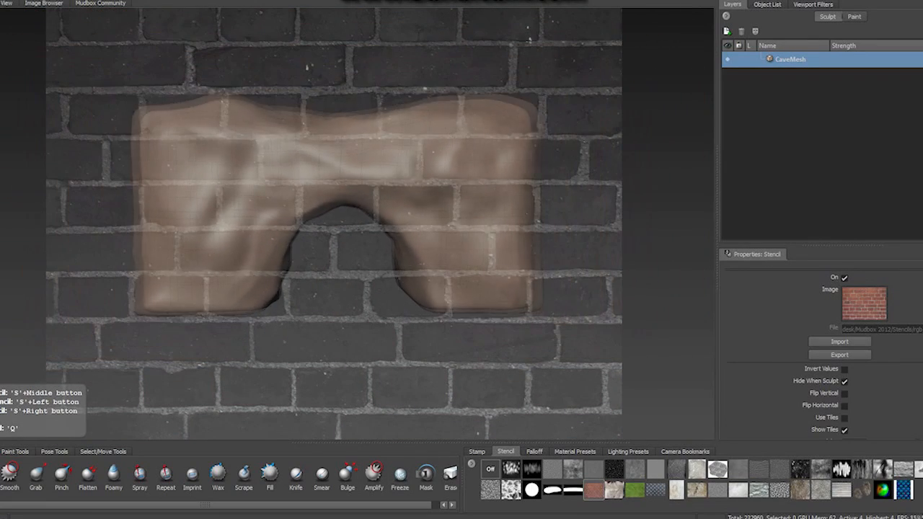
middle_click_drag(339, 217, 348, 237, "alt")
left_click_drag(348, 236, 335, 235, "alt")
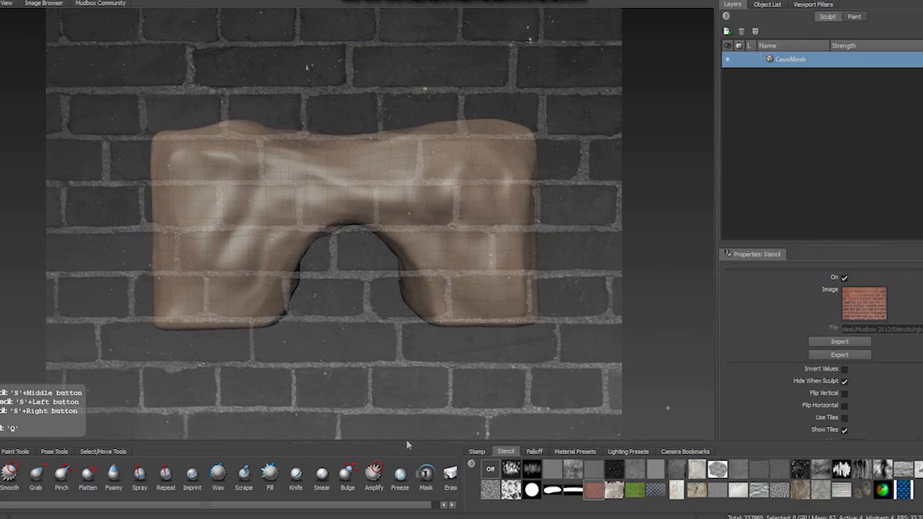
left_click(1, 475)
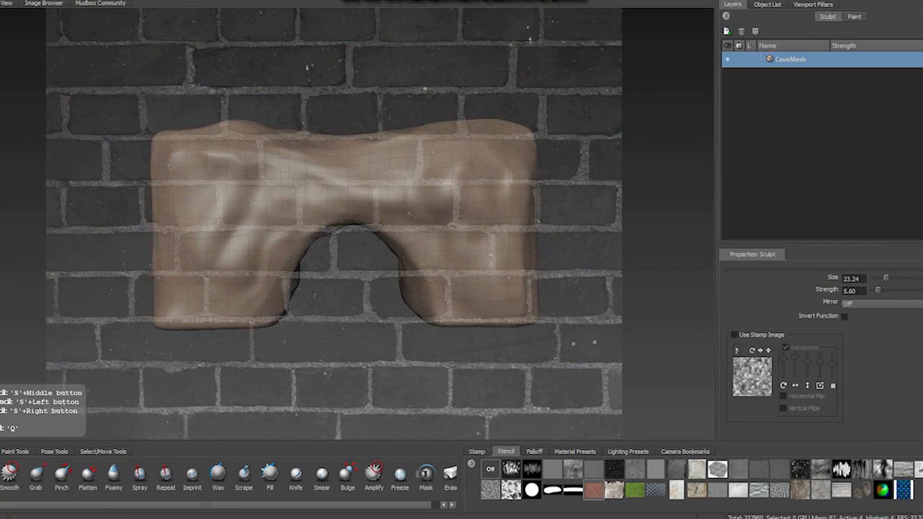
key("q")
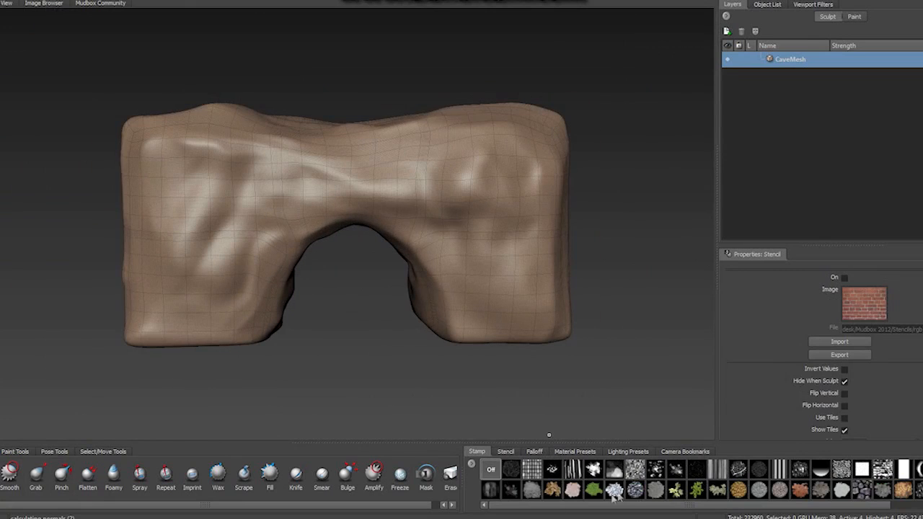
left_click(883, 470)
left_click(506, 452)
left_click(477, 452)
left_click(490, 469)
- Overlay the brick wall stencil on the block, tilt it slightly and enlarge it to cover the whole front
left_click(506, 452)
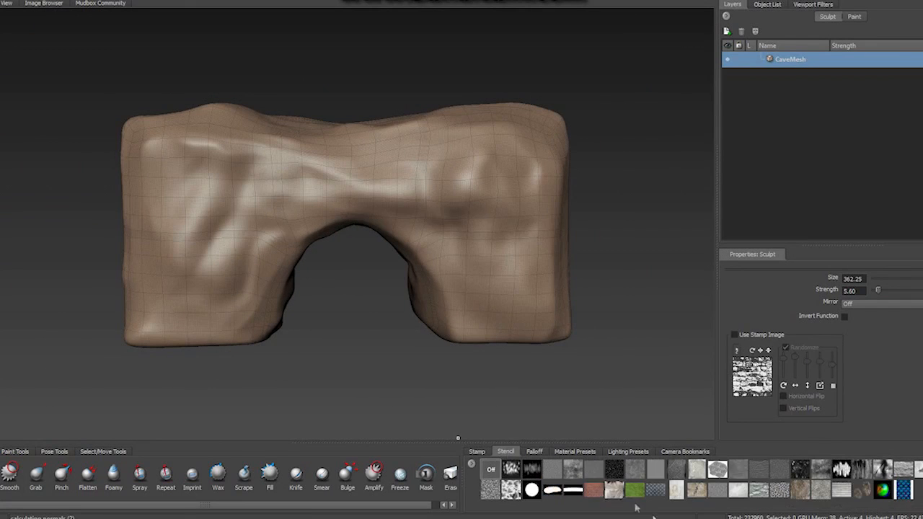
left_click(593, 490)
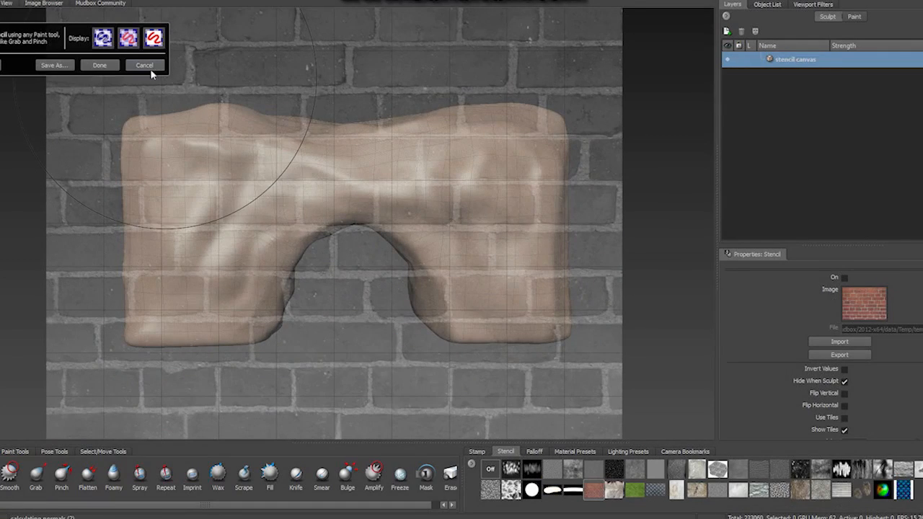
left_click(144, 65)
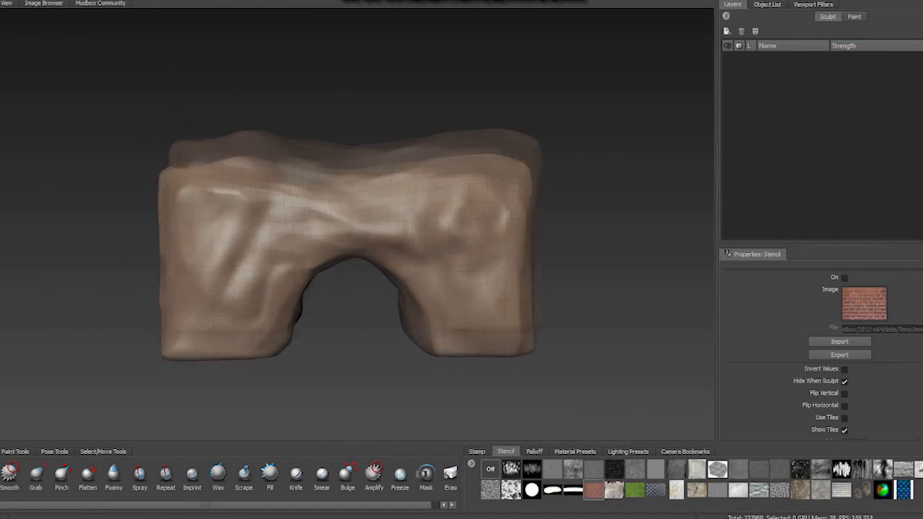
left_click(845, 278)
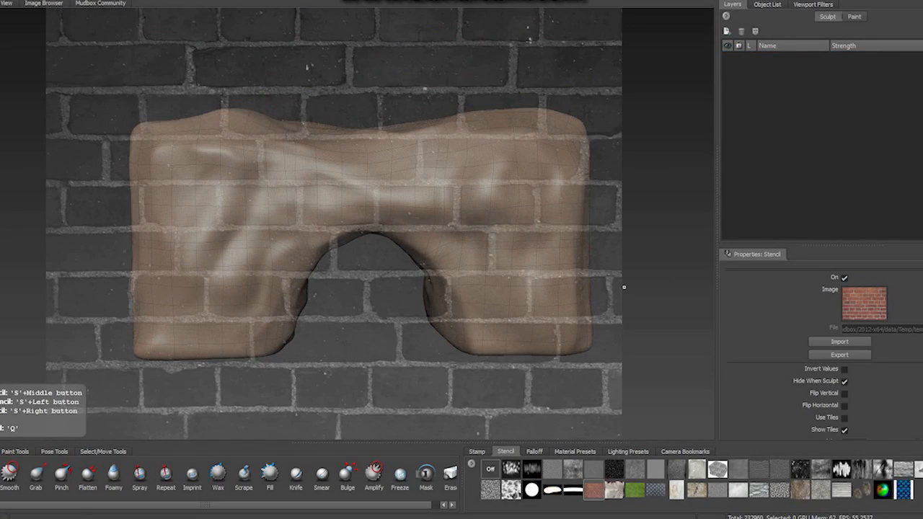
left_click_drag(555, 311, 557, 301)
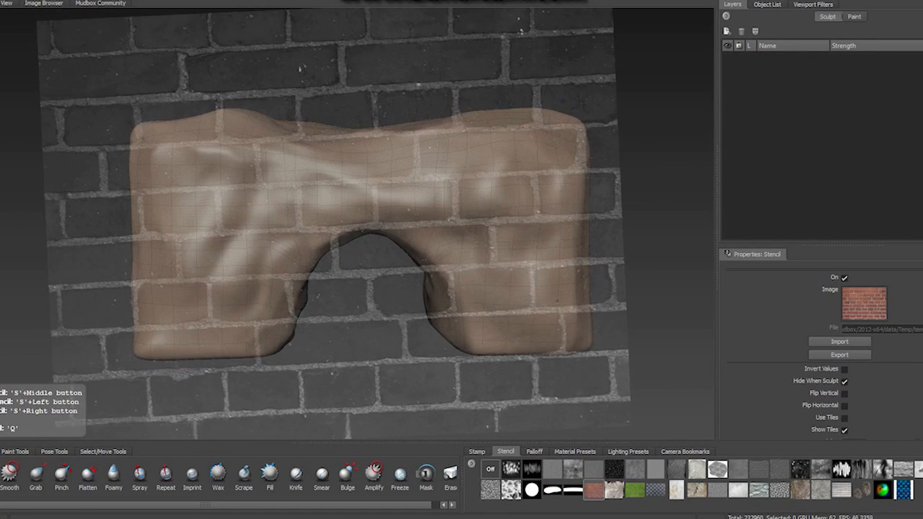
scroll(557, 301, "up", 2)
scroll(557, 300, "down", 3)
scroll(557, 301, "up", 2)
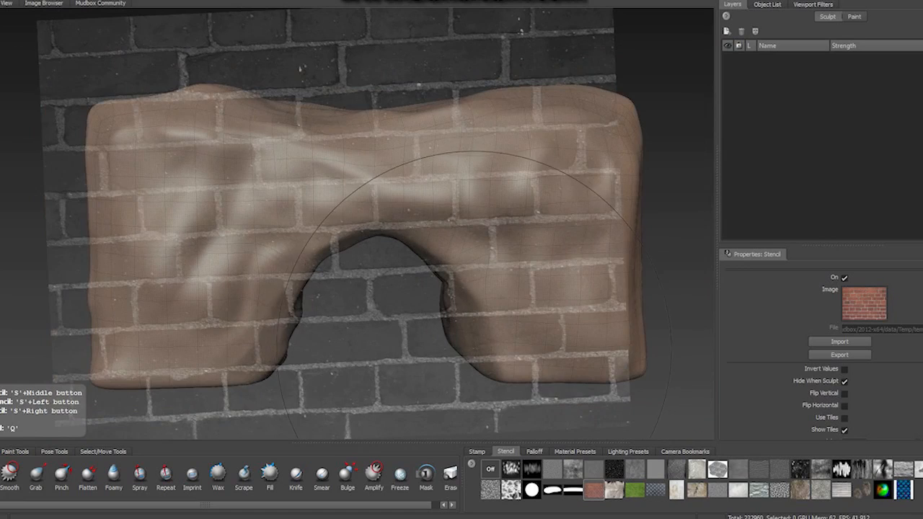
mouse_move(469, 326)
left_mouse_down()
mouse_move(475, 316)
mouse_move(469, 326)
left_mouse_up()
mouse_move(469, 326)
middle_mouse_down()
mouse_move(458, 325)
mouse_move(500, 325)
middle_mouse_up()
right_click_drag(500, 326, 548, 325)
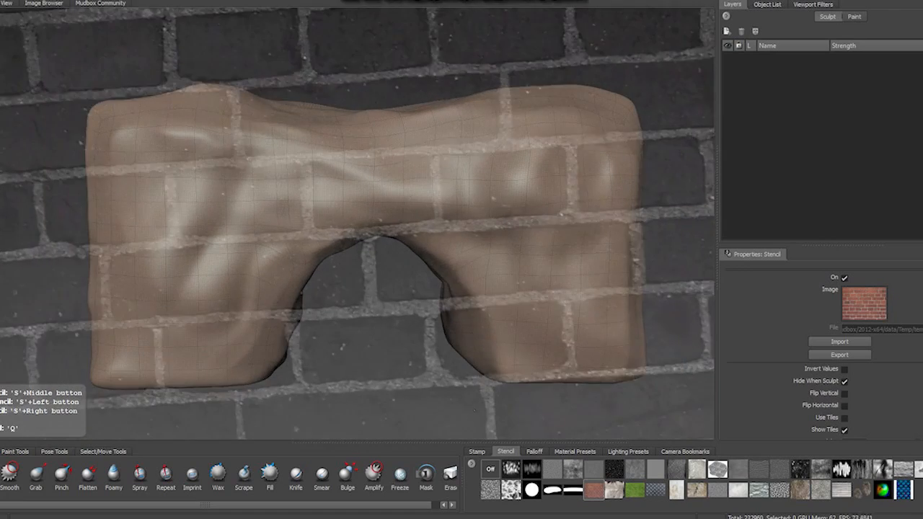
- Sculpt the brick pattern across the block's front through the stencil and turn the stencil off
left_click_drag(209, 270, 533, 278)
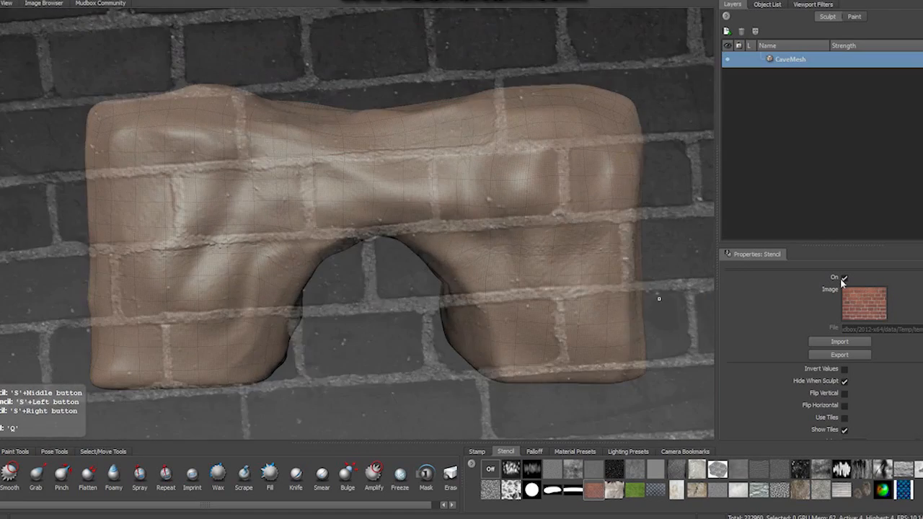
left_click(845, 277)
left_click(476, 452)
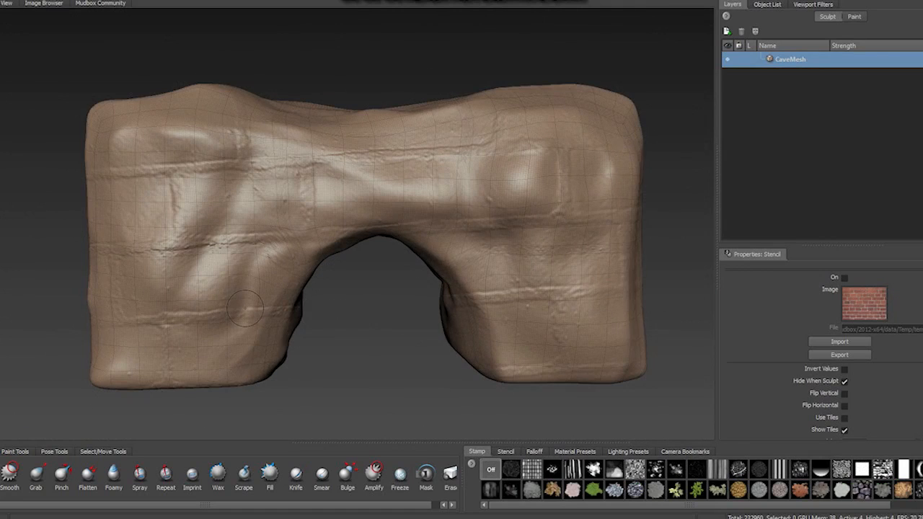
- Step down two subdivision levels and build rounded rock layers along the brick grooves with the Sculpt brush at size 37.97 and strength 16.10
key("Page_Down")
key("Page_Down")
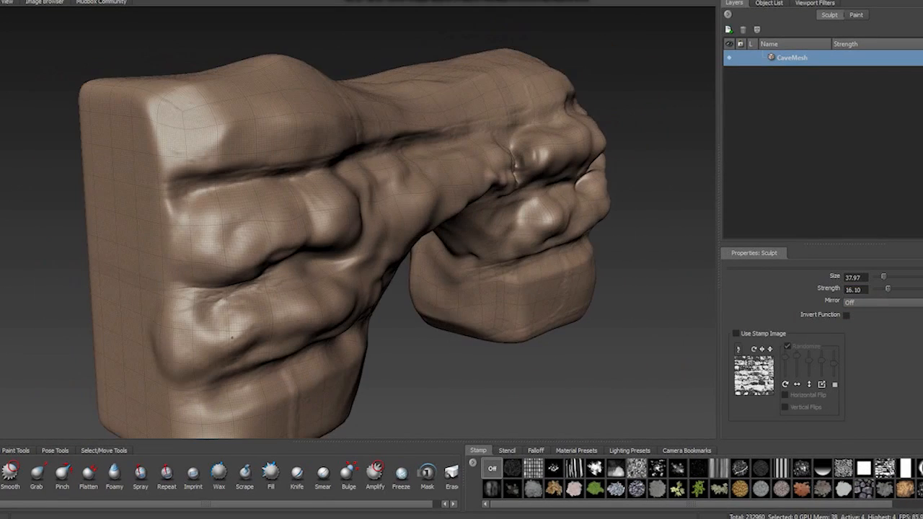
mouse_move(180, 244)
left_mouse_down()
mouse_move(316, 213)
mouse_move(180, 211)
left_mouse_up()
mouse_move(144, 240)
left_mouse_down("shift")
mouse_move(172, 241)
mouse_move(212, 224)
mouse_move(170, 213)
left_mouse_up("shift")
mouse_move(130, 306)
left_mouse_down()
mouse_move(224, 328)
mouse_move(87, 350)
mouse_move(108, 335)
mouse_move(223, 321)
left_mouse_up()
mouse_move(541, 288)
left_mouse_down()
mouse_move(543, 329)
mouse_move(624, 318)
left_mouse_up()
mouse_move(360, 216)
left_mouse_down("alt")
mouse_move(534, 224)
mouse_move(497, 209)
left_mouse_up("alt")
left_click_drag(549, 267, 602, 285)
left_click_drag(505, 217, 368, 216, "alt")
left_click_drag(635, 264, 595, 307)
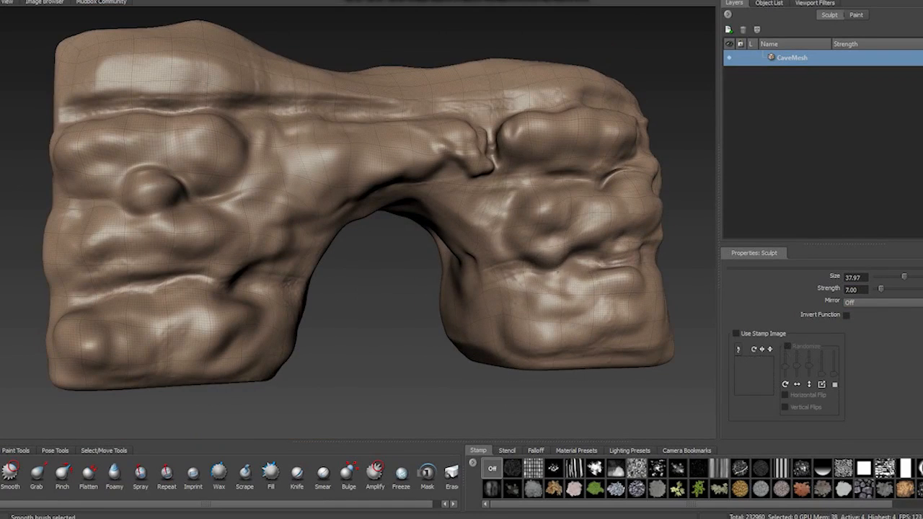
- Sculpt and smooth lumps in the rock layers above and to the right of the opening
left_click_drag(432, 209, 368, 220, "alt")
left_click_drag(497, 205, 577, 202)
left_click_drag(548, 224, 577, 222, "shift")
left_click_drag(499, 210, 490, 210, "alt")
left_click_drag(432, 173, 397, 170)
- Build up lumpy rock on the upper left section, the left leg and the middle of the upper edge
mouse_move(235, 162)
left_mouse_down()
mouse_move(210, 173)
mouse_move(206, 209)
left_mouse_up()
left_click_drag(217, 209, 298, 212, "alt")
mouse_move(433, 202)
left_mouse_down("alt")
mouse_move(347, 231)
mouse_move(411, 234)
left_mouse_up("alt")
left_click_drag(411, 209, 346, 216, "shift")
mouse_move(432, 307)
left_mouse_down("alt")
mouse_move(414, 249)
mouse_move(425, 282)
left_mouse_up("alt")
left_click_drag(82, 350, 213, 321)
left_click_drag(426, 281, 361, 241, "alt")
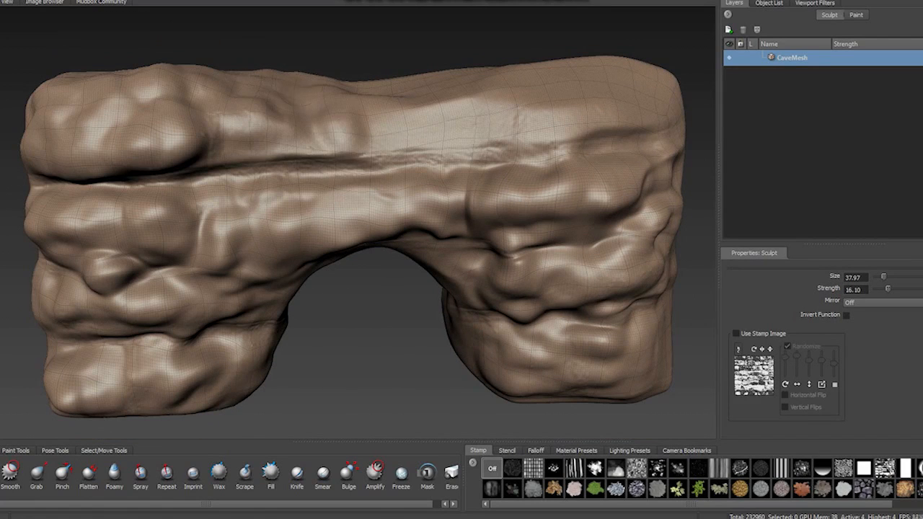
left_click_drag(393, 97, 404, 166, "alt")
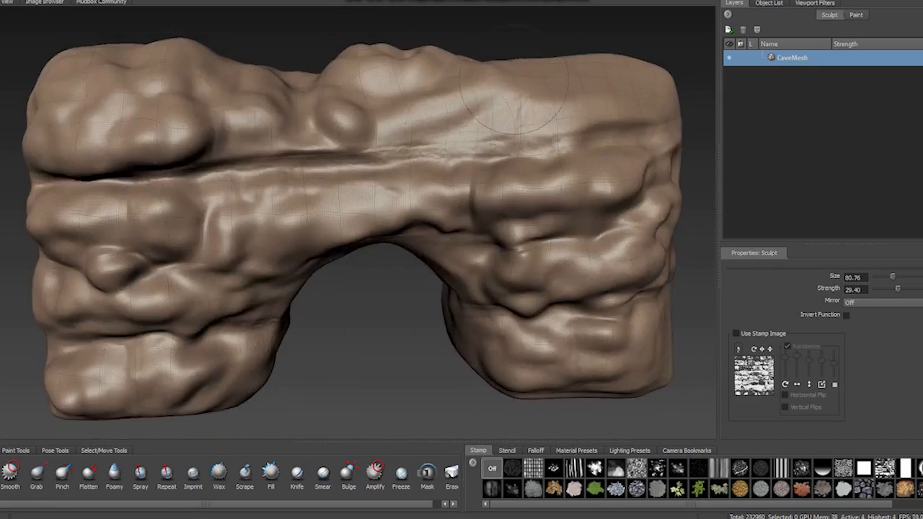
- Try to raise the block's upper right section with the Sculpt brush at size 80.76 and strength 29.40, and undo the strokes
left_click_drag(514, 99, 642, 101, "alt")
mouse_move(368, 184)
left_mouse_down("alt")
mouse_move(357, 171)
mouse_move(461, 260)
mouse_move(339, 165)
mouse_move(359, 153)
left_mouse_up("alt")
left_click_drag(577, 80, 610, 94)
key("ctrl+z")
key("ctrl+z")
key("ctrl+z")
key("ctrl+z")
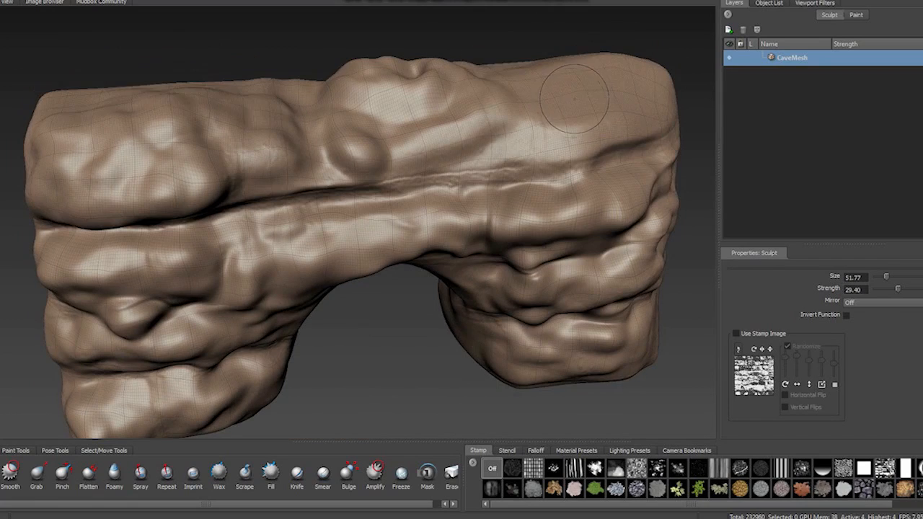
- Sculpt large lumps over the upper right section and the top surface with the Sculpt brush at size 84.04 and strength 29.40
left_click_drag(581, 221, 614, 238)
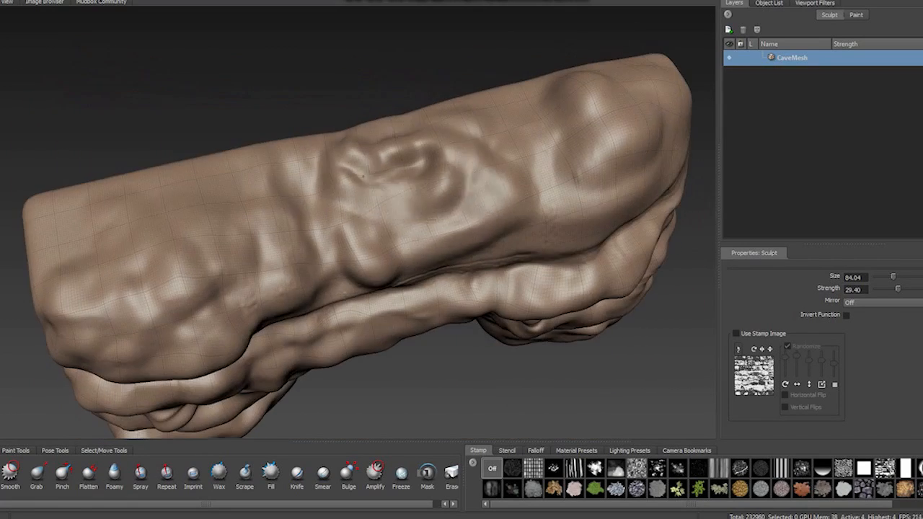
left_click_drag(119, 287, 173, 295)
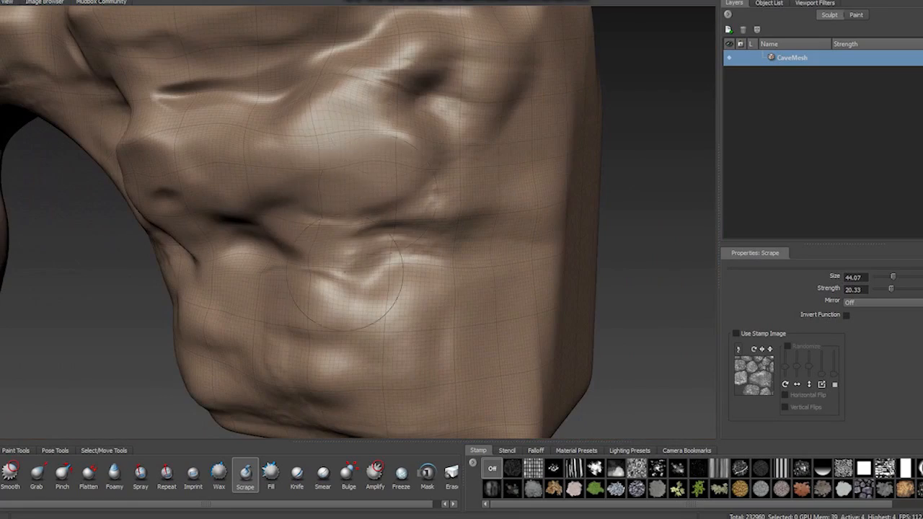
- Raise the mesh's subdivision level and scrape the front rock surfaces with the Scrape brush at size 21.57 and strength 20.33
key("Page_Up")
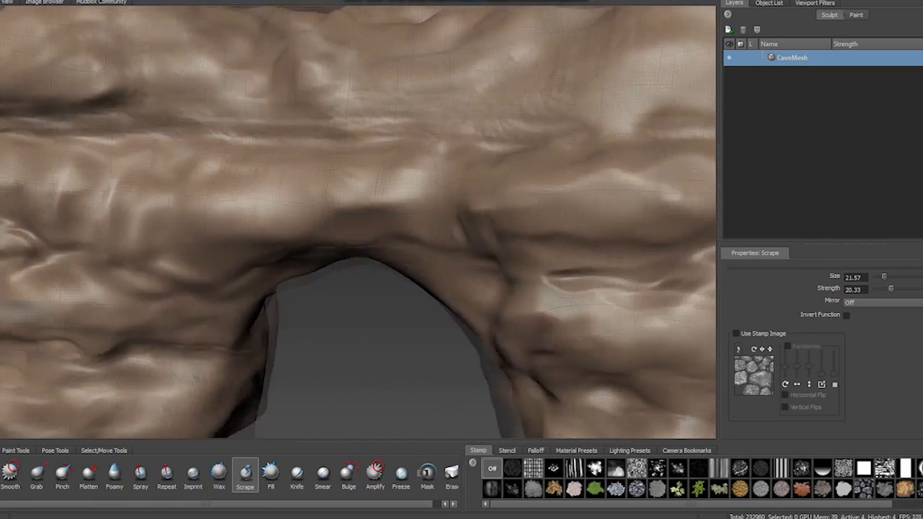
left_click_drag(409, 238, 390, 437, "alt")
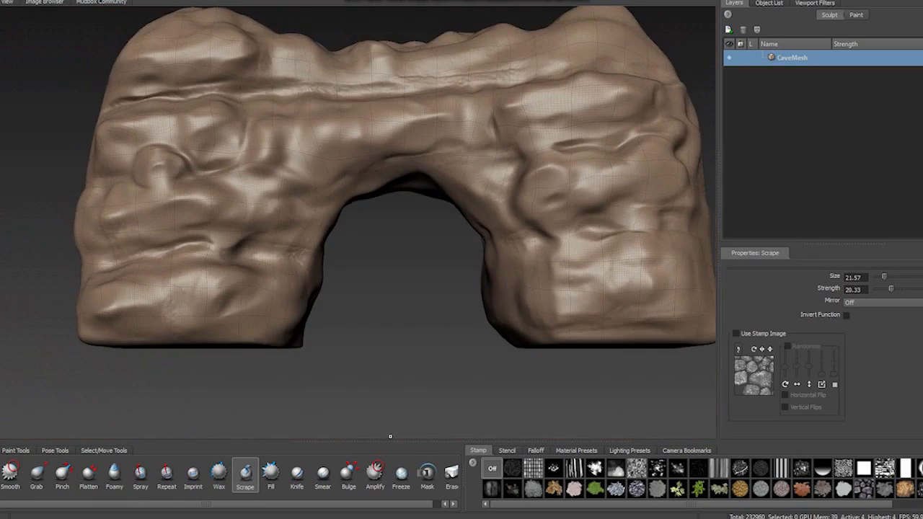
left_click(846, 315)
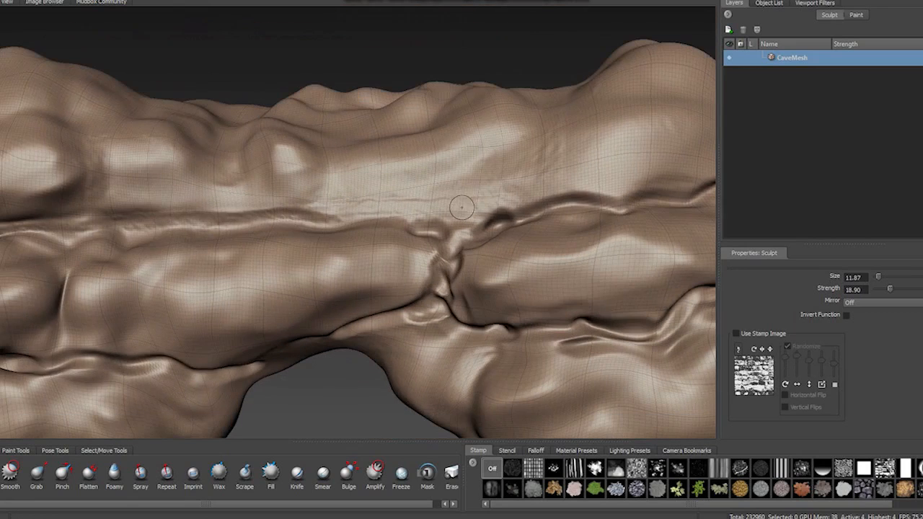
- Sculpt cracks between the stones above the opening and around a block on the right leg with the Sculpt brush at strength 18.90
left_click_drag(332, 225, 205, 137)
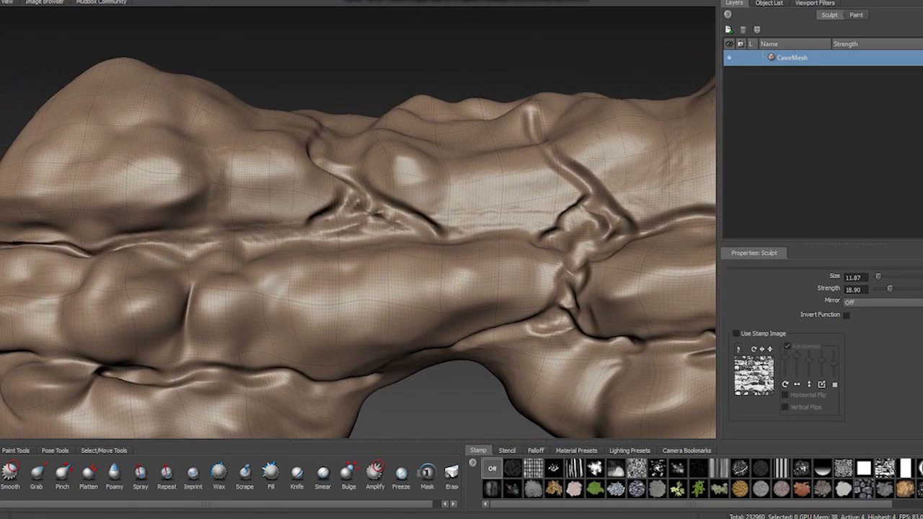
key("Escape")
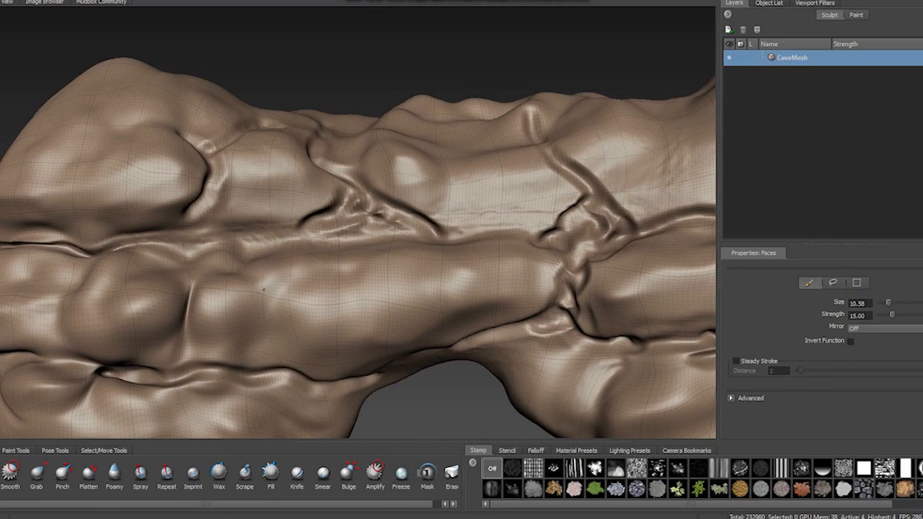
key("1")
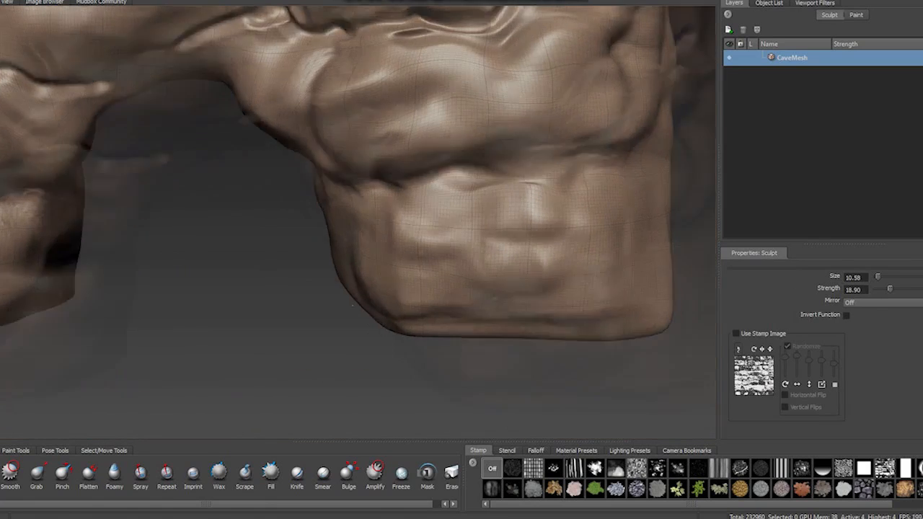
left_click_drag(467, 288, 421, 339)
middle_click_drag(490, 148, 584, 180, "alt")
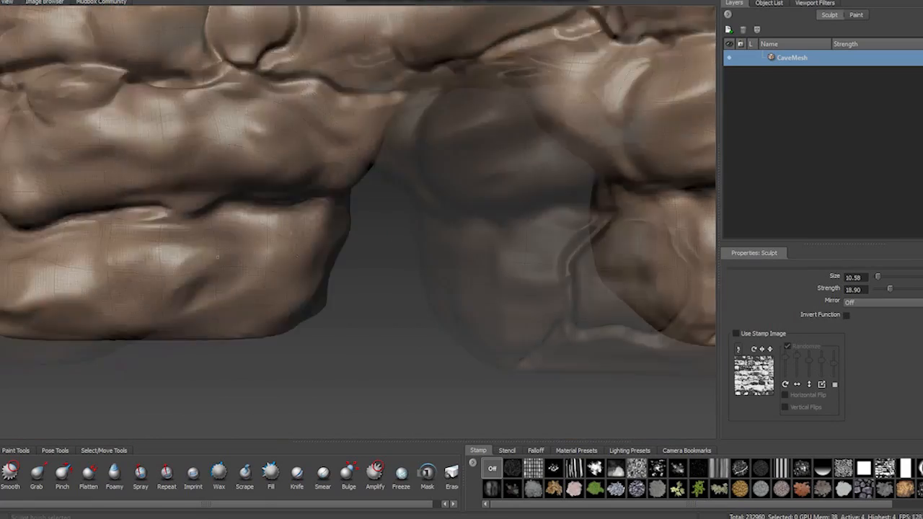
left_click_drag(424, 248, 369, 292)
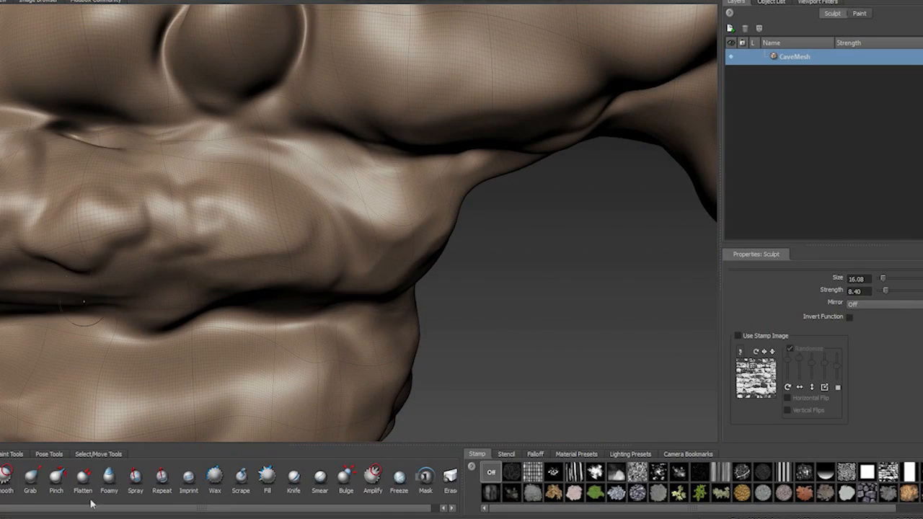
- Scrape angular facets into the rock layers left of the opening with the Scrape brush at size 34.61 and strength 20.33
left_click(135, 477)
left_click(241, 478)
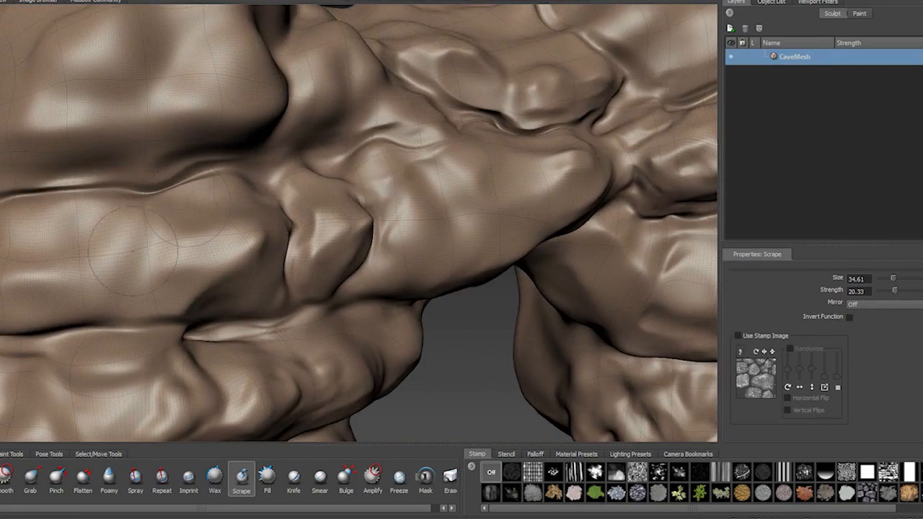
left_click_drag(213, 133, 106, 177, "alt")
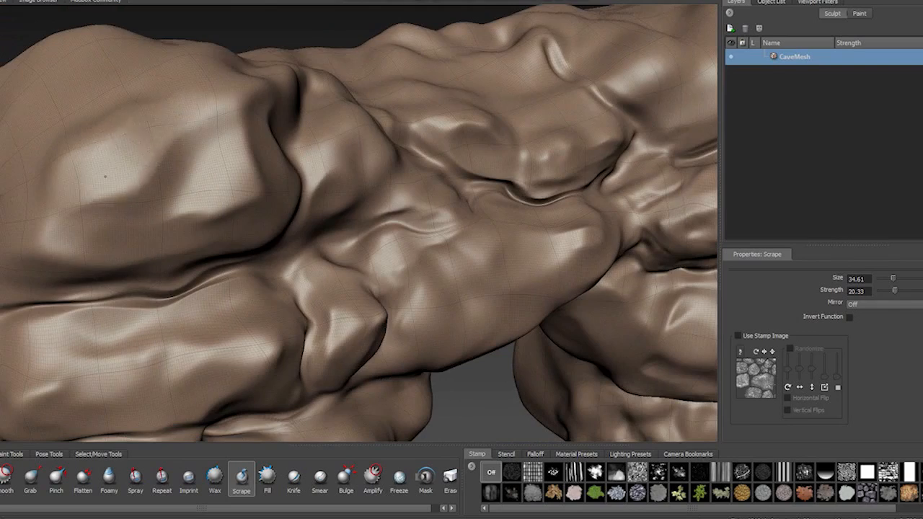
left_click_drag(216, 137, 101, 170, "alt")
left_click_drag(499, 47, 354, 32, "alt")
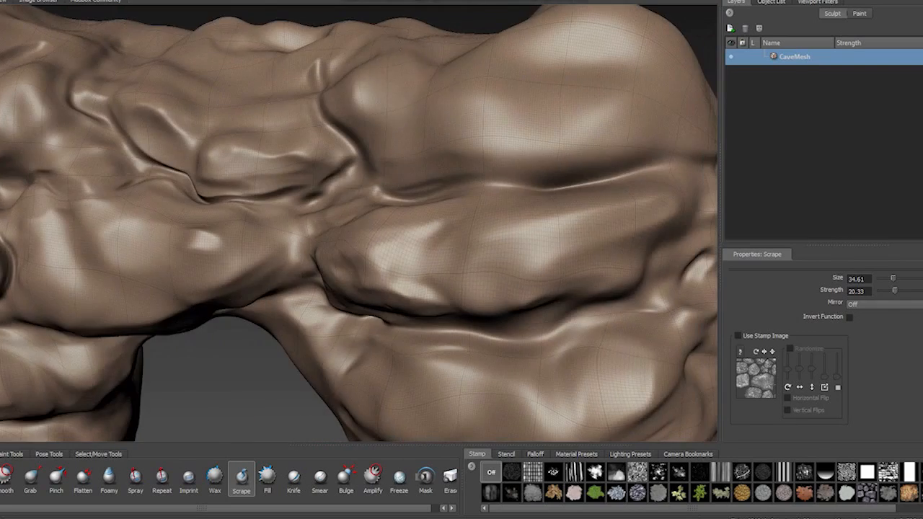
- Scrape facets into the large upper right rock and the arch's top surface with the Scrape brush
left_click_drag(459, 176, 393, 143, "alt")
left_click_drag(336, 149, 334, 242, "alt")
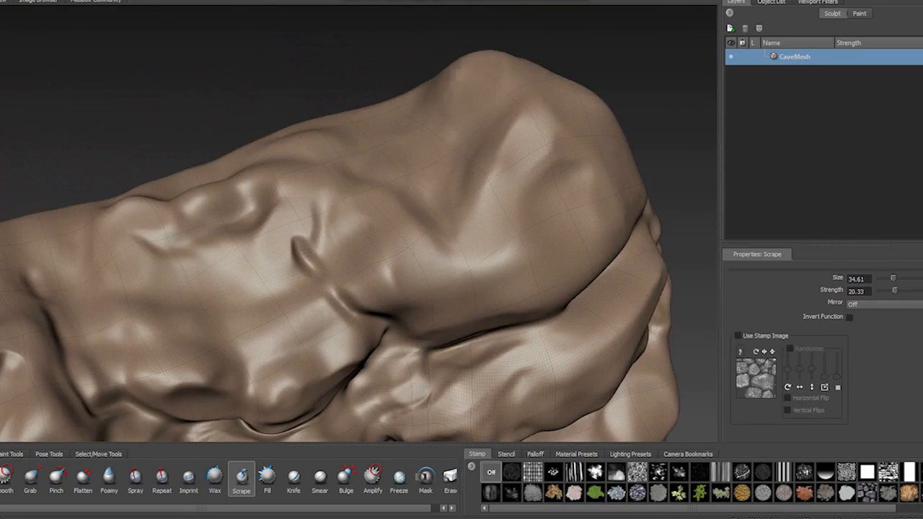
mouse_move(485, 72)
left_mouse_down("alt")
mouse_move(376, 58)
mouse_move(289, 86)
left_mouse_up("alt")
middle_click_drag(245, 346, 301, 221, "alt")
mouse_move(300, 220)
left_mouse_down()
mouse_move(270, 221)
mouse_move(440, 104)
left_mouse_up()
right_click_drag(440, 103, 362, 157, "alt")
middle_click_drag(362, 157, 502, 155, "alt")
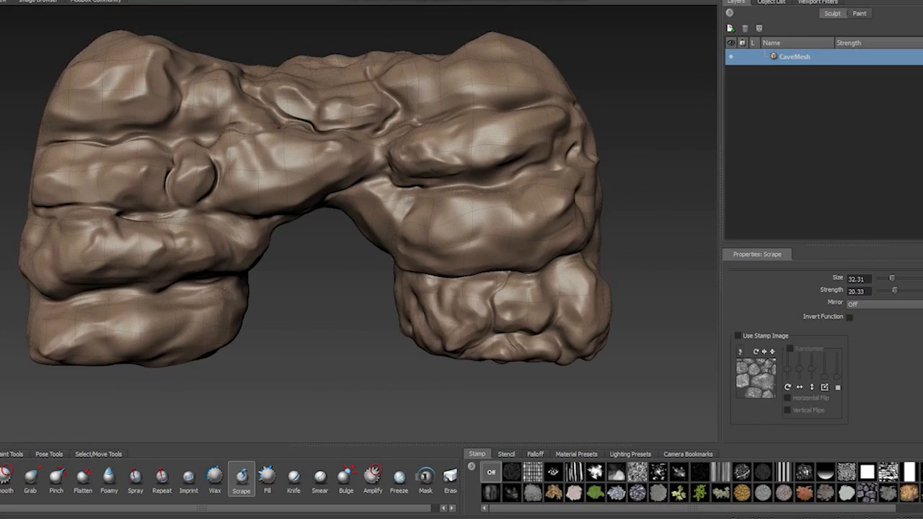
mouse_move(358, 354)
left_mouse_down("alt")
mouse_move(216, 281)
mouse_move(404, 224)
mouse_move(347, 345)
left_mouse_up("alt")
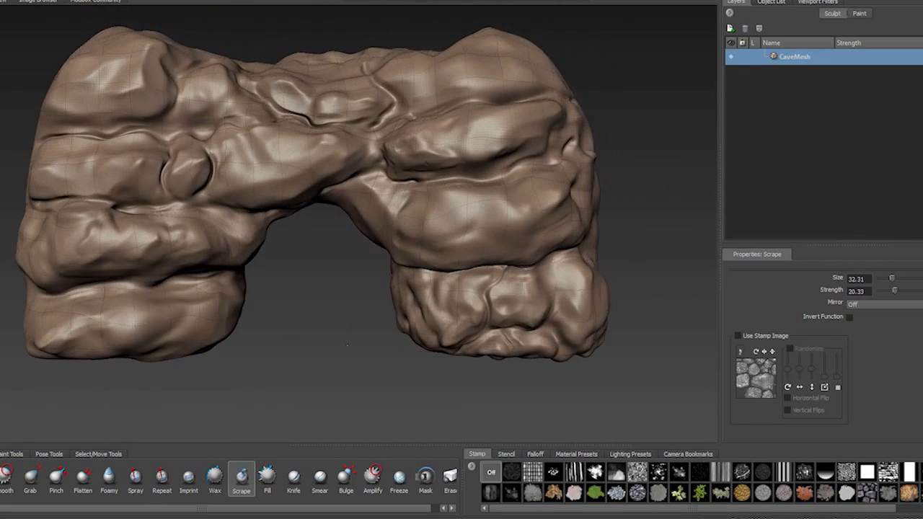
- Try stamping a rock texture with the Sculpt brush at size 51.13 and strength 8.40, and undo the strokes
right_click_drag(346, 216, 491, 217, "alt")
left_click_drag(238, 101, 382, 245)
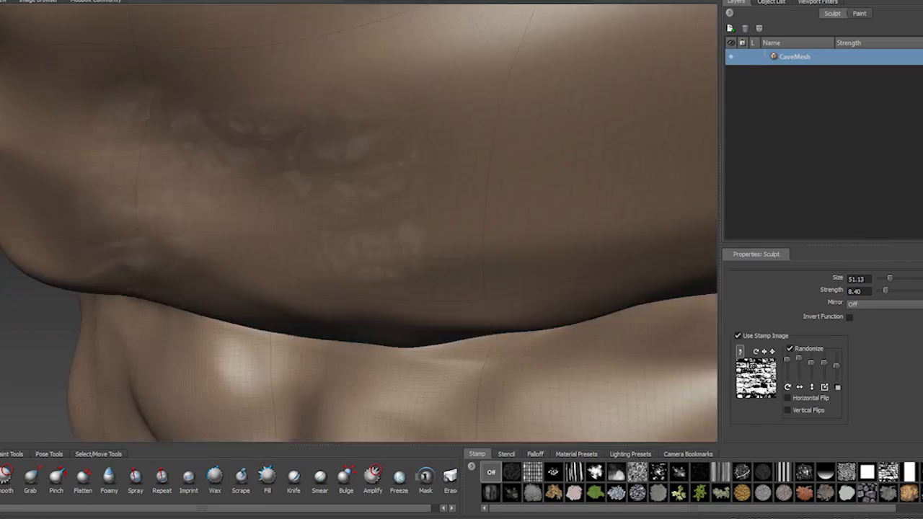
key("ctrl+z")
mouse_move(461, 231)
right_mouse_down("alt")
mouse_move(360, 231)
mouse_move(404, 231)
right_mouse_up("alt")
left_click_drag(425, 86, 508, 242)
key("ctrl+z")
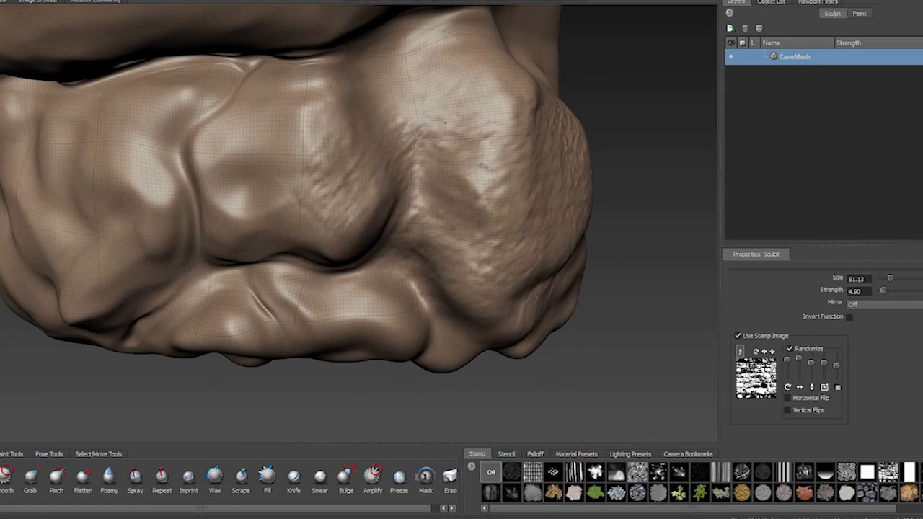
- Add a subdivision level and stamp rock texture over the right leg with the Sculpt brush at size 51.13 and strength 4.90
key("Page_Up")
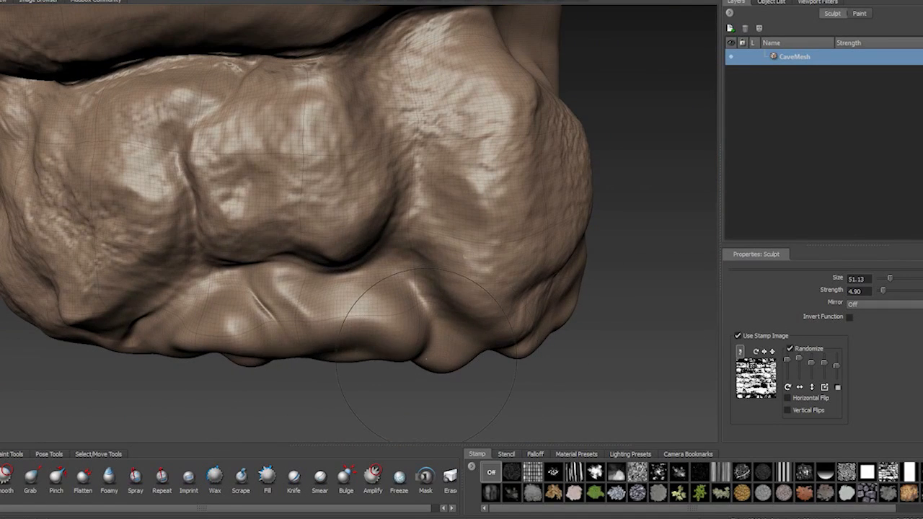
key("shift+d")
right_click_drag(113, 278, 94, 72, "alt")
middle_click_drag(93, 72, 143, 174, "alt")
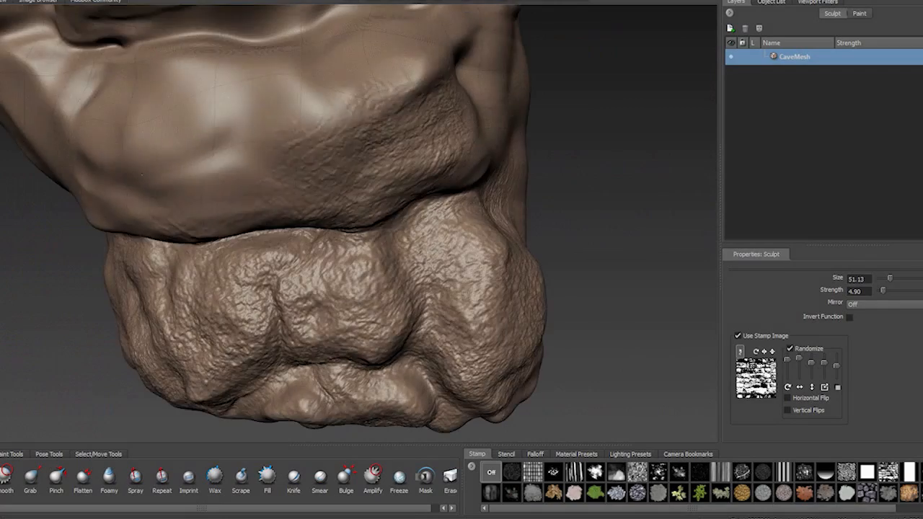
- Stamp rock texture over the layers above the right leg and the large stone spanning the opening
left_click_drag(557, 205, 404, 210, "alt")
left_click_drag(303, 360, 336, 411)
mouse_move(317, 289)
left_mouse_down("alt")
mouse_move(462, 238)
mouse_move(505, 288)
left_mouse_up("alt")
middle_click_drag(361, 173, 433, 332, "alt")
middle_click_drag(238, 267, 534, 209, "alt")
left_click_drag(188, 158, 375, 173)
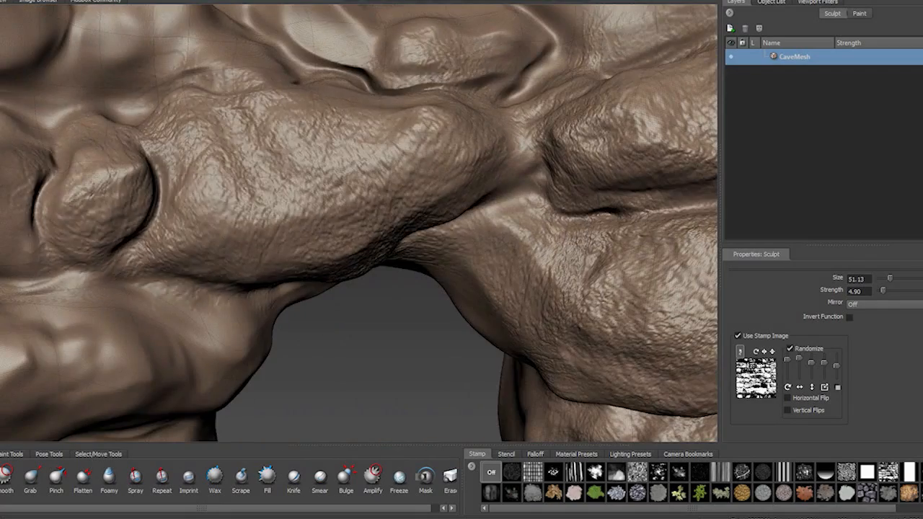
- Stamp rock texture over the left leg, the layer above it and the crevice between them
middle_click_drag(389, 264, 350, 166, "alt")
middle_click_drag(203, 329, 599, 313, "alt")
left_click_drag(577, 137, 469, 166)
left_click_drag(216, 361, 448, 332)
middle_click_drag(448, 332, 368, 263, "alt")
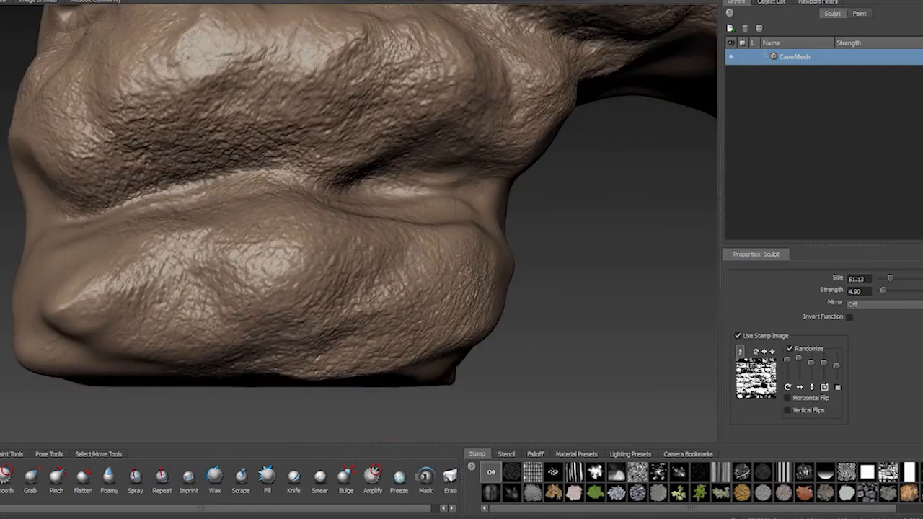
middle_click_drag(537, 389, 271, 374, "alt")
left_click_drag(65, 310, 209, 318)
left_click_drag(404, 253, 563, 317, "alt")
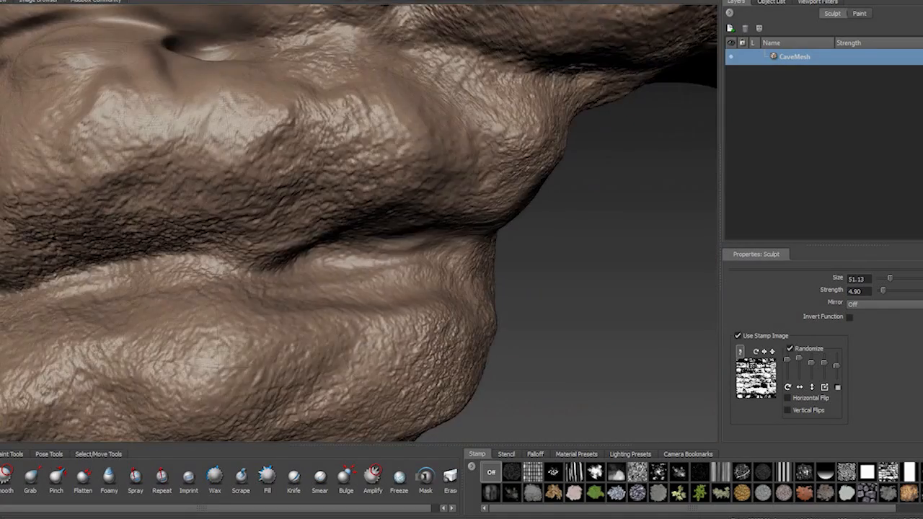
middle_click_drag(361, 217, 413, 280, "alt")
left_click_drag(412, 280, 376, 332, "alt")
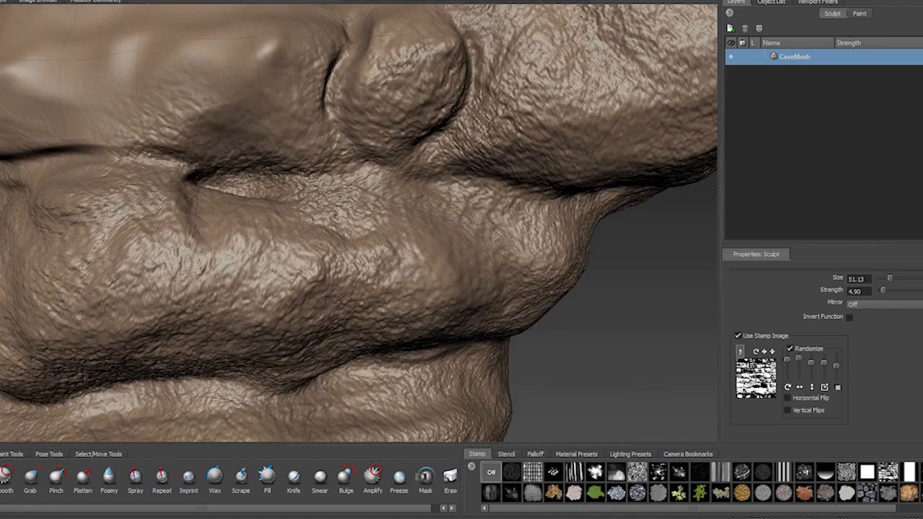
- Stamp rock texture over the upper left layers, the round stone and the top left rock
middle_click_drag(288, 180, 406, 301, "alt")
left_click_drag(130, 173, 404, 159)
left_click_drag(591, 108, 642, 65)
middle_click_drag(363, 215, 490, 310, "alt")
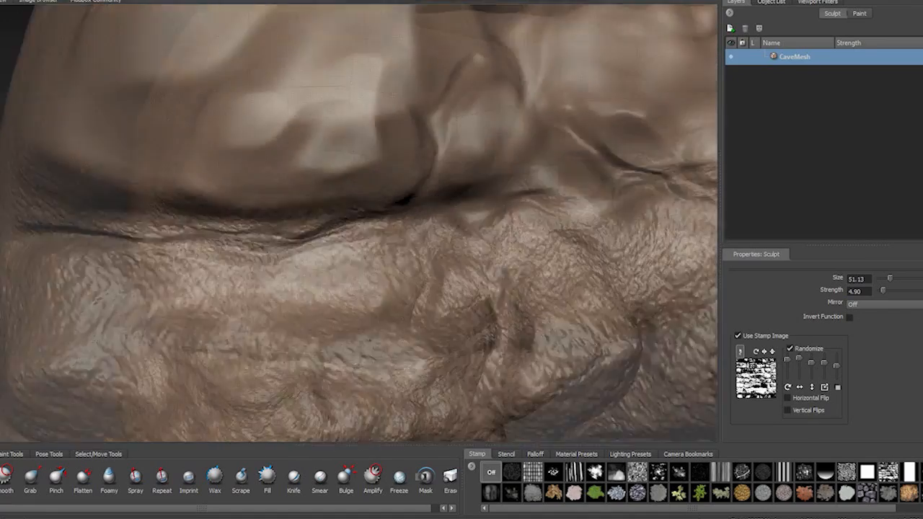
left_click_drag(238, 116, 360, 144)
right_click_drag(404, 217, 324, 217, "alt")
mouse_move(548, 252)
middle_mouse_down("alt")
mouse_move(246, 267)
mouse_move(253, 317)
middle_mouse_up("alt")
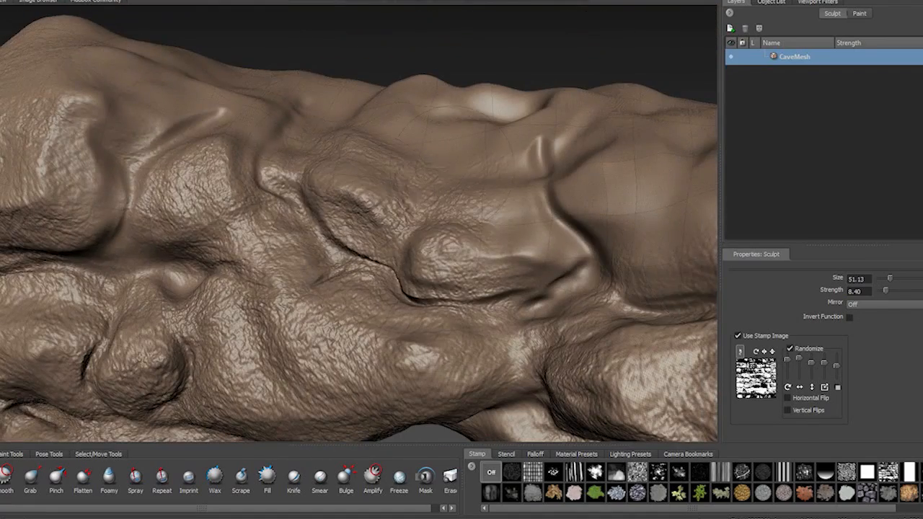
- Stamp rock texture over the stones along the arch's upper edge with the Sculpt brush at size 51.13 and strength 8.40
middle_click_drag(461, 253, 248, 206, "alt")
left_click_drag(504, 144, 649, 173)
left_click_drag(886, 291, 888, 290)
mouse_move(505, 202)
middle_mouse_down("alt")
mouse_move(383, 195)
mouse_move(253, 238)
middle_mouse_up("alt")
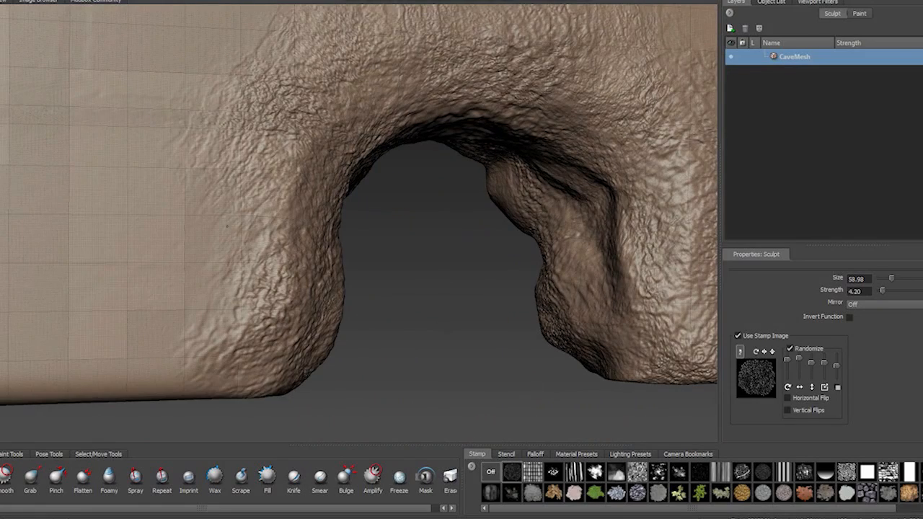
left_click(492, 471)
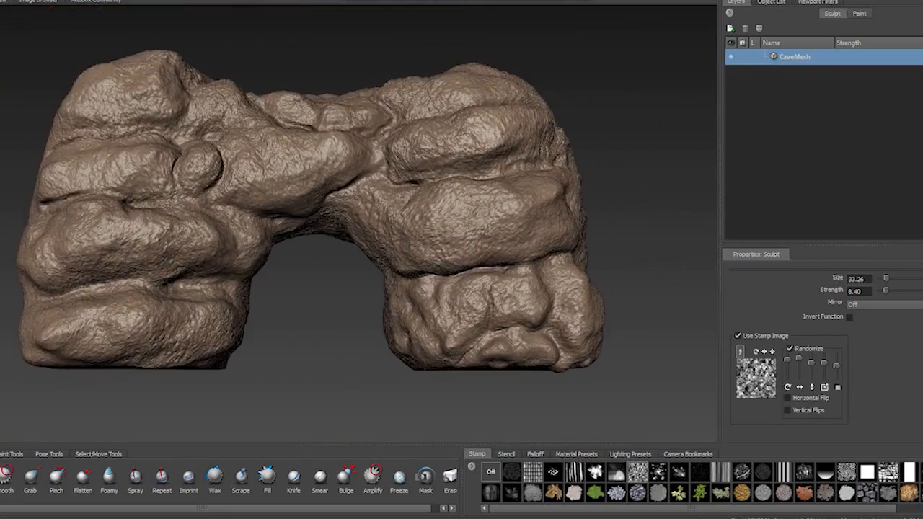
- Select the whole cave mesh at its highest subdivision level with the Objects selection tool
left_click(0, 1)
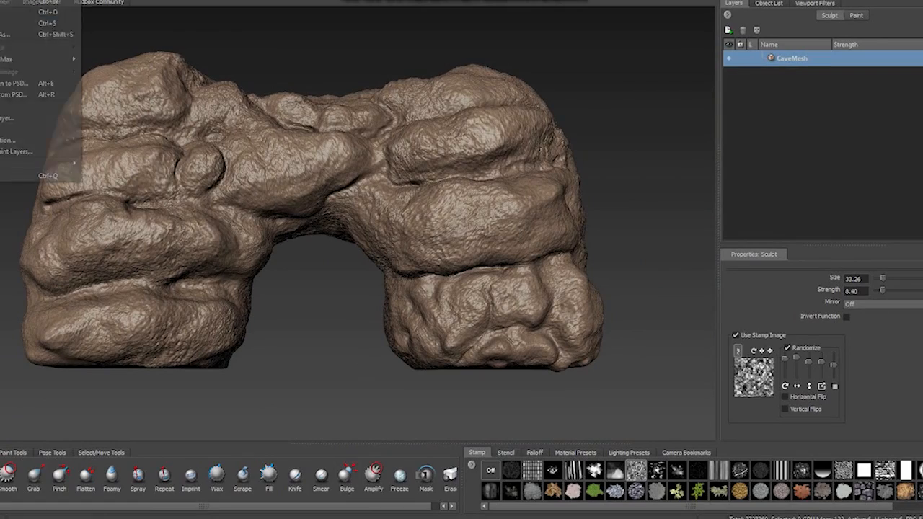
left_click(101, 453)
left_click(9, 478)
left_click(216, 339)
left_click_drag(346, 404, 313, 336, "alt")
key("Page_Up")
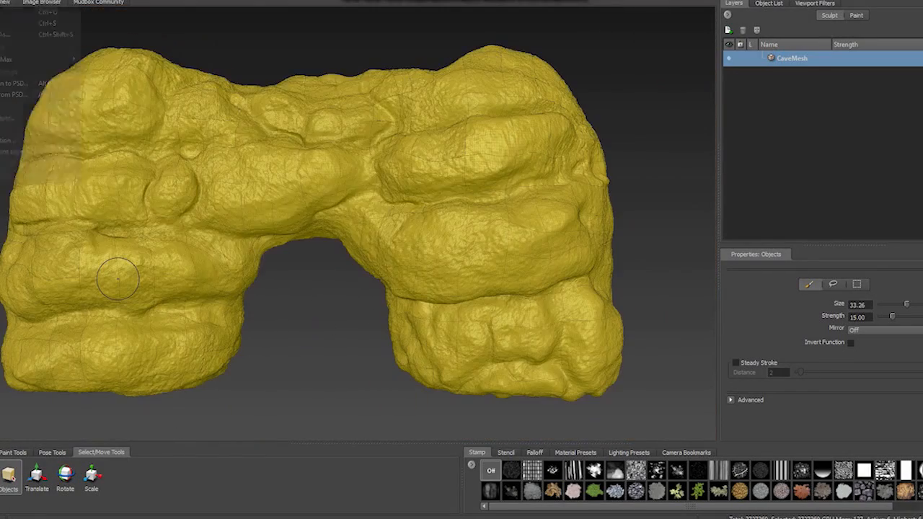
- Export the selected mesh as the OBJ file cave_front_hi into a new folder named cave inside the import folder
left_click(13, 142)
left_click(193, 9)
left_click(38, 30)
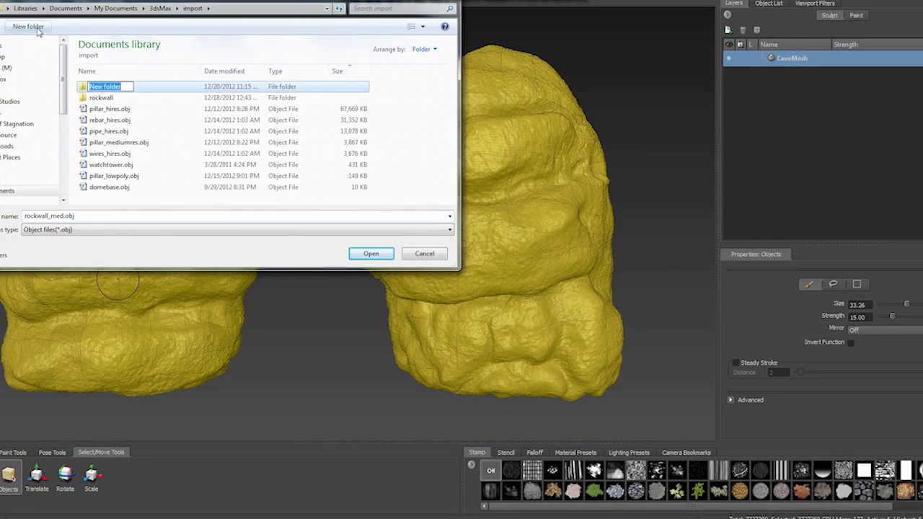
double_click(105, 90)
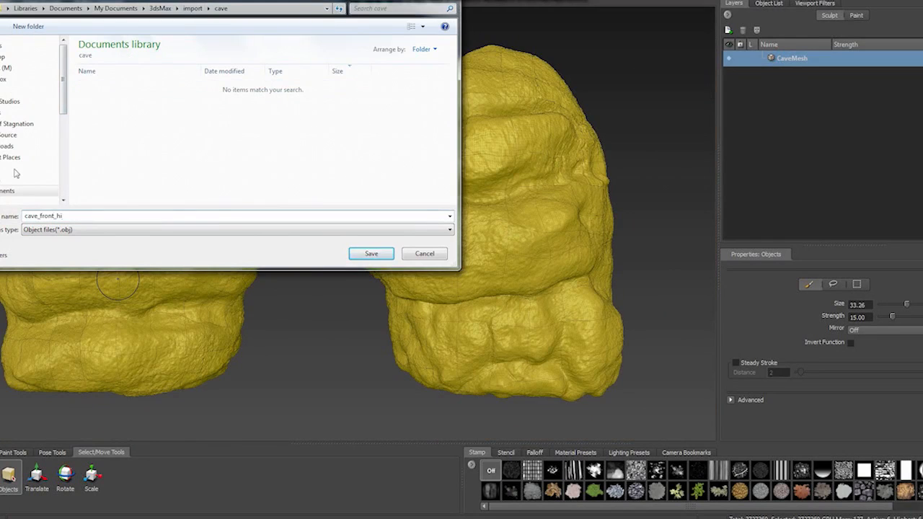
left_click(365, 255)
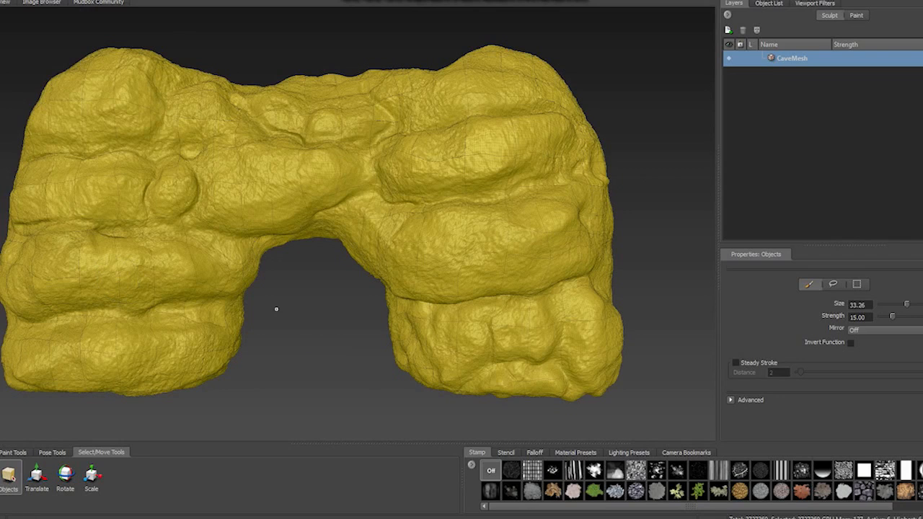
- Set the cave mesh to subdivision level 2 and select the whole object
key("Page_Down")
key("Page_Down")
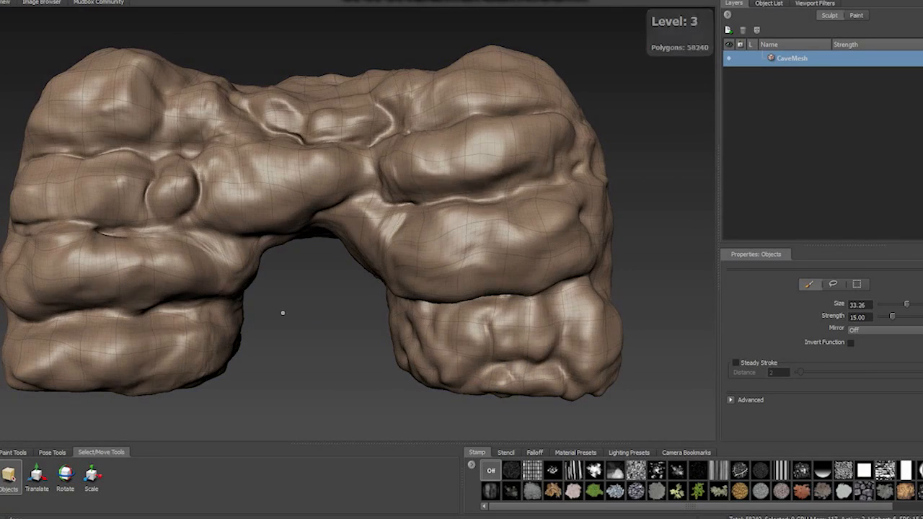
key("Page_Down")
key("Page_Down")
key("Page_Down")
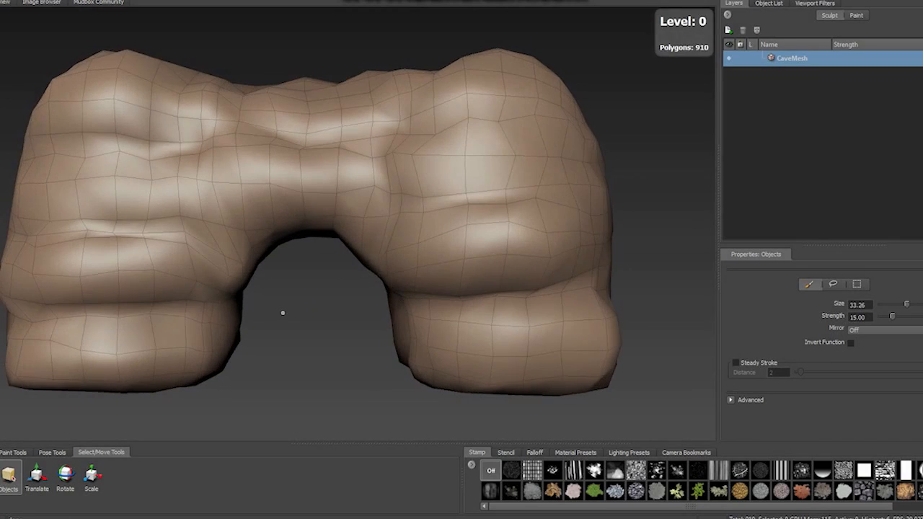
key("Page_Up")
key("Page_Up")
left_click(2, 1)
left_click(152, 241)
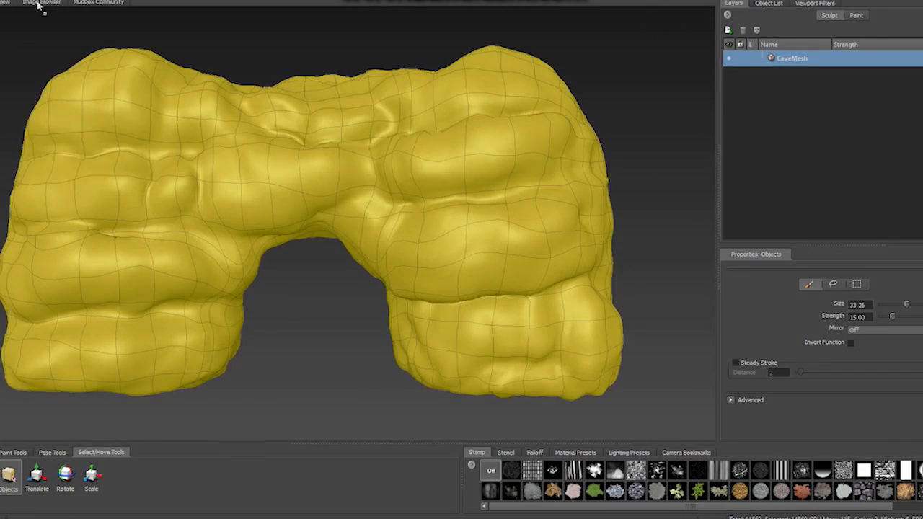
- Export the selected level 2 mesh as a separate OBJ file
left_click(2, 2)
left_click(3, 141)
left_click(72, 217)
left_click(371, 253)
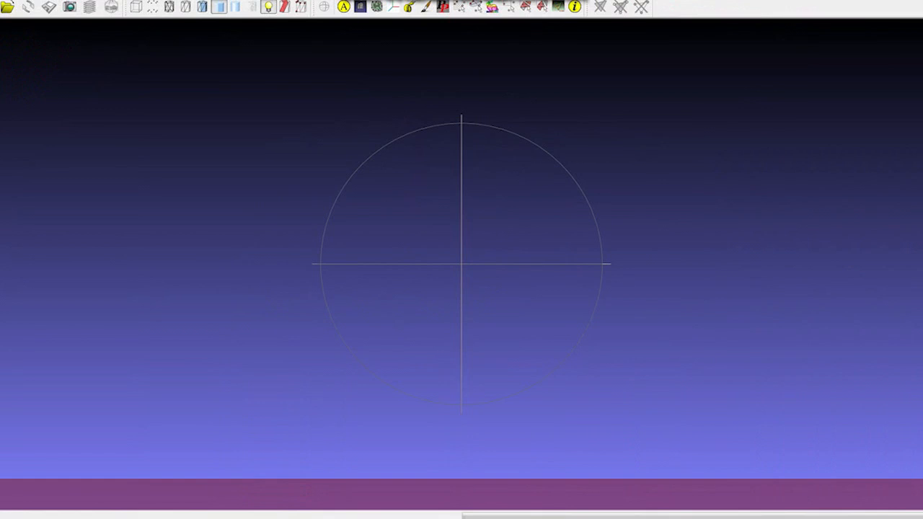
- Switch to MeshLab and import the medium-resolution mesh cave_front_med.obj, checking its rocky front side
left_click(2, 2)
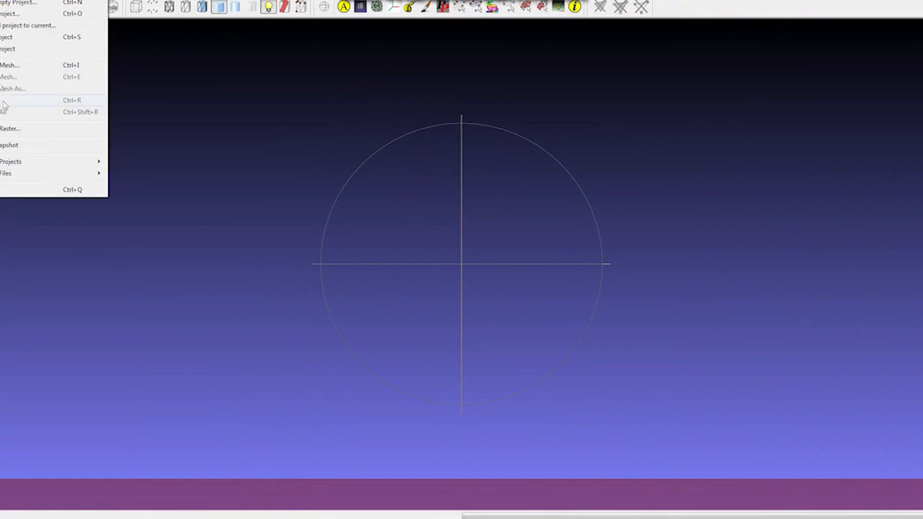
left_click(39, 82)
left_click(4, 118)
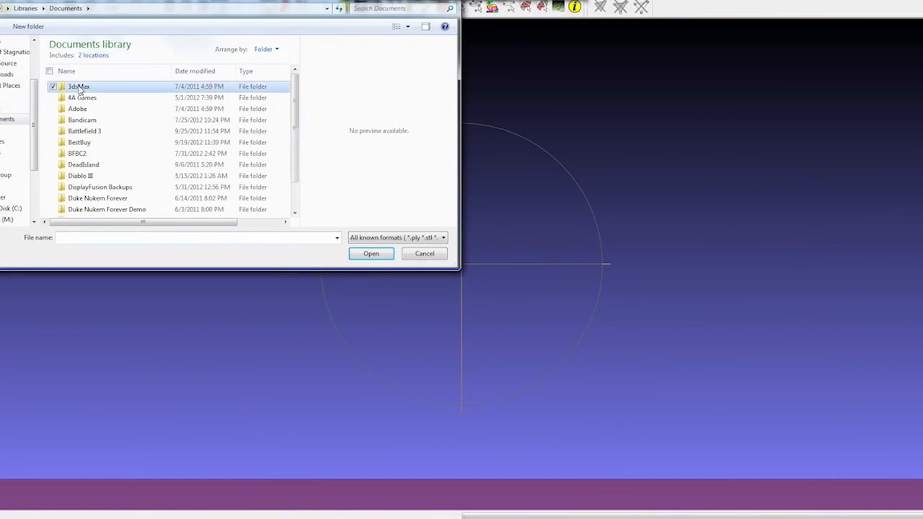
double_click(80, 86)
double_click(80, 152)
double_click(80, 86)
double_click(92, 99)
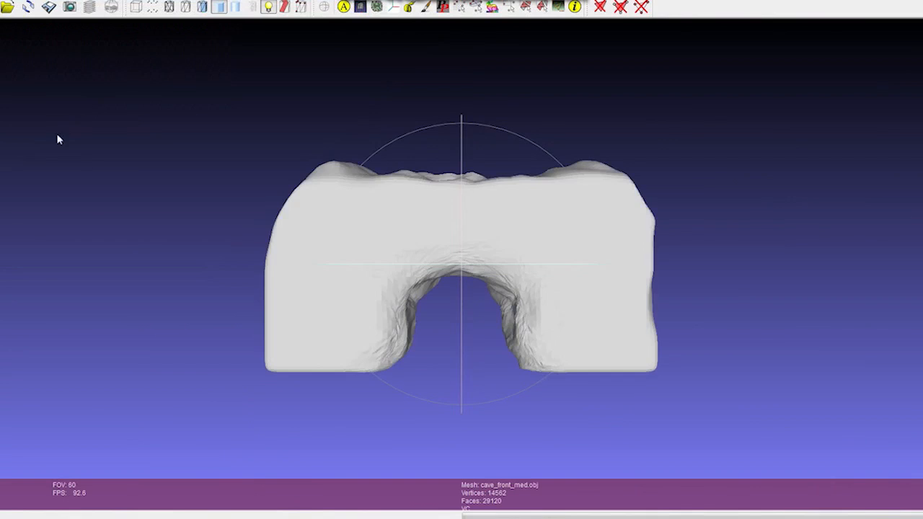
left_click_drag(605, 265, 152, 275)
left_click_drag(521, 277, 491, 276)
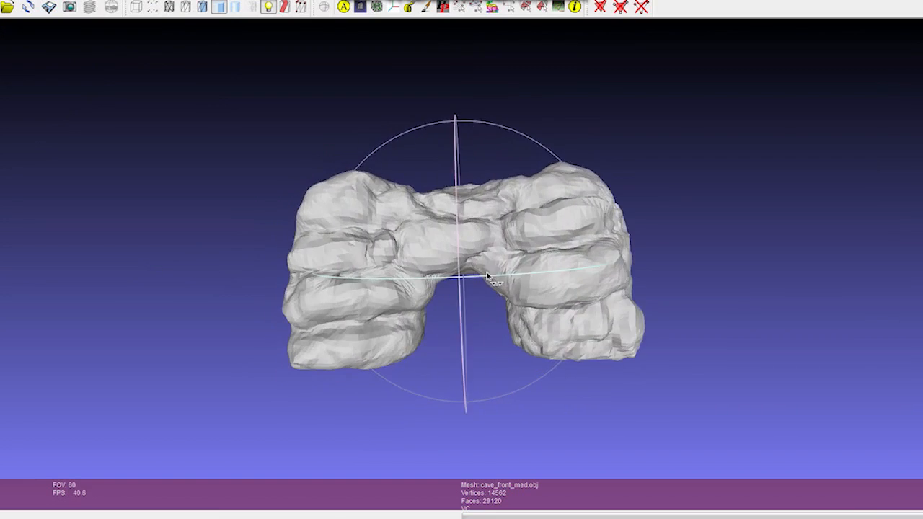
left_click_drag(611, 297, 488, 158)
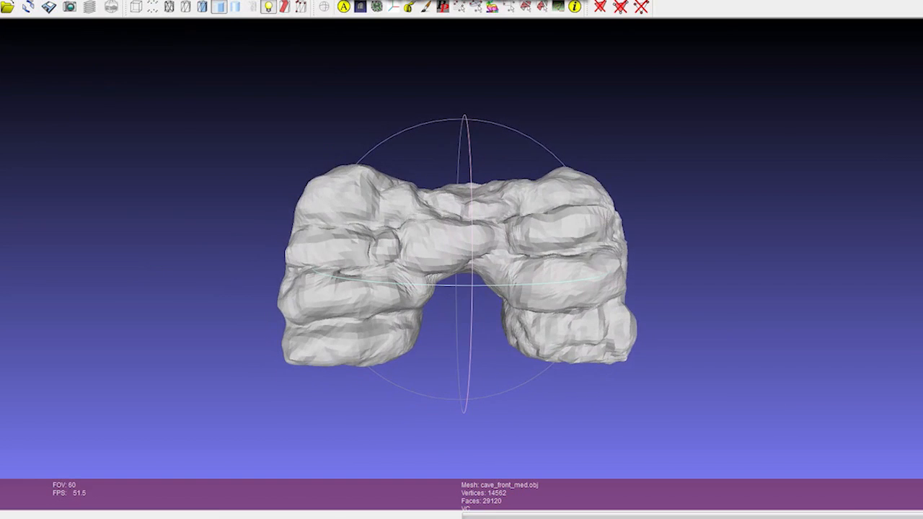
- Simplify the cave mesh with Quadric Edge Collapse Decimation to a target of 2000 faces
left_click(22, 0)
mouse_move(146, 70)
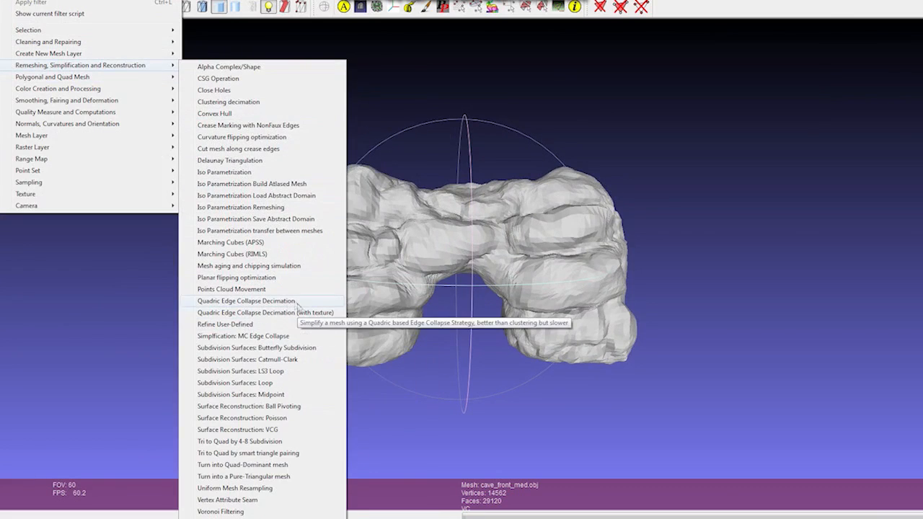
left_click(245, 301)
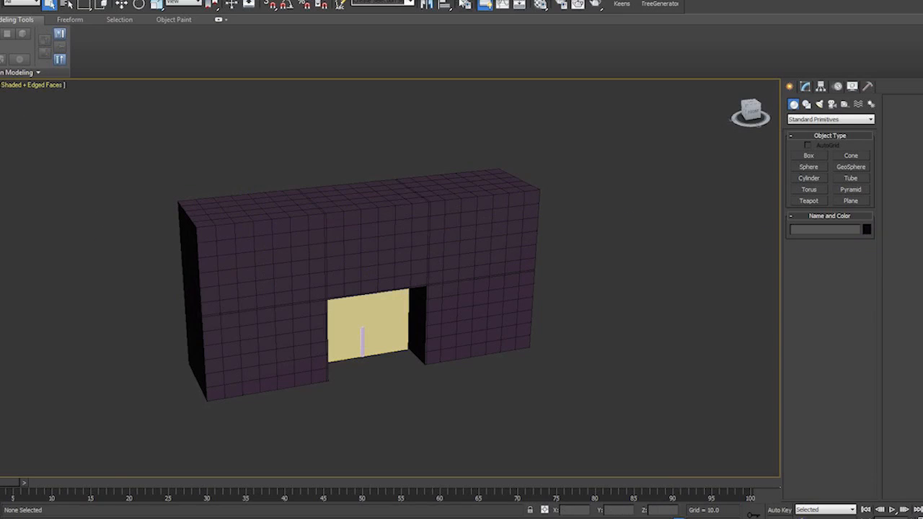
- Switch to 3ds Max and create three layers named Hi Poly, Low Poly and Base Mesh
left_click(465, 5)
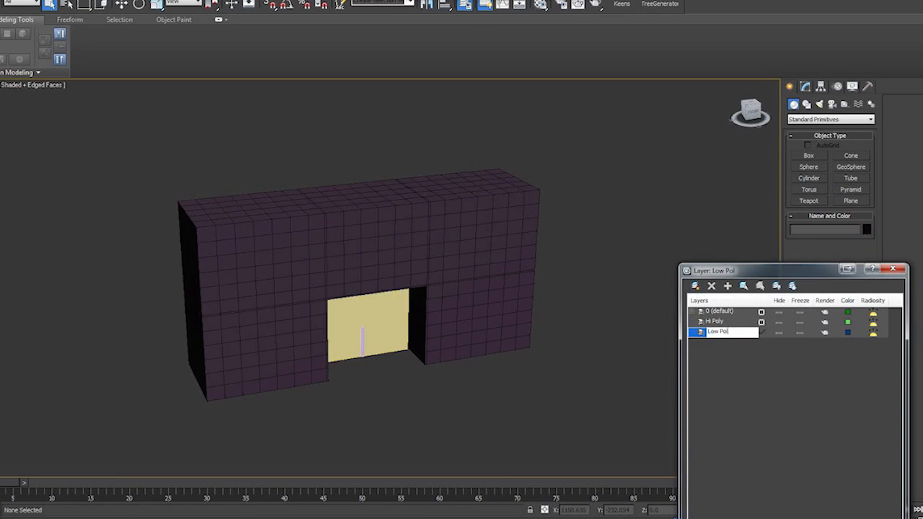
left_click(696, 287)
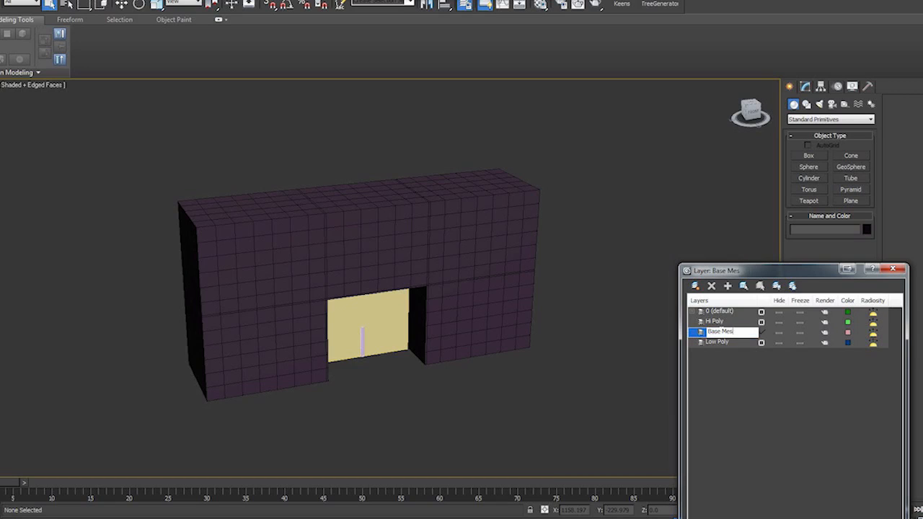
- Move the CaveMesh object from the default layer onto Base Mesh, and hide both of those layers
left_click(700, 311)
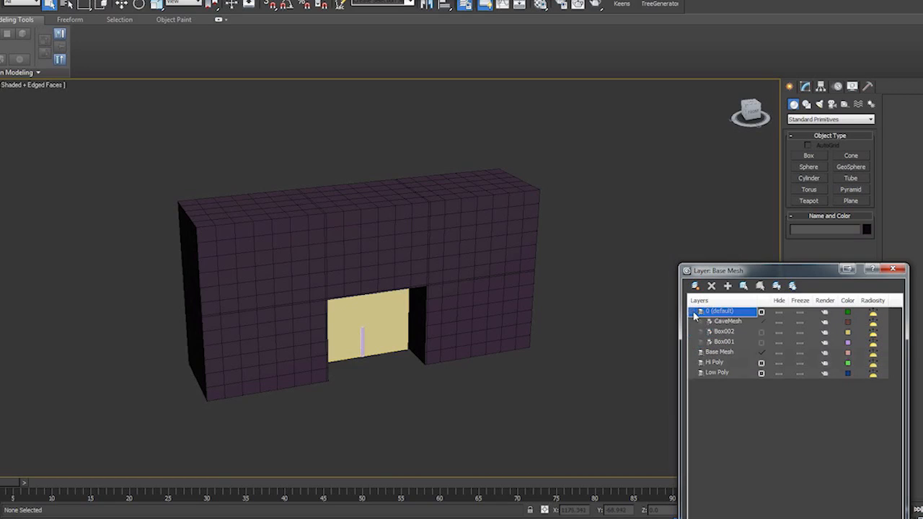
left_click(714, 321)
left_click(744, 286)
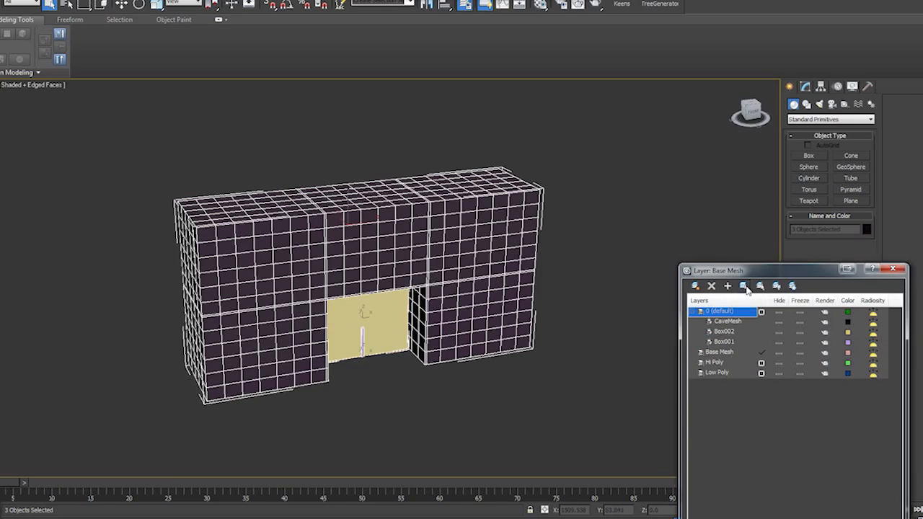
left_click(442, 269)
left_click(714, 352)
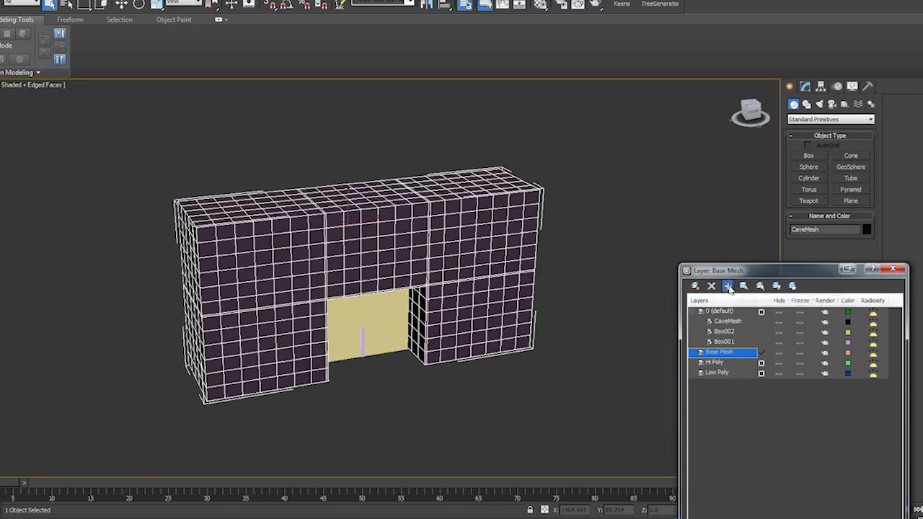
left_click(729, 286)
left_click(779, 343)
left_click(779, 312)
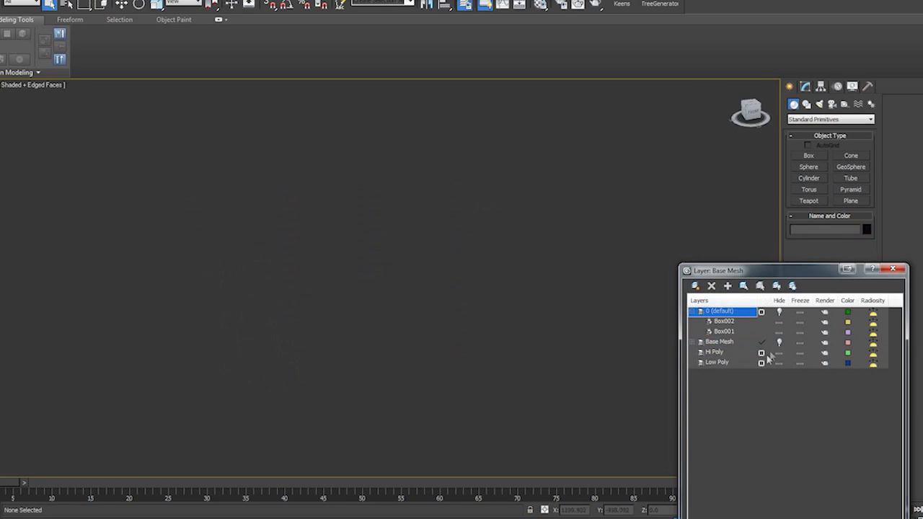
- Make Low Poly the active layer and import the decimated cave_front_low.obj into it
left_click(0, 1)
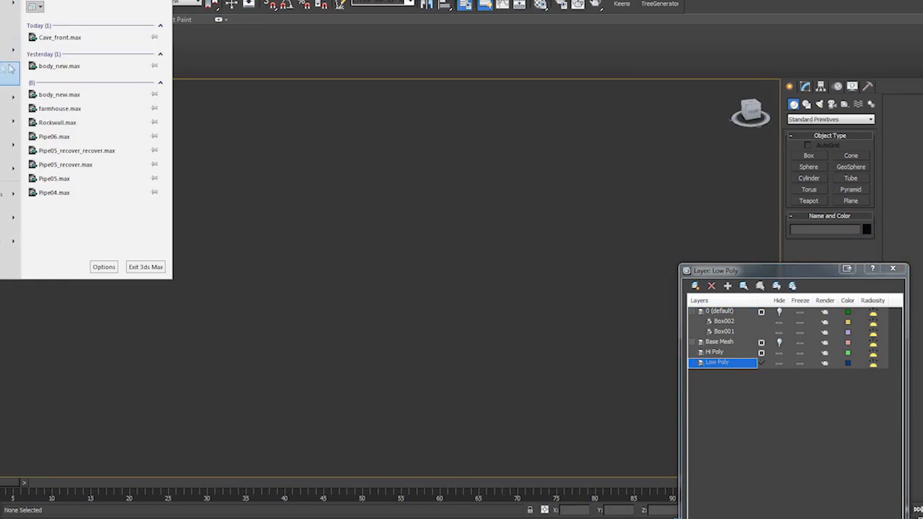
left_click(3, 121)
double_click(1, 29)
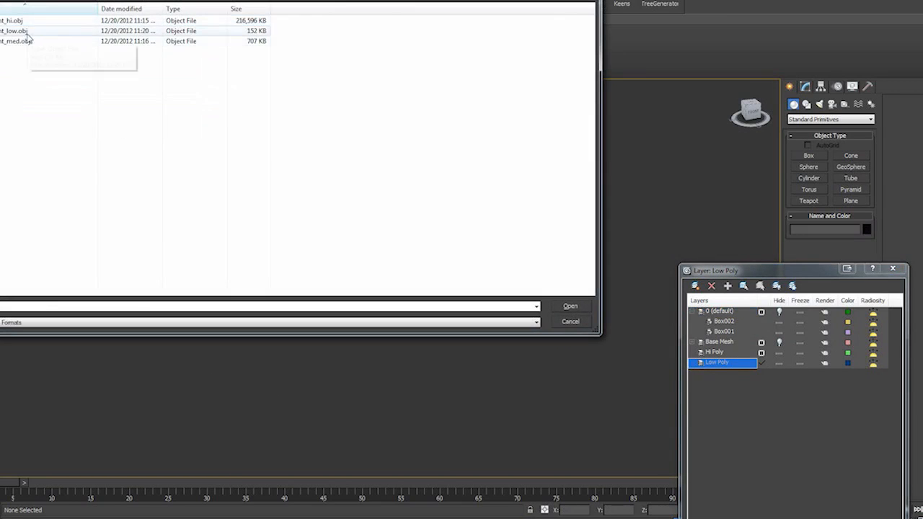
double_click(29, 34)
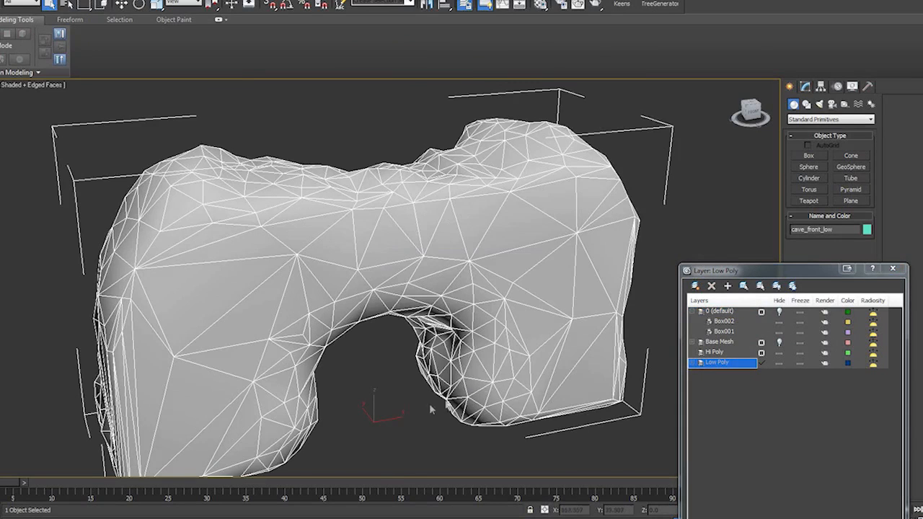
middle_click_drag(429, 403, 673, 386, "alt")
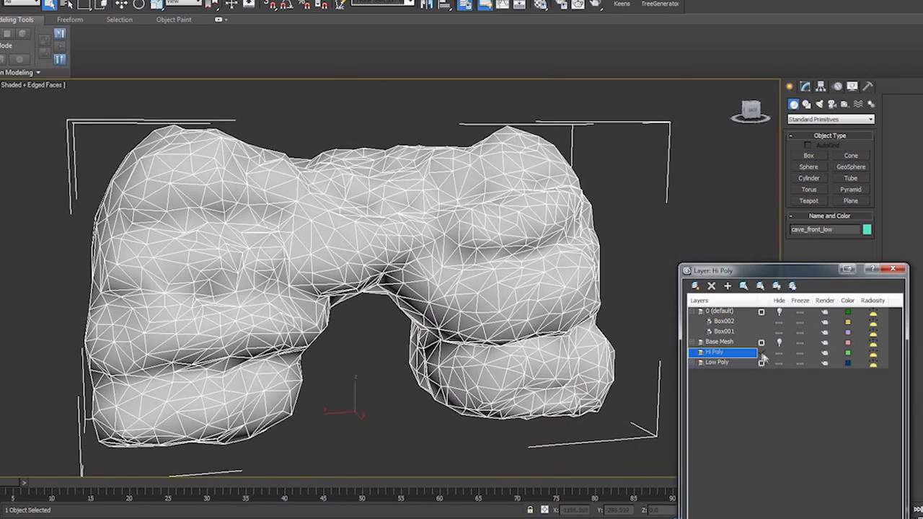
- With Hi Poly as the active layer and Low Poly hidden, import cave_front_hi.obj
left_click(779, 363)
left_click(0, 0)
left_click(4, 122)
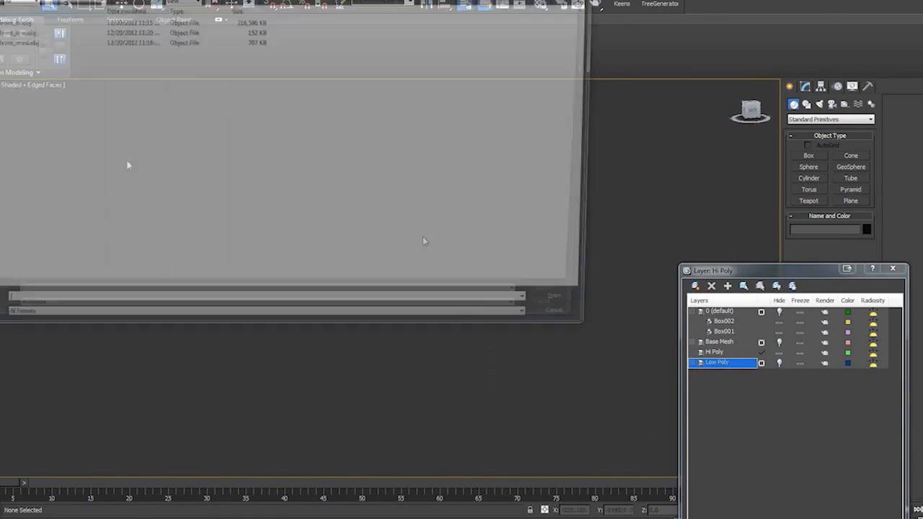
left_click(20, 23)
left_click(570, 306)
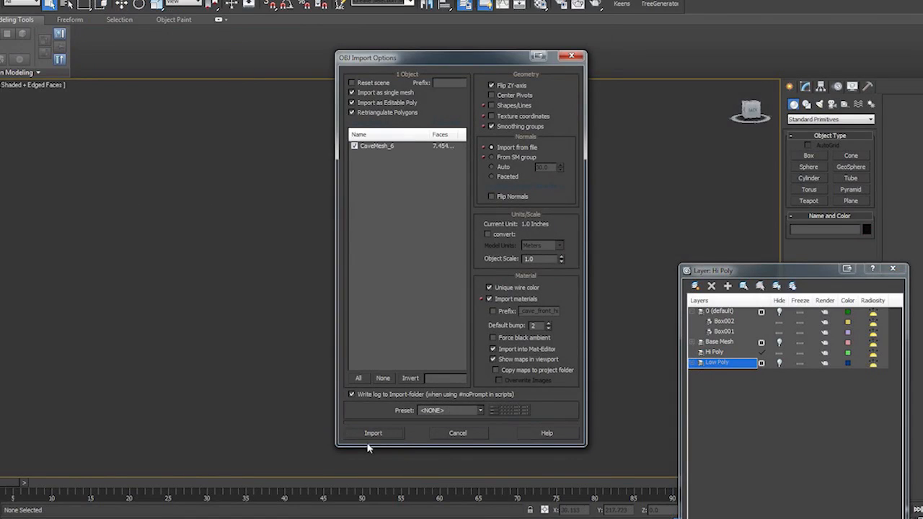
left_click(374, 433)
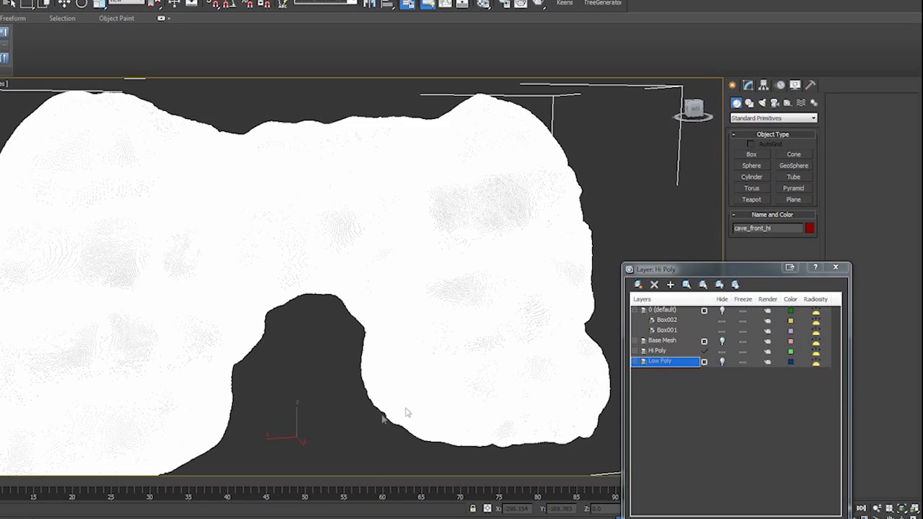
- Hide the Hi Poly layer, show the Low Poly layer with edged faces, and close the layer manager
left_click(722, 352)
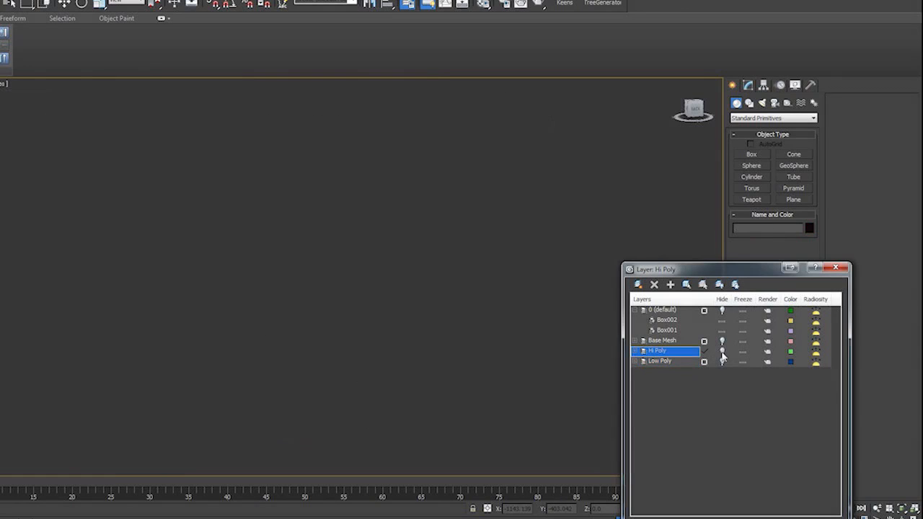
left_click(722, 362)
middle_click_drag(386, 351, 302, 376, "alt")
key("F4")
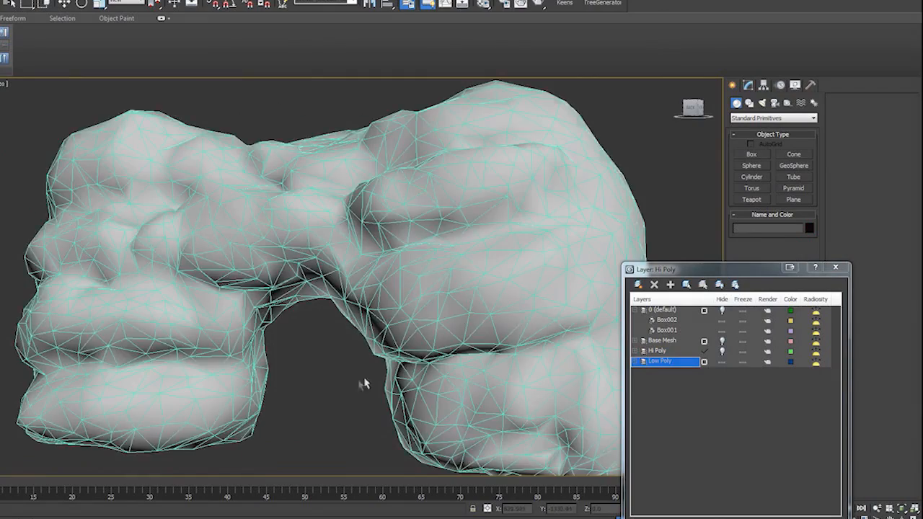
middle_click_drag(360, 381, 363, 373, "alt")
left_click(835, 268)
middle_click_drag(457, 401, 364, 396, "alt")
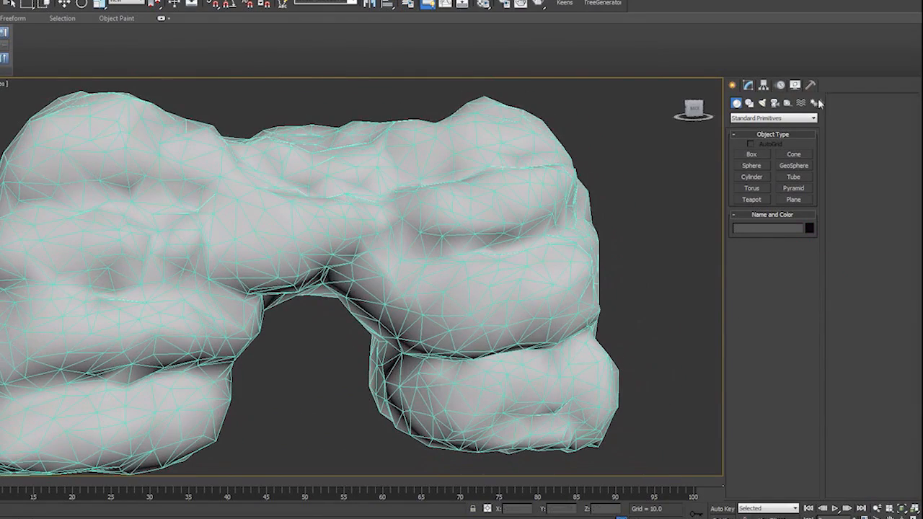
- Set the object color of the cave_front_low mesh to black and deselect it
key("ctrl+a")
left_click(810, 228)
left_click(494, 280)
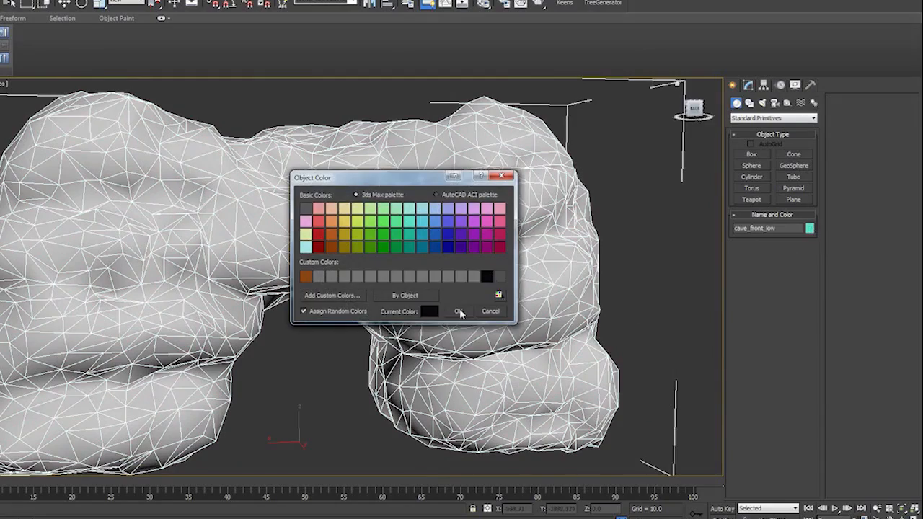
left_click(461, 313)
left_click(649, 363)
- Select the cave_front_low mesh and open its Editable Poly parameters
middle_click_drag(649, 363, 650, 302, "alt")
middle_click_drag(526, 377, 468, 334, "alt")
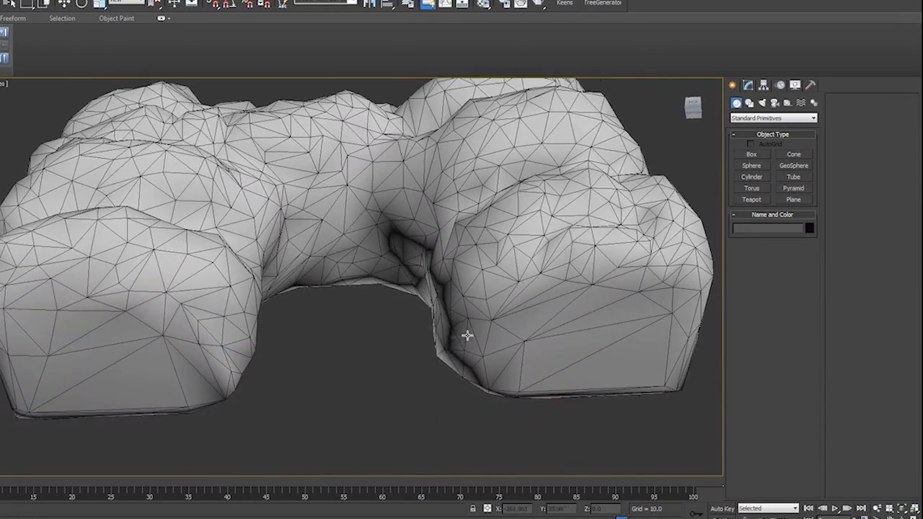
left_click(468, 334)
left_click(748, 85)
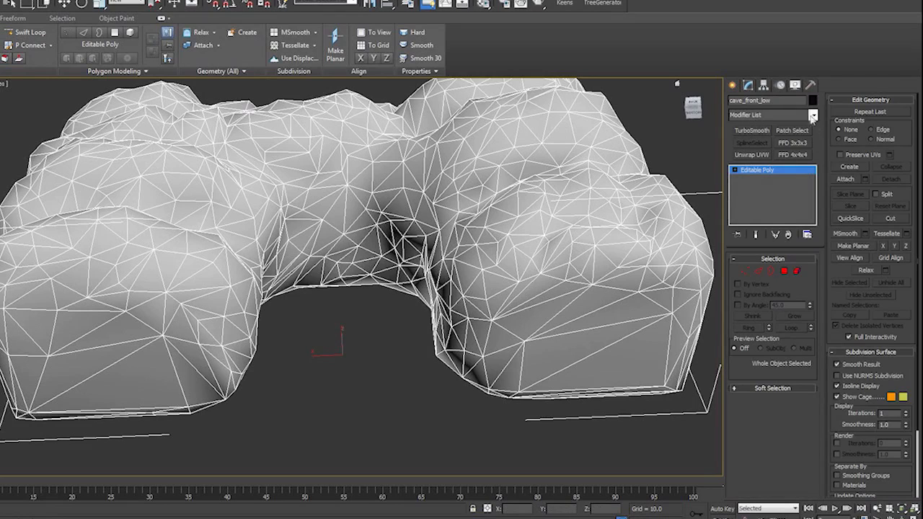
left_click(760, 271)
left_click(618, 340)
left_click(603, 327, "ctrl")
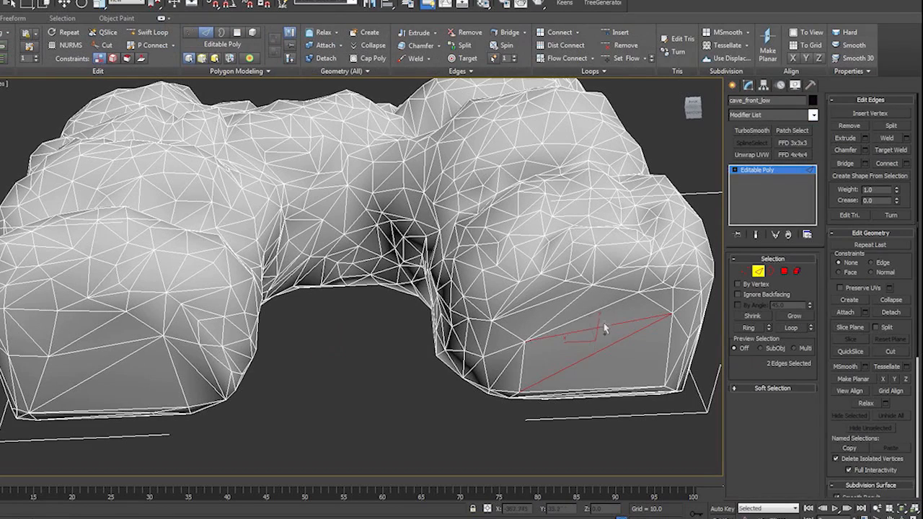
left_click(582, 316, "ctrl")
left_click(353, 430)
left_click(744, 171)
- Add an Unwrap UVW modifier to the low poly cave mesh and enter its Edge level
left_click(755, 156)
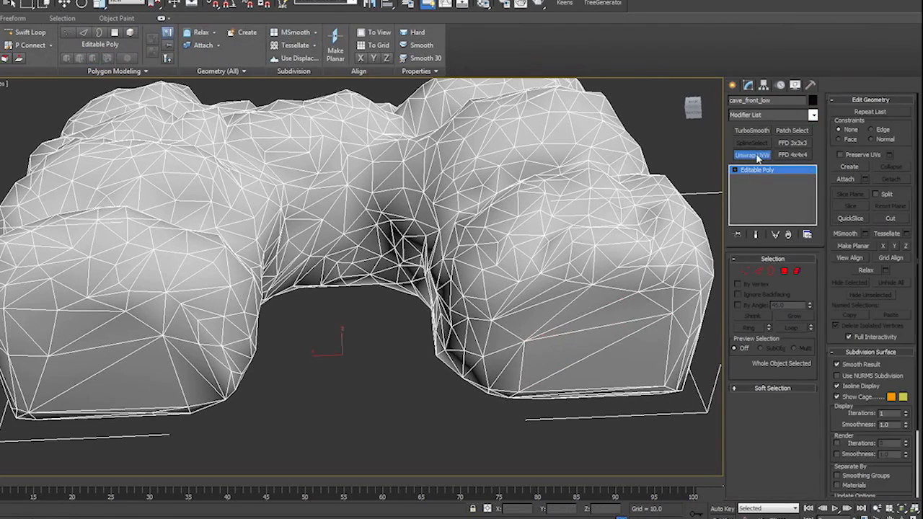
middle_click_drag(425, 216, 611, 302, "alt")
left_click(737, 170)
left_click(763, 186)
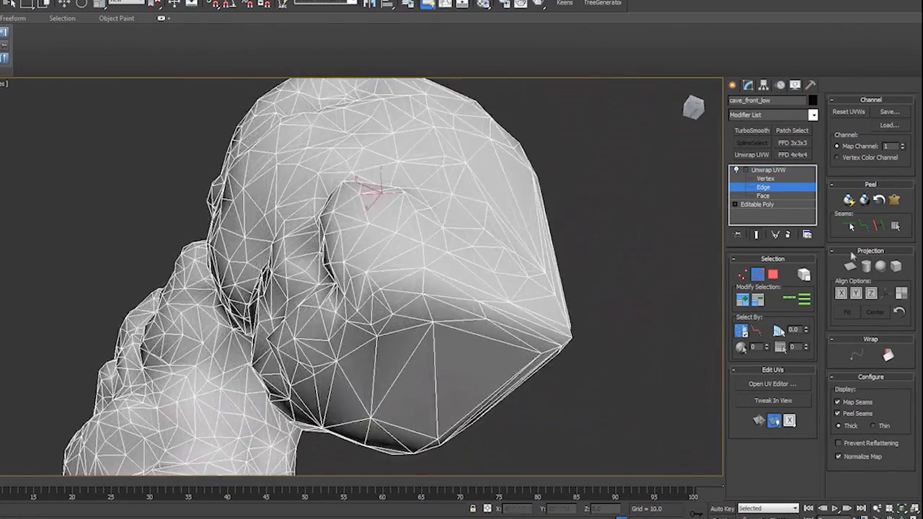
- Mark a point-to-point peel seam around the bottom face of one of the cave's legs
middle_click_drag(569, 347, 324, 467, "alt")
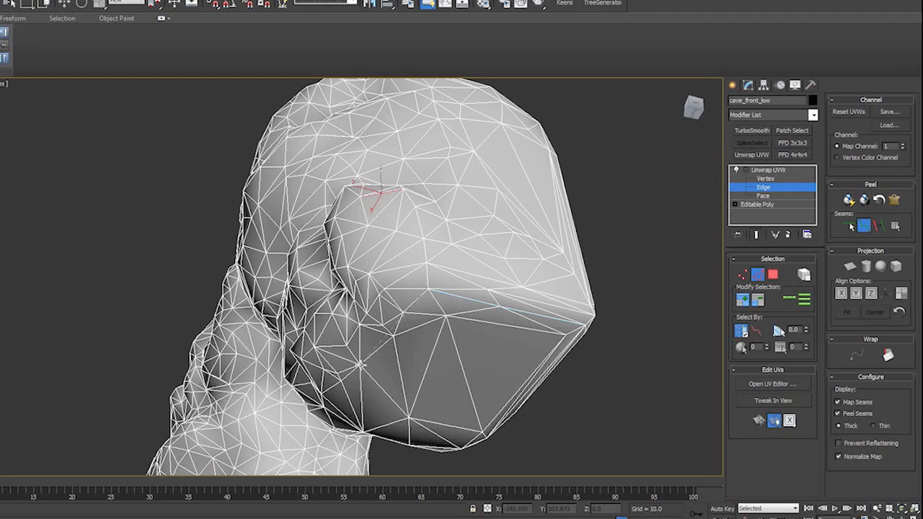
middle_click_drag(351, 387, 406, 403, "alt")
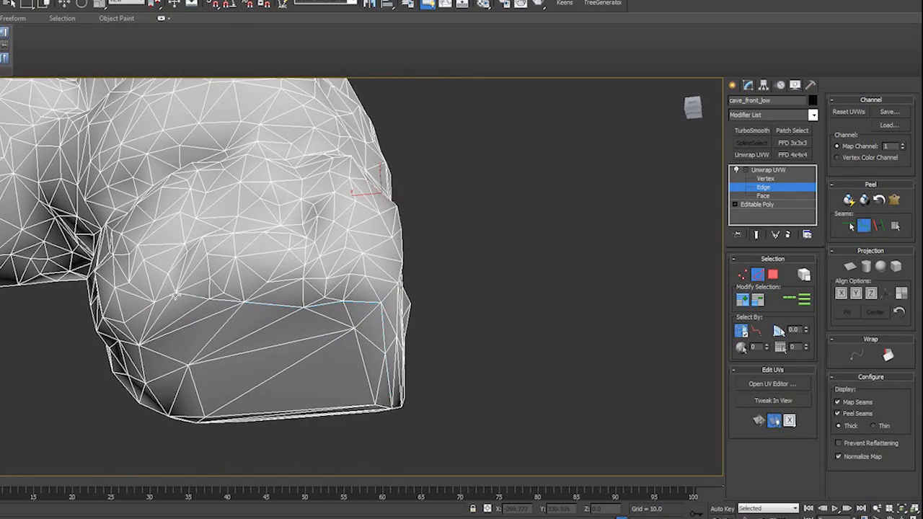
middle_click_drag(125, 323, 174, 188, "alt")
middle_click_drag(109, 209, 130, 214, "alt")
left_click(276, 200)
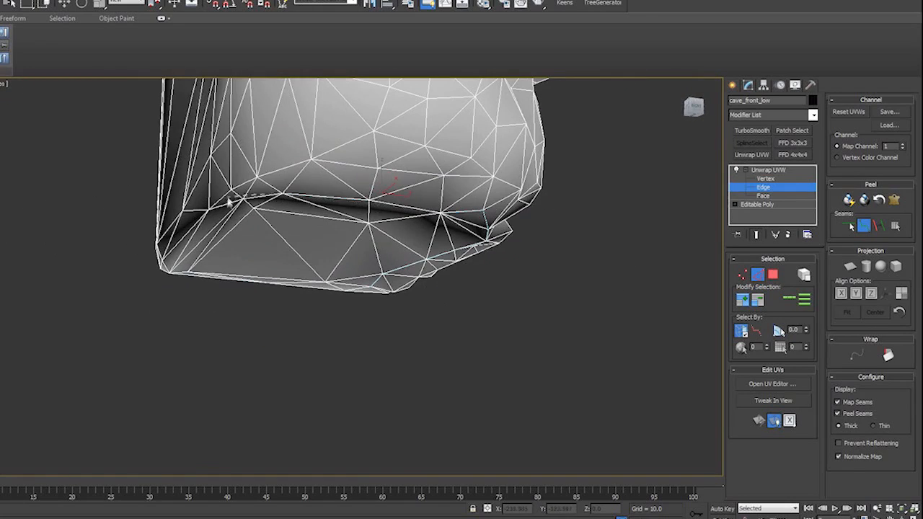
middle_click_drag(132, 284, 214, 265, "alt")
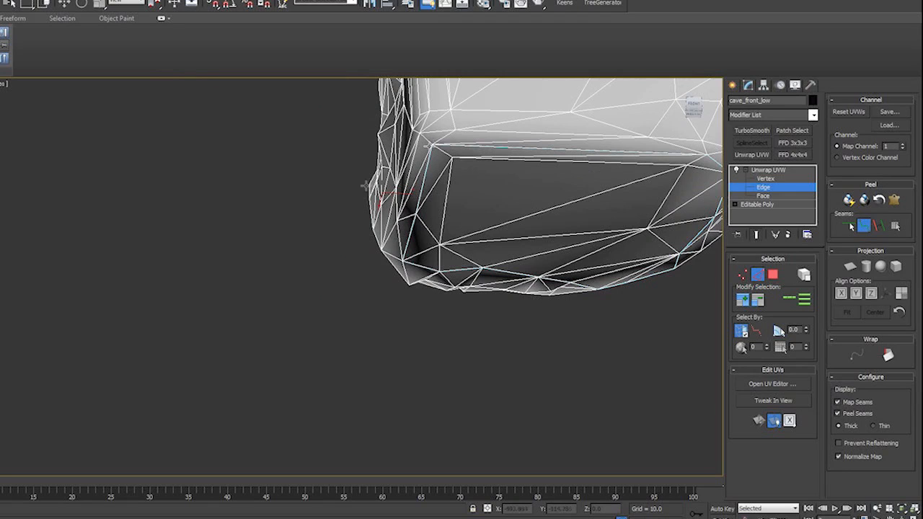
- Mark a closed point-to-point peel seam around the bottom face of the cave's other leg
middle_click_drag(451, 176, 388, 214, "alt")
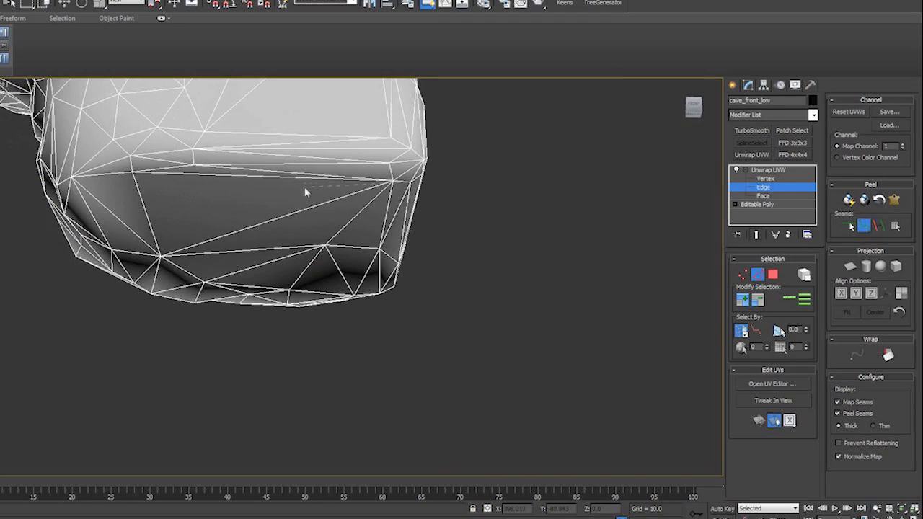
middle_click_drag(305, 193, 376, 185, "alt")
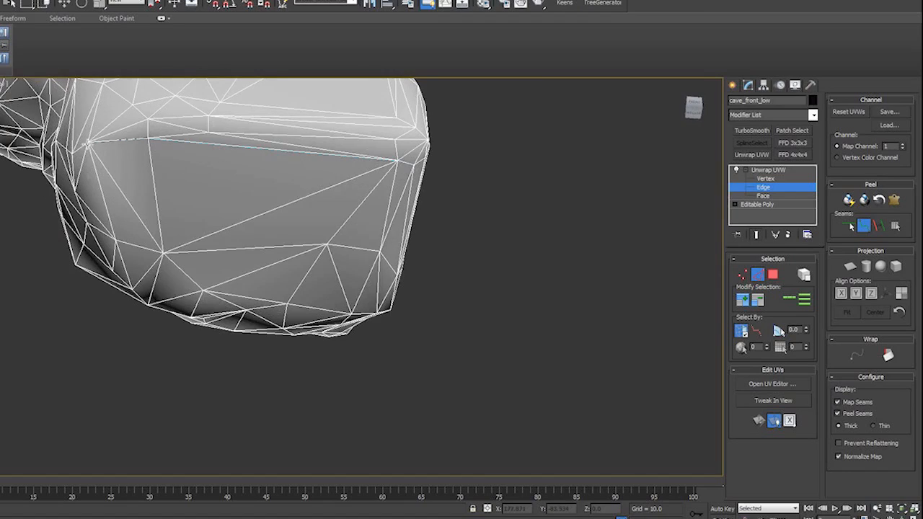
middle_click_drag(134, 297, 166, 330, "alt")
scroll(294, 240, "up", 4)
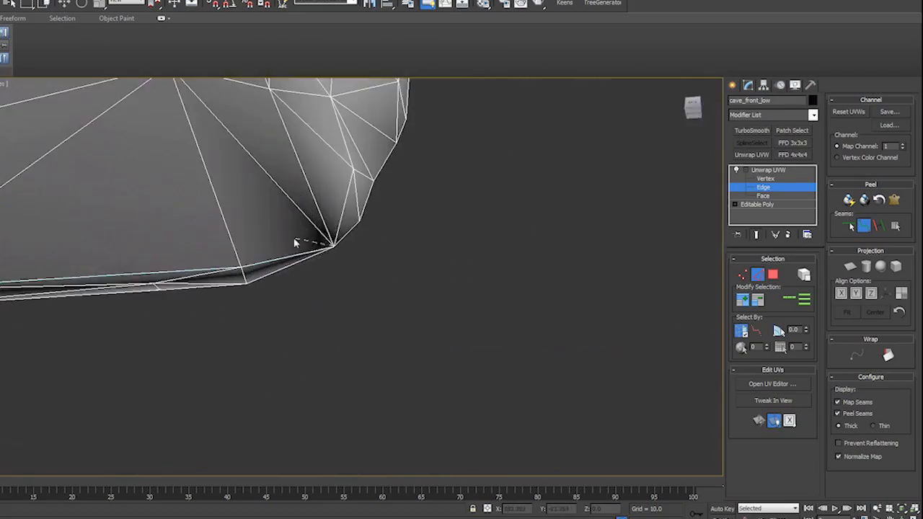
middle_click_drag(350, 239, 371, 335)
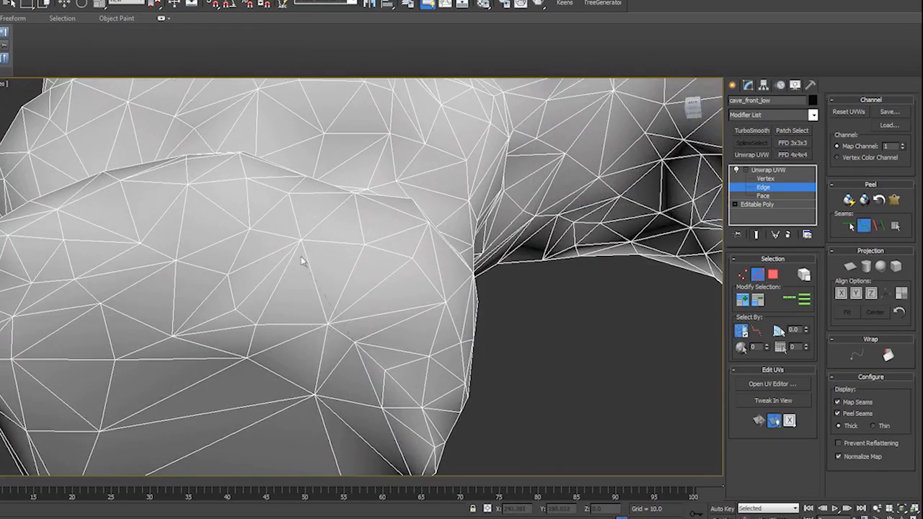
middle_click_drag(301, 256, 326, 230, "alt")
middle_click_drag(267, 247, 398, 241, "alt")
middle_click_drag(324, 132, 343, 155, "alt")
middle_click_drag(28, 219, 111, 254, "alt")
middle_click_drag(317, 338, 199, 364, "alt")
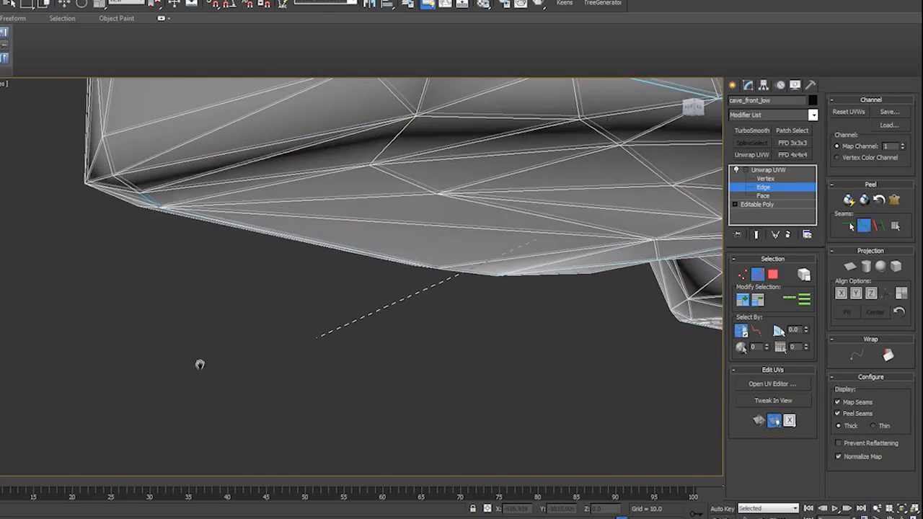
left_click(140, 194)
- Mark a point-to-point peel seam from that leg's bottom up the cave's outer side and across the back of its top
middle_click_drag(316, 344, 411, 325, "alt")
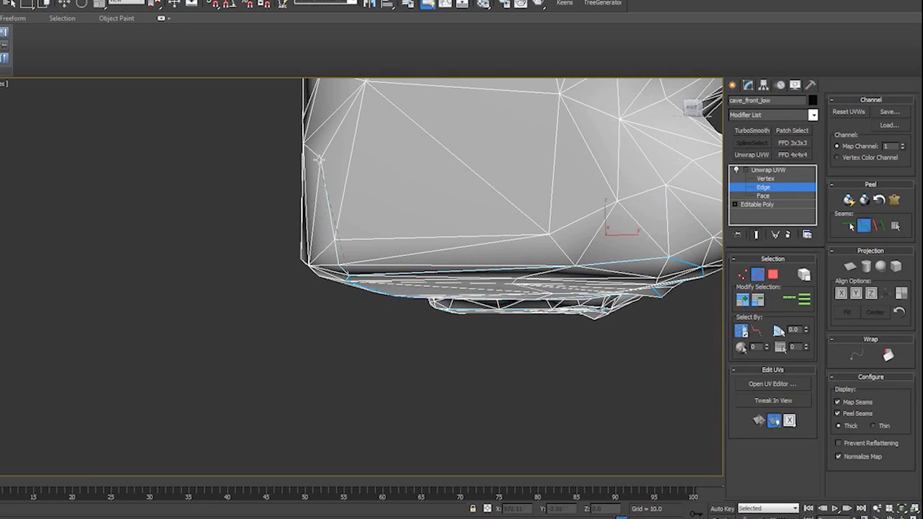
middle_click_drag(318, 159, 349, 317, "alt")
middle_click_drag(357, 182, 366, 318, "alt")
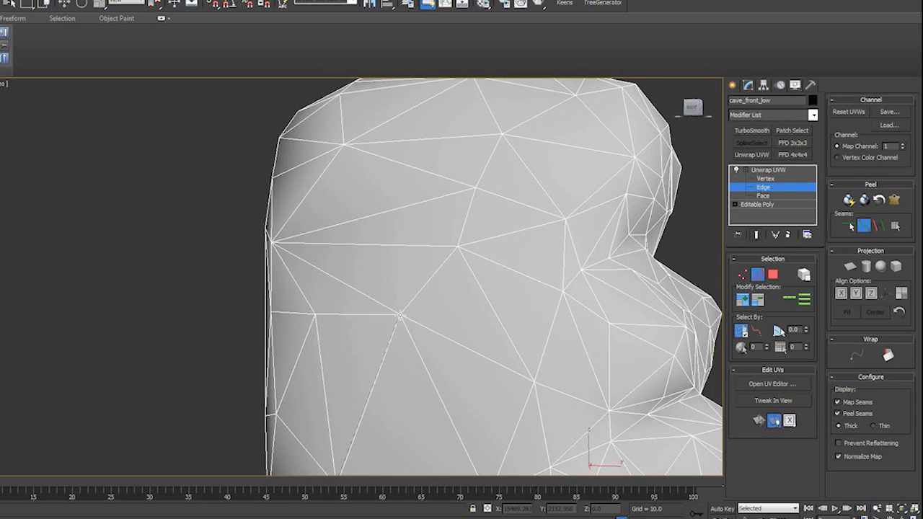
scroll(474, 190, "down", 5)
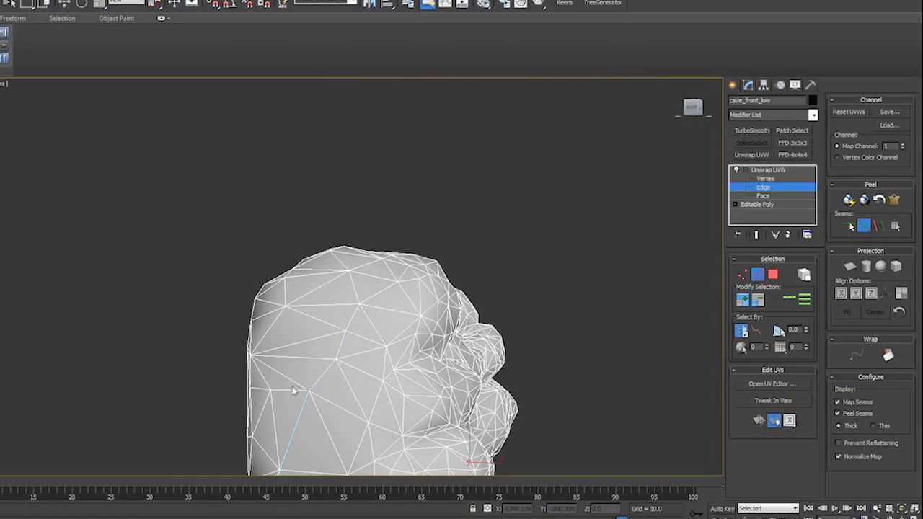
middle_click_drag(285, 308, 387, 285, "alt")
middle_click_drag(311, 264, 199, 286, "alt")
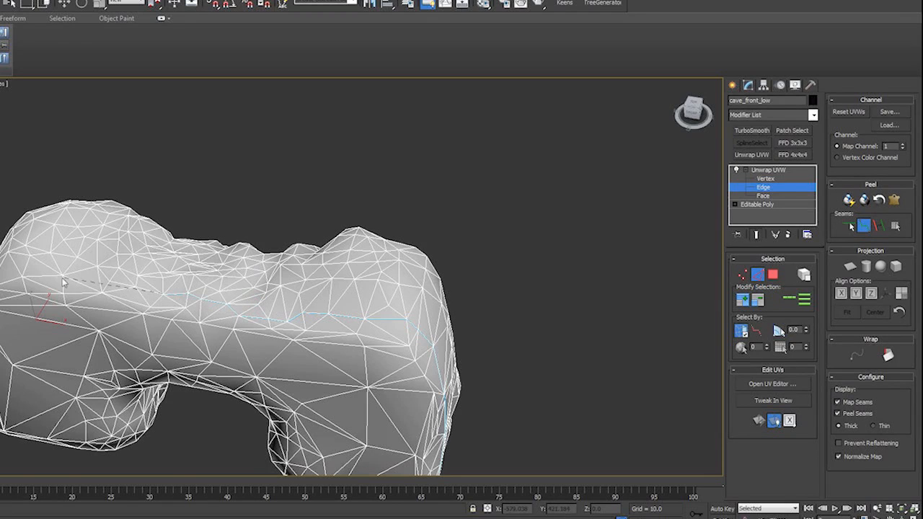
middle_click_drag(50, 322, 219, 334)
- Continue the peel seam down the opposite outer corner to the seam around the first leg's bottom face
middle_click_drag(219, 334, 292, 248, "alt")
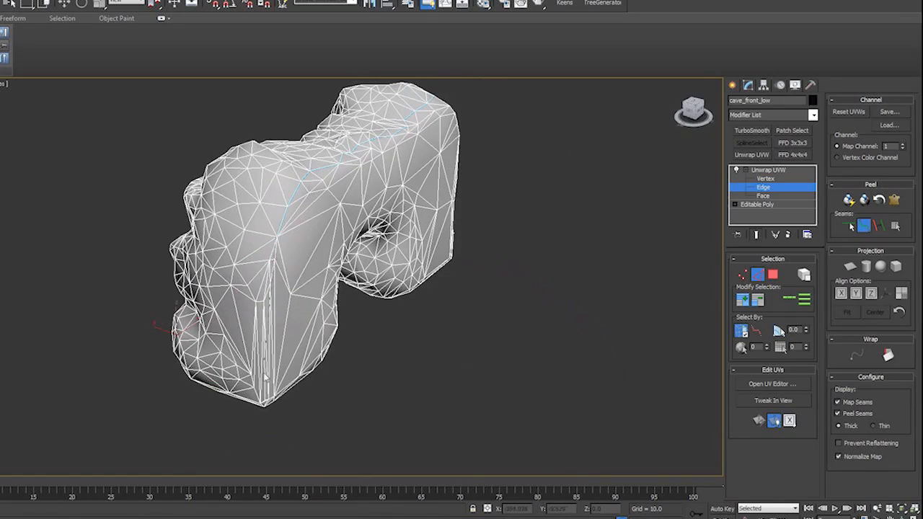
middle_click_drag(282, 402, 285, 328, "alt")
scroll(278, 346, "up", 5)
scroll(261, 376, "down", 2)
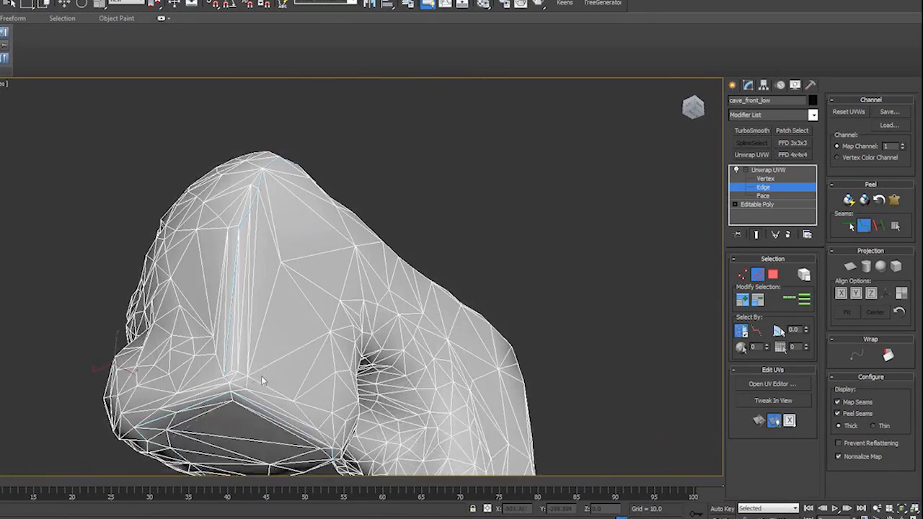
scroll(252, 366, "up", 3)
middle_click_drag(250, 360, 260, 341)
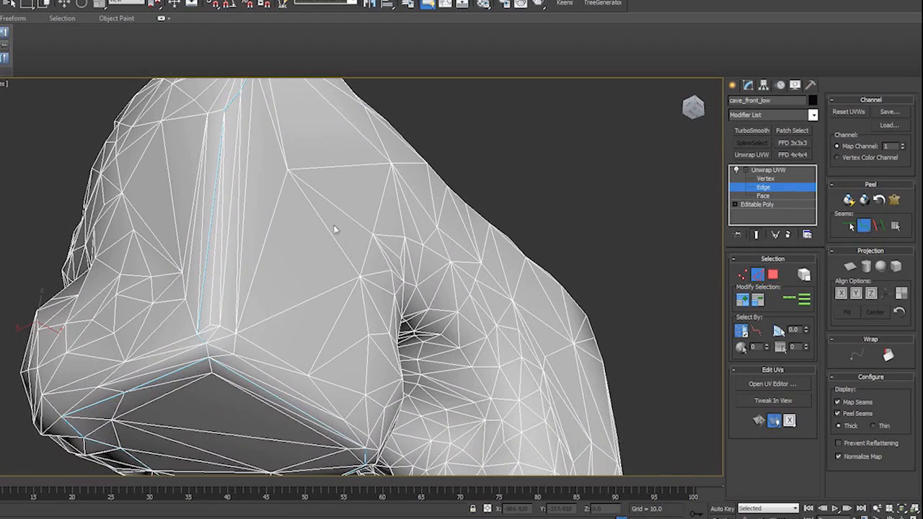
- Test the seams at Face level by expanding a face selection to the peel seams, and inspect the lower corners
middle_click_drag(334, 229, 324, 311, "alt")
left_click(758, 197)
middle_click_drag(289, 368, 498, 339, "alt")
left_click(503, 344)
left_click(895, 226)
middle_click_drag(548, 303, 418, 376, "alt")
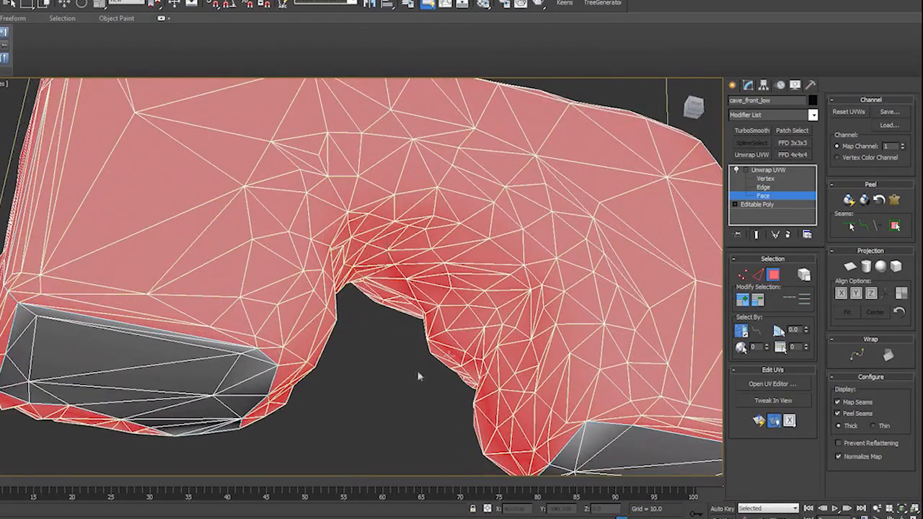
left_click(381, 394)
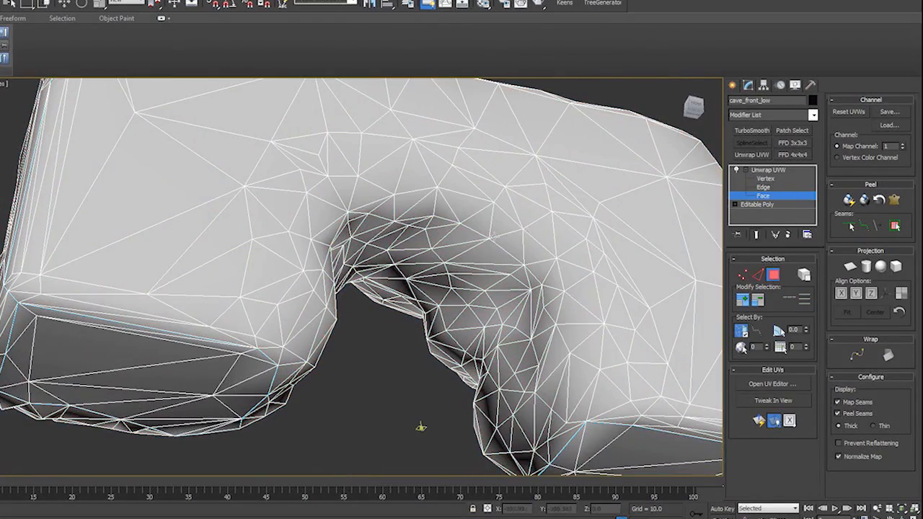
middle_click_drag(421, 427, 426, 324, "alt")
left_click(290, 291)
middle_click_drag(290, 292, 678, 313, "alt")
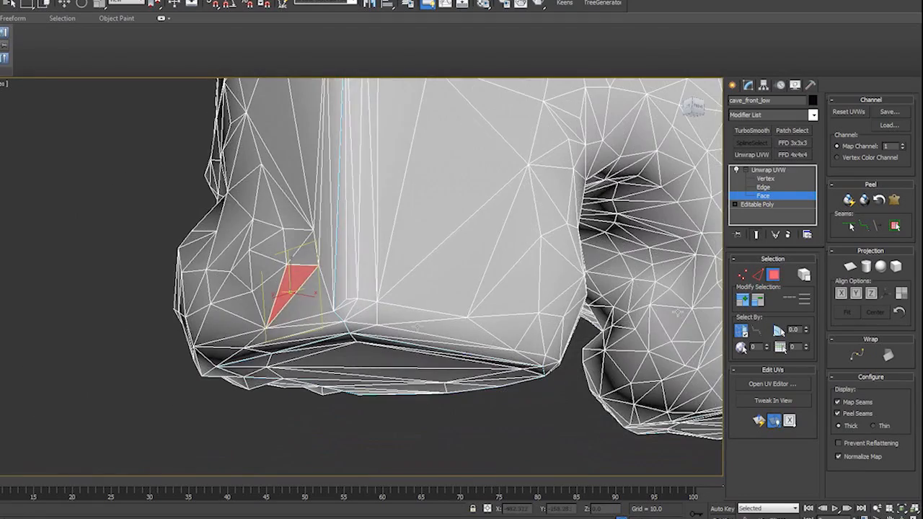
- Mark a point-to-point peel seam around the front of the cave opening, connecting the bottom seams of both legs
left_click(758, 274)
left_click(864, 226)
middle_click_drag(571, 354, 491, 355, "alt")
middle_click_drag(292, 278, 270, 288, "alt")
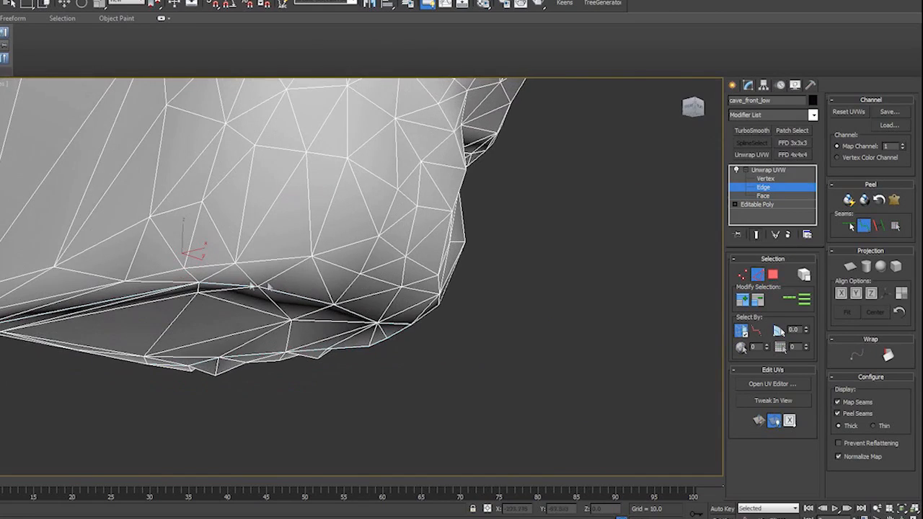
left_click(305, 152)
middle_click_drag(375, 207, 279, 362)
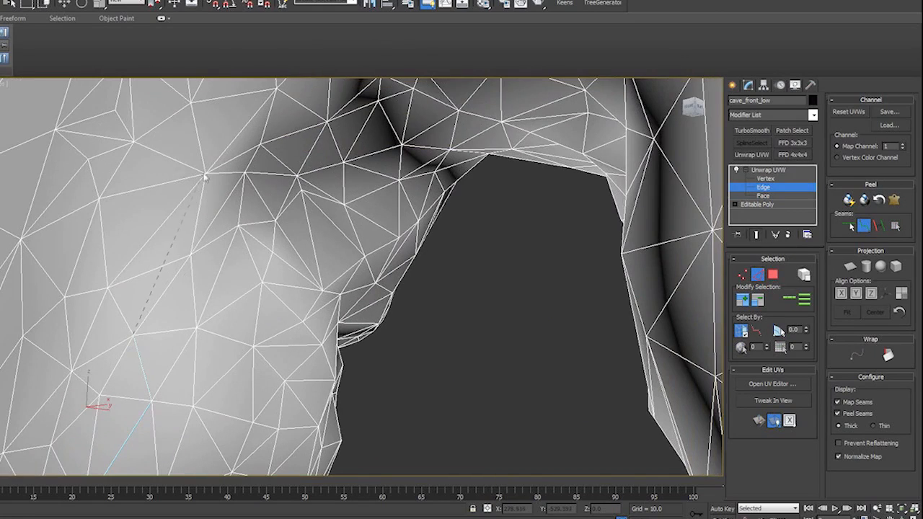
middle_click_drag(334, 130, 324, 187, "alt")
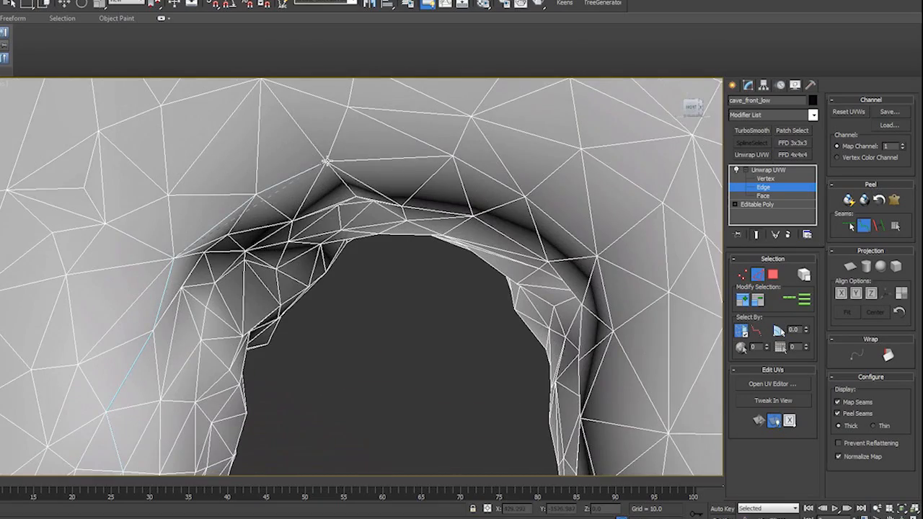
middle_click_drag(613, 336, 554, 339, "alt")
middle_click_drag(576, 381, 545, 310)
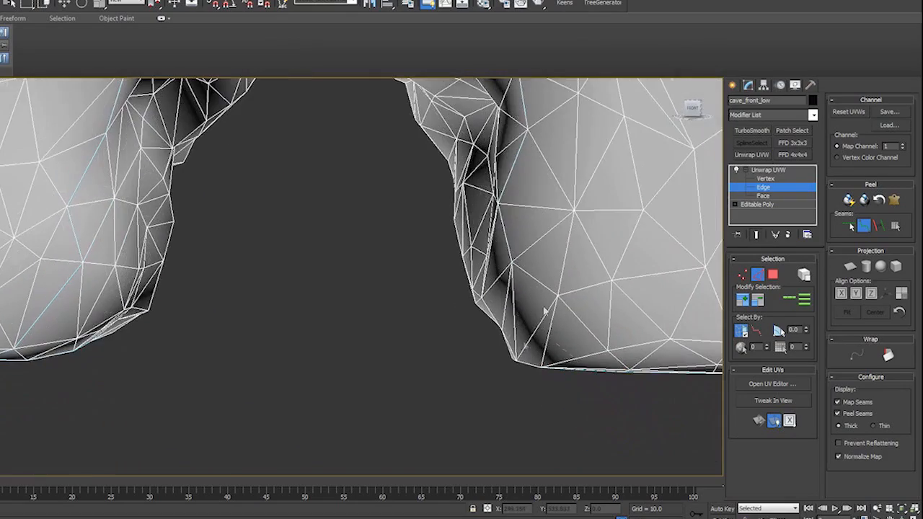
middle_click_drag(519, 367, 473, 344, "alt")
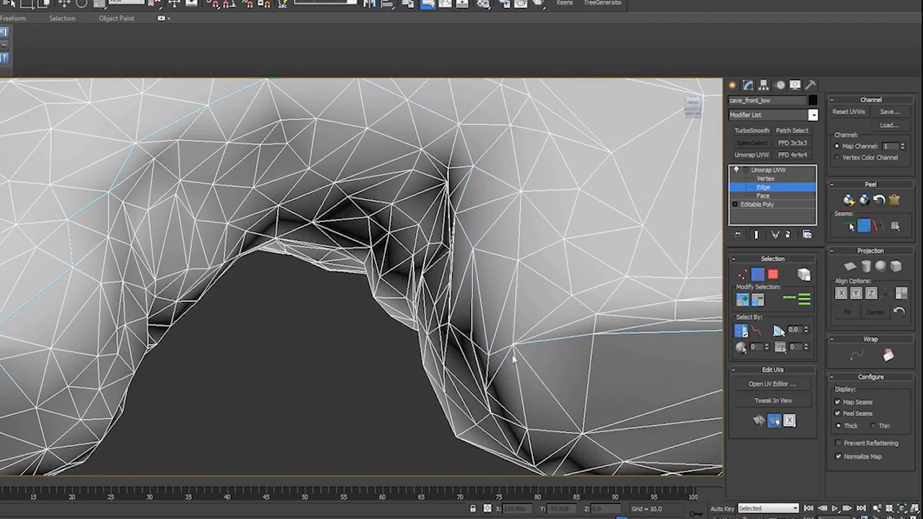
- Select a face on the sculpted front of the cave and expand the selection to the peel seams
left_click(773, 275)
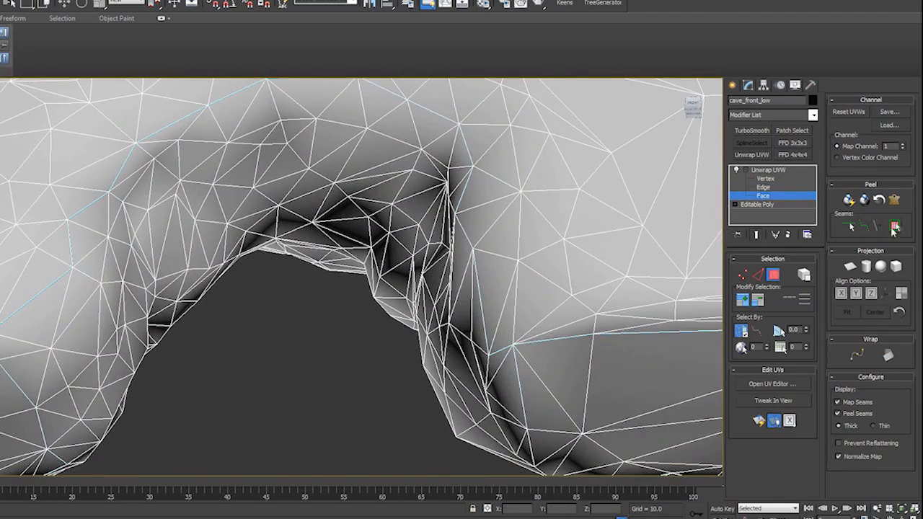
left_click(627, 241)
left_click(895, 226)
middle_click_drag(473, 296, 519, 385, "alt")
scroll(465, 345, "down", 5)
- Start a Pelt Map on the front faces and scale its stretcher up well beyond the UV tile
left_click(895, 201)
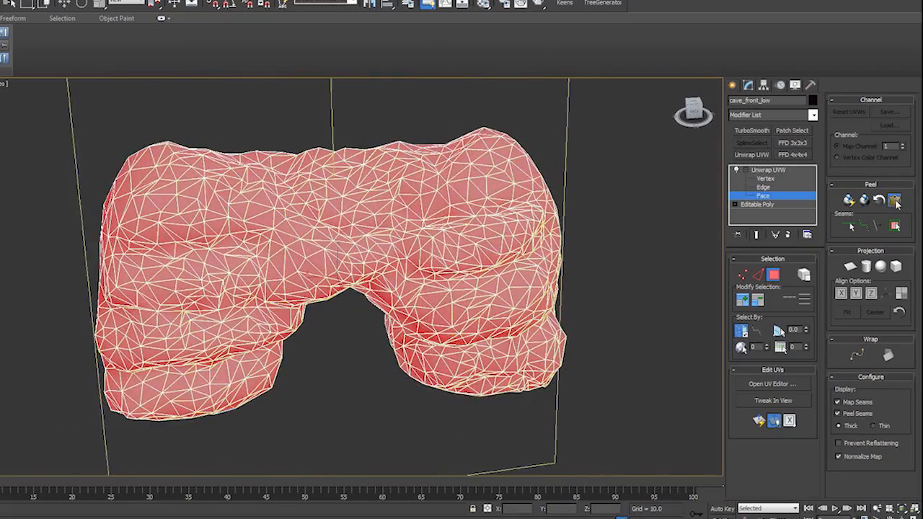
left_click(227, 13)
left_click_drag(393, 104, 740, 111)
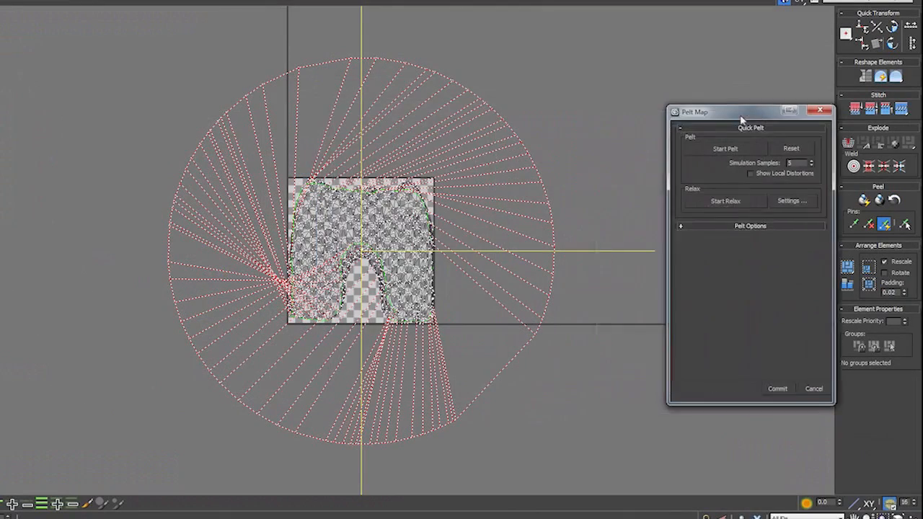
left_click(694, 224)
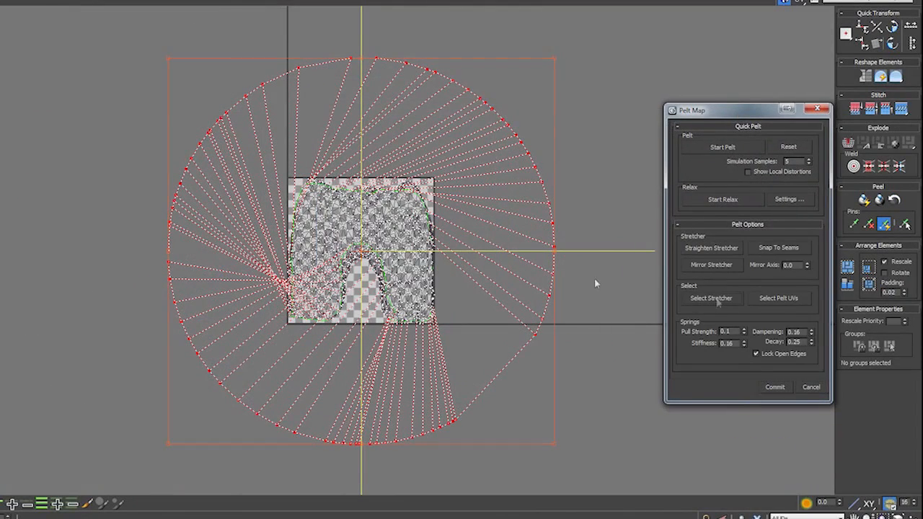
left_click(81, 2)
left_click_drag(264, 85, 191, 14)
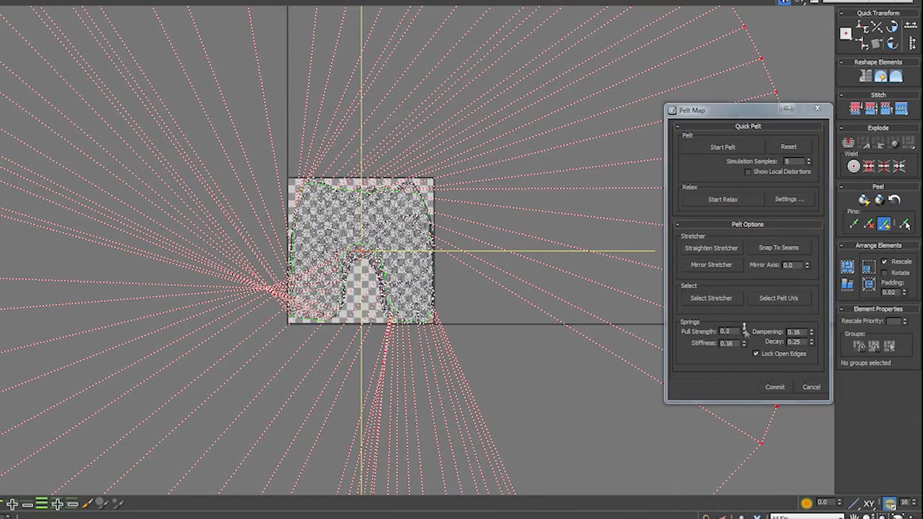
- Set the pelt's pull strength to 0.5, run the pelt simulation until the shell spreads out, and commit it
left_click_drag(745, 330, 713, 186)
left_click(724, 148)
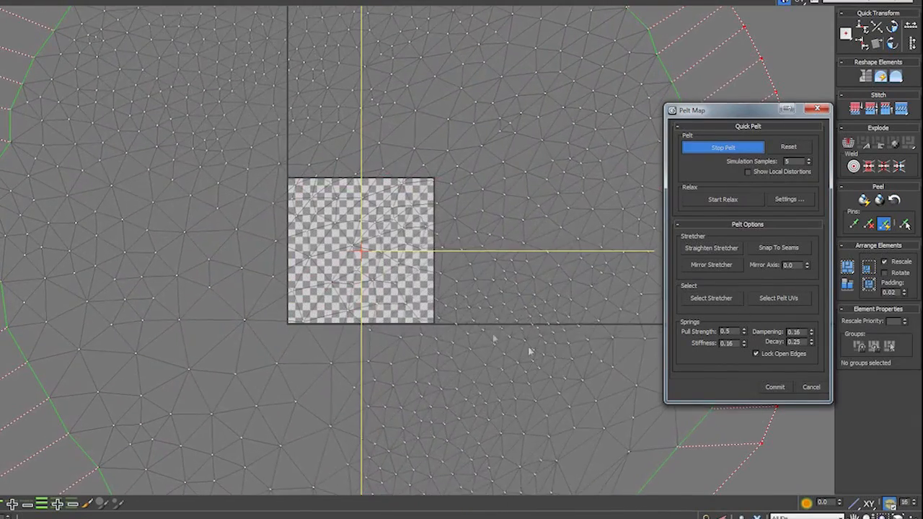
left_click(722, 149)
scroll(440, 310, "down", 5)
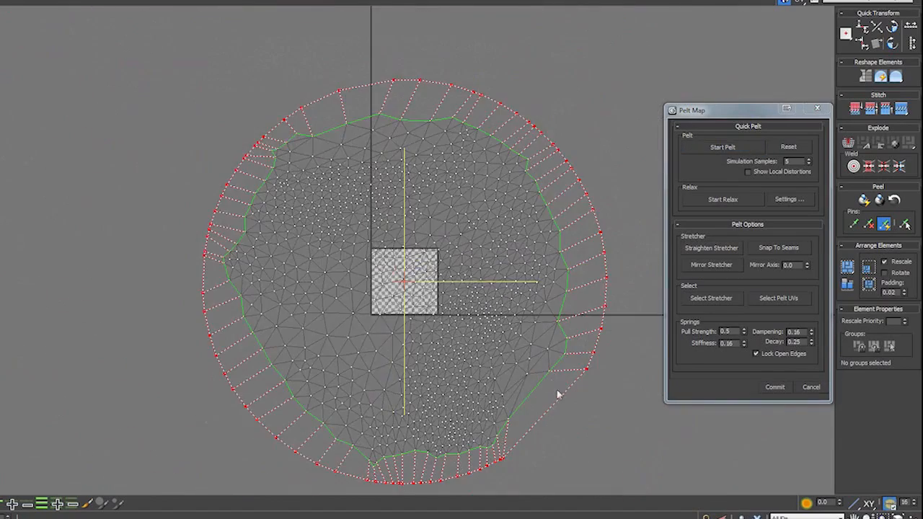
scroll(515, 349, "up", 3)
left_click(775, 387)
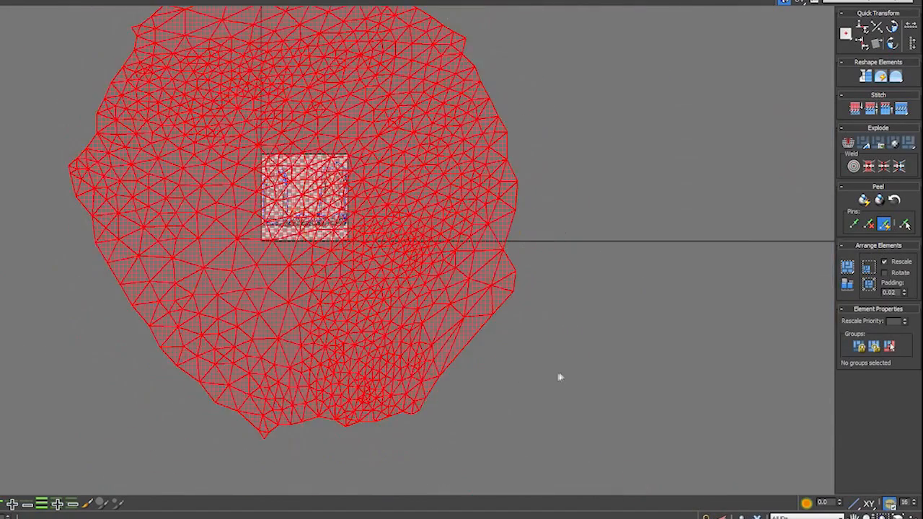
- Restore the UV editor to a smaller window and check the cave's back faces by expanding a selection to the seams
scroll(558, 377, "down", 2)
left_click_drag(466, 330, 232, 348)
left_click(354, 402)
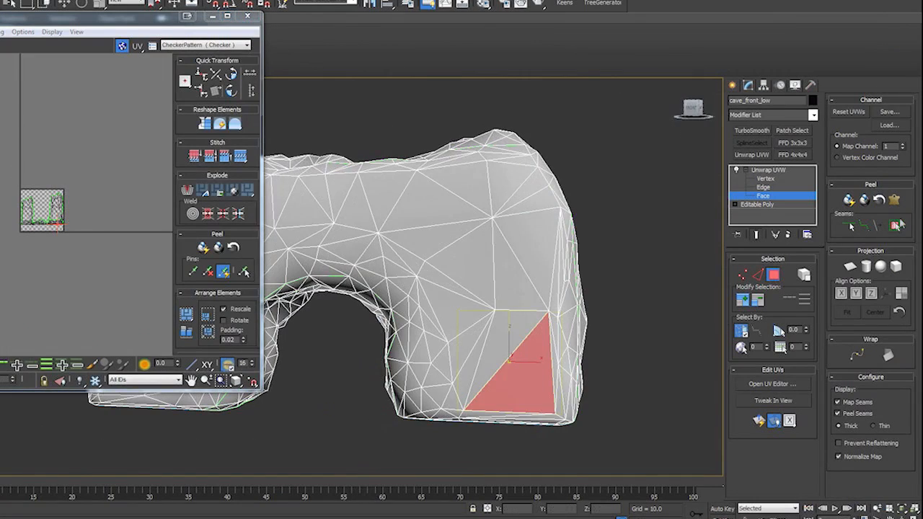
left_click(897, 226)
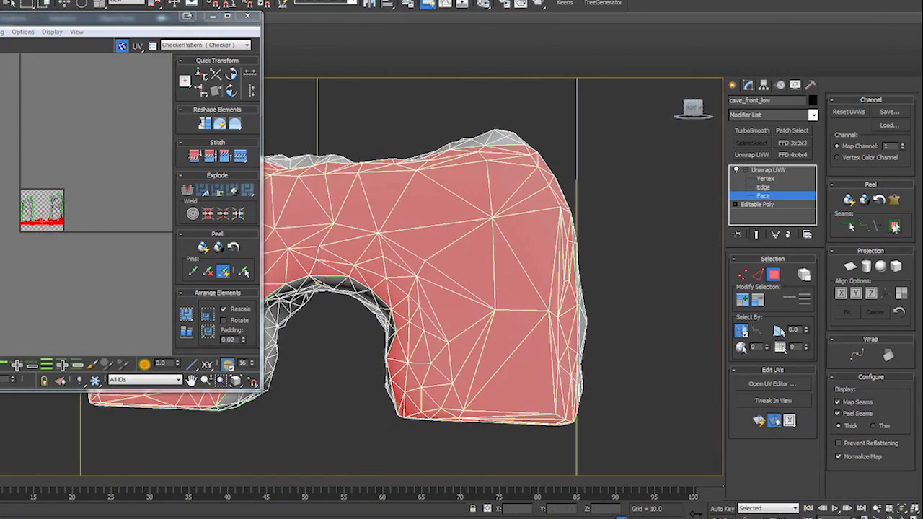
left_click(16, 264)
- Select the pelted front shell up to its seams, scale it down, and place it just beside the UV tile
left_click(290, 292)
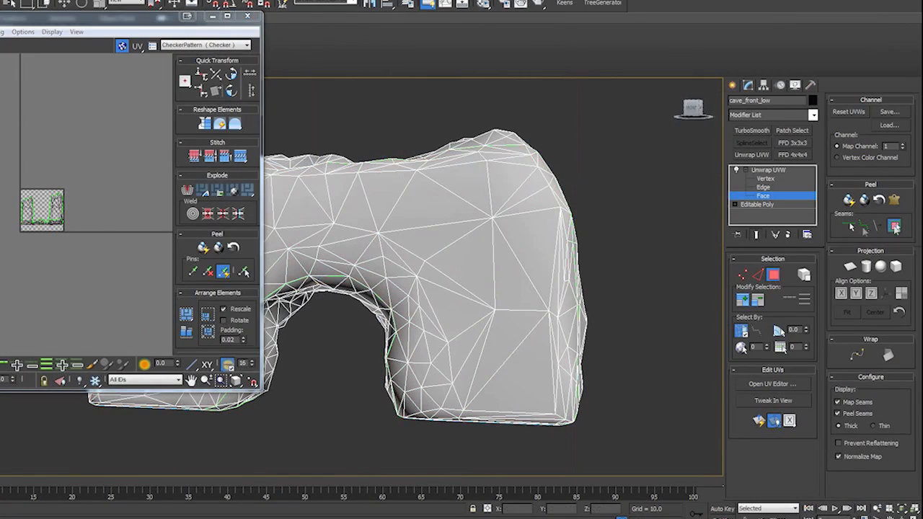
left_click(895, 226)
middle_click_drag(2, 277, 78, 259)
scroll(78, 259, "down", 3)
left_click_drag(37, 241, 22, 223)
left_click(100, 4)
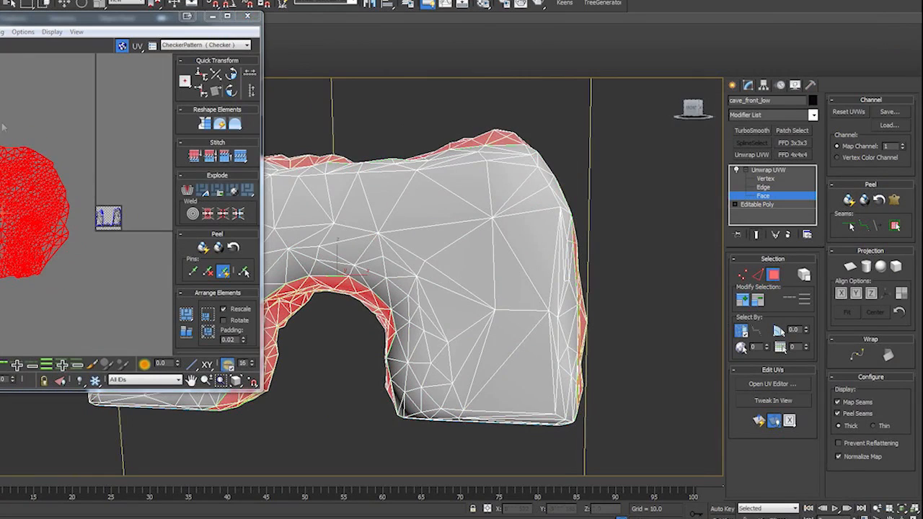
left_click_drag(36, 191, 10, 215)
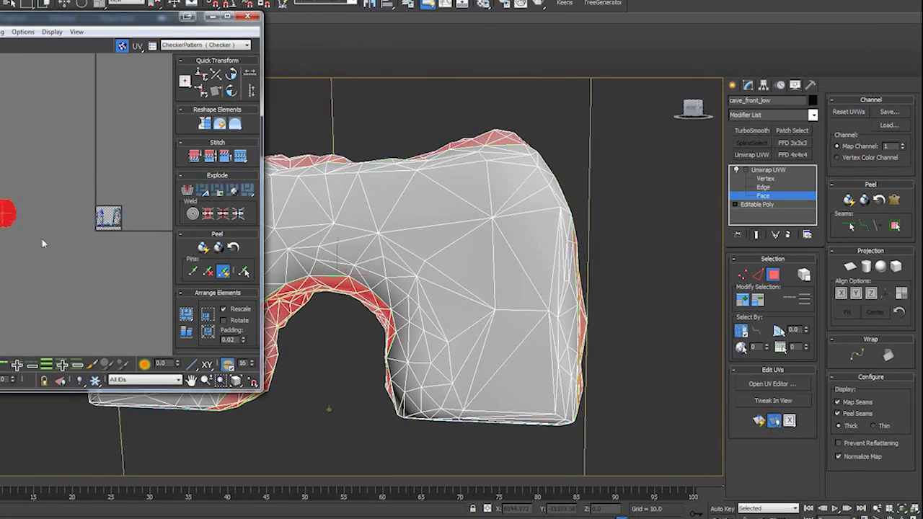
left_click(43, 243)
left_click_drag(33, 244, 0, 180)
left_click_drag(2, 214, 58, 222)
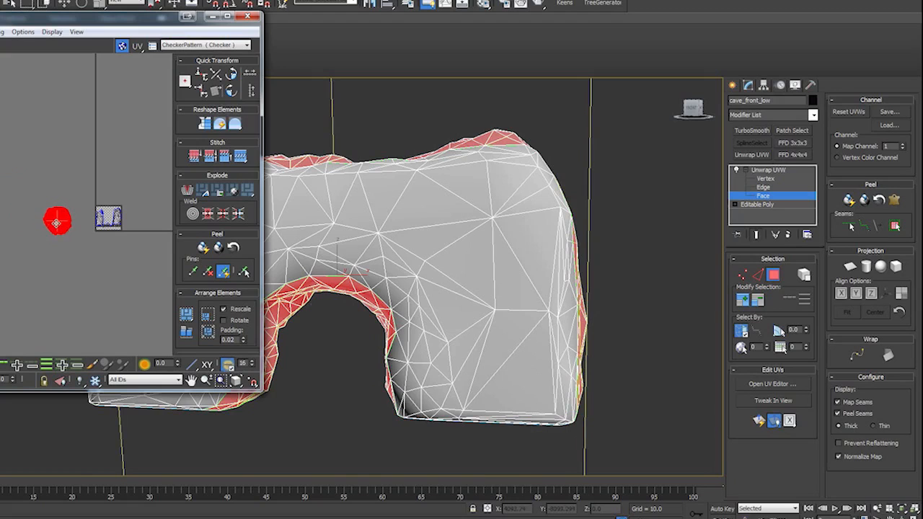
- Select the cave's flat back faces up to their seams and run a Pelt Map simulation on them
left_click(412, 310)
left_click(895, 228)
left_click(895, 200)
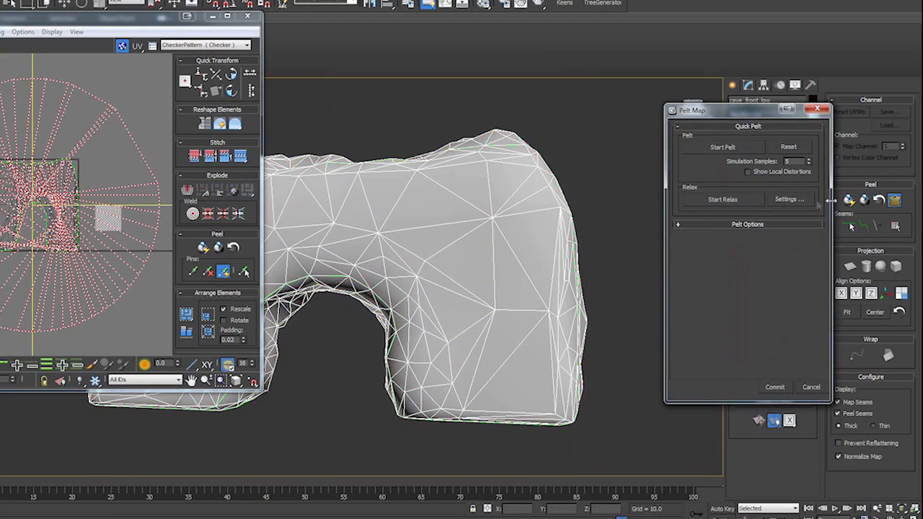
left_click(736, 153)
left_click(728, 148)
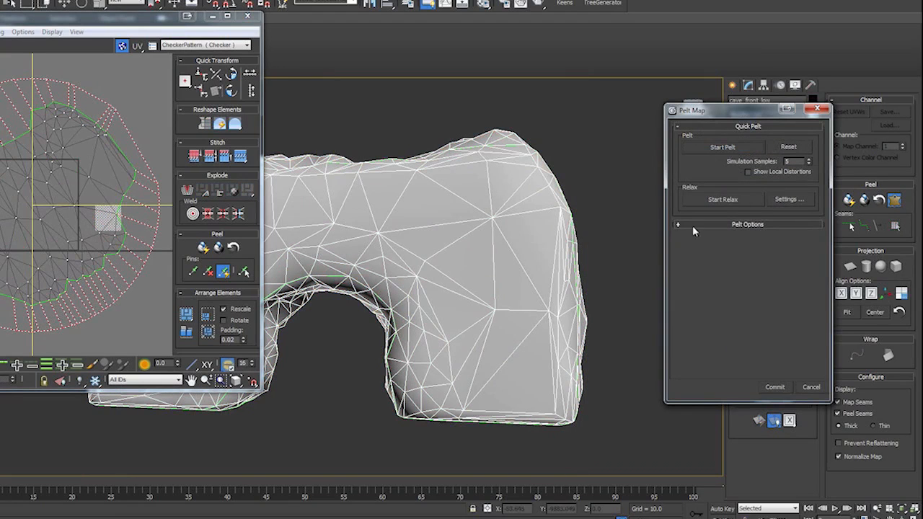
- Scale up the back shell's pelt stretcher, run the pelt simulation again, and commit it
left_click(693, 225)
left_click(104, 95)
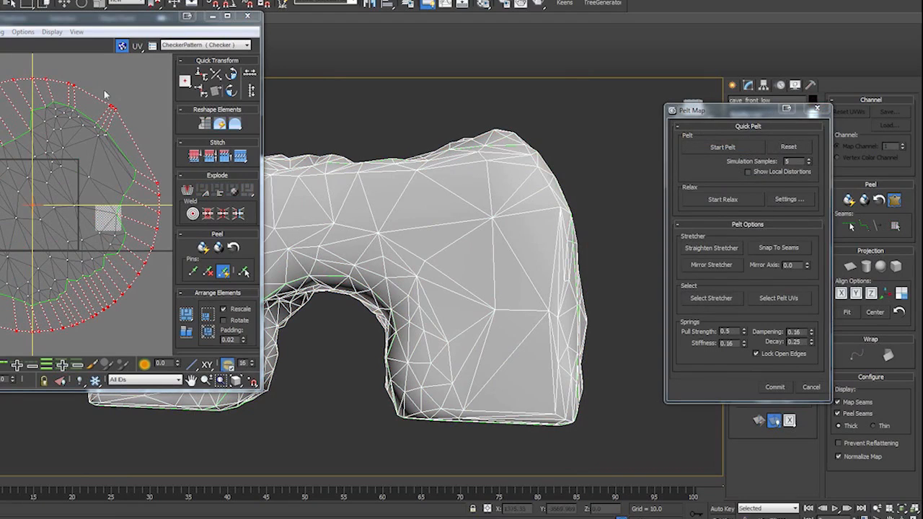
left_click(700, 148)
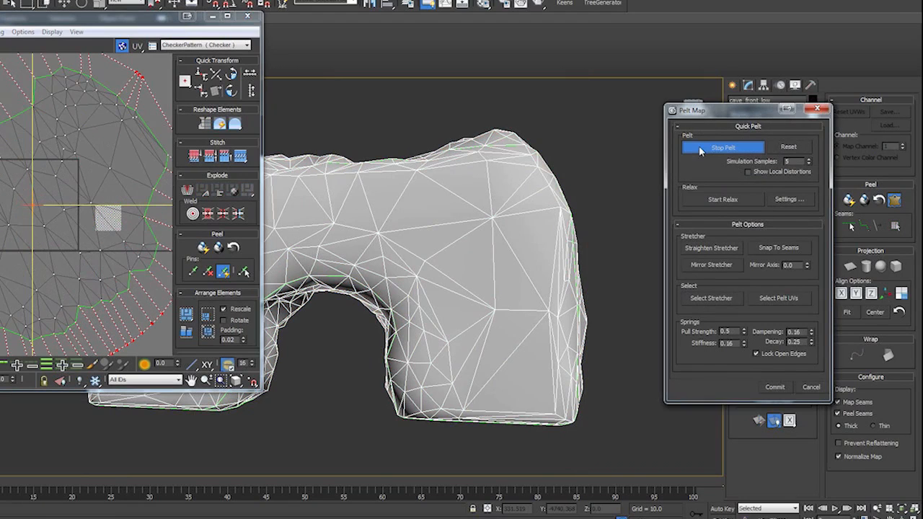
left_click(788, 387)
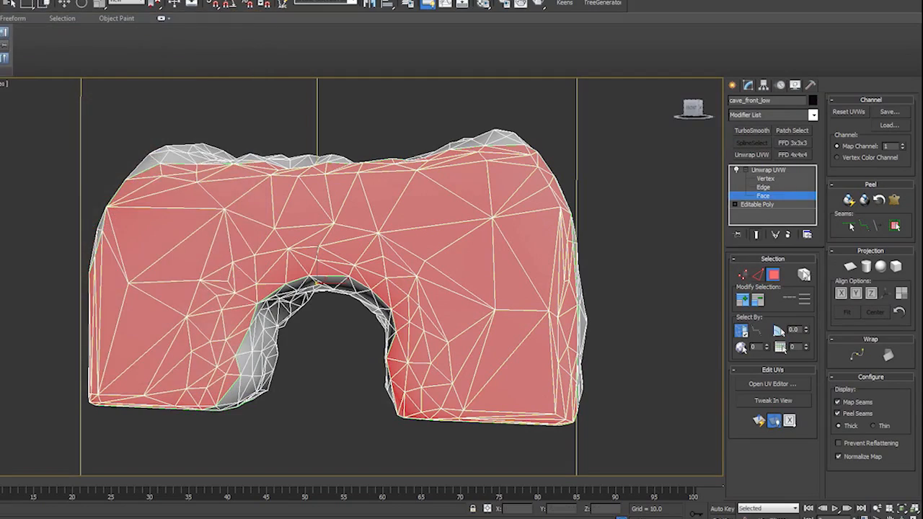
- Select the underside of one cave leg up to its seams, pelt map it in the enlarged UV editor, and commit
middle_click_drag(421, 383, 491, 349, "alt")
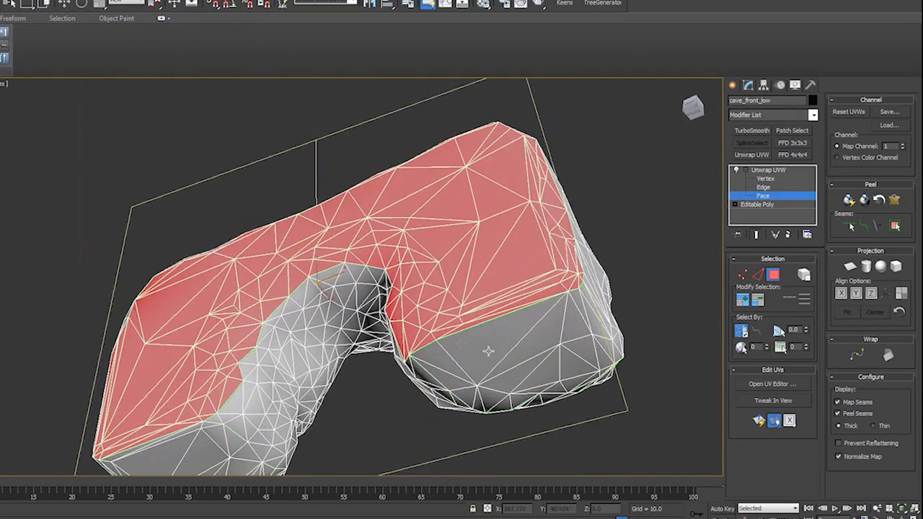
left_click(492, 348)
left_click(896, 227)
left_click(894, 201)
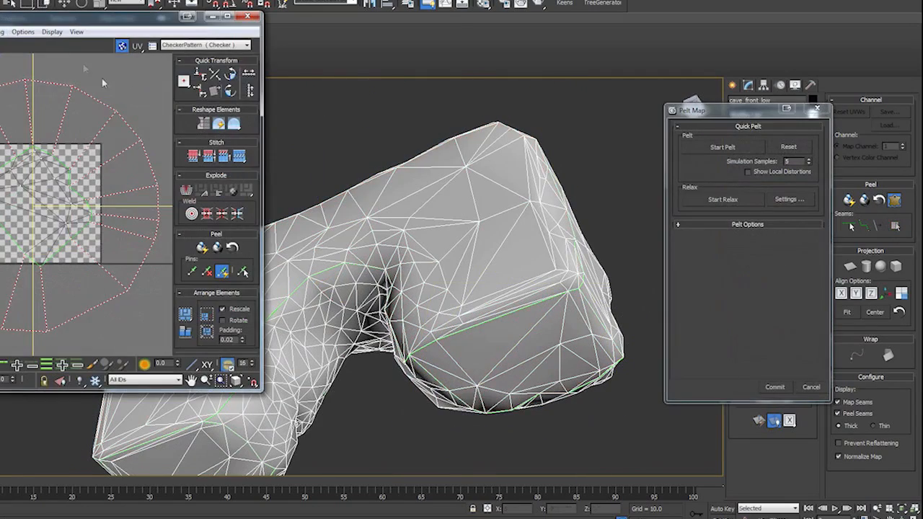
left_click_drag(141, 20, 400, 27)
scroll(386, 297, "up", 5)
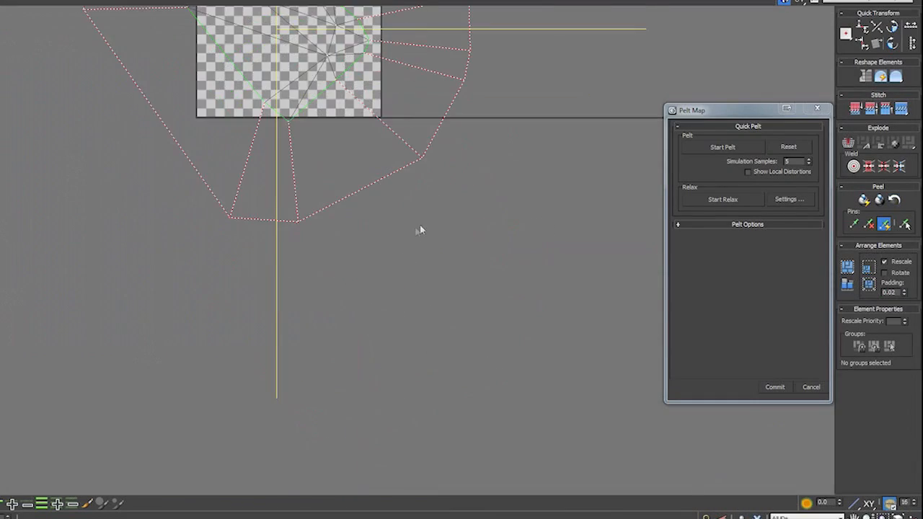
left_click(732, 148)
left_click(763, 387)
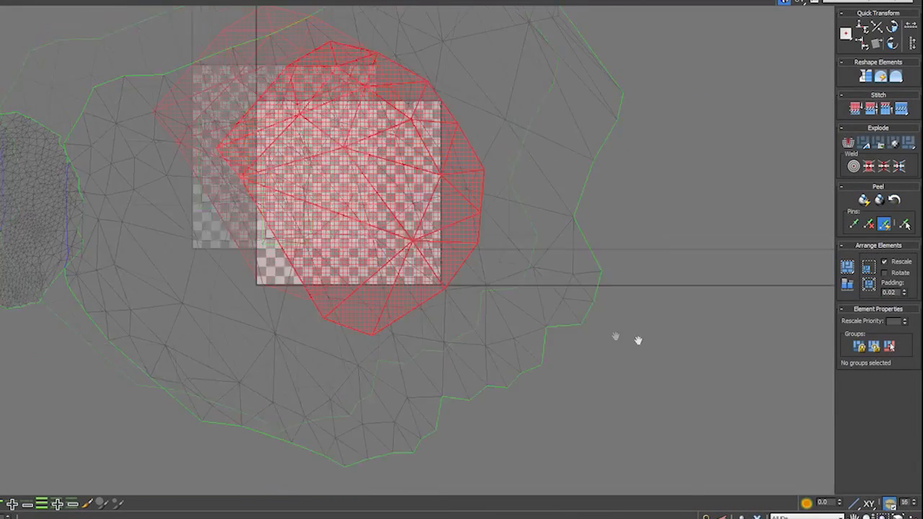
- Move the leg underside shell clear, then scale down the back shell and place it beside the front shell
scroll(580, 292, "down", 3)
left_click_drag(533, 261, 225, 75)
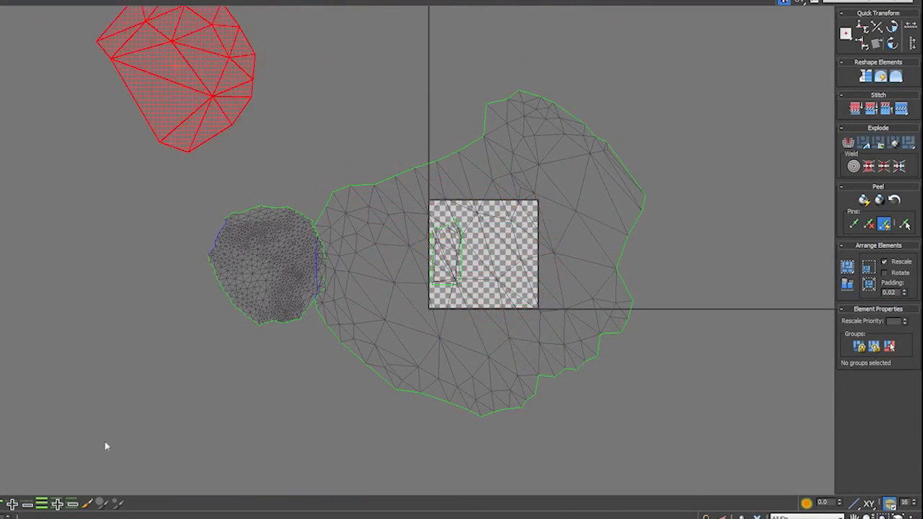
left_click_drag(525, 344, 714, 359)
left_click(34, 3)
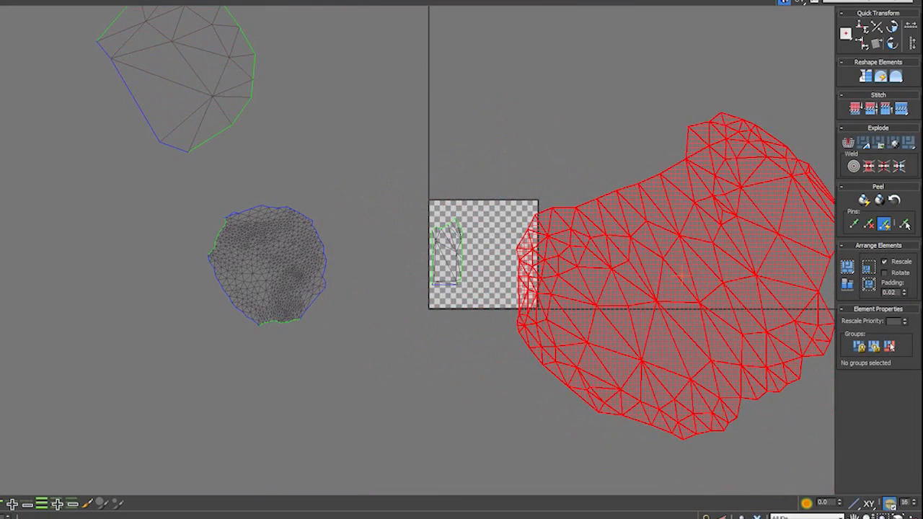
left_click_drag(705, 246, 647, 264)
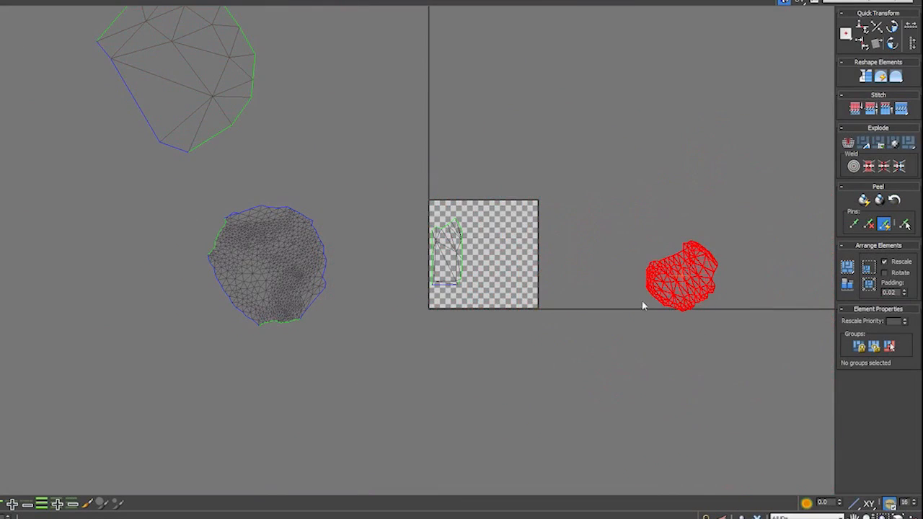
left_click_drag(644, 305, 79, 284)
- Scale down the leg underside shell and place it just above the front and back shells
left_click(163, 134)
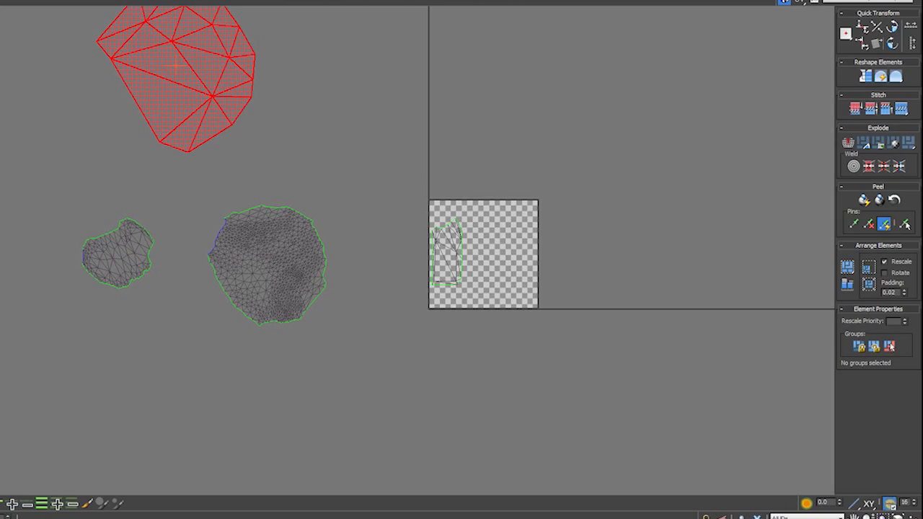
left_click_drag(173, 55, 157, 106)
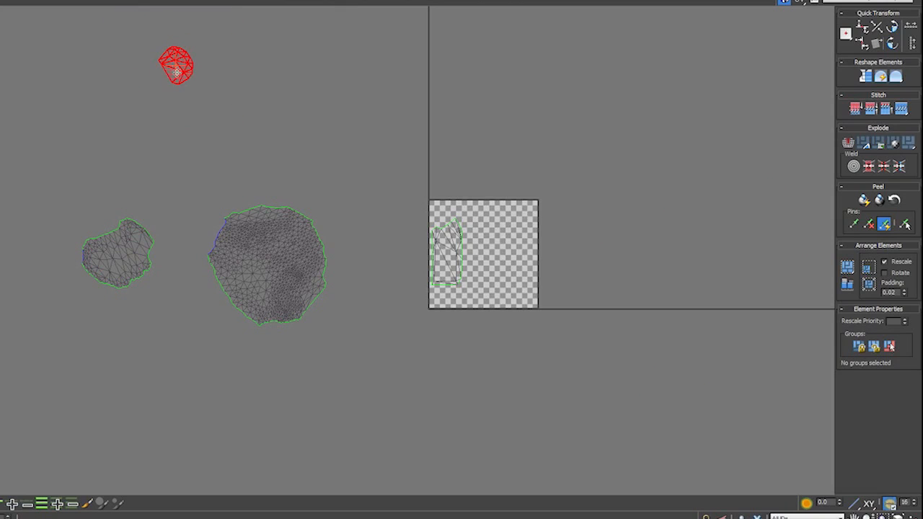
left_click_drag(176, 72, 161, 134)
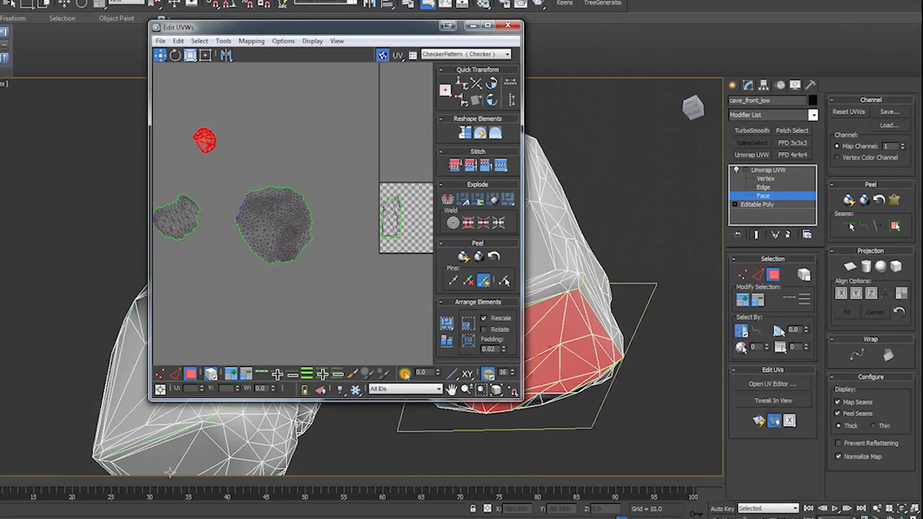
- Select the underside of the other cave leg up to its seams and pelt map it
left_click(196, 454)
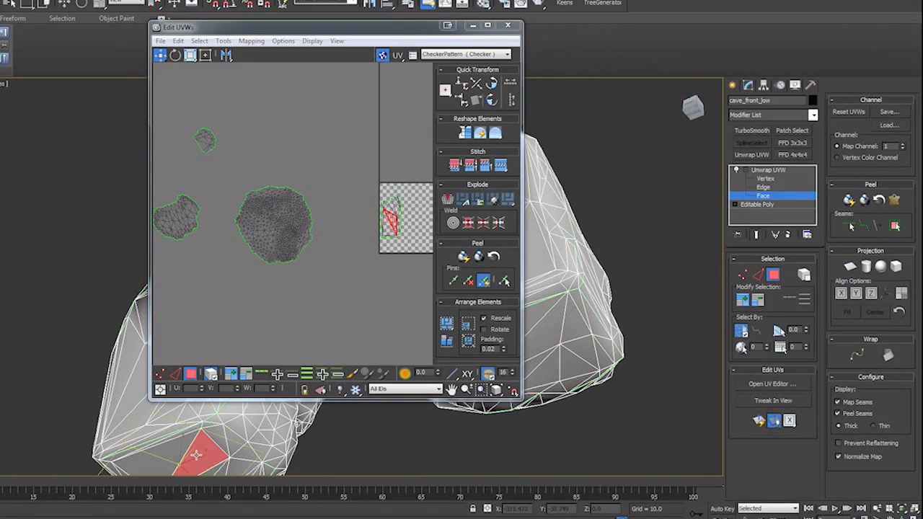
left_click(895, 226)
left_click(896, 201)
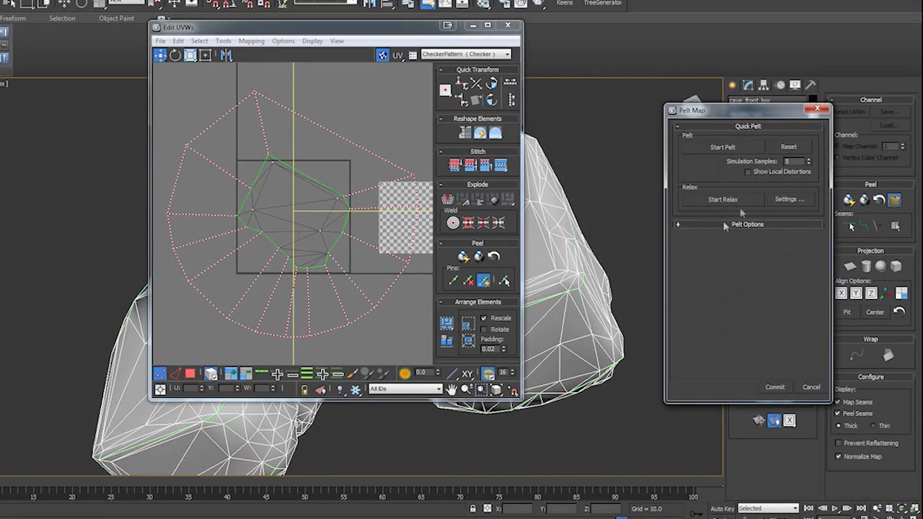
left_click(721, 148)
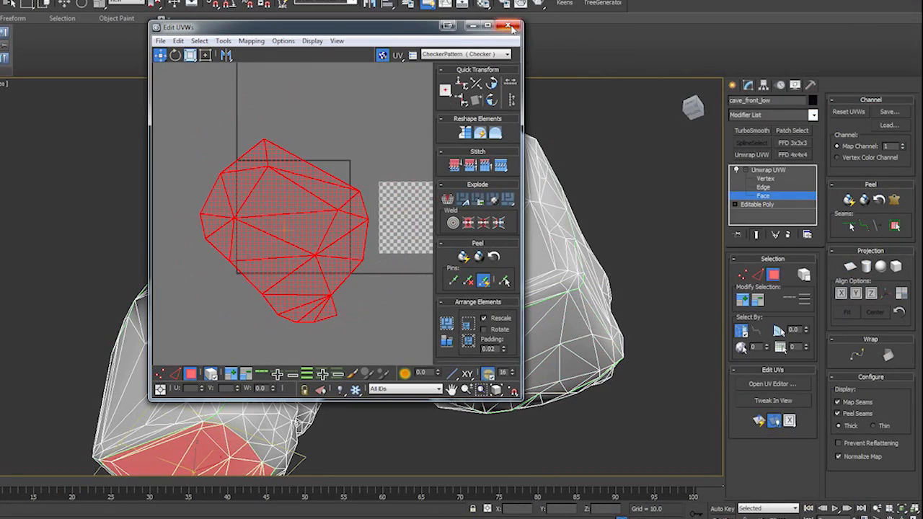
- Scale down the second leg underside shell and place it beside the first leg's shell, above the front shell
left_click_drag(331, 238, 301, 131)
scroll(302, 257, "down", 3)
scroll(303, 264, "up", 1)
middle_click_drag(291, 276, 379, 304)
left_click_drag(369, 210, 223, 180)
left_click(191, 56)
left_click(161, 55)
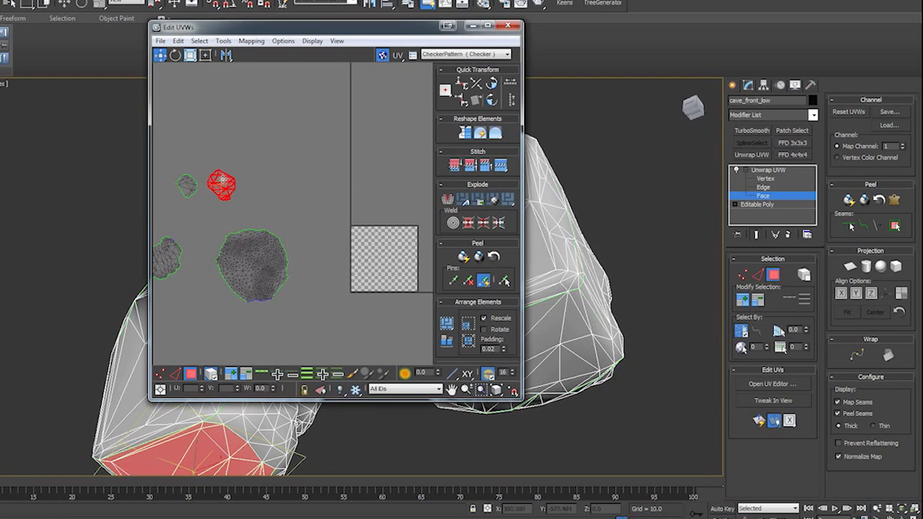
middle_click_drag(342, 305, 367, 303)
- Move the UV editor aside and display the CheckerPattern texture on the cave, viewed from the front
left_click_drag(488, 27, 689, 55)
left_click(667, 81)
left_click(668, 91)
middle_click_drag(208, 276, 199, 252, "alt")
- Select all UV shells and pack them with Recursive Packing, padding 0.0, normalizing, rotating and rescaling clusters and filling holes
key("ctrl+a")
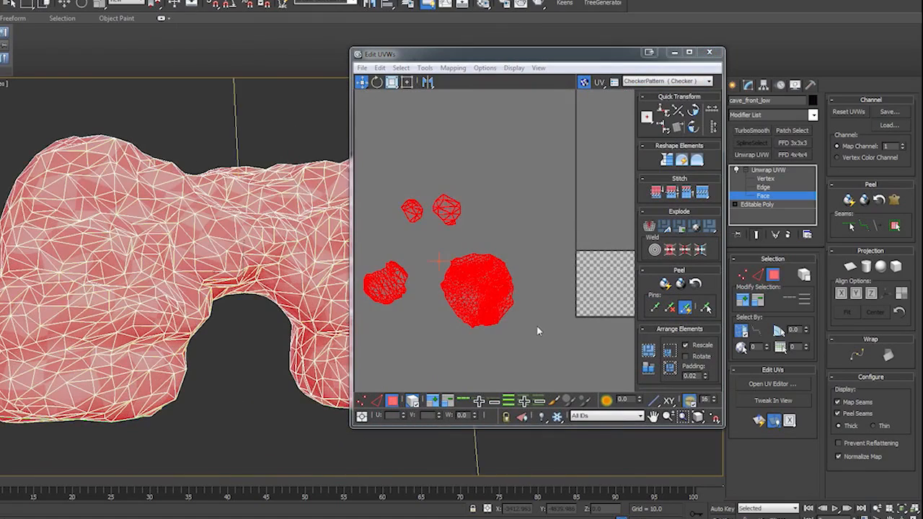
left_click(425, 68)
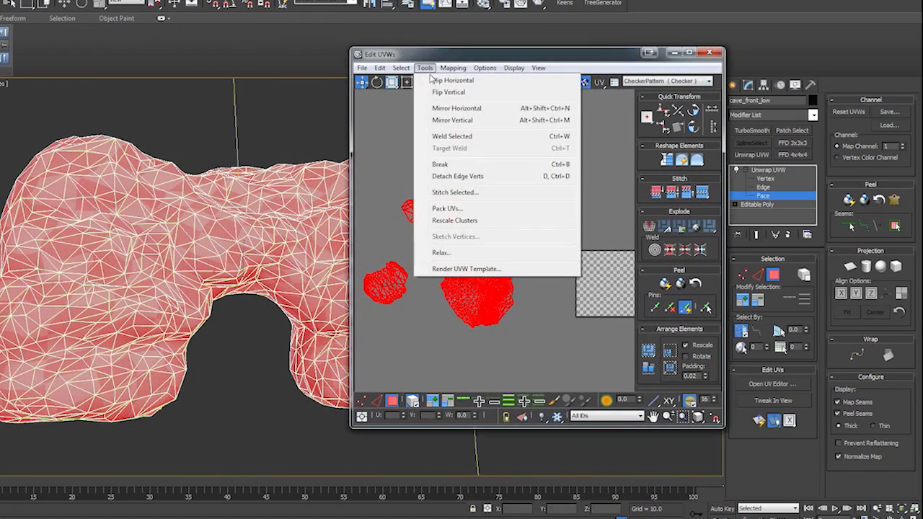
left_click(462, 207)
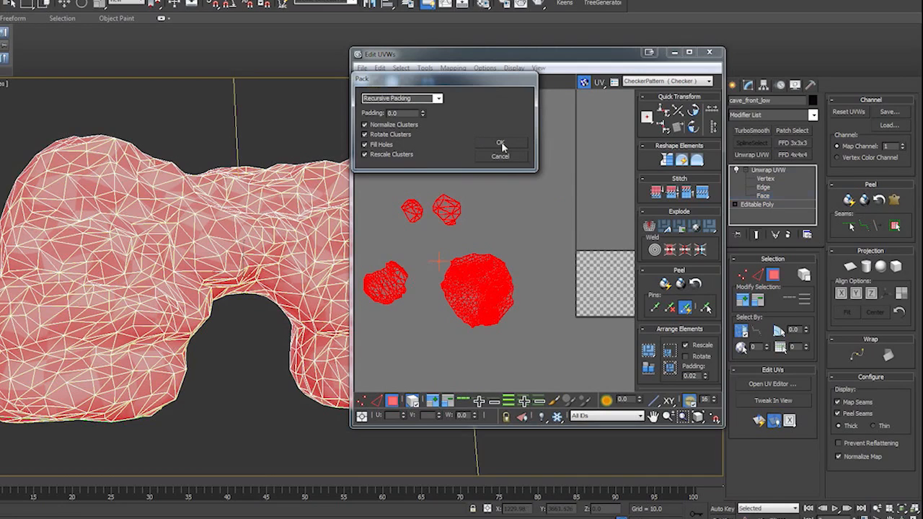
left_click(500, 143)
- Relax all the packed shells by edge angles with 200 iterations and an amount of 0.1
left_click(425, 67)
left_click(442, 252)
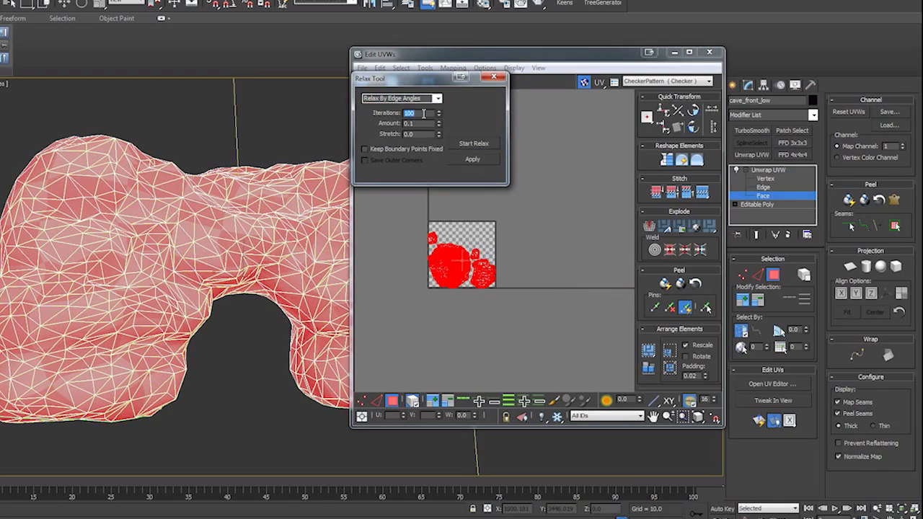
left_click(481, 158)
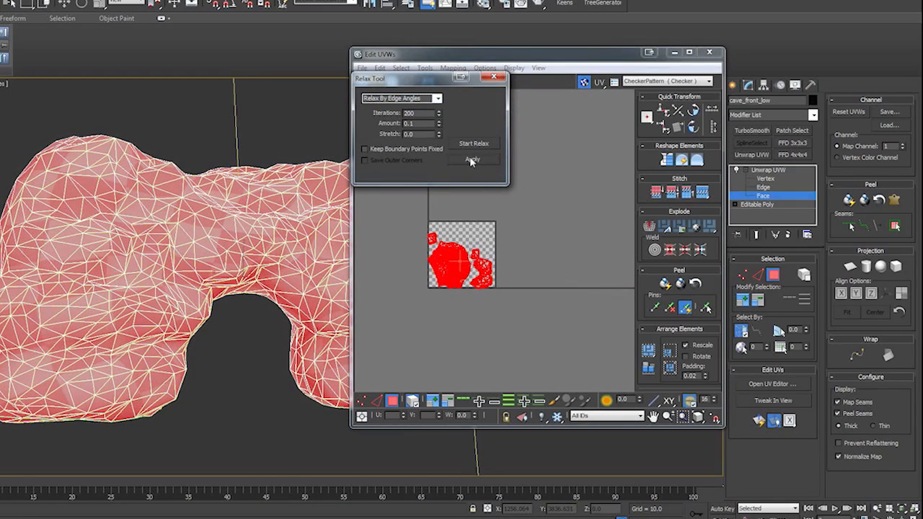
- Relax all the shells by face angles, then deselect them and examine the checker pattern on the cave
left_click(437, 101)
left_click(422, 107)
scroll(521, 296, "up", 3)
middle_click_drag(486, 249, 625, 347)
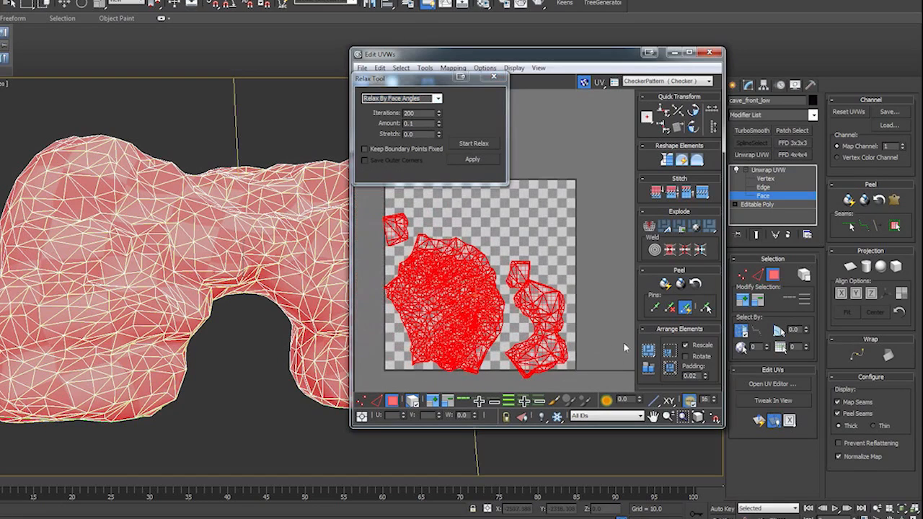
left_click(475, 160)
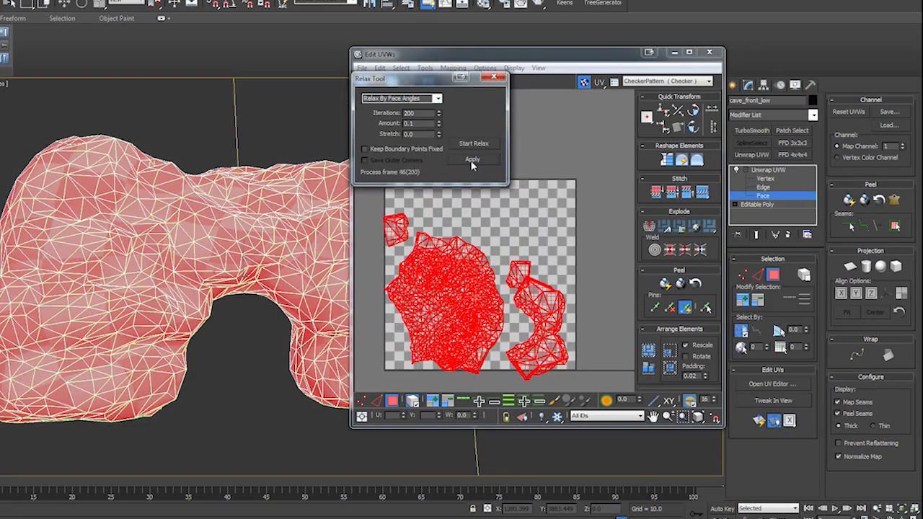
left_click(243, 379)
middle_click_drag(242, 380, 634, 390, "alt")
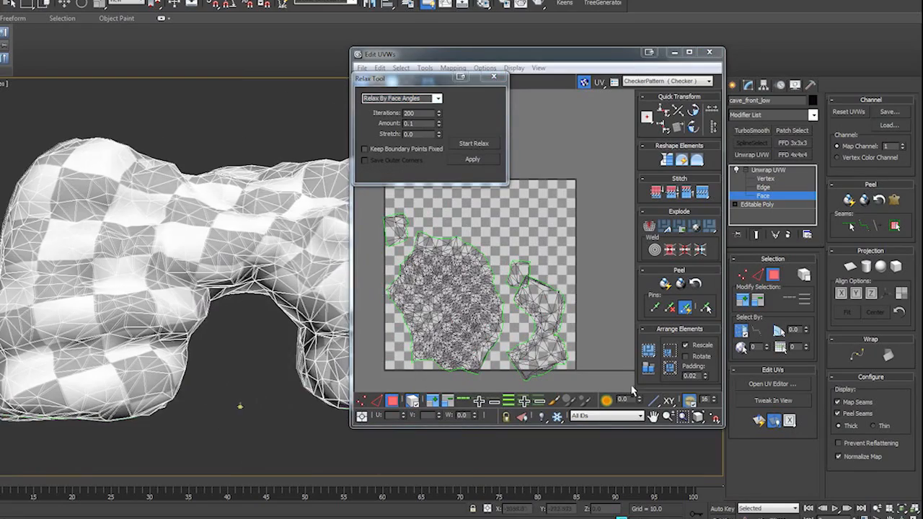
left_click(710, 82)
left_click(629, 83)
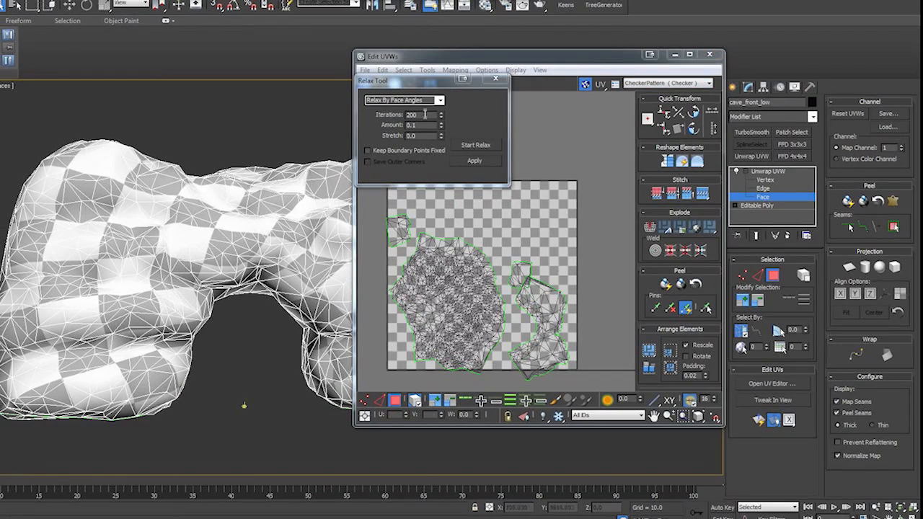
- Set the relax amount to 0.12 and apply Relax By Face Angles to all the shells
left_click(472, 163)
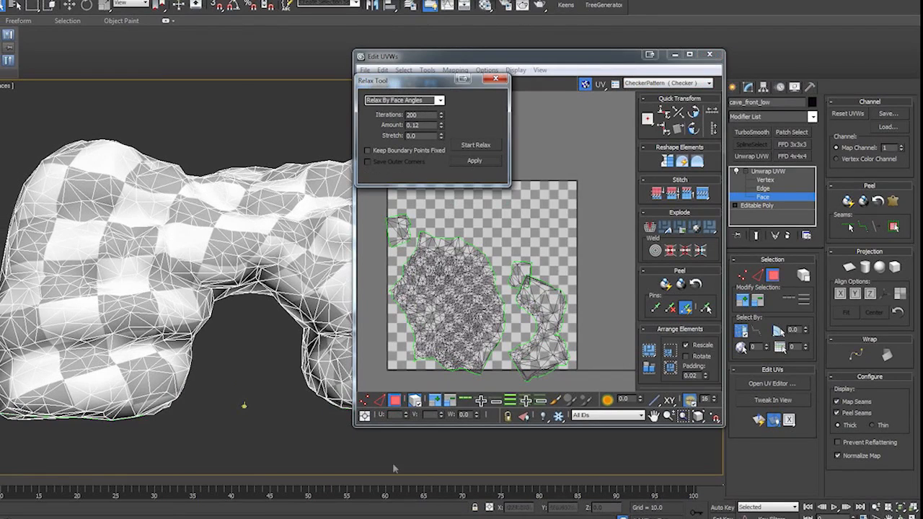
left_click(454, 312)
key("ctrl+a")
left_click(477, 163)
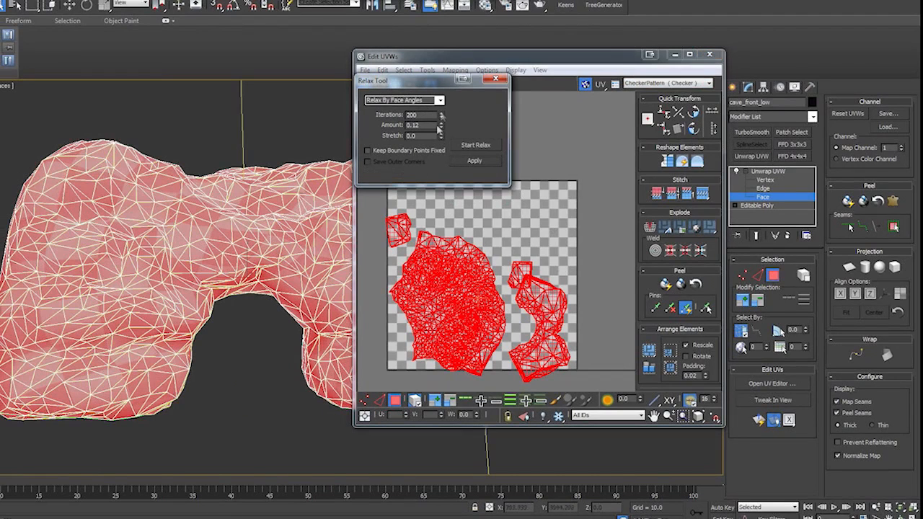
- Relax all the shells by edge angles and then once more by face angles, with 200 iterations and amount 0.12
left_click(404, 100)
left_click(401, 118)
left_click(462, 158)
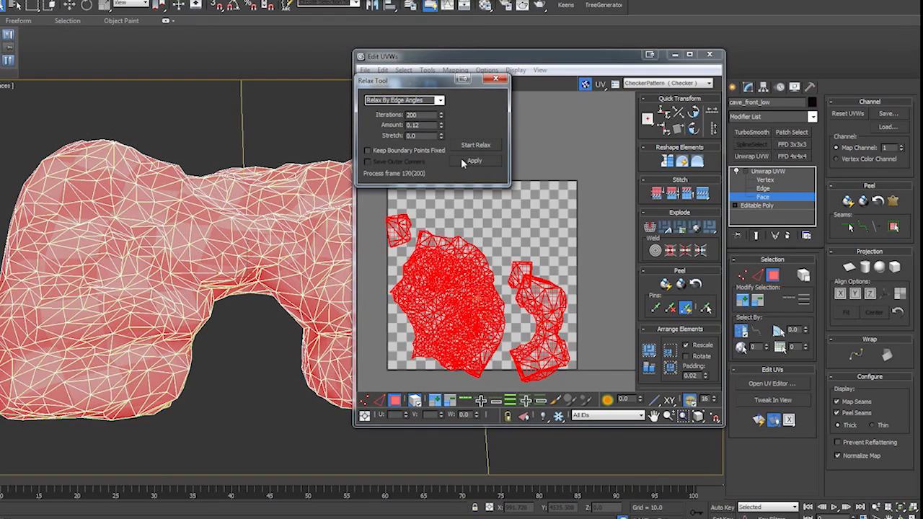
left_click(404, 100)
left_click(400, 108)
left_click(467, 160)
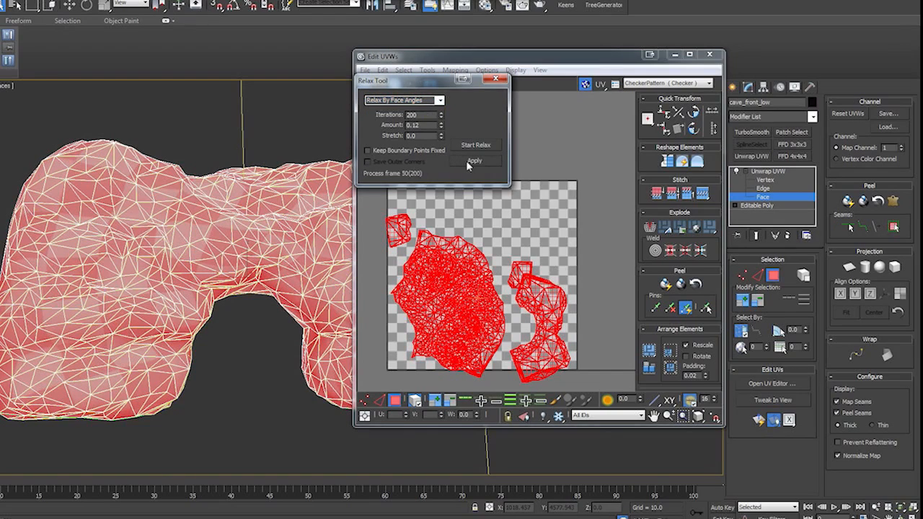
- Close the Relax Tool, deselect the shells, and hide the model's edges to examine the checker pattern on the cave
left_click(496, 79)
left_click(243, 405)
key("F4")
middle_click_drag(88, 398, 303, 404, "alt")
- Select all shells and pack them with Recursive Packing, padding 0.0, with Normalize Clusters turned off
key("ctrl+a")
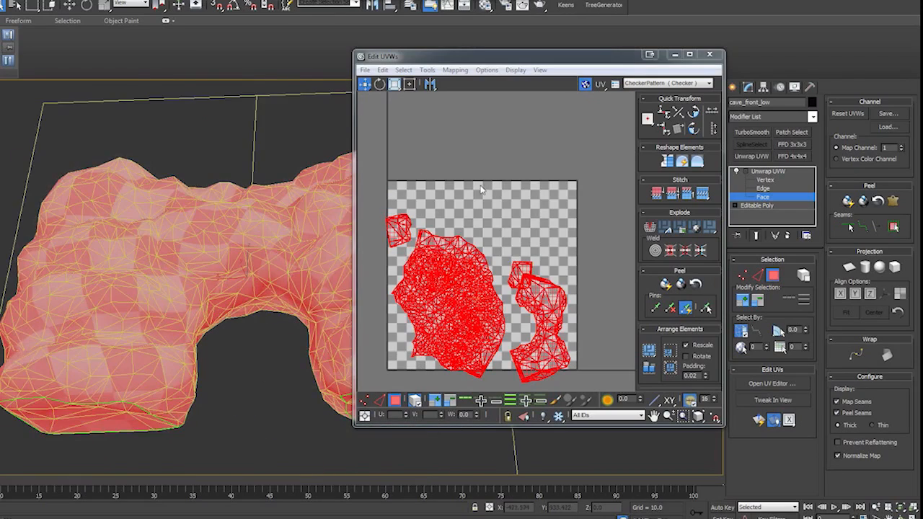
left_click(427, 70)
left_click(466, 214)
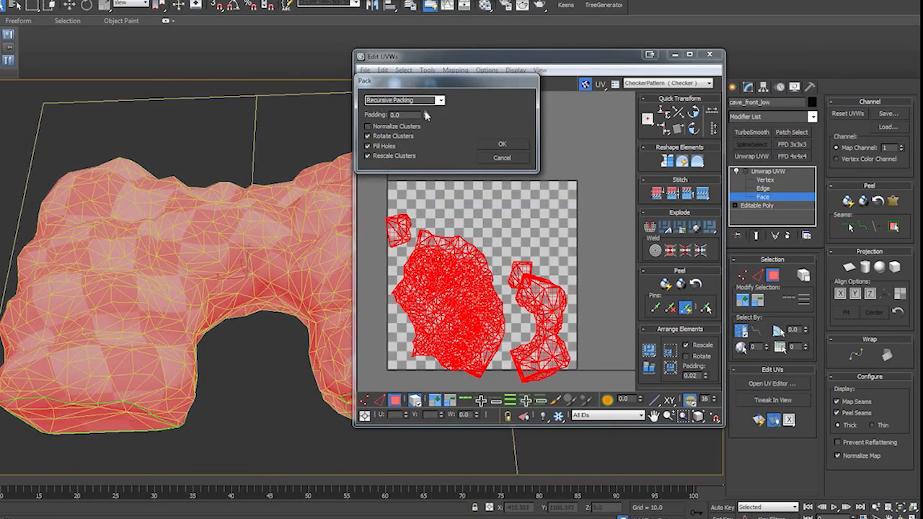
left_click(497, 148)
- Run Pack UVs again on all the selected shells
left_click(427, 70)
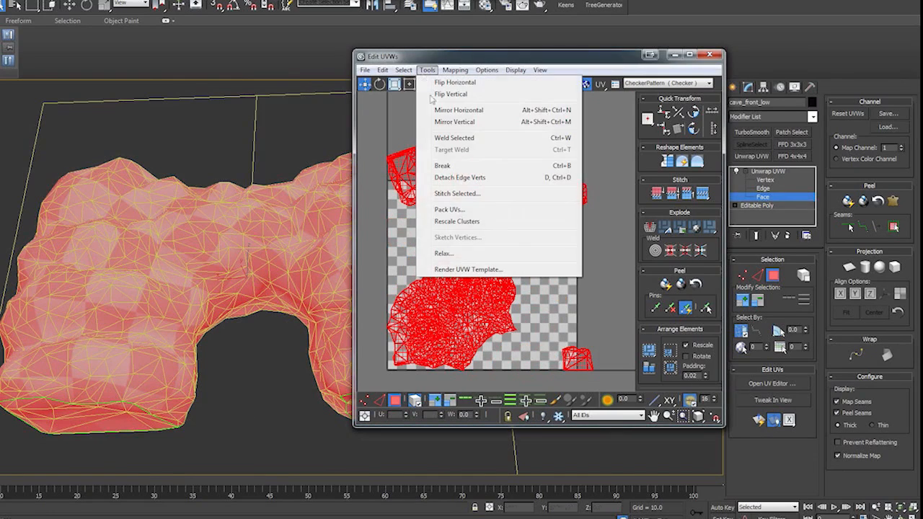
left_click(465, 214)
left_click(503, 145)
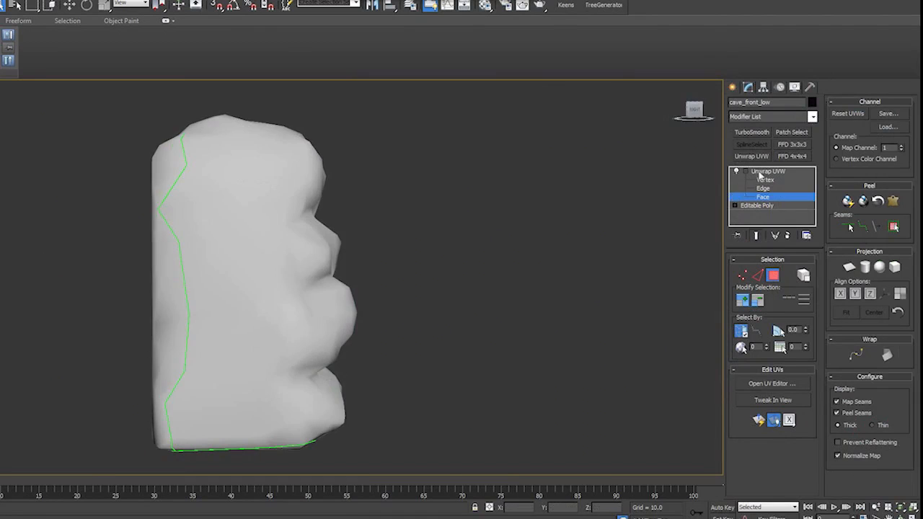
- Give the second material a Checker diffuse map, display it on the low poly cave, and set its U and V tiling to 50
left_click(760, 176)
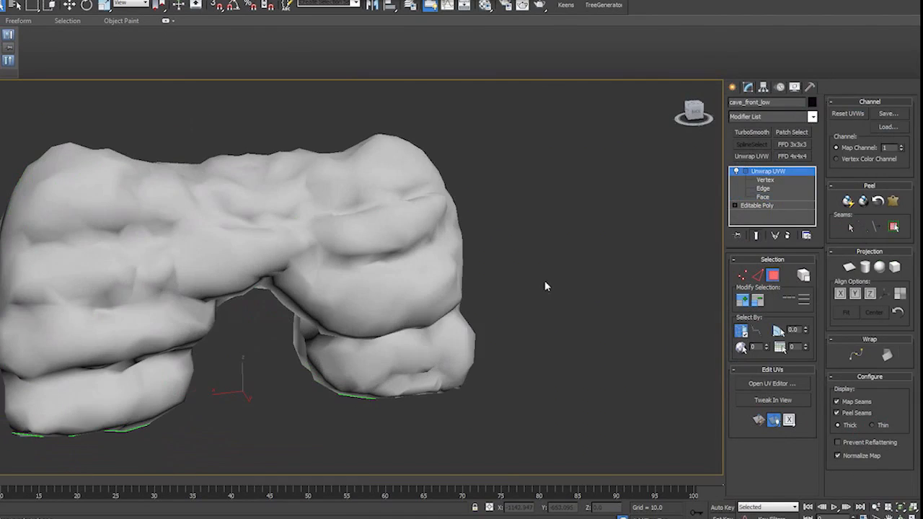
key("m")
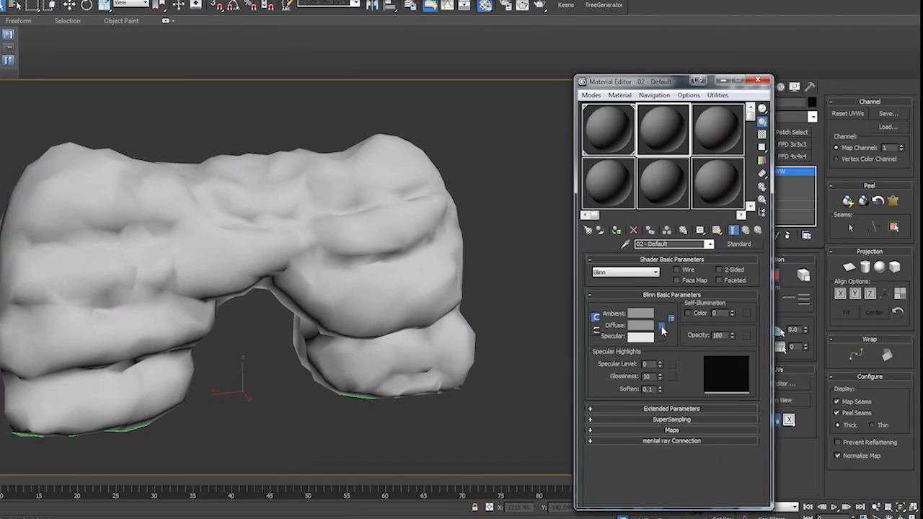
left_click(663, 327)
double_click(325, 165)
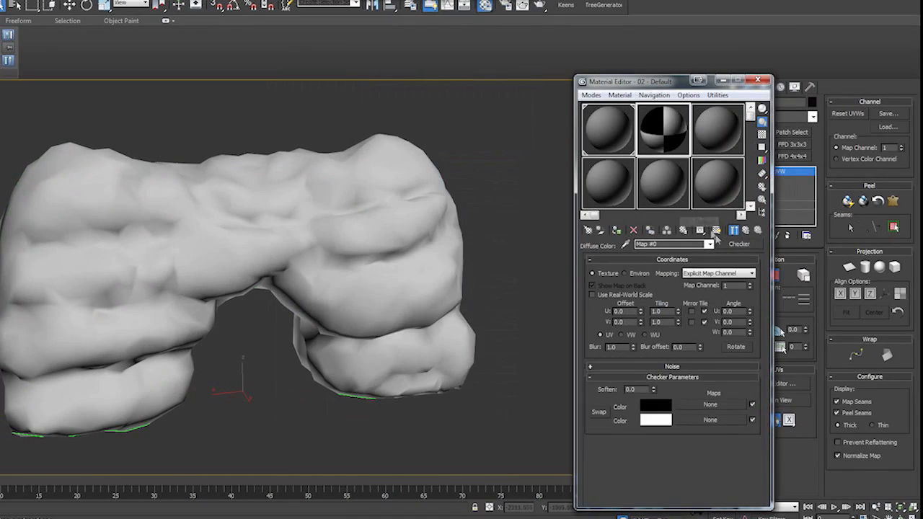
left_click(715, 231)
type("50")
key("Tab")
type("50")
key("Return")
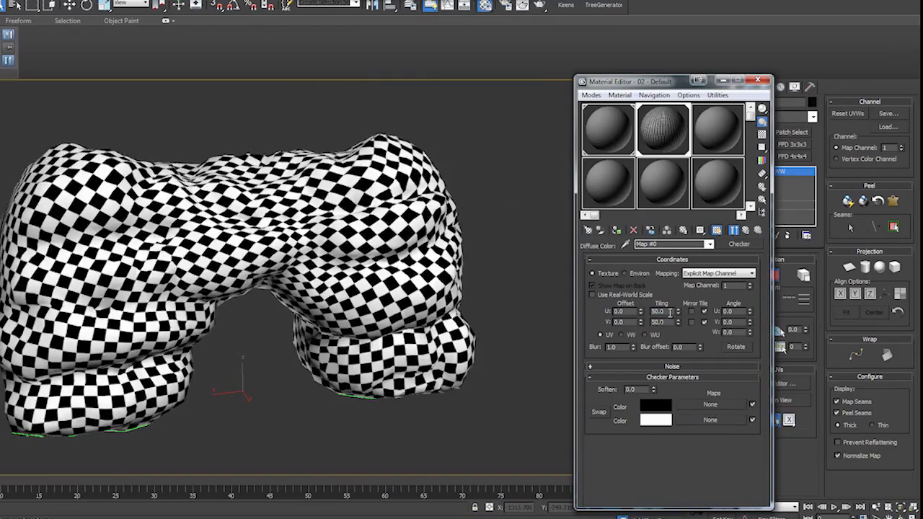
- Set the checker map's U and V tiling to 25 and examine the pattern around the cave for stretching
middle_click_drag(311, 389, 370, 341, "alt")
scroll(360, 385, "up", 5)
scroll(280, 284, "up", 4)
scroll(280, 284, "down", 6)
double_click(660, 311)
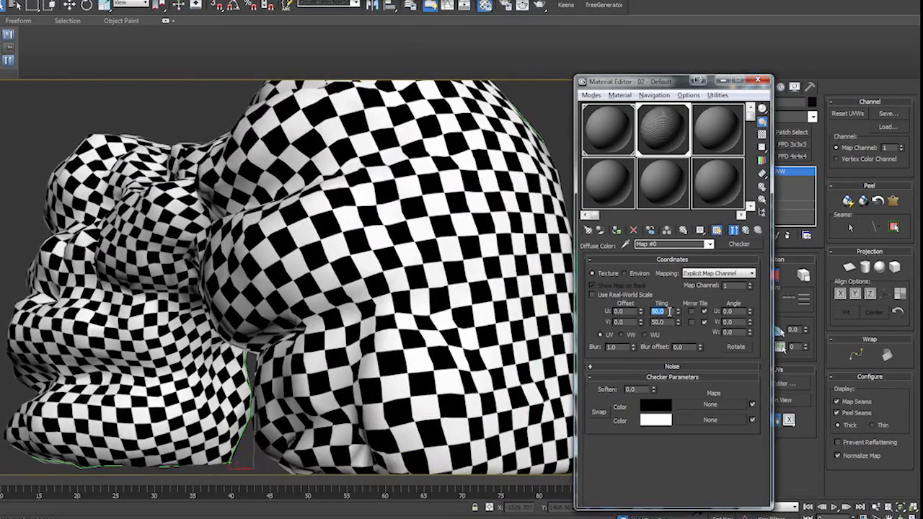
type("25")
key("Tab")
type("25")
key("Return")
mouse_move(530, 339)
middle_mouse_down("alt")
mouse_move(454, 350)
mouse_move(536, 347)
middle_mouse_up("alt")
scroll(362, 294, "down", 5)
middle_click_drag(362, 295, 358, 312, "alt")
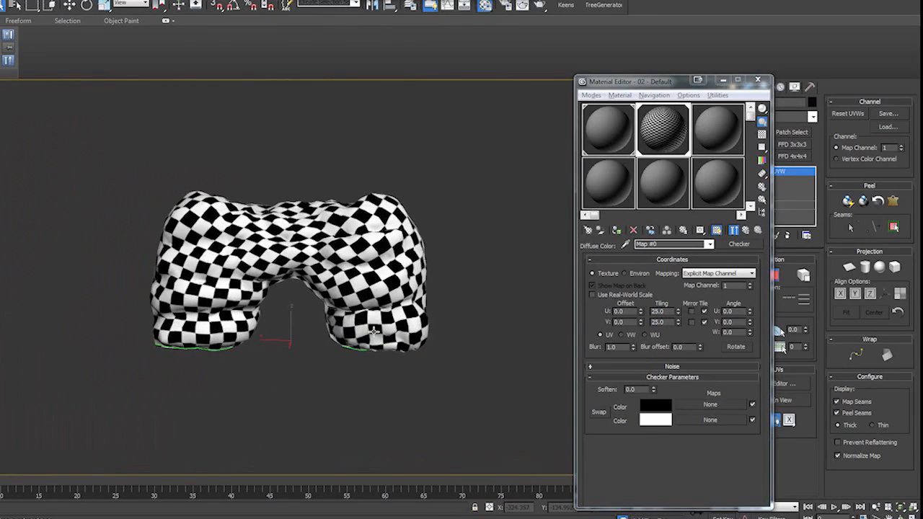
- Turn off the checker map's viewport display, close the Material Editor, and deselect the low poly cave
left_click(717, 230)
scroll(307, 281, "up", 5)
scroll(306, 281, "down", 5)
left_click(757, 80)
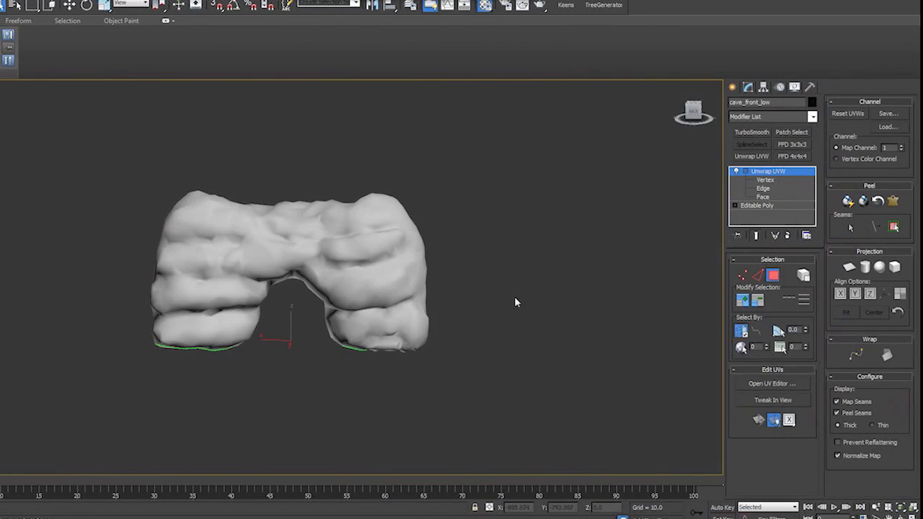
middle_click_drag(517, 282, 543, 267)
left_click(746, 172)
left_click(539, 278)
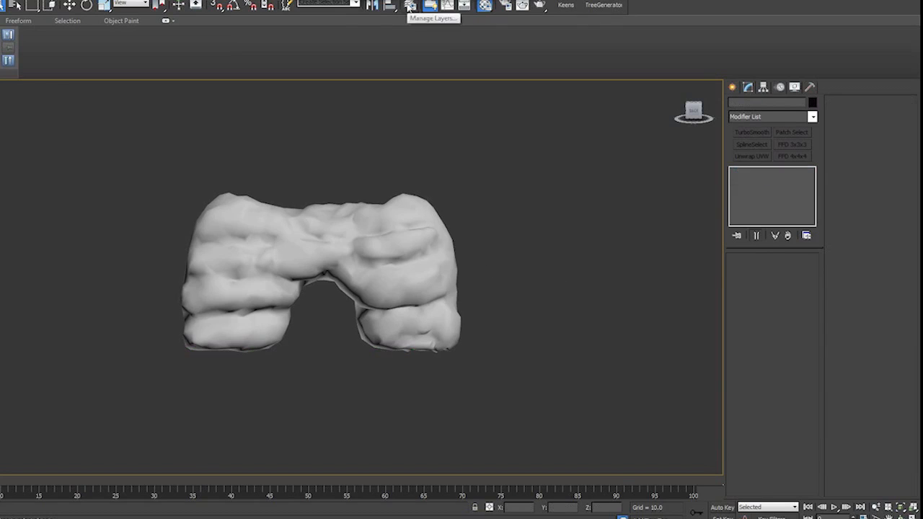
- Hide the Low Poly layer and show the Hi Poly layer in the layer manager
left_click(409, 5)
left_click_drag(692, 269, 636, 173)
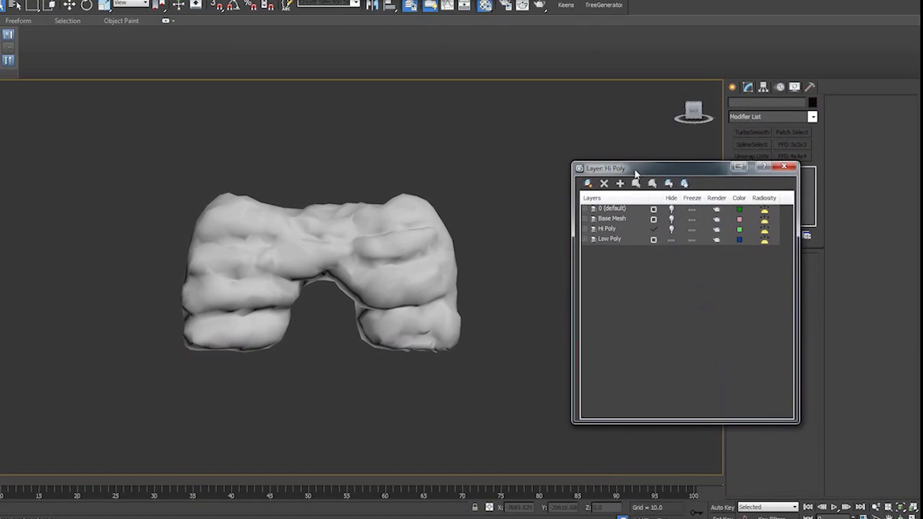
left_click(670, 239)
left_click(671, 230)
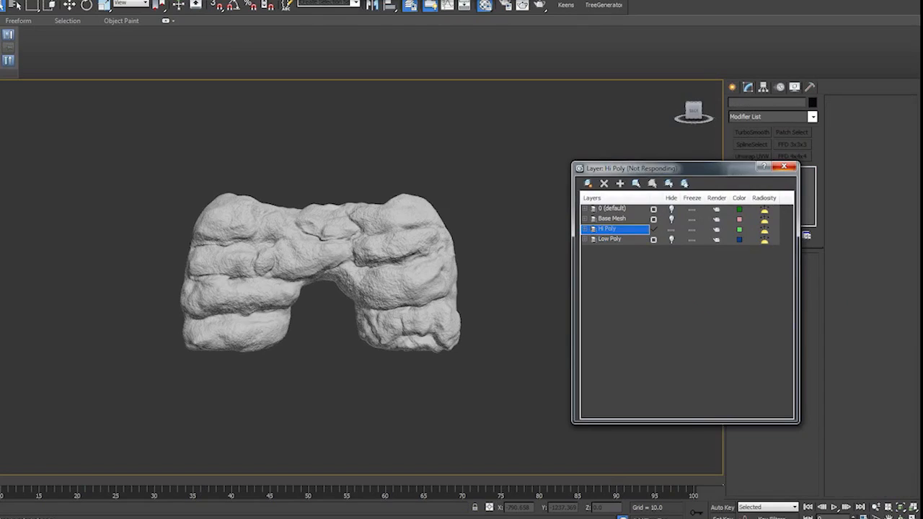
- Change the third material to Raytrace with a dark brown diffuse color (RGB 67, 58, 32) and apply it to the high poly cave
key("m")
left_click_drag(329, 126, 44, 79)
left_click(95, 126)
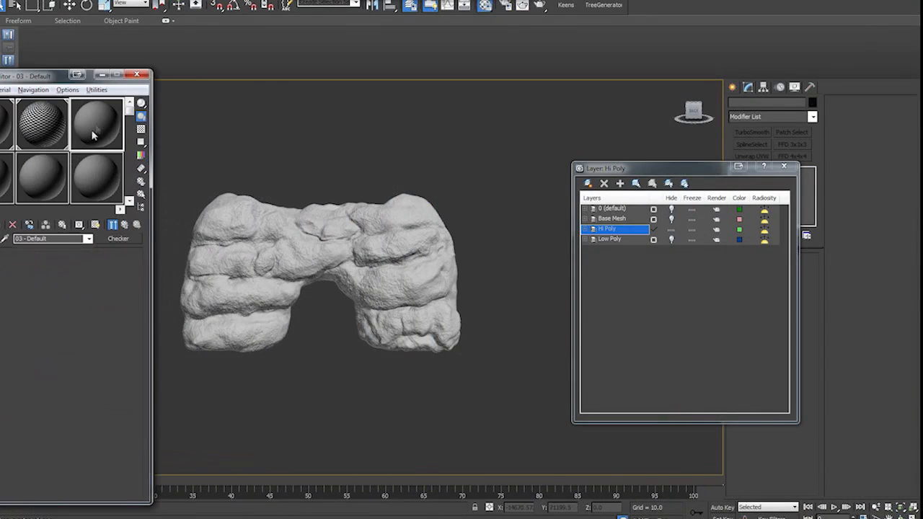
left_click(118, 238)
double_click(330, 241)
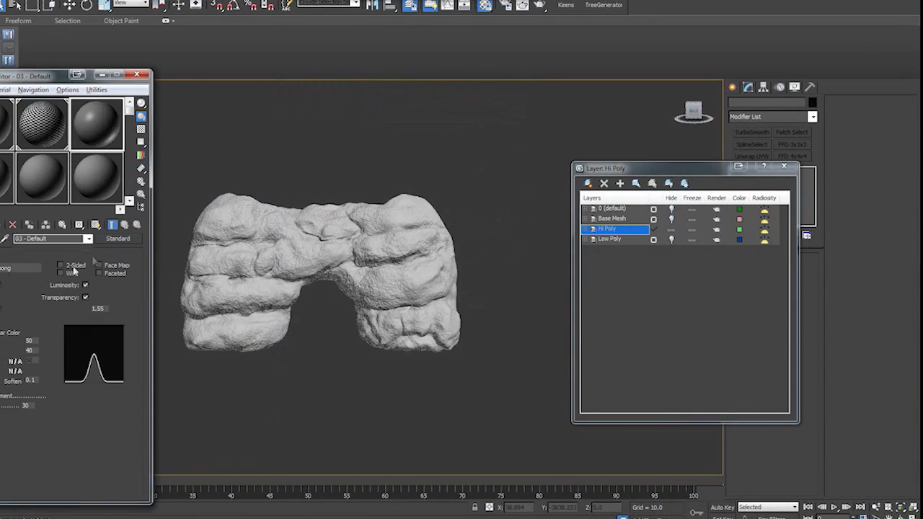
left_click(16, 296)
left_click(119, 106)
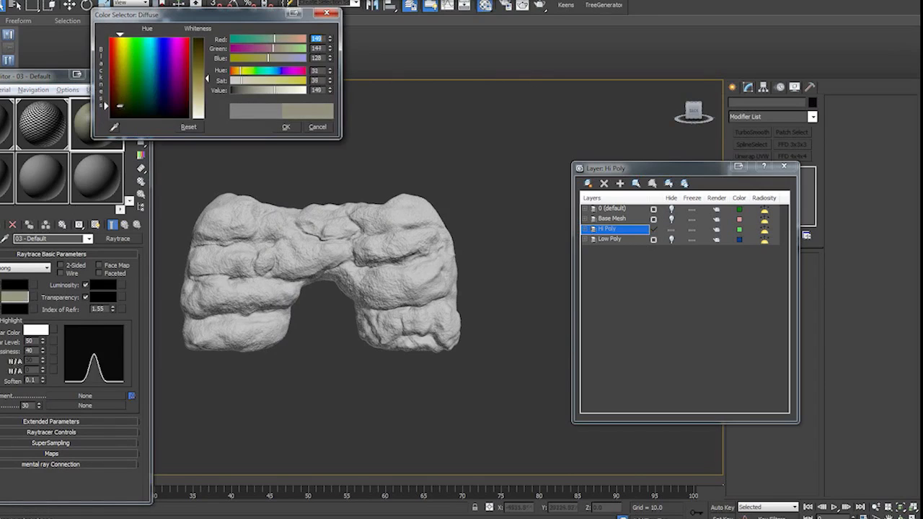
left_click_drag(207, 77, 205, 49)
left_click(286, 127)
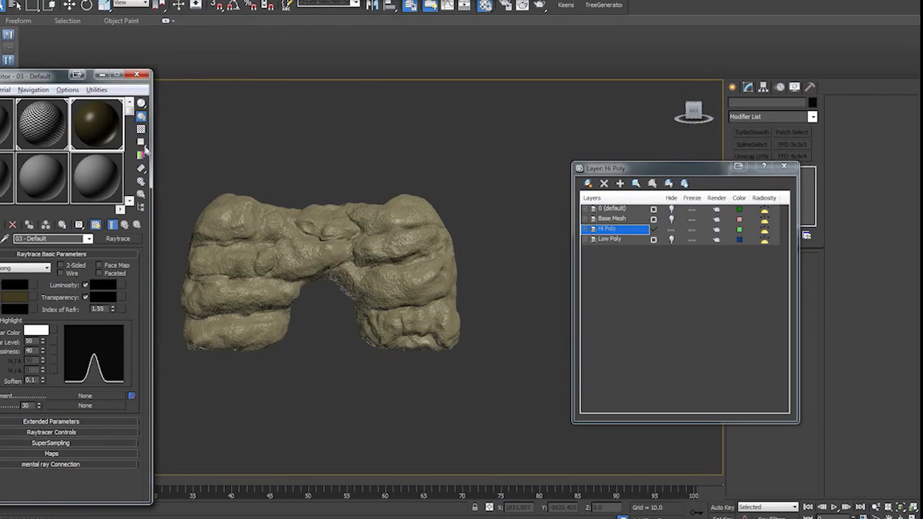
- Darken the Raytrace material's diffuse color, with saturation about 80 and value about 33
left_click(15, 297)
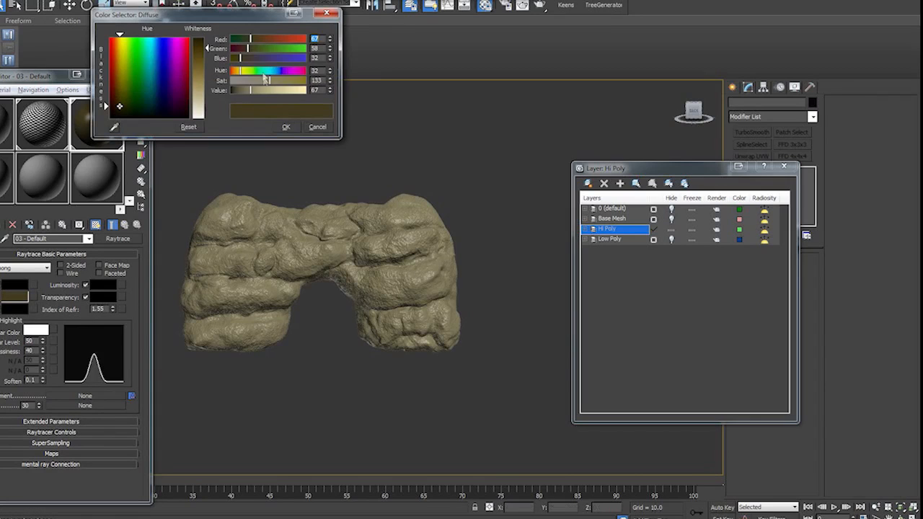
mouse_move(251, 91)
left_mouse_down()
mouse_move(240, 92)
mouse_move(255, 82)
left_mouse_up()
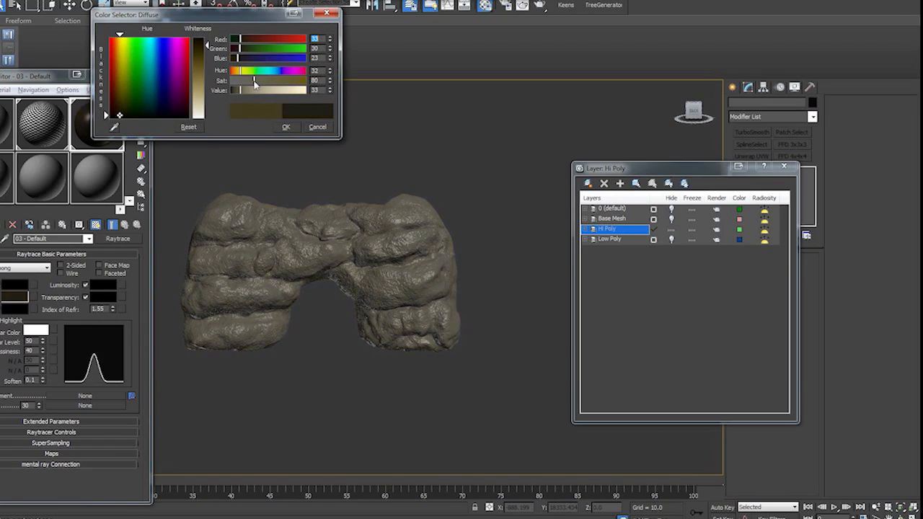
left_click(286, 126)
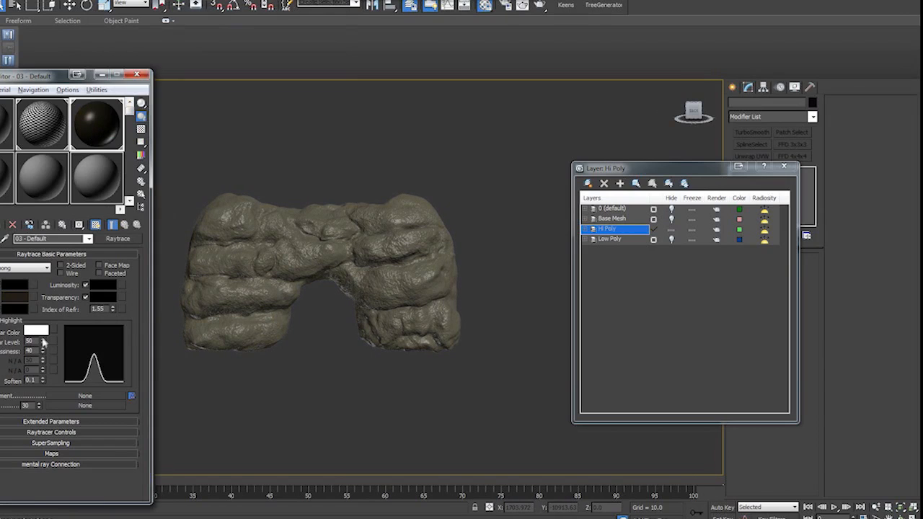
- Set the material's specular level to 74 and glossiness to 50, check the highlights up close, and close the layer manager and Material Editor
mouse_move(42, 342)
left_mouse_down()
mouse_move(41, 333)
mouse_move(43, 348)
left_mouse_up()
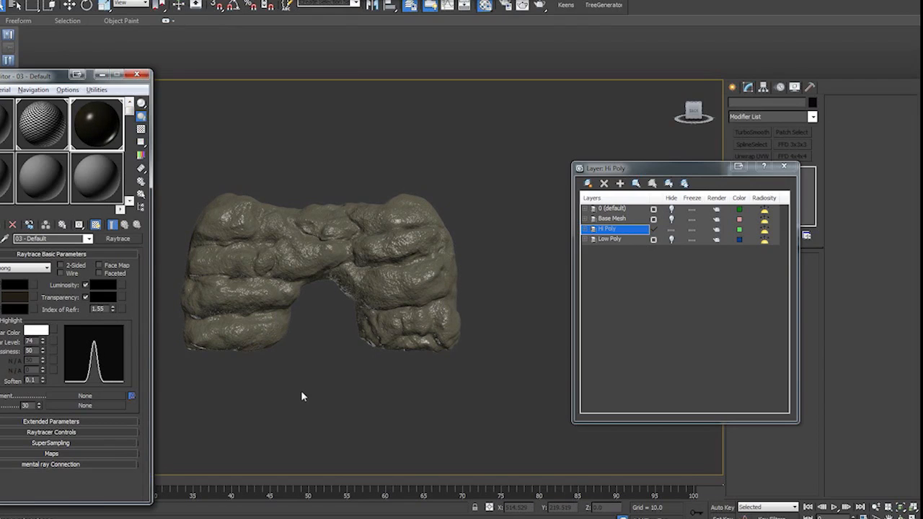
scroll(302, 377, "up", 3)
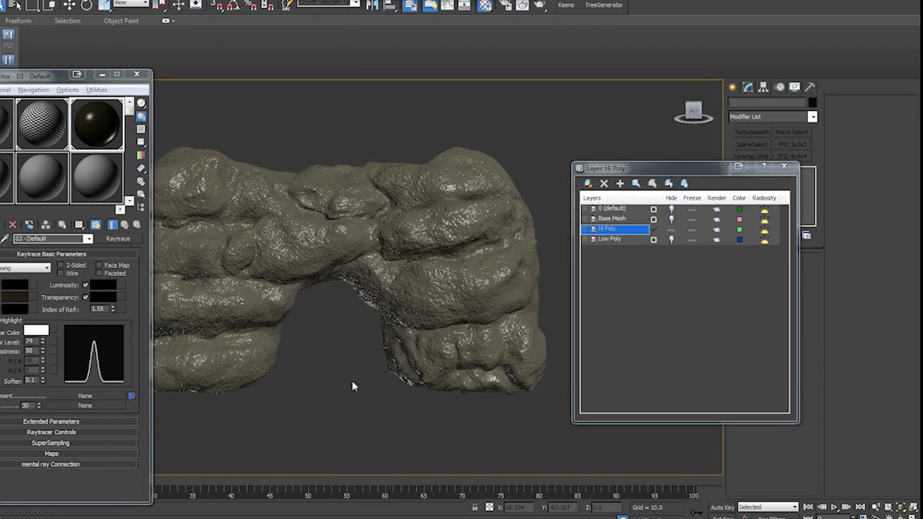
scroll(353, 387, "up", 3)
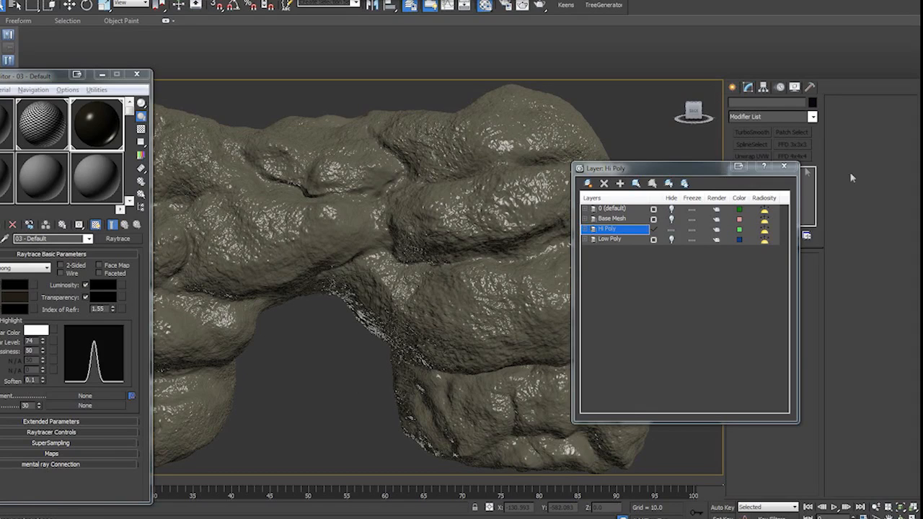
left_click(784, 166)
left_click(137, 75)
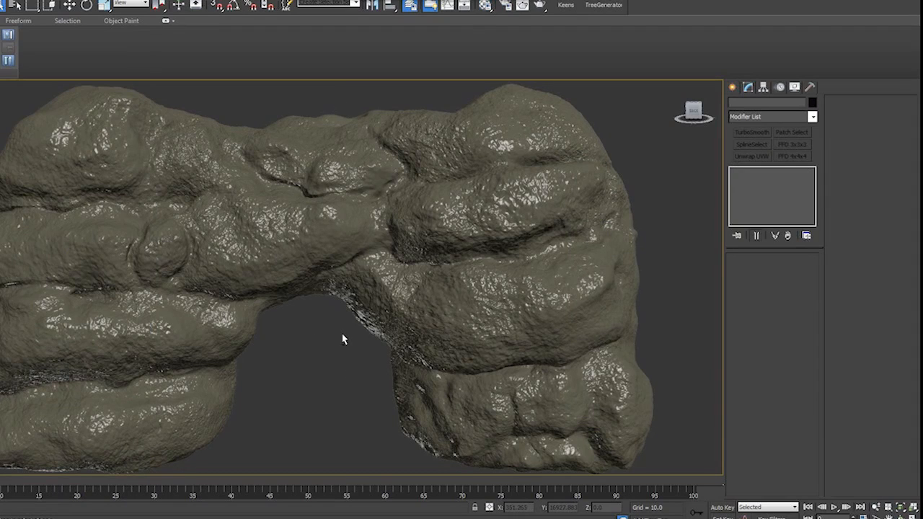
- Set the Raytrace material's specular level to 57 and glossiness to 74
key("m")
scroll(49, 345, "down", 2)
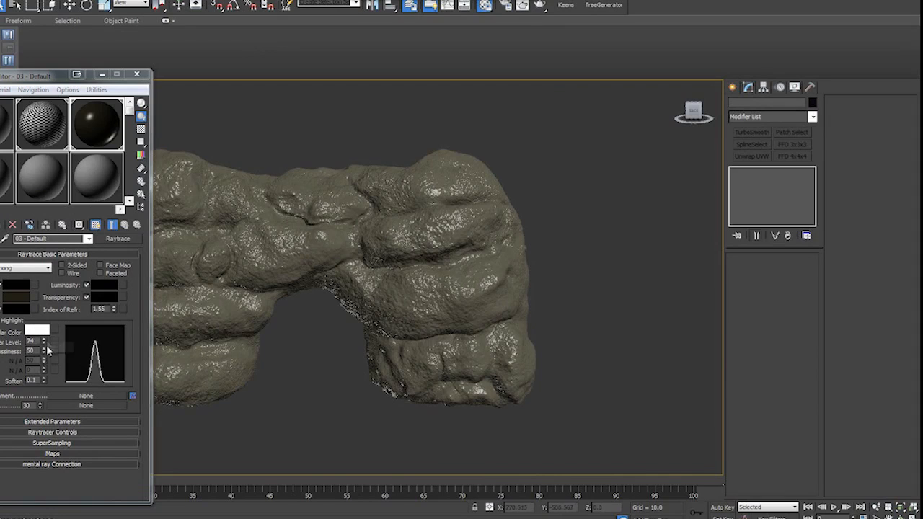
mouse_move(44, 343)
left_mouse_down()
mouse_move(44, 330)
mouse_move(44, 352)
left_mouse_up()
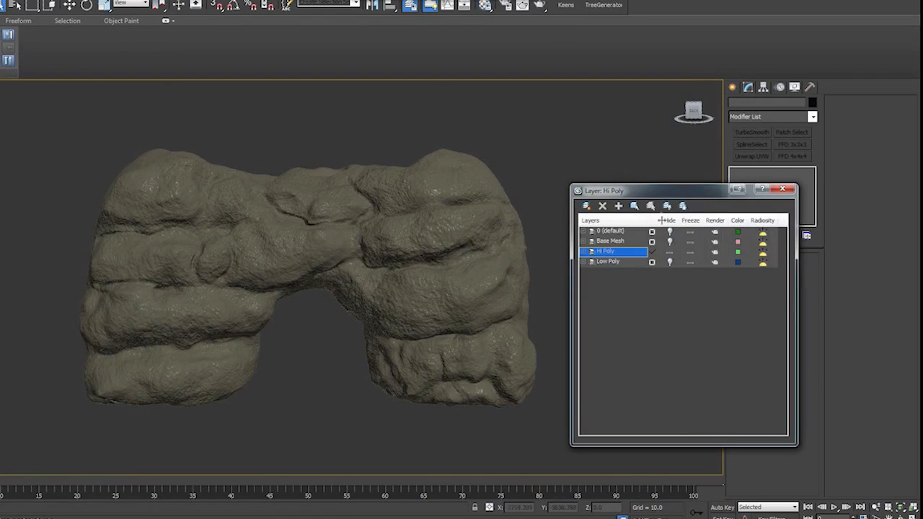
- Hide the Hi Poly layer, show the Low Poly layer, and select the low poly cave
left_click(671, 252)
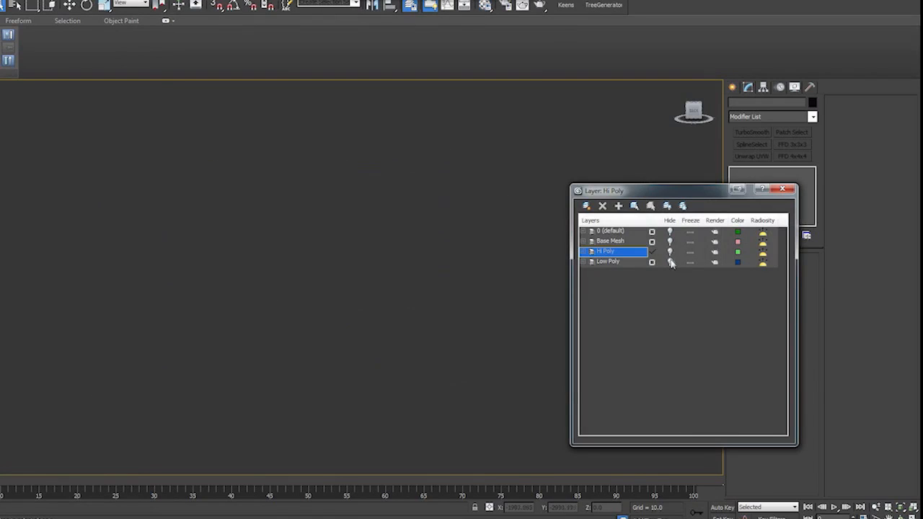
left_click(670, 263)
left_click(371, 236)
left_click_drag(640, 189, 922, 248)
- Add a Projection modifier above Unwrap UVW on the low poly cave and have the Hi Poly layer shown with it
left_click(812, 116)
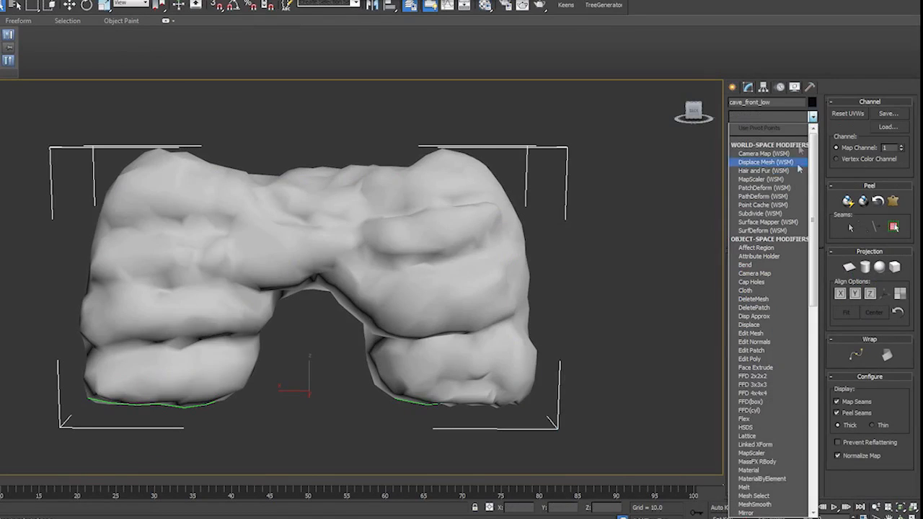
scroll(772, 389, "down", 5)
left_click(766, 370)
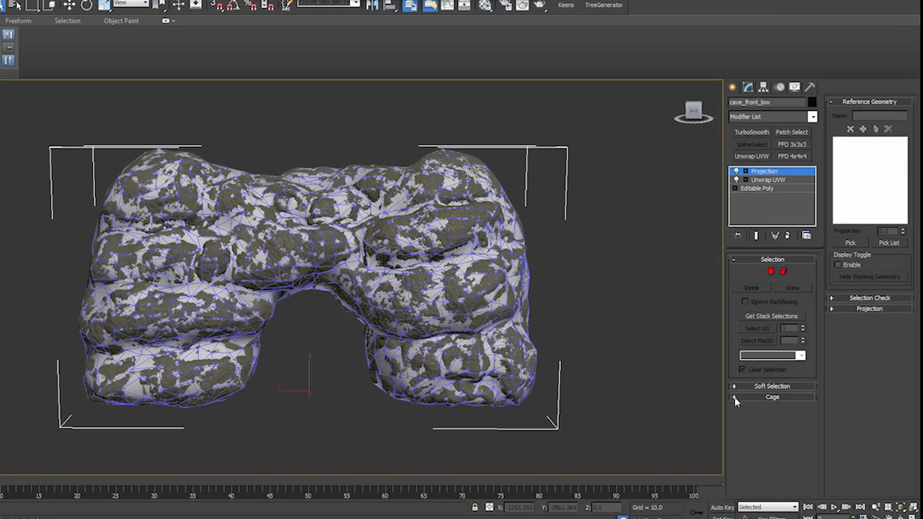
- Display the projection cage shaded and push it outward until it fully covers the high poly cave
left_click(735, 398)
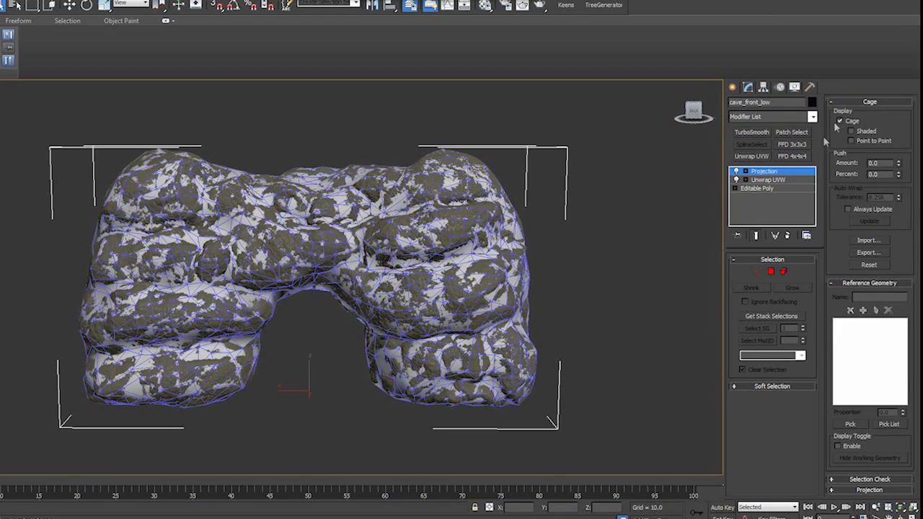
left_click(852, 132)
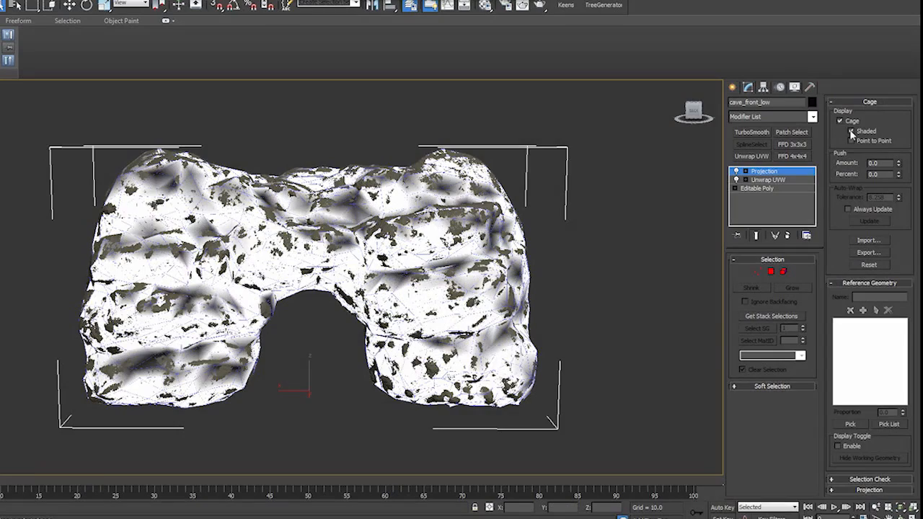
mouse_move(899, 163)
left_mouse_down()
mouse_move(900, 4)
mouse_move(906, 274)
left_mouse_up()
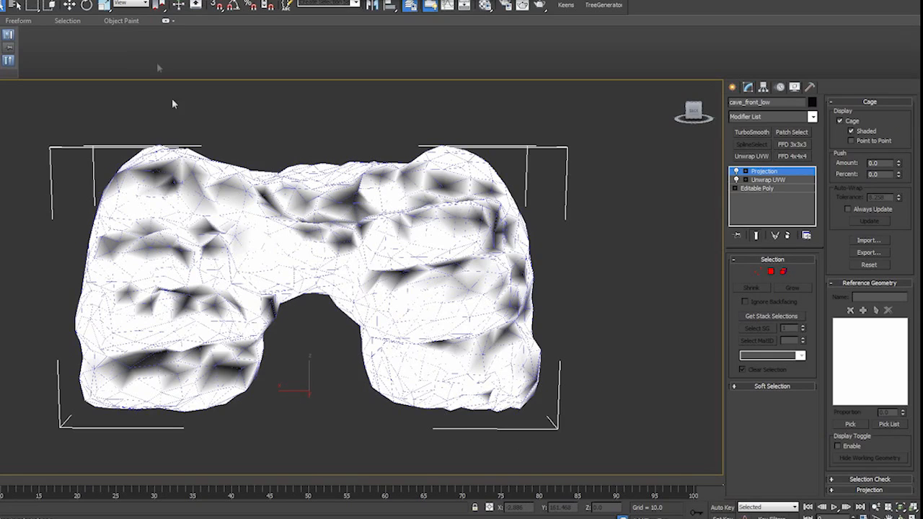
- Enable projection mapping in Render To Texture for cave_front_low and add cave_front_hi as the projection target
key("0")
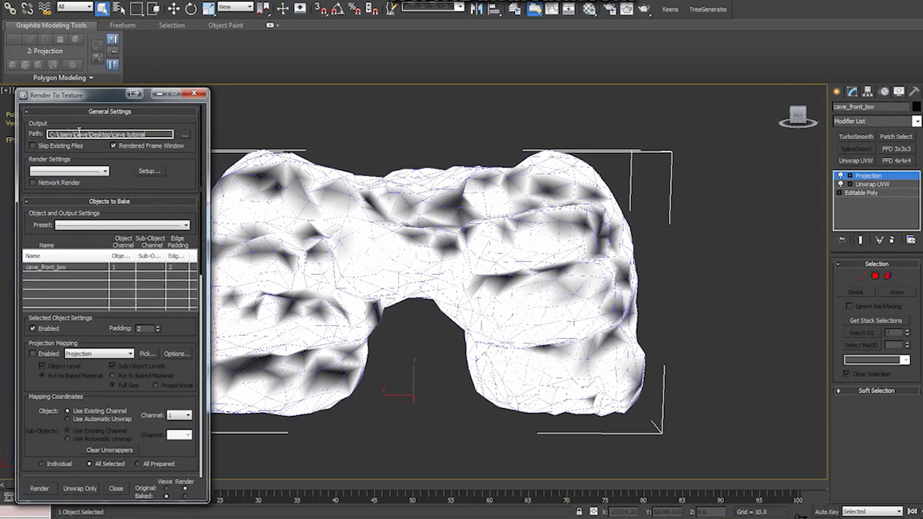
left_click(32, 353)
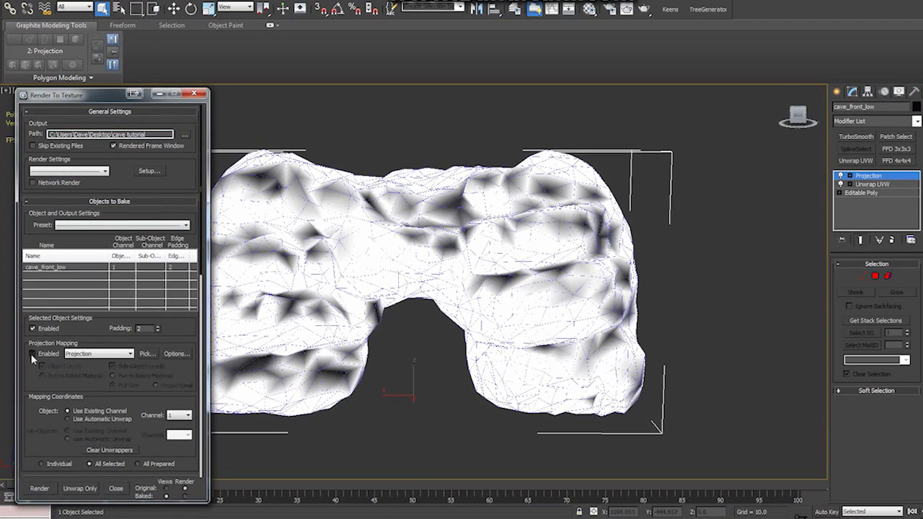
left_click(147, 354)
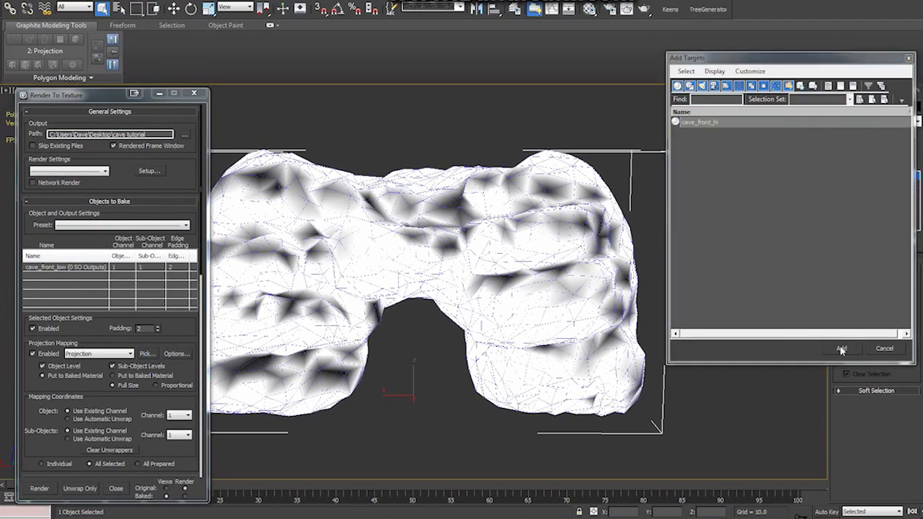
left_click(842, 349)
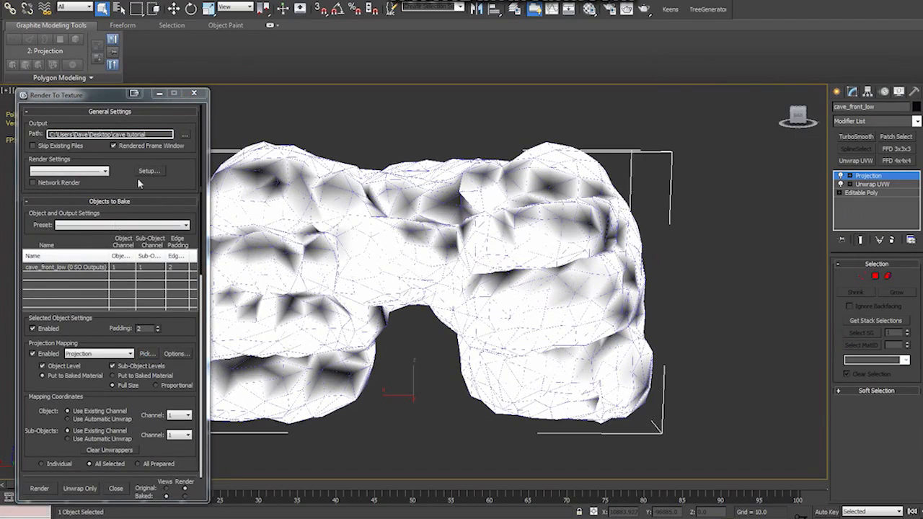
scroll(97, 327, "down", 6)
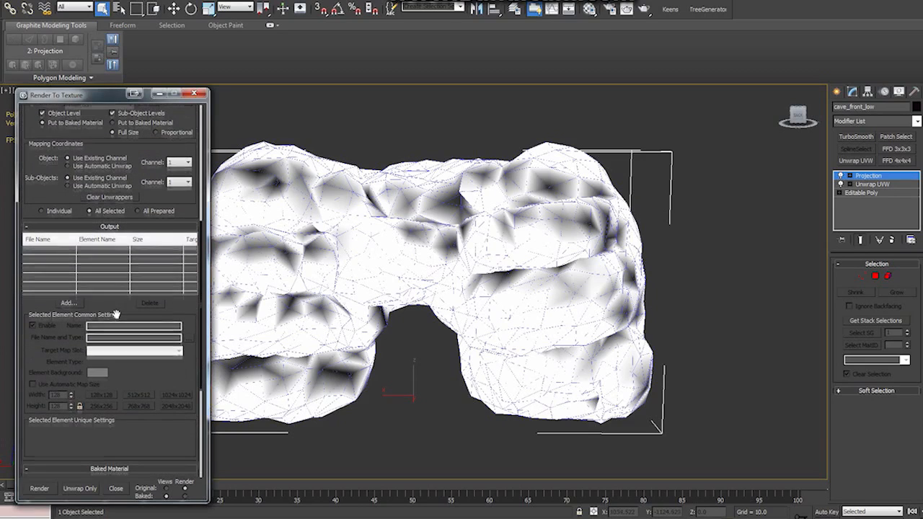
scroll(97, 327, "down", 3)
- Assign mental ray Renderer as the production renderer in the render setup
left_click(609, 8)
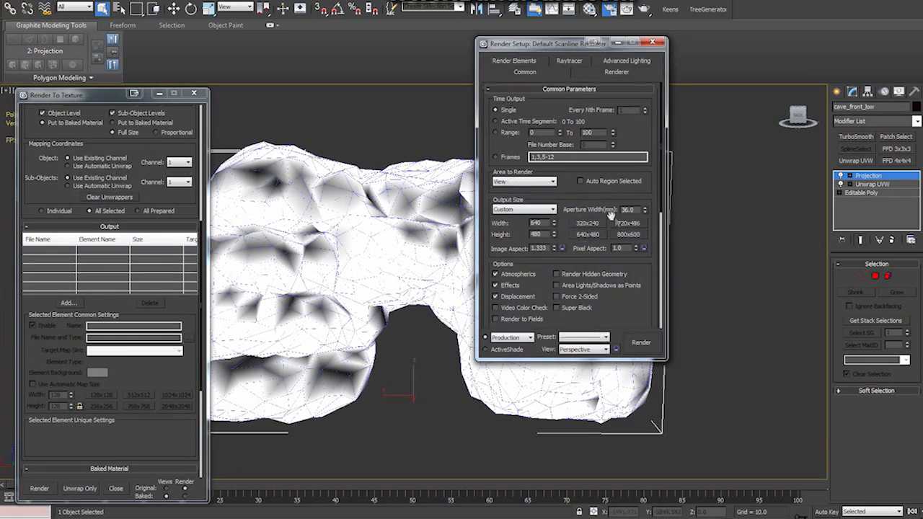
scroll(570, 217, "down", 10)
left_click(630, 275)
left_click(547, 144)
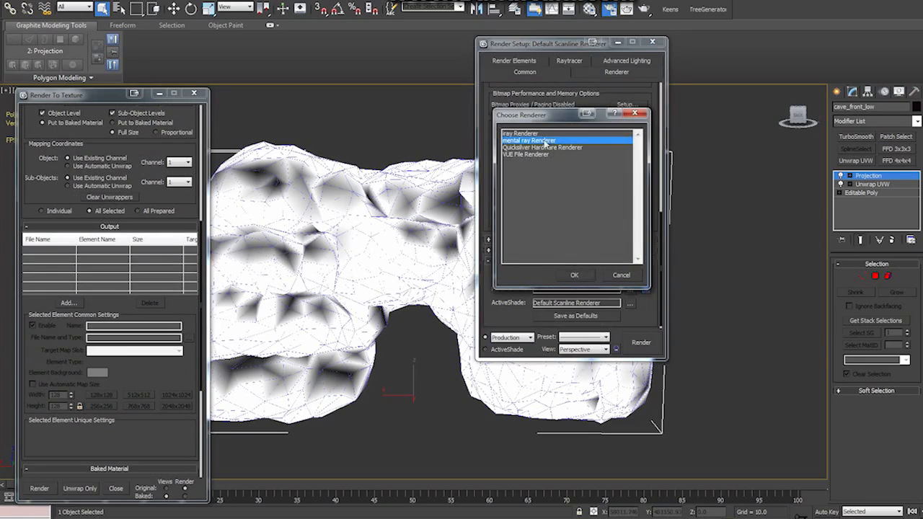
left_click(581, 278)
left_click(653, 42)
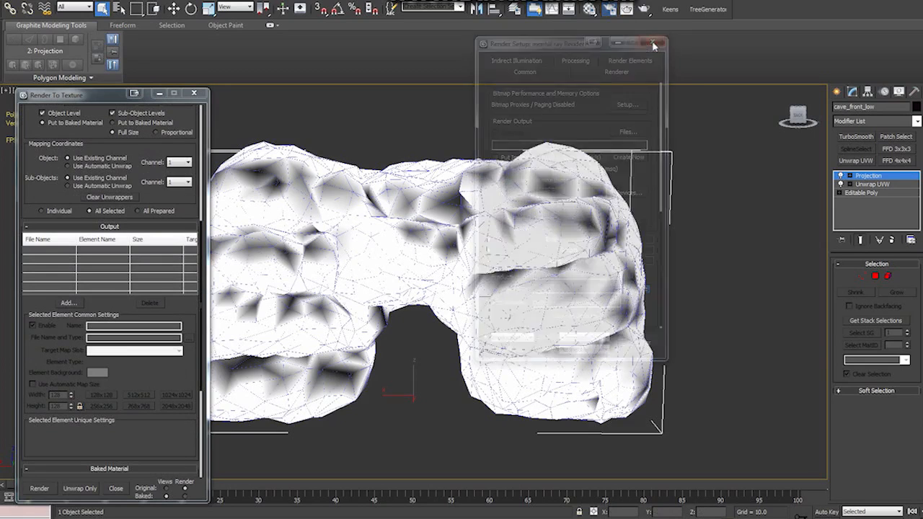
- Add DiffuseMap, HeightMap, Ambient Occlusion (MR) and NormalsMap as texture output elements for cave_front_low
left_click(72, 304)
left_click(490, 228)
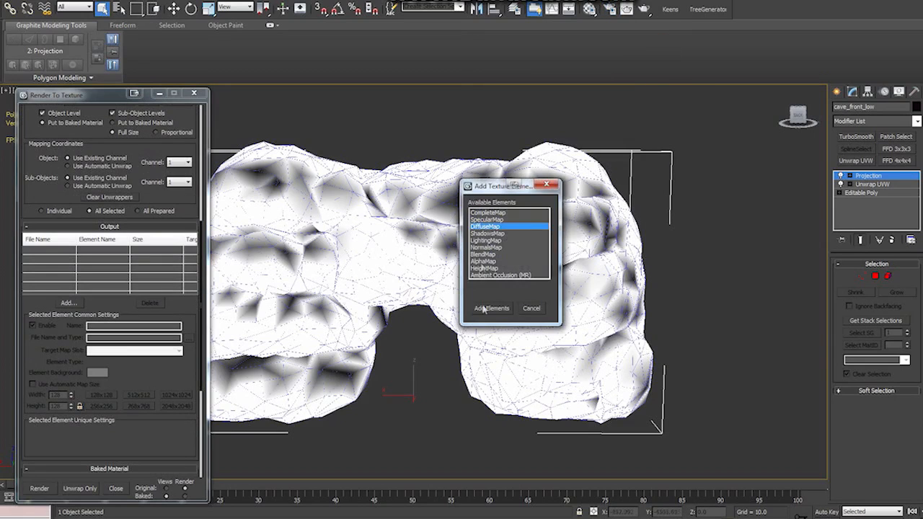
left_click(487, 310)
left_click(69, 303)
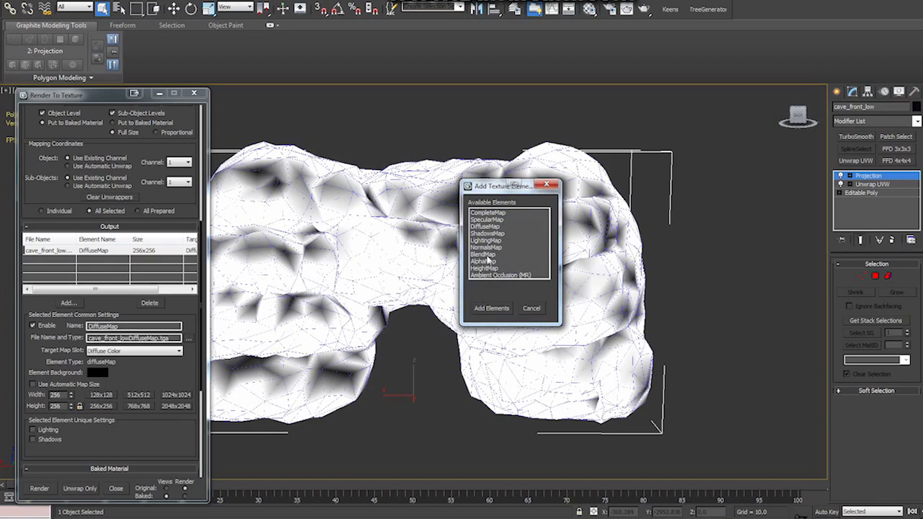
left_click(484, 268)
left_click(491, 308)
left_click(69, 303)
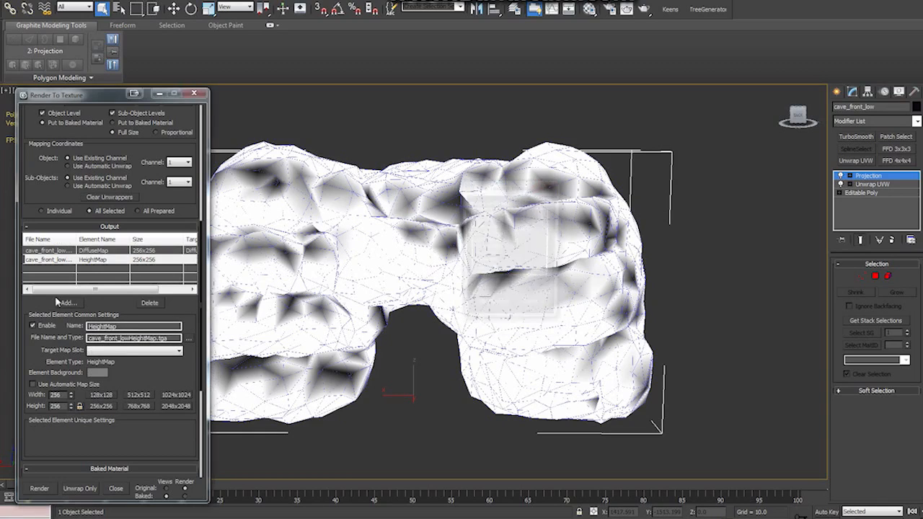
left_click(501, 275)
left_click(491, 309)
left_click(67, 303)
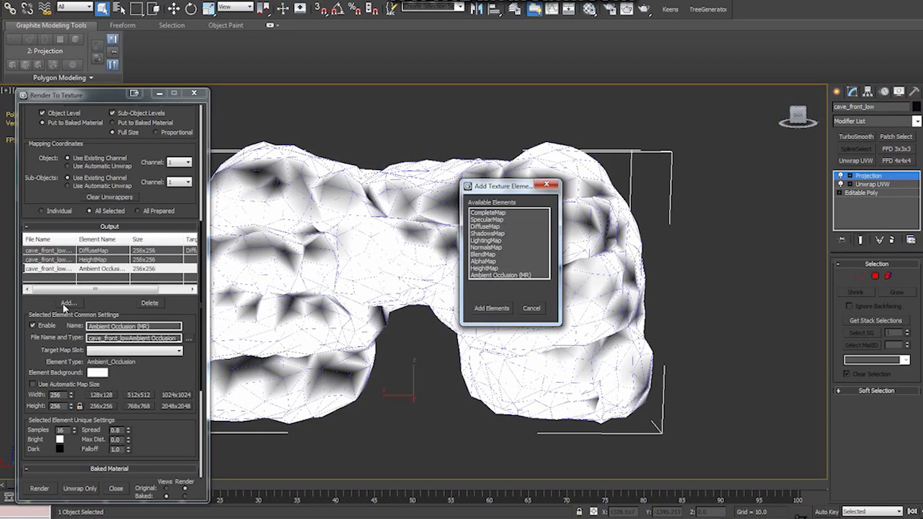
left_click(494, 248)
left_click(492, 308)
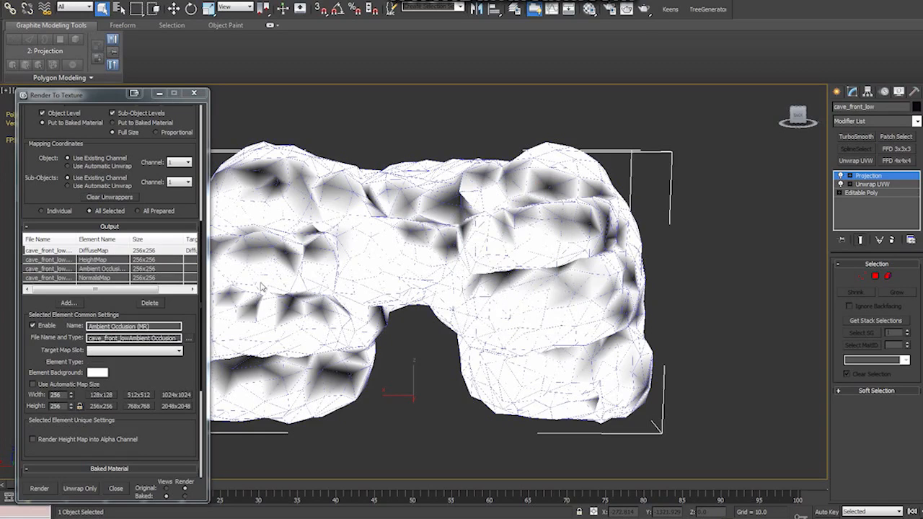
- Set the map size of the normals, ambient occlusion, height and diffuse elements to 512x512
left_click(94, 278)
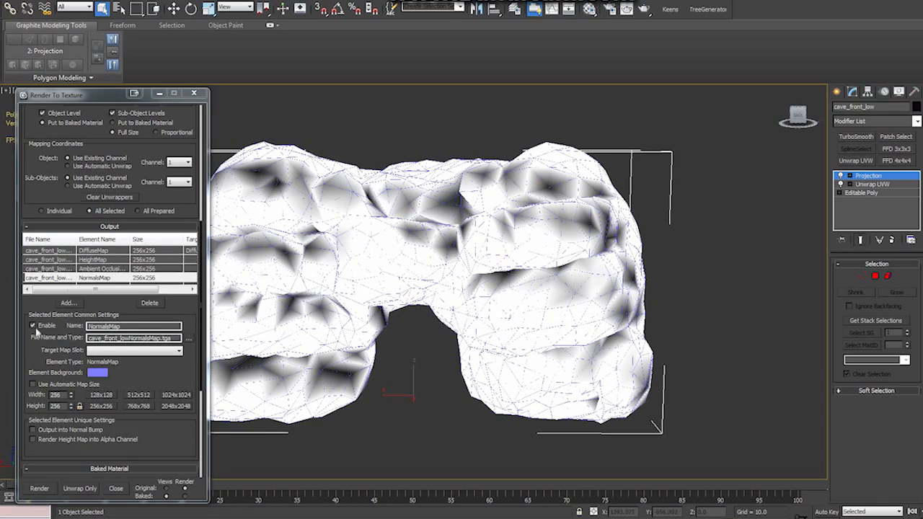
left_click(139, 396)
left_click(147, 269)
left_click(139, 395)
left_click(145, 259)
left_click(138, 396)
left_click(144, 250)
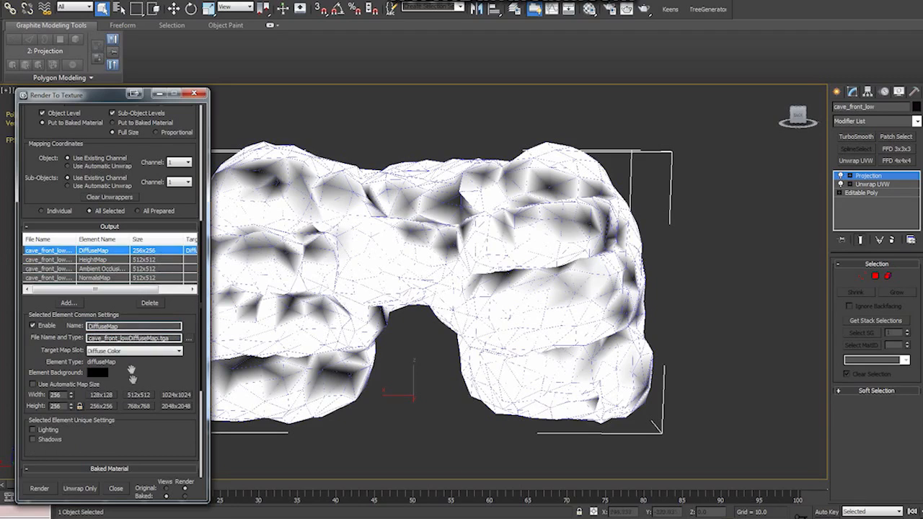
left_click(138, 396)
- Check the mental ray sampling quality settings and render the texture maps, continuing without target map slots for the height and ambient occlusion elements
key("F10")
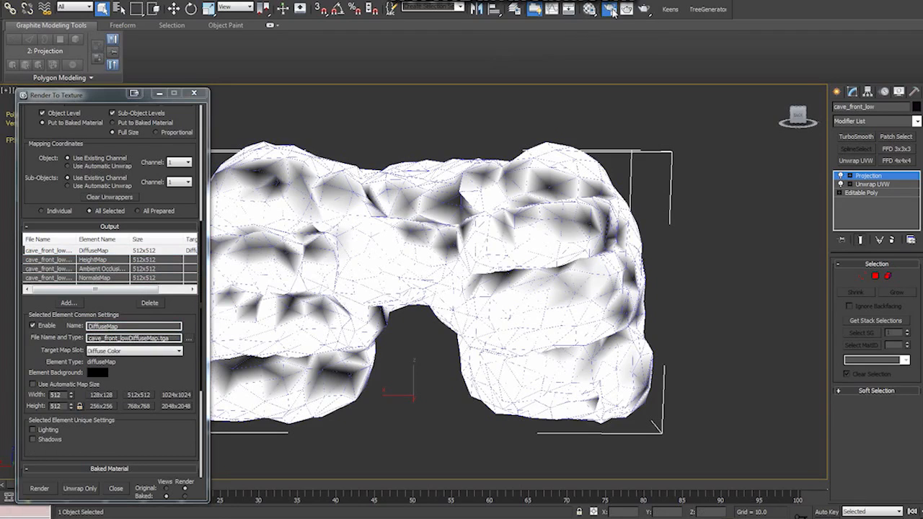
left_click(617, 72)
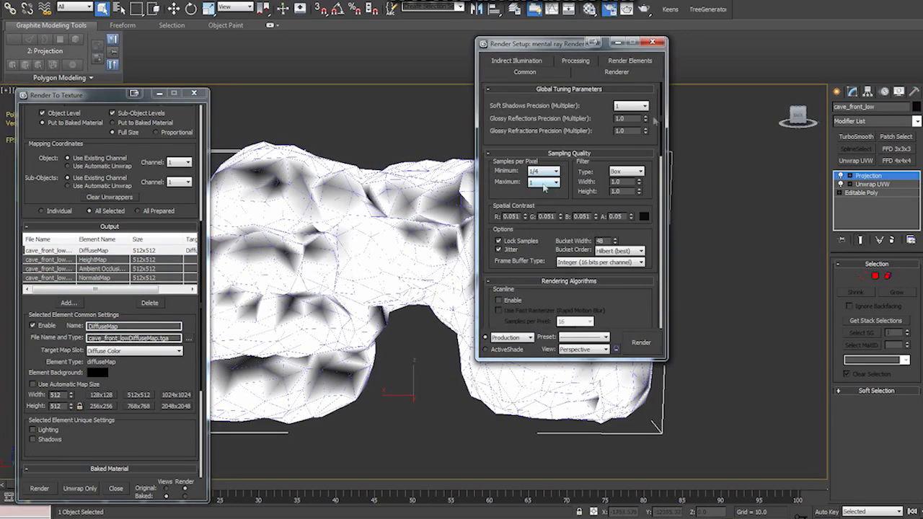
left_click(652, 42)
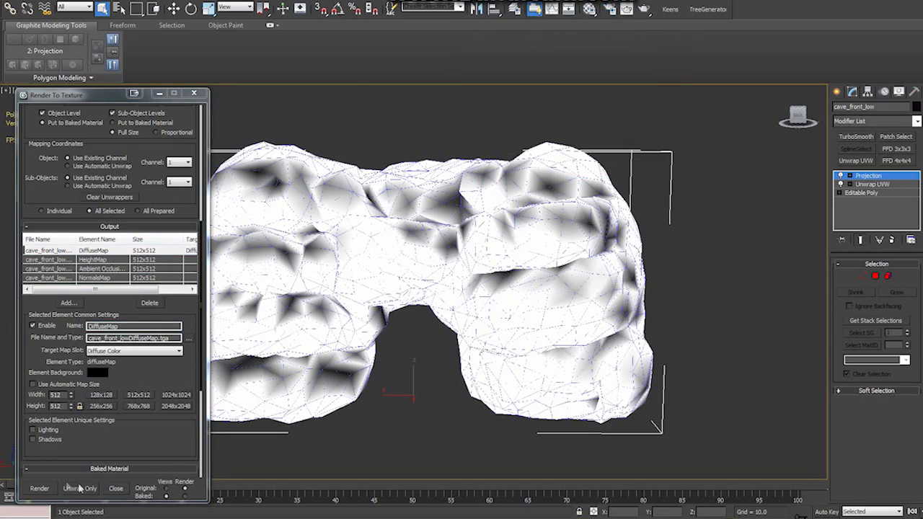
left_click(40, 489)
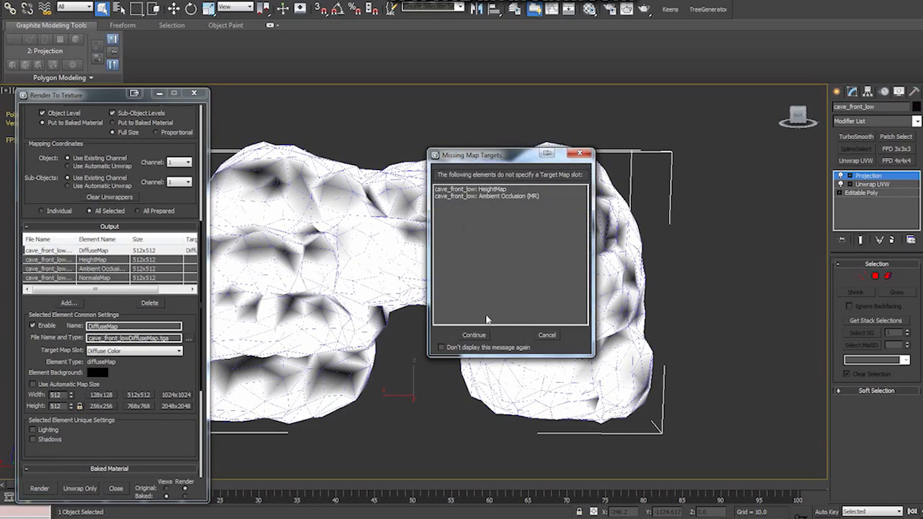
left_click(474, 335)
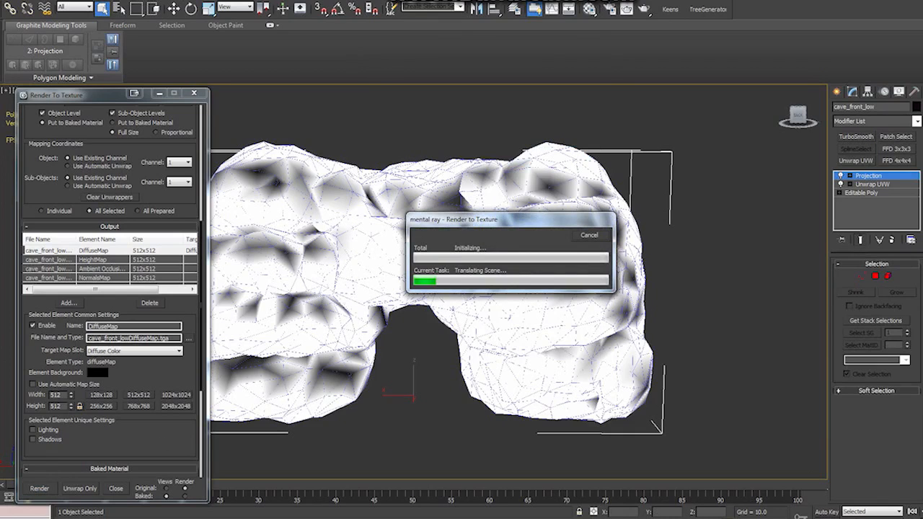
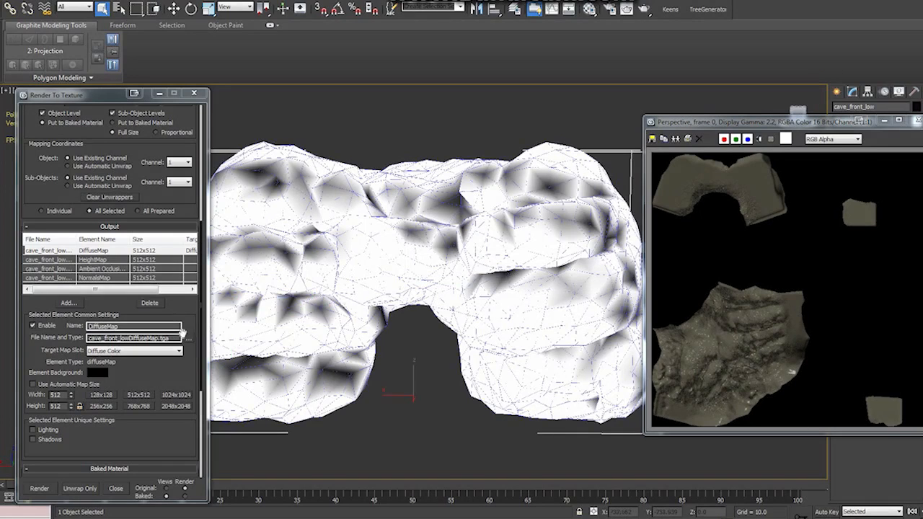
- Preview the baked ambient occlusion, diffuse and height map TGA files in the cave tutorial folder, leaving the output file name unchanged
left_click(190, 345)
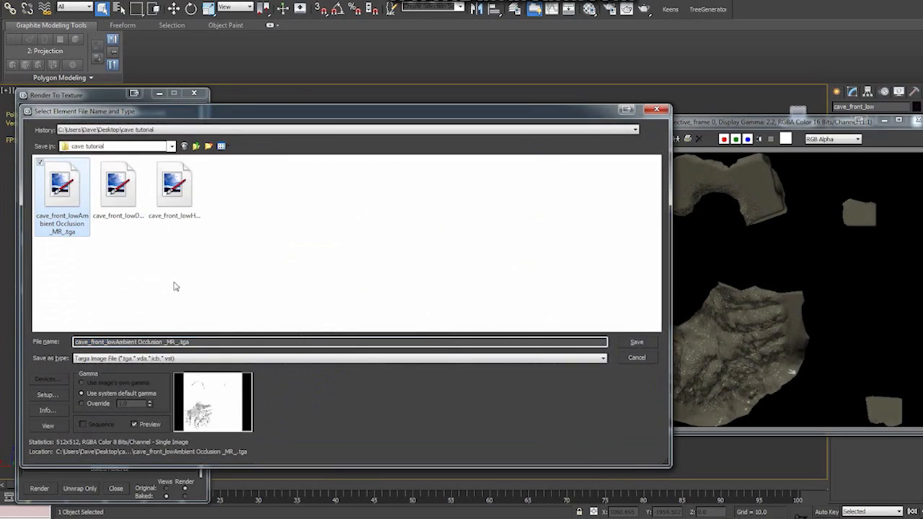
key("Right")
key("Left")
key("Left")
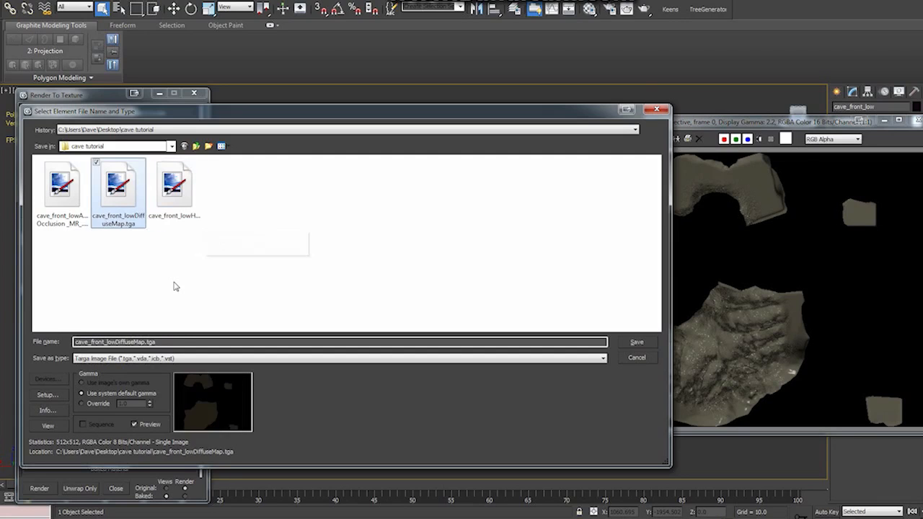
key("Right")
key("Right")
key("Left")
key("Right")
key("Left")
key("Left")
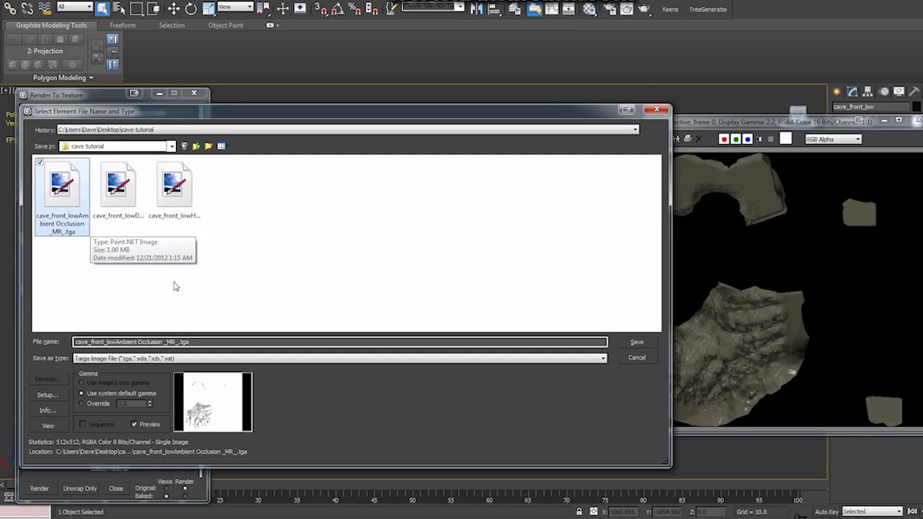
key("Right")
key("Left")
key("Right")
key("Right")
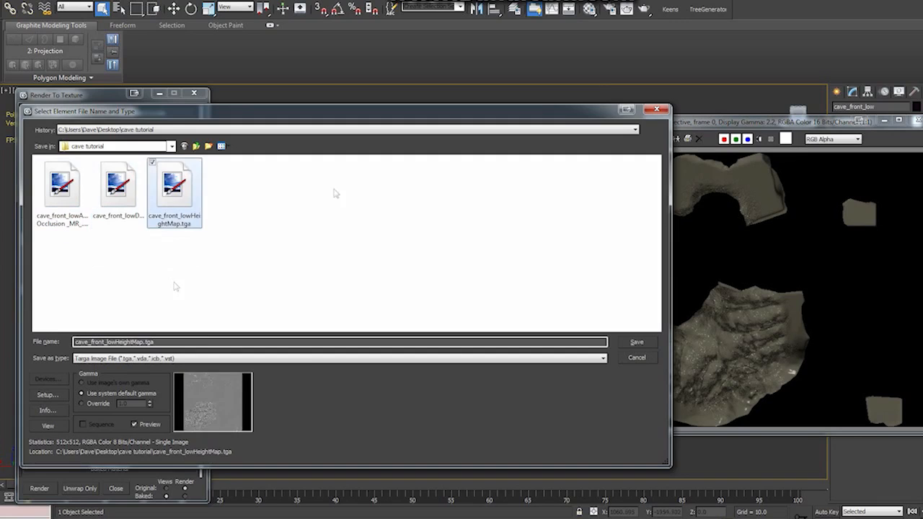
left_click(656, 109)
- Close the rendered frame and Render To Texture windows and return to the Unwrap UVW modifier of cave_front_low, accepting the topology warning
left_click(917, 121)
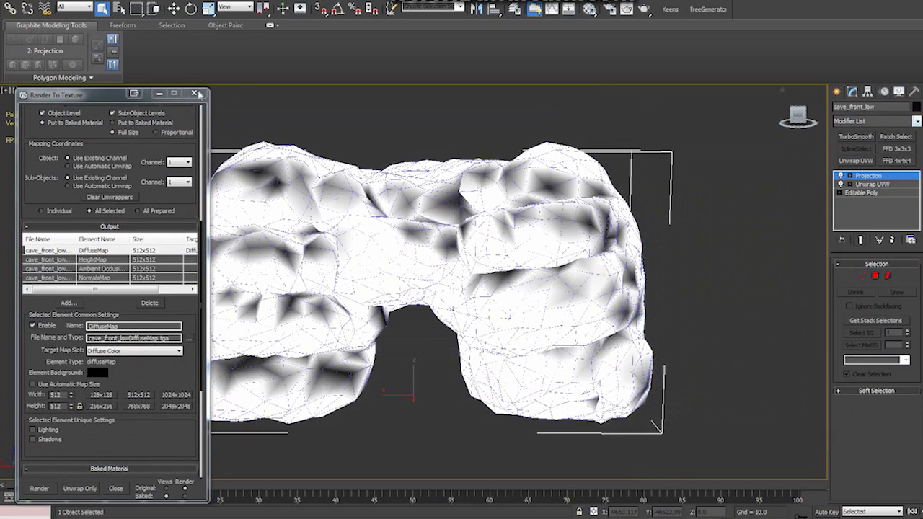
left_click(194, 94)
left_click(873, 184)
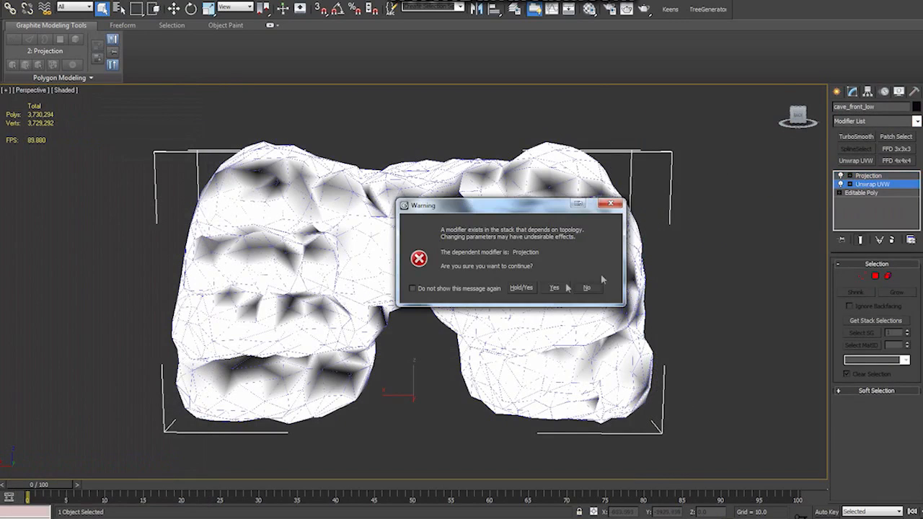
left_click(554, 288)
- Hide the Hi Poly layer so that only the low poly cave entrance is displayed
left_click(514, 8)
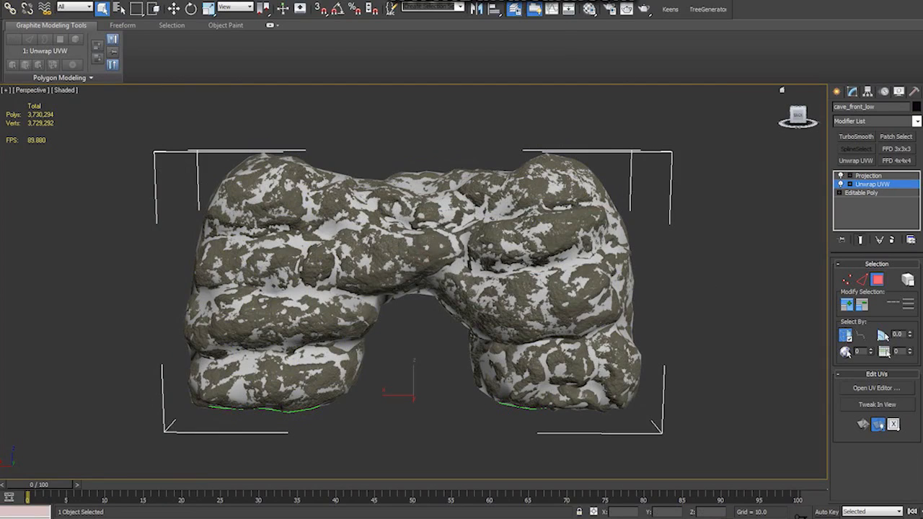
left_click(753, 261)
left_click(820, 198)
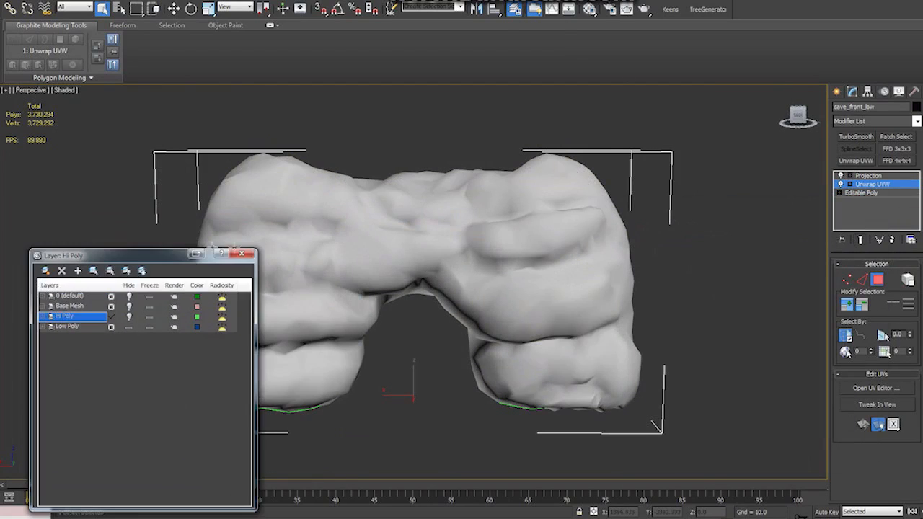
- Open the UV editor for the low poly cave in vertex mode, turn off its checker background and clear the selection
key("1")
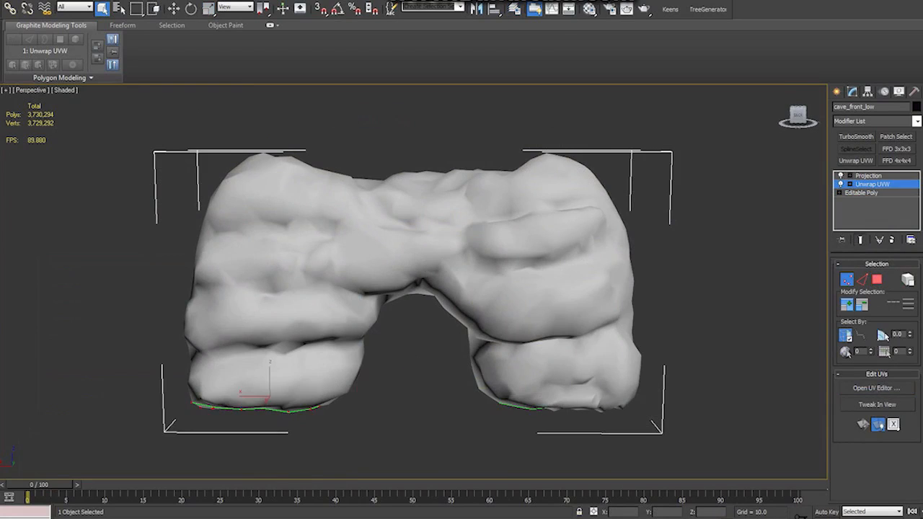
left_click(876, 388)
left_click_drag(454, 133, 437, 127)
left_click(693, 124)
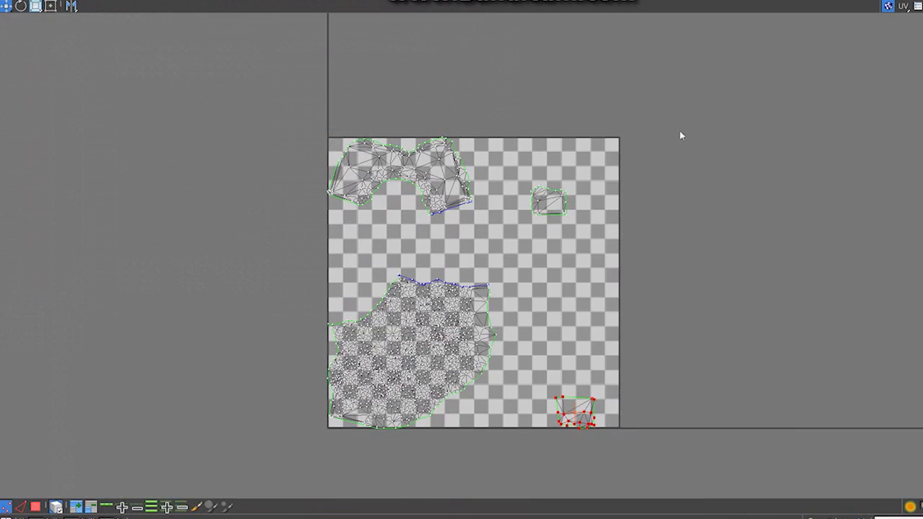
left_click(888, 7)
middle_click_drag(554, 297, 603, 275)
scroll(605, 275, "up", 2)
left_click(616, 268)
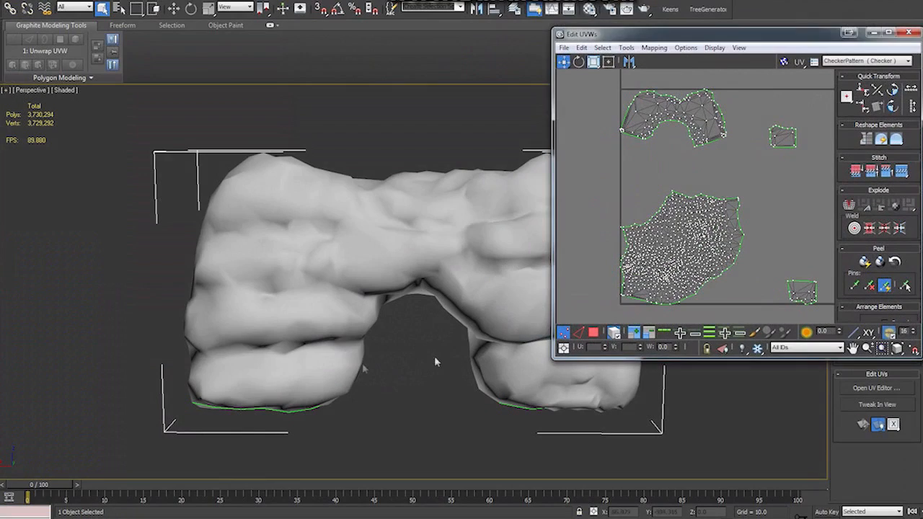
- Show the checker material on the low poly cave and examine its front and underside for UV stretching
key("m")
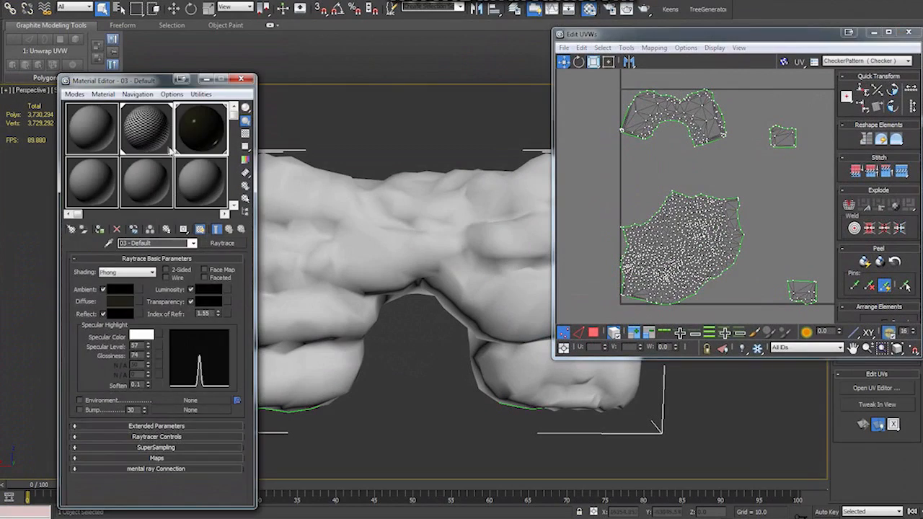
left_click(148, 129)
left_click_drag(133, 81, 99, 79)
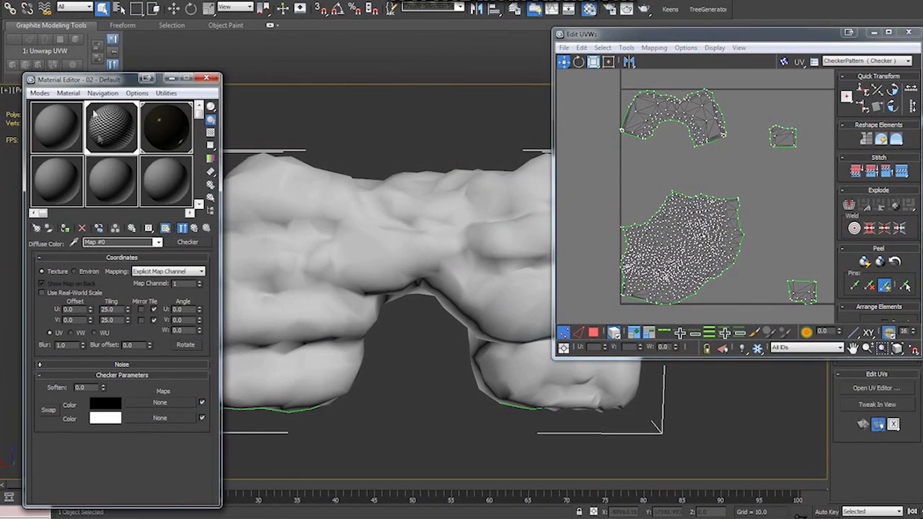
left_click_drag(156, 186, 319, 238)
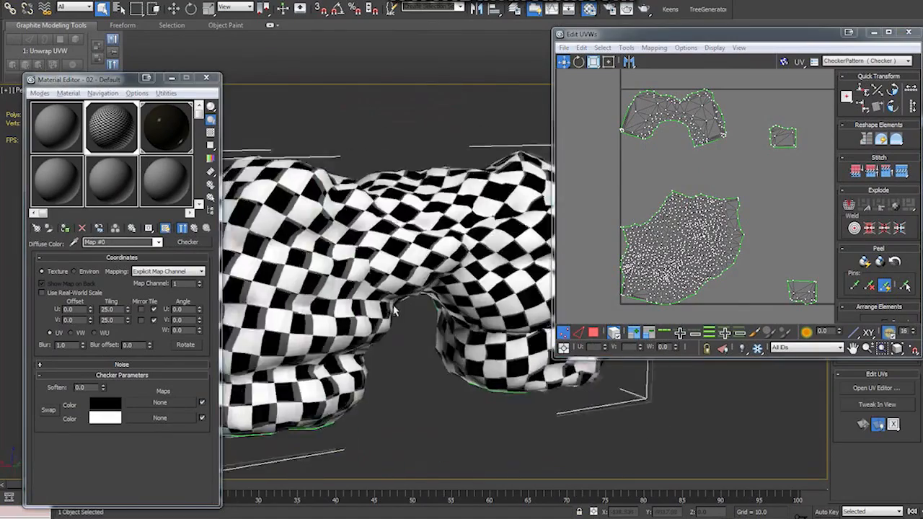
middle_click_drag(369, 310, 214, 113, "alt")
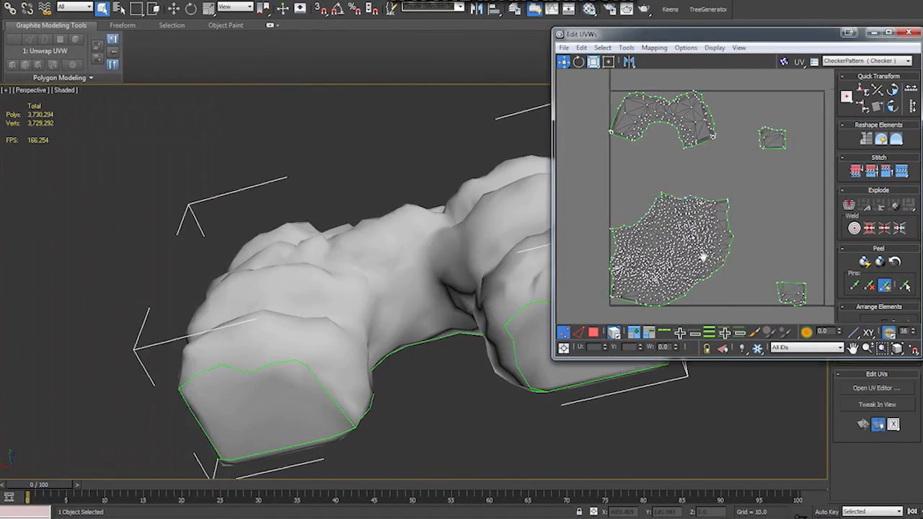
- Switch to UV polygon selection and move the arch-shaped shell and the two small base shells outside the UV square
key("3")
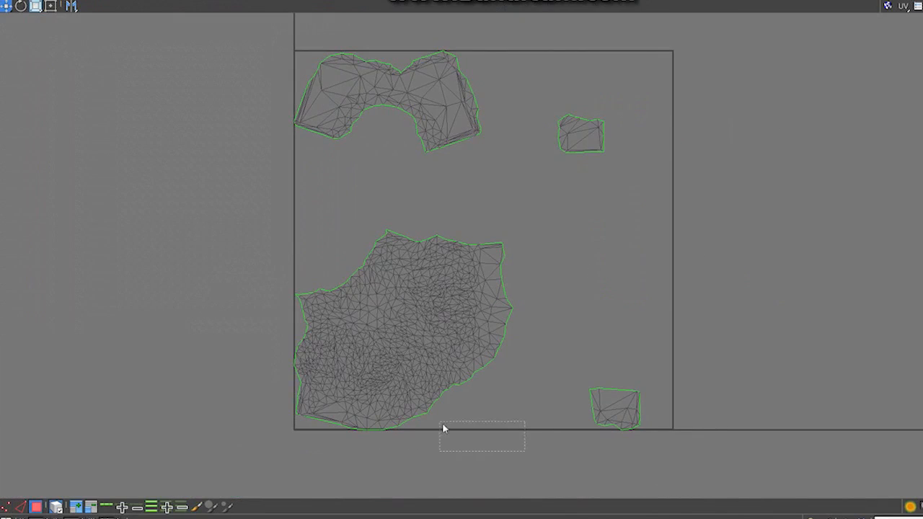
left_click_drag(398, 373, 406, 365)
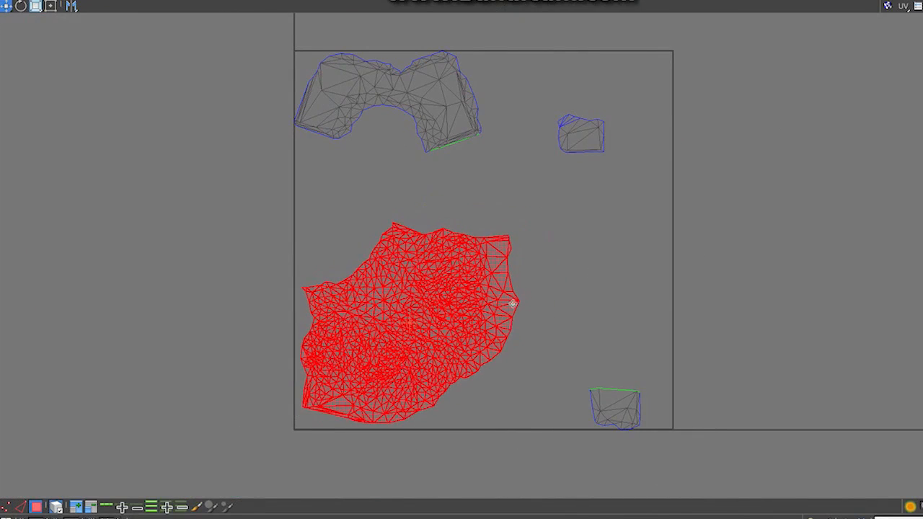
left_click_drag(395, 74, 413, 129)
left_click_drag(607, 405, 505, 384)
left_click_drag(579, 147, 403, 193)
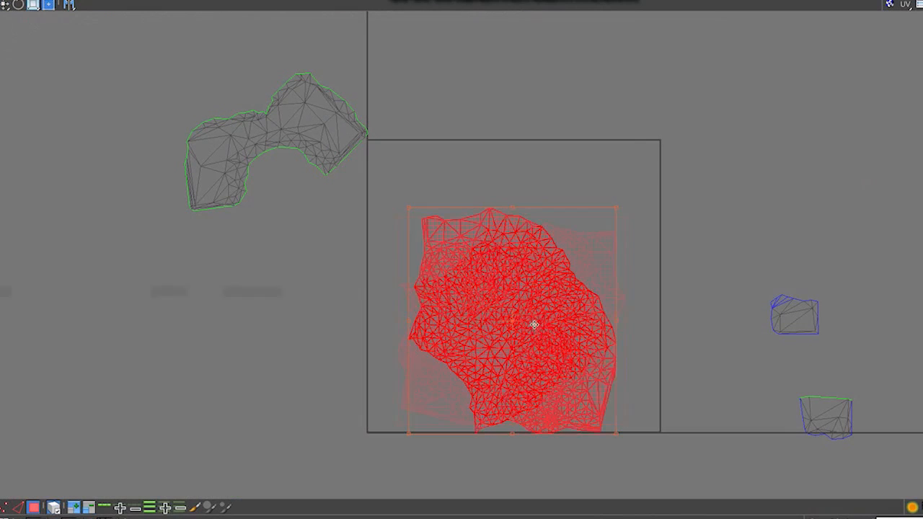
- Rotate the large front shell horizontally and fit it across the width of the UV square's lower part
left_click_drag(544, 328, 556, 354)
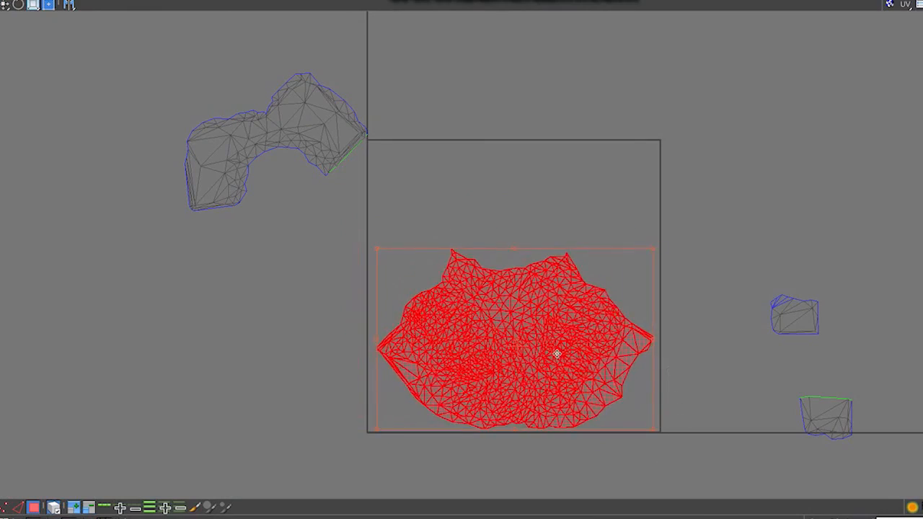
scroll(519, 426, "up", 3)
scroll(518, 425, "up", 2)
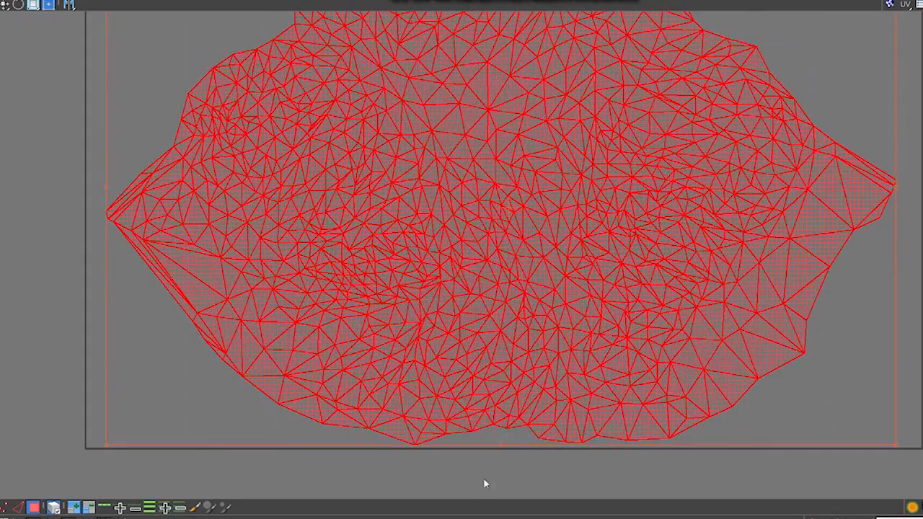
scroll(485, 477, "down", 5)
- Move the arch-shaped shell and the two small base shells back into the UV square, around the large front shell
left_click_drag(291, 175, 470, 230)
left_click_drag(780, 355, 584, 219)
left_click_drag(803, 454, 596, 282)
left_click(701, 381)
- Fine-tune the positions of the four UV shells so they sit inside the UV square without overlapping
scroll(611, 426, "up", 5)
middle_click_drag(610, 426, 723, 314)
left_click_drag(521, 283, 523, 270)
scroll(568, 357, "down", 3)
left_click(748, 270)
scroll(685, 245, "down", 1)
left_click_drag(528, 117, 531, 115)
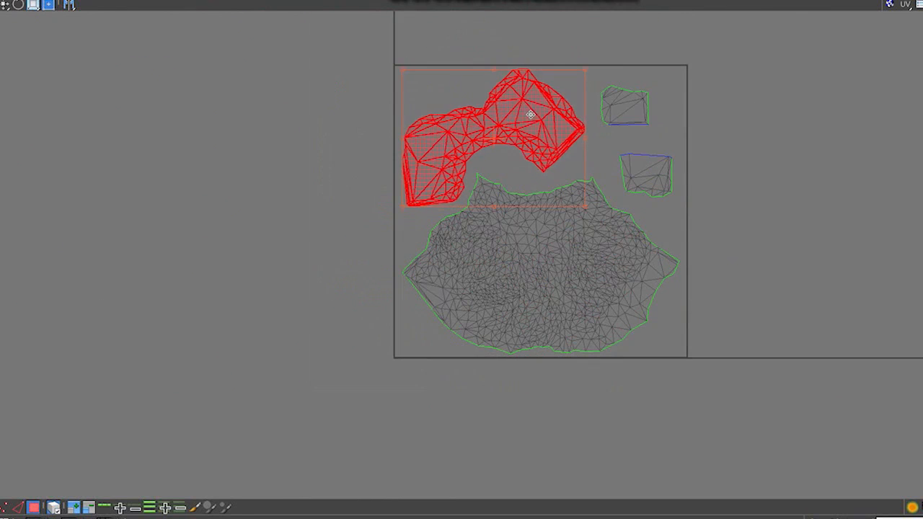
left_click_drag(632, 120, 627, 116)
left_click_drag(644, 173, 645, 160)
left_click(785, 233)
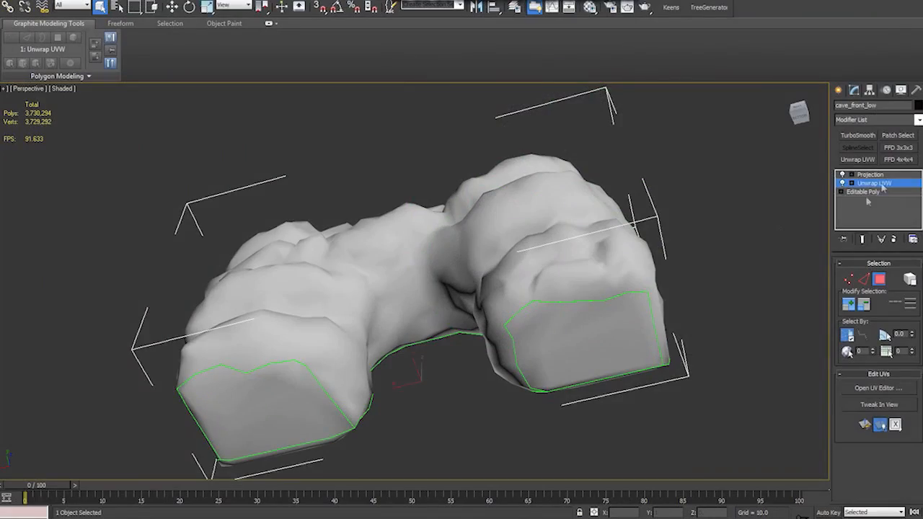
- Display the checker map on the model to examine the new UV layout from the back, then hide the map again
left_click(682, 239)
key("m")
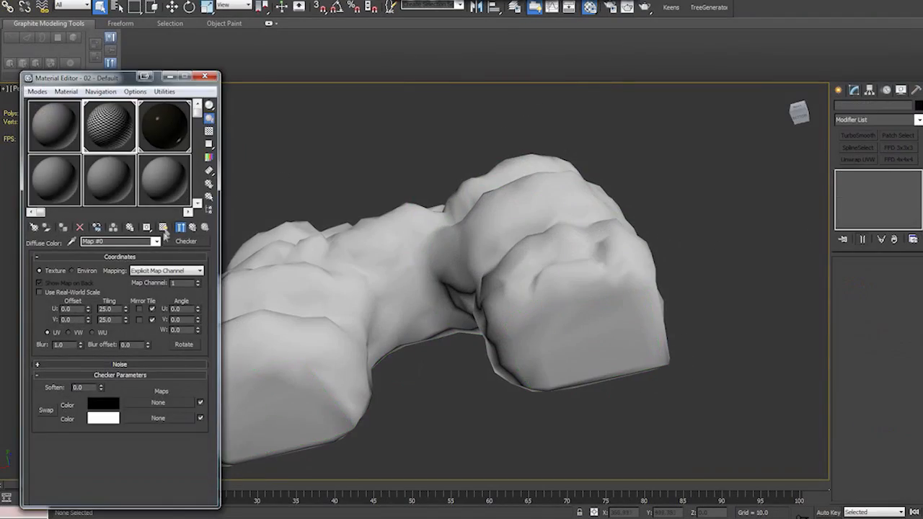
left_click(163, 228)
middle_click_drag(403, 288, 314, 300, "alt")
left_click(164, 228)
left_click(205, 75)
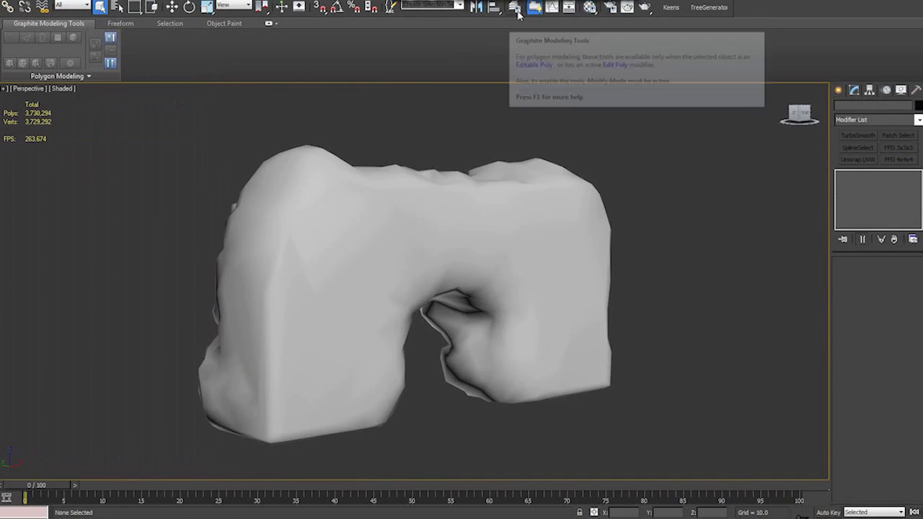
- Select cave_front_low and check the layer visibility for the high and low poly meshes
left_click(514, 7)
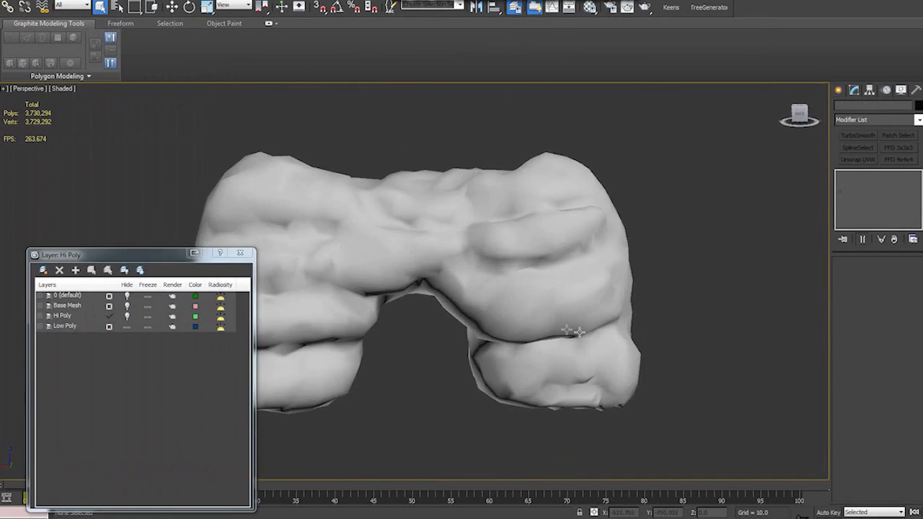
left_click(582, 325)
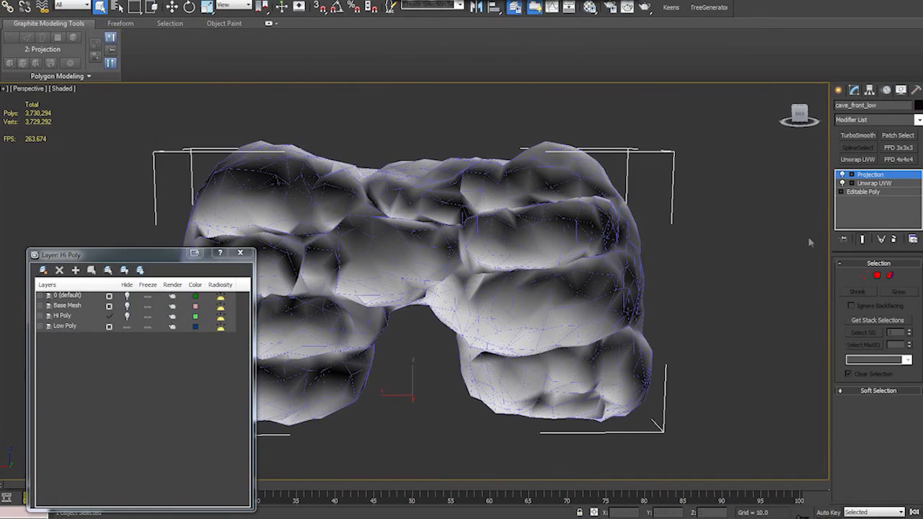
left_click(241, 253)
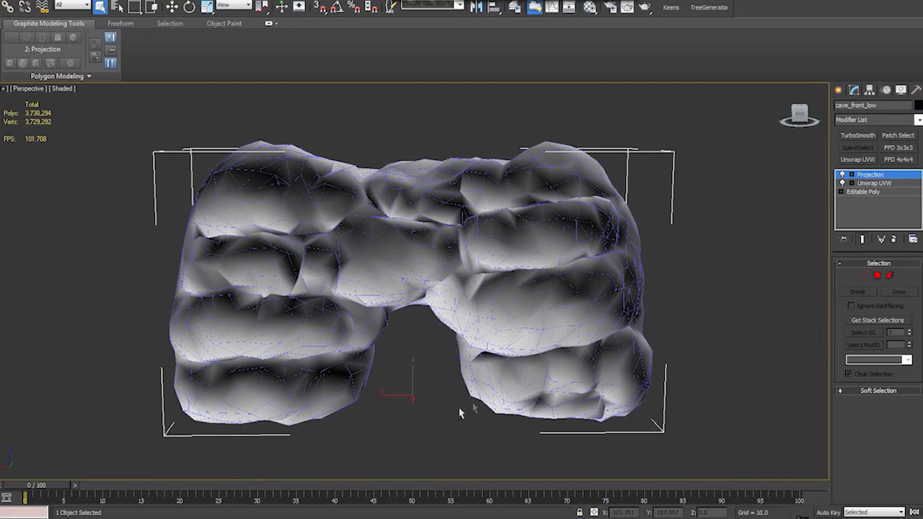
- Open Render To Texture and set the DiffuseMap element to 2048x2048 with the file name Cave_Diffuse.tga
key("0")
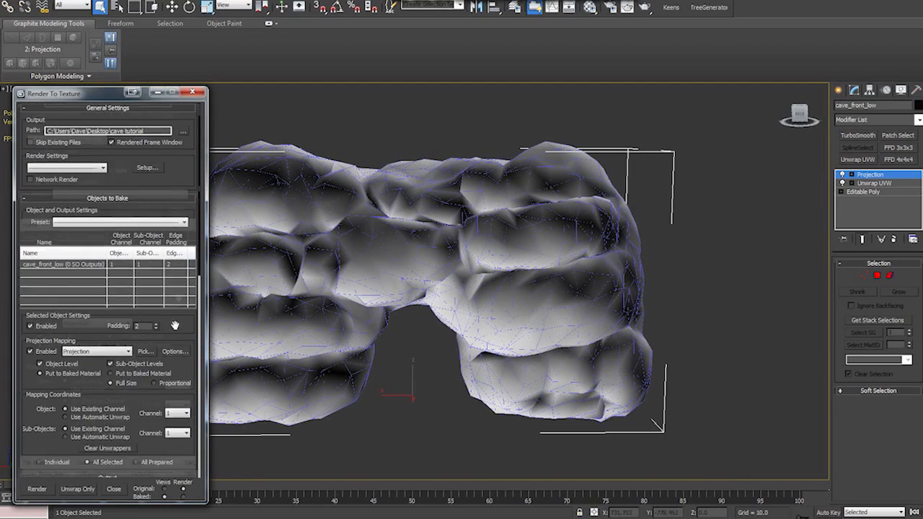
scroll(156, 251, "down", 5)
scroll(156, 251, "down", 2)
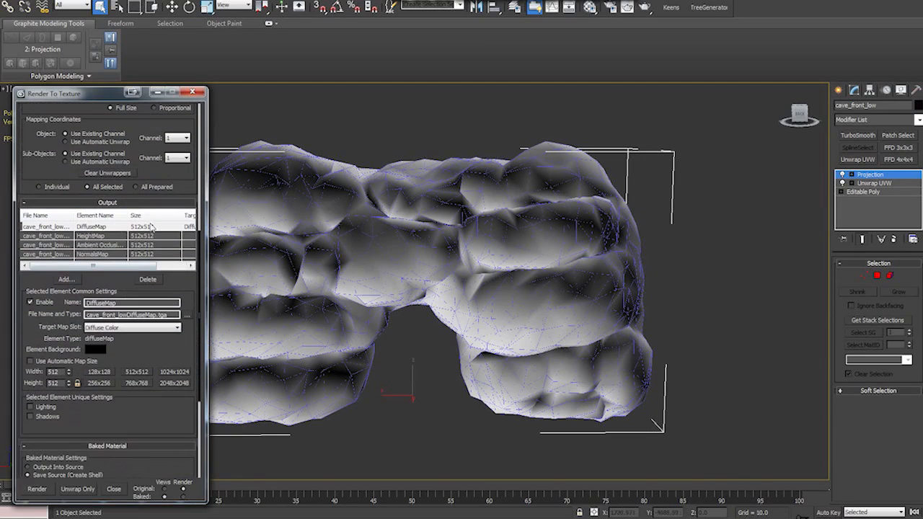
left_click(174, 383)
double_click(170, 314)
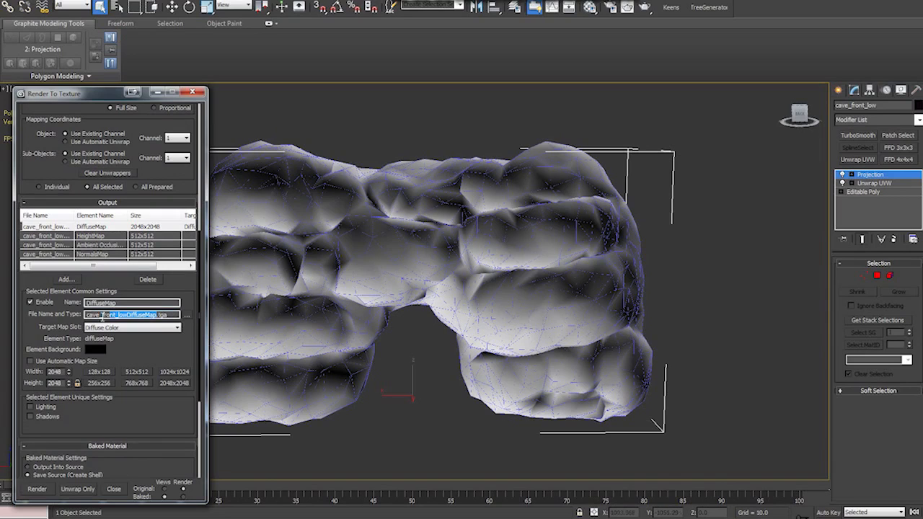
type("Ca")
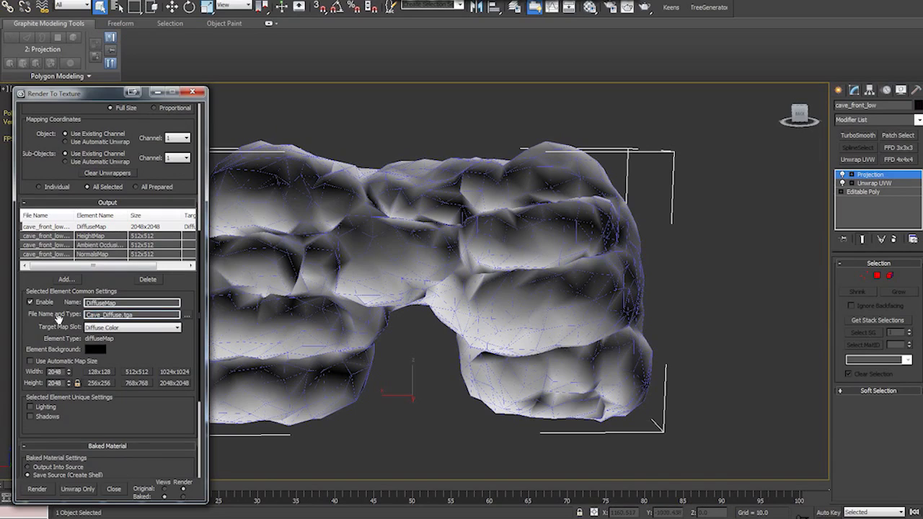
- Set the HeightMap element to 2048x2048 and rename its output file Cave_HeightMap.tga
left_click(83, 238)
left_click(174, 383)
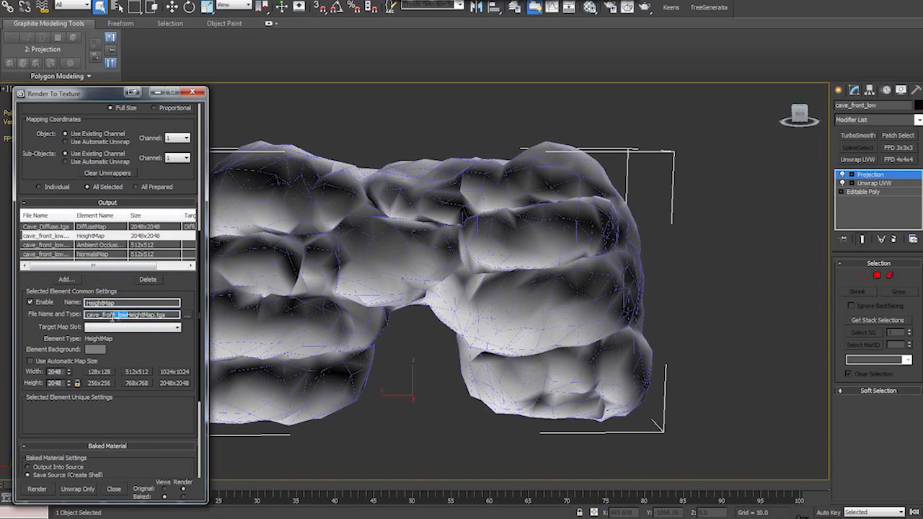
key("BackSpace")
- Set the Ambient Occlusion (MR) element to 2048x2048 and rename its output file Cave_AO.tga
left_click(108, 246)
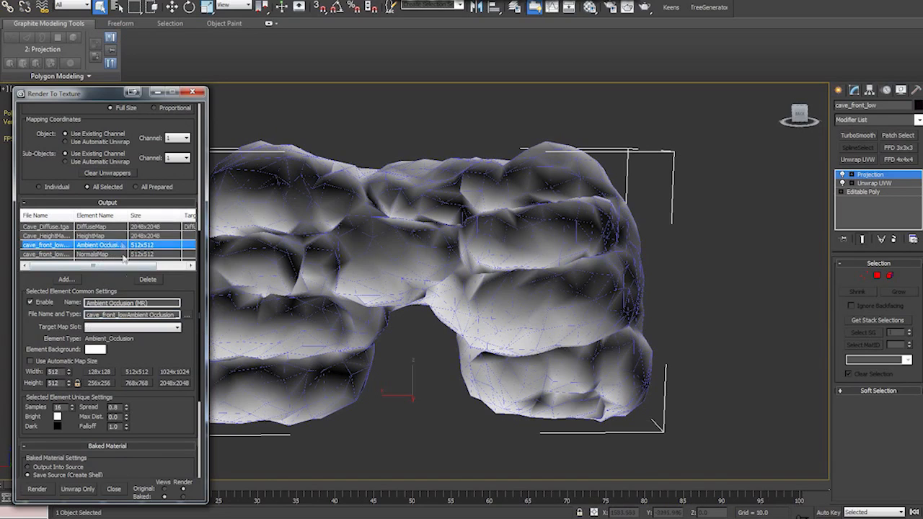
left_click(173, 383)
left_click_drag(127, 315, 36, 309)
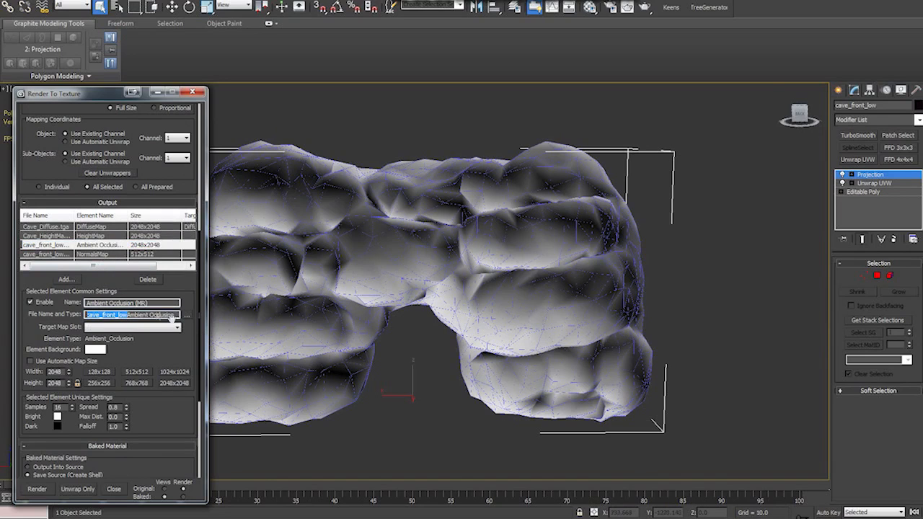
left_click_drag(171, 316, 14, 312)
key("Delete")
key("Delete")
key("Delete")
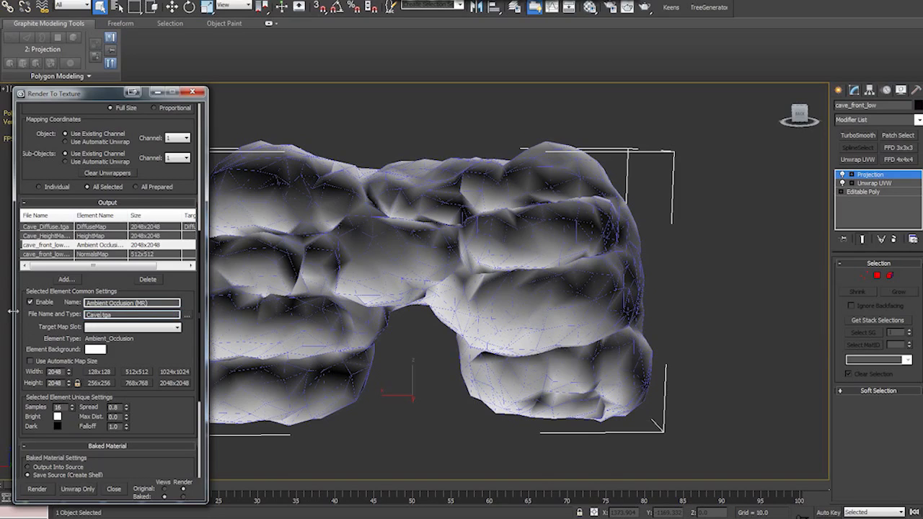
- Set the NormalsMap element to 2048x2048 and rename its output file Cave_Normal.tga
left_click(137, 253)
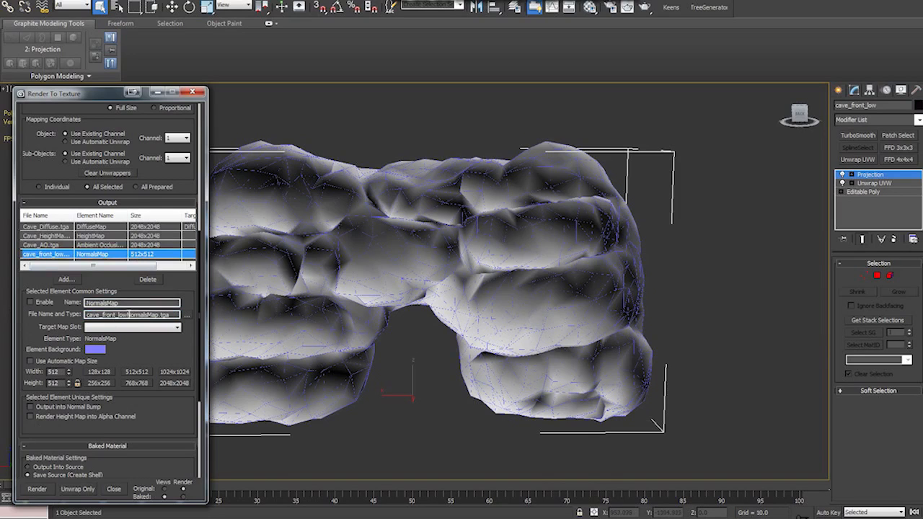
left_click_drag(129, 315, 104, 318)
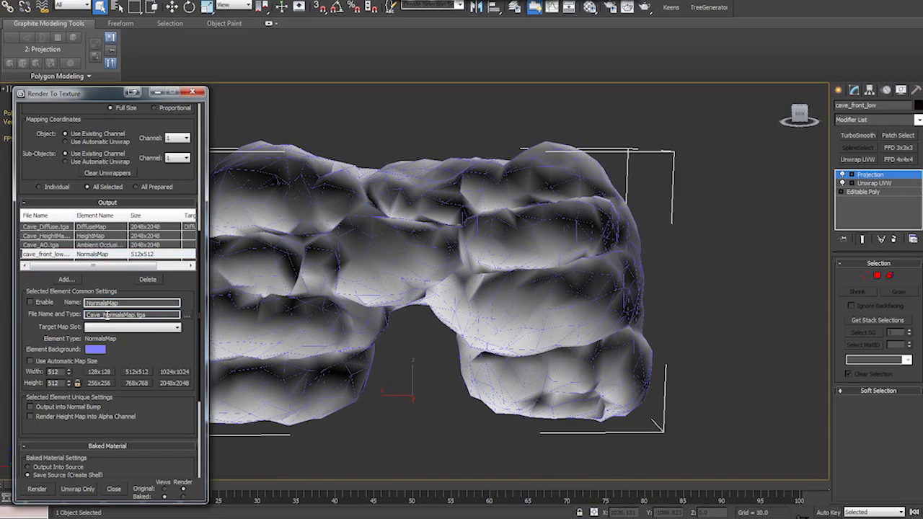
left_click(173, 385)
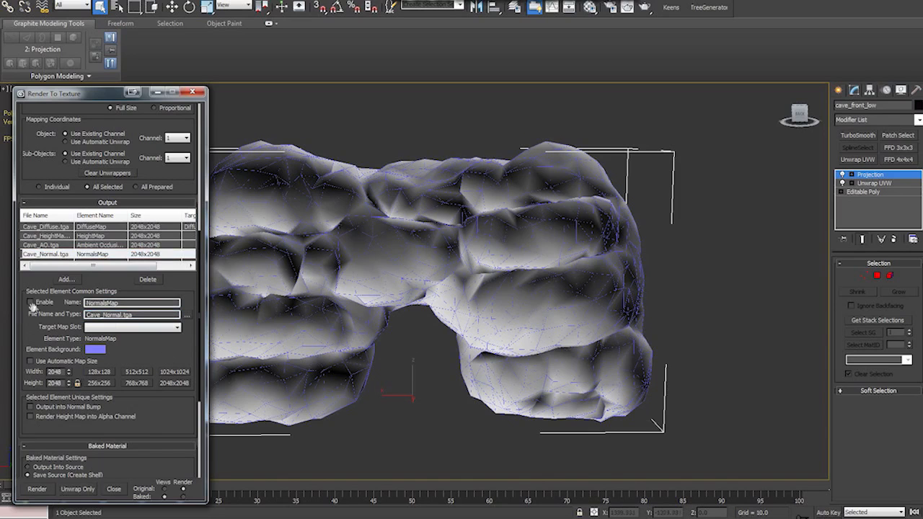
left_click(592, 10)
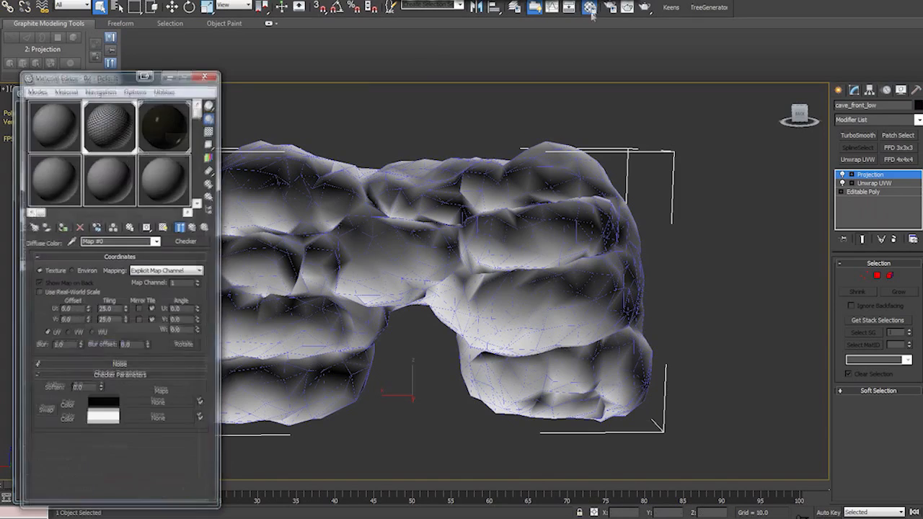
left_click_drag(99, 77, 270, 86)
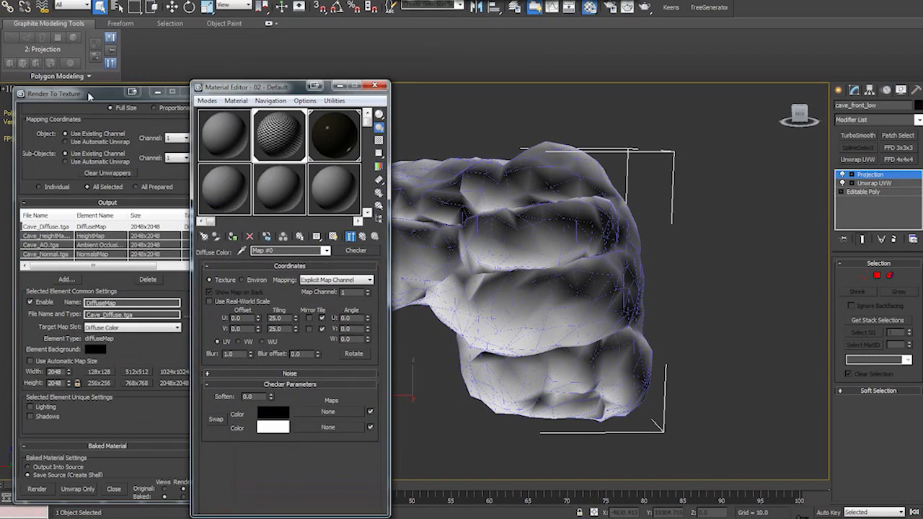
left_click(374, 85)
- Set the mental ray samples per pixel to minimum 1 and maximum 64 and bake the enabled texture elements
key("F10")
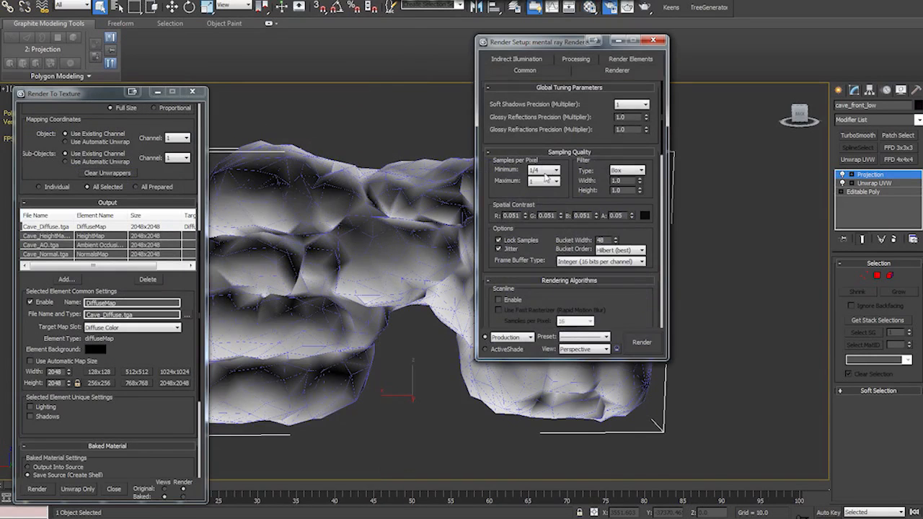
left_click(556, 169)
left_click(538, 200)
left_click(554, 181)
left_click(538, 232)
left_click(653, 40)
left_click(37, 492)
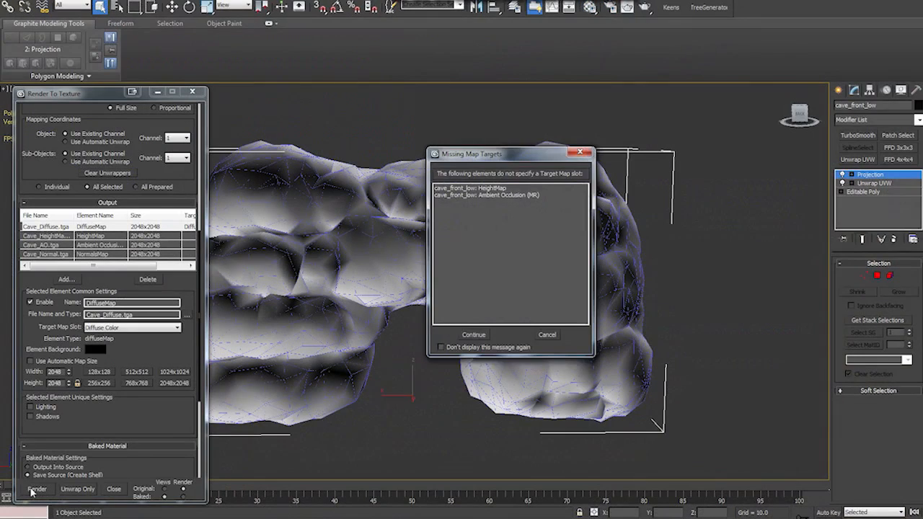
left_click(474, 336)
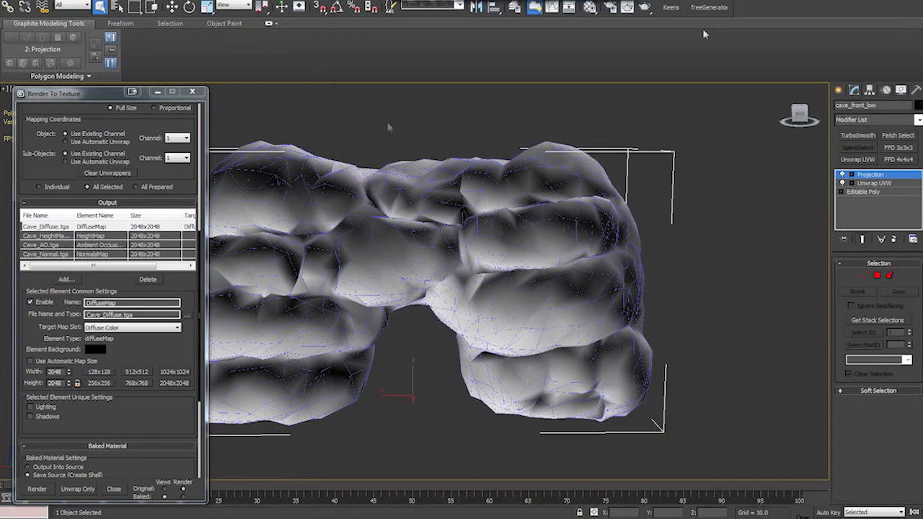
- Preview the baked ambient occlusion, diffuse and height map files in the cave tutorial folder
left_click(188, 315)
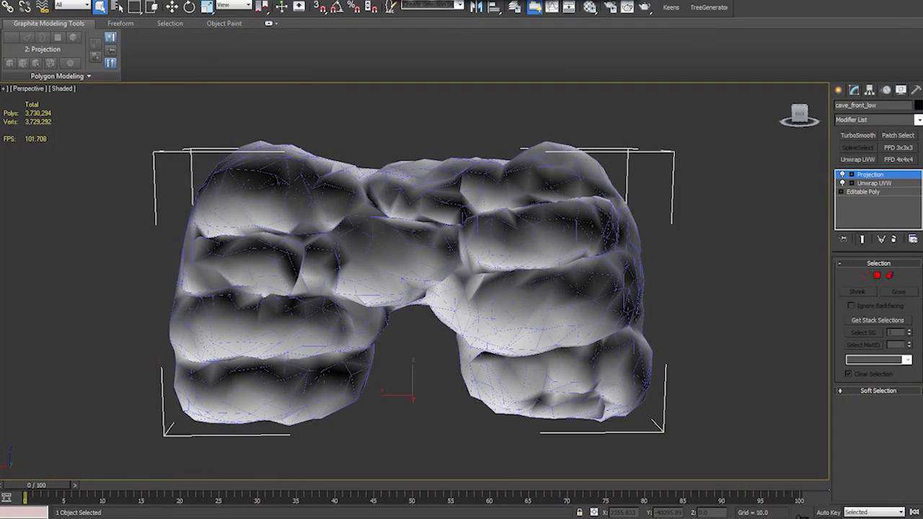
left_click(429, 470)
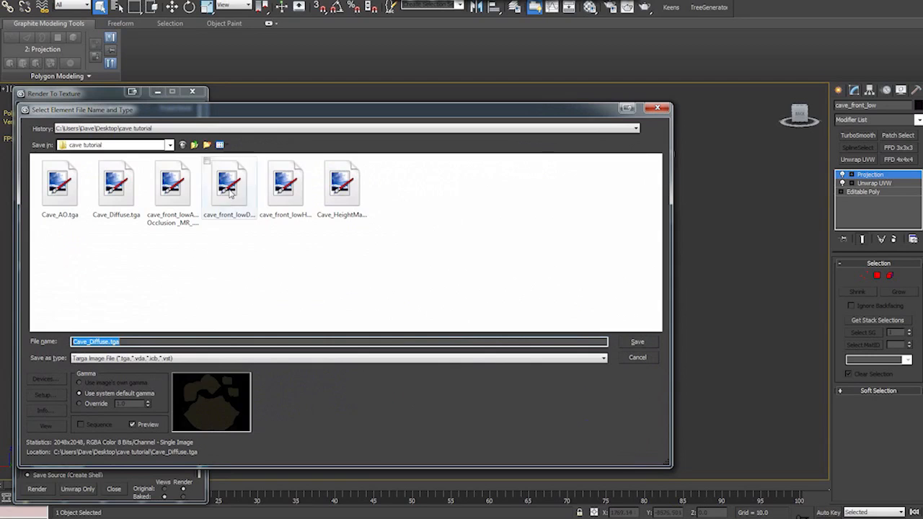
left_click(229, 189)
left_click(61, 186)
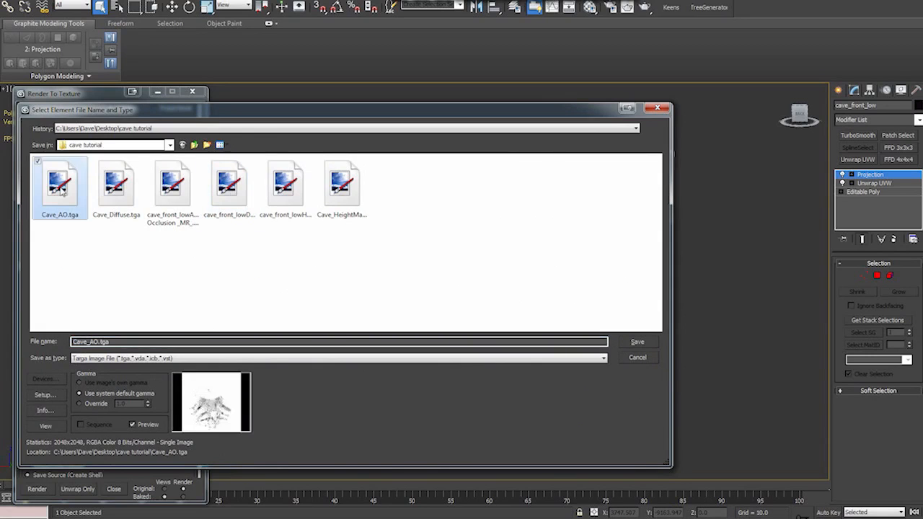
key("Right")
key("Right")
key("Right")
key("Right")
key("Right")
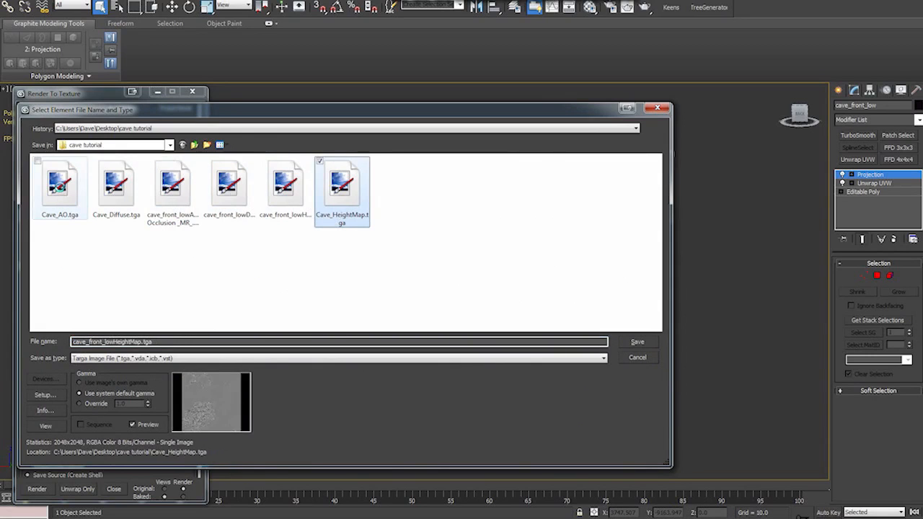
key("Return")
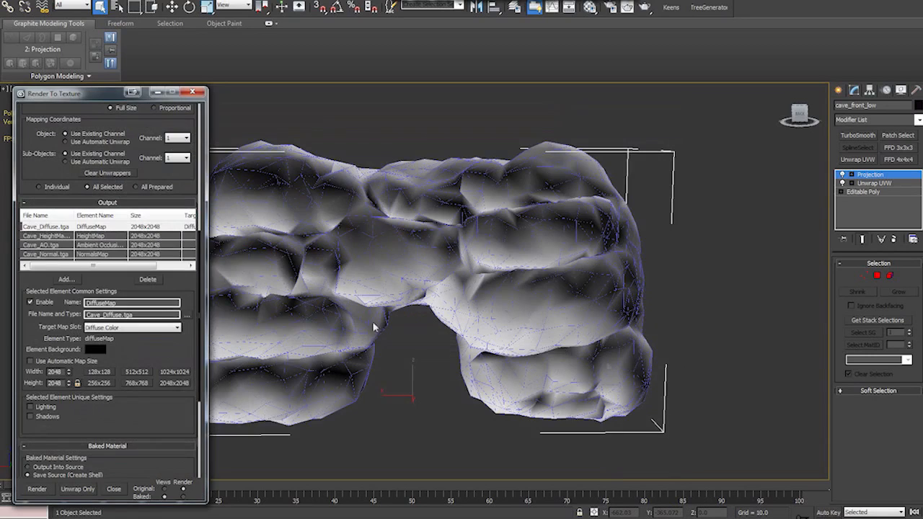
- Disable the diffuse, height and ambient occlusion elements and enable the NormalsMap element
left_click(43, 237)
left_click(31, 303)
left_click(41, 246)
left_click(31, 303)
left_click(40, 255)
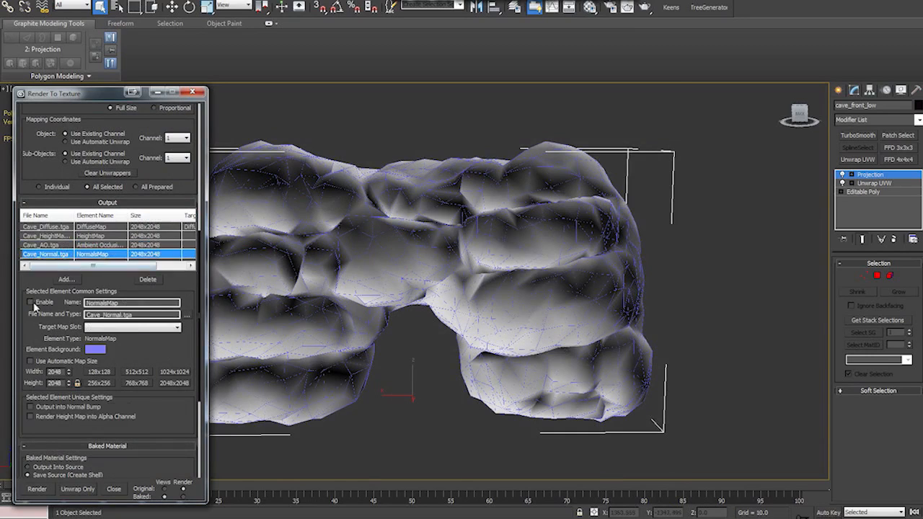
left_click(31, 303)
- Sort the output elements by file name and check which of them are enabled
left_click(38, 216)
left_click(57, 227)
left_click(55, 236)
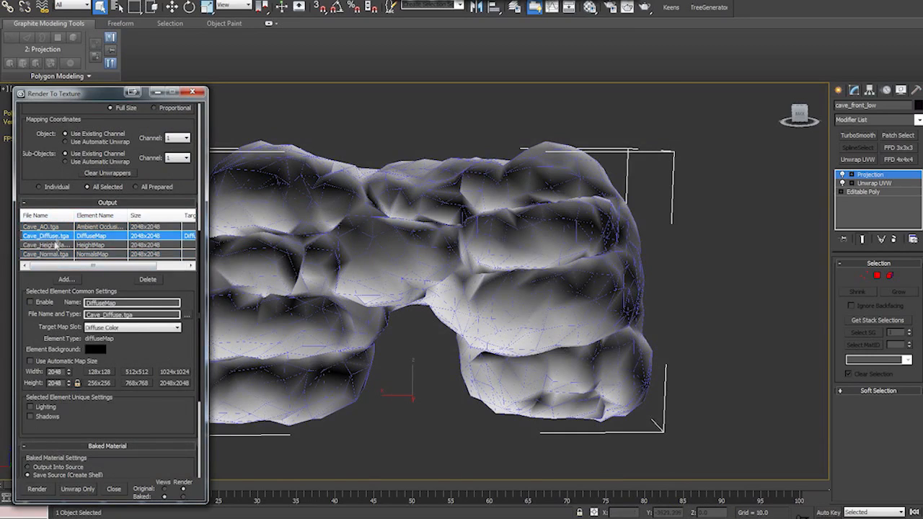
left_click(54, 245)
left_click(52, 253)
left_click(52, 237)
left_click(52, 246)
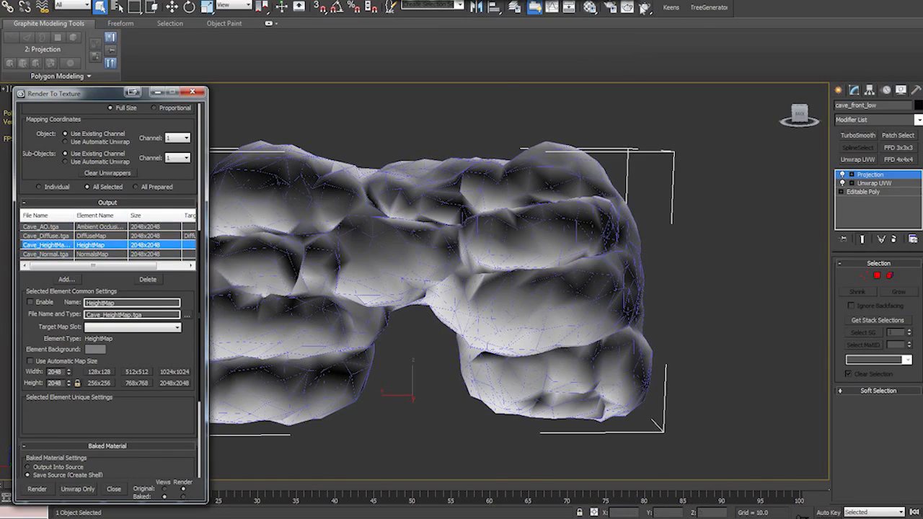
- Assign the Default Scanline Renderer as the production renderer and select the NormalsMap output element
left_click(610, 9)
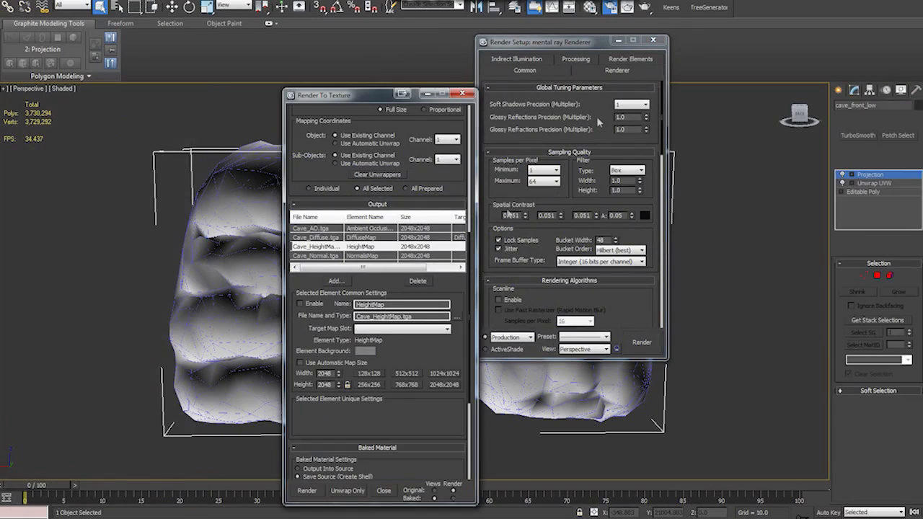
scroll(620, 295, "down", 5)
left_click(491, 323)
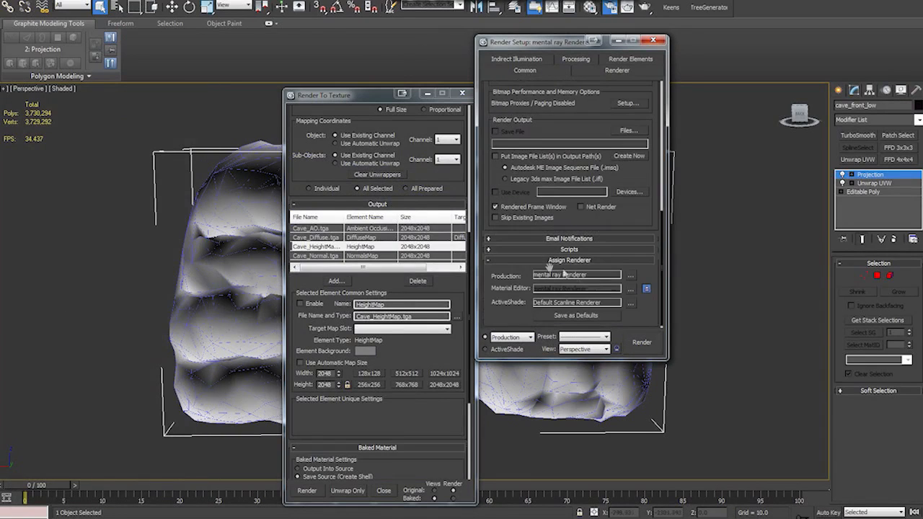
left_click(630, 276)
left_click(546, 133)
left_click(574, 274)
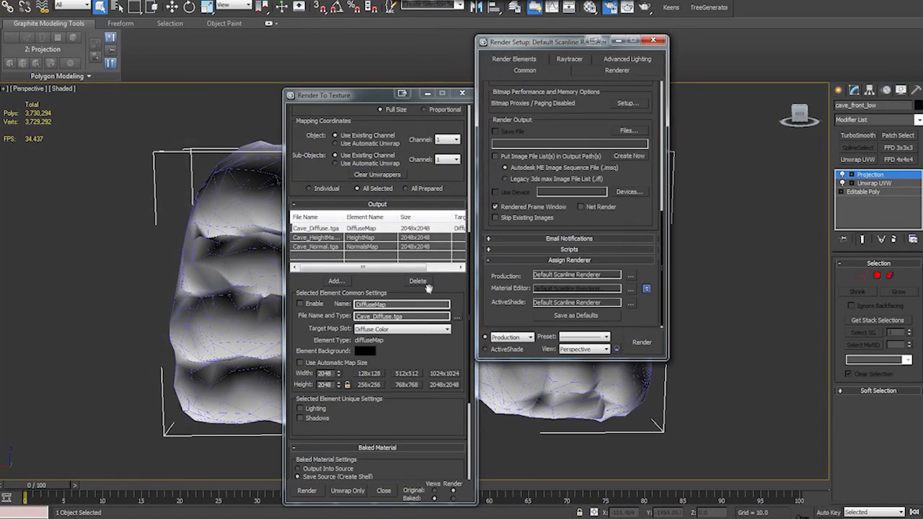
left_click(328, 247)
left_click(652, 40)
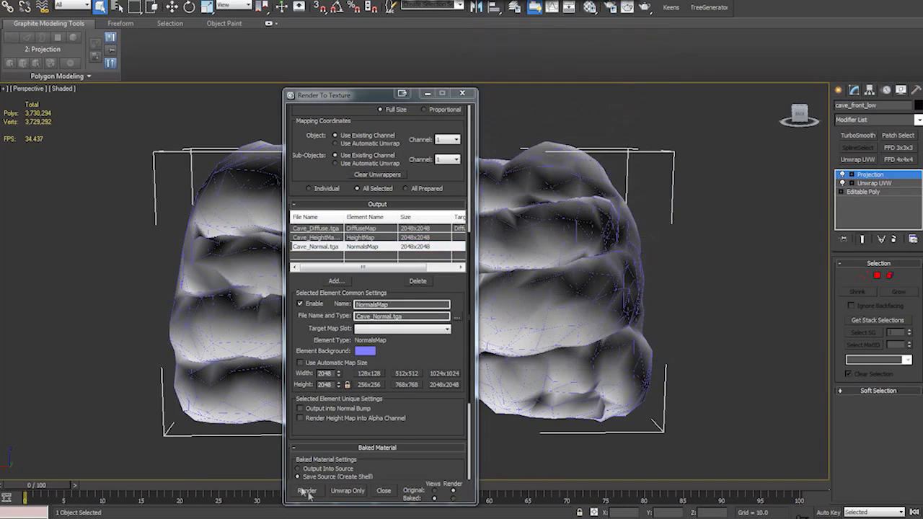
- Bake the normal map despite its missing target map slot and close the rendered image
left_click(306, 490)
left_click(474, 336)
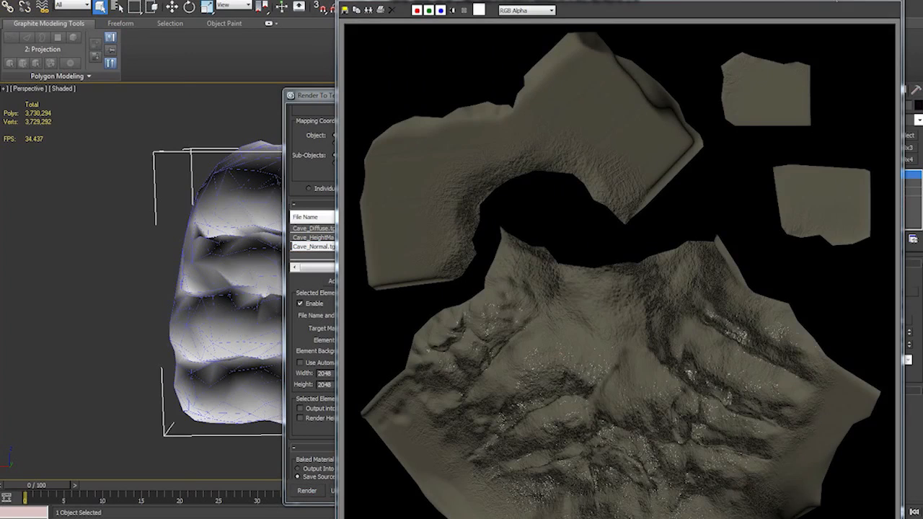
left_click_drag(724, 4, 707, 3)
left_click(871, 2)
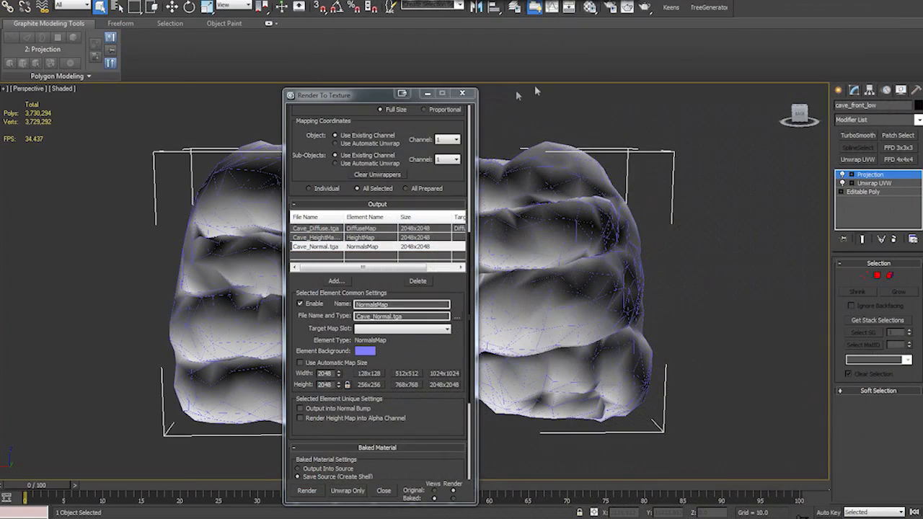
- Preview the baked Cave_Normal.tga file and close Render To Texture
left_click(456, 318)
left_click(671, 187)
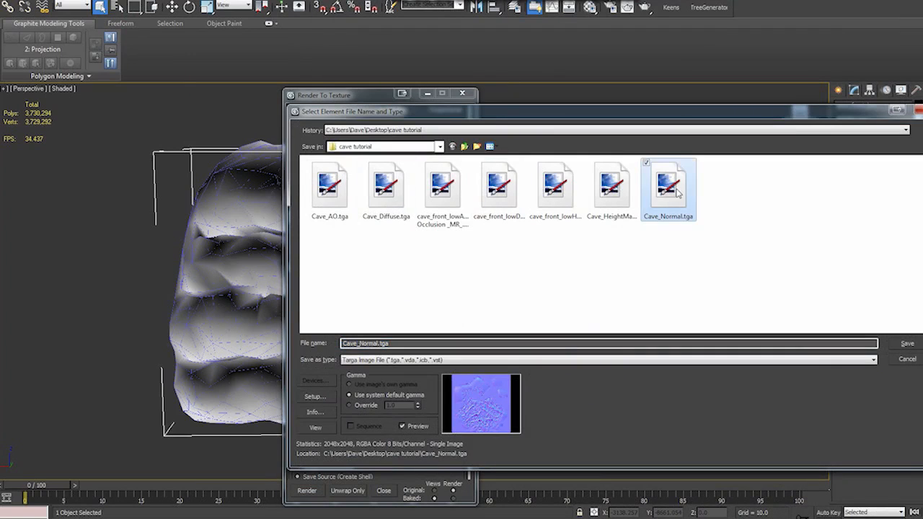
left_click(901, 360)
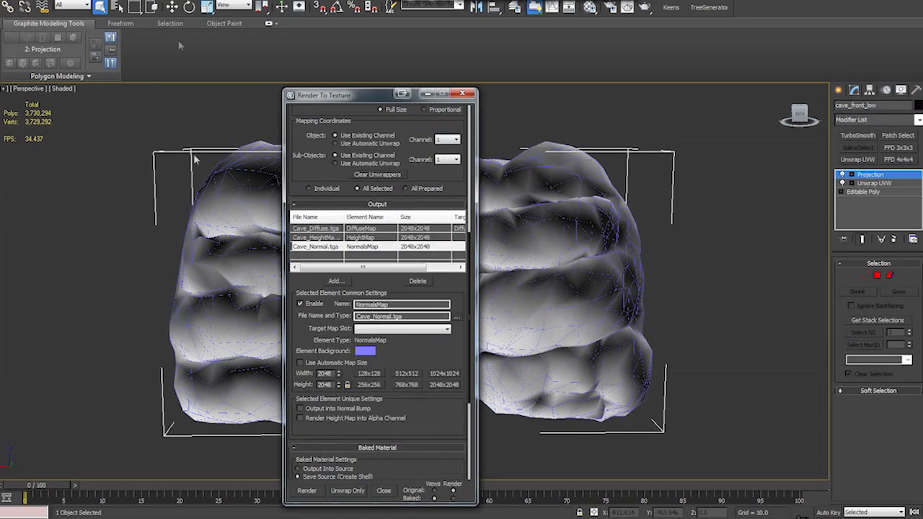
left_click(462, 93)
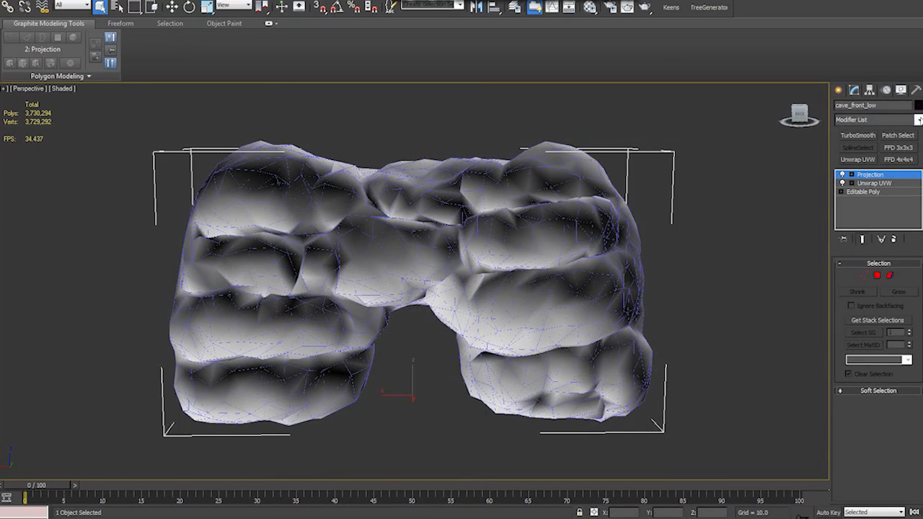
- Hide the Hi Poly layer and add an Edit Poly modifier above Projection on cave_front_low
left_click(919, 121)
left_click(919, 121)
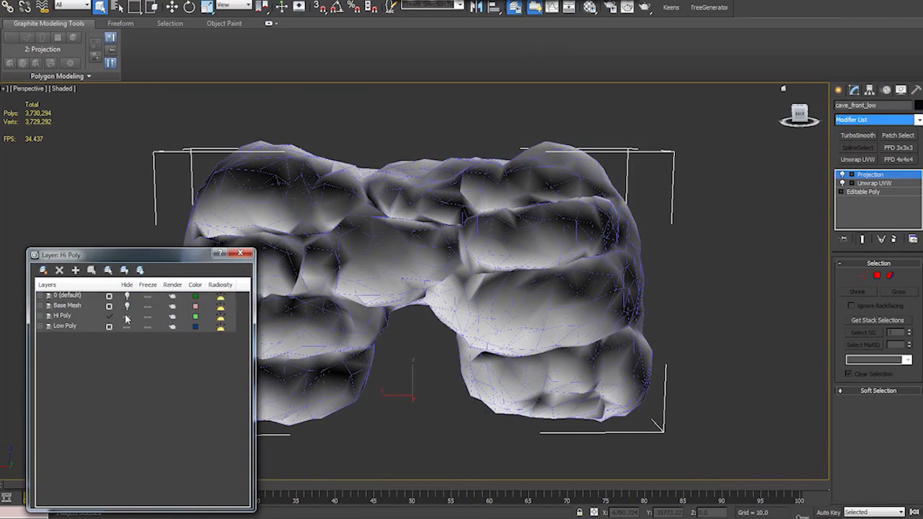
left_click(126, 318)
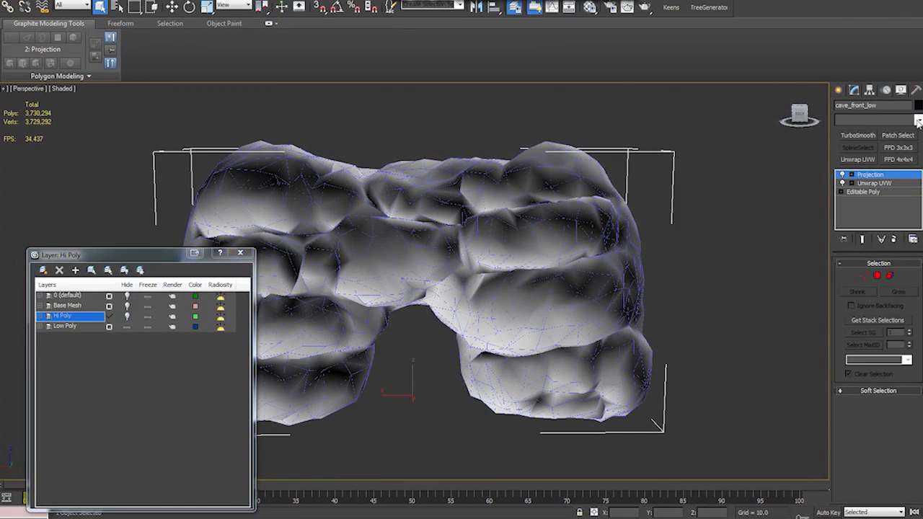
left_click(918, 119)
left_click(856, 363)
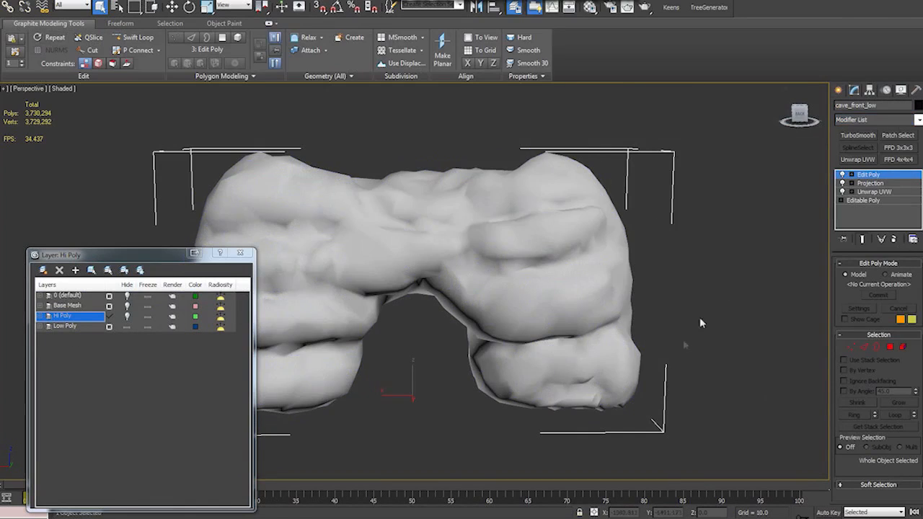
mouse_move(703, 336)
middle_mouse_down("alt")
mouse_move(690, 296)
mouse_move(708, 330)
middle_mouse_up("alt")
- Load Cave_AO.tga from the cave tutorial folder as the diffuse bitmap of the unused material 07 - Default
key("m")
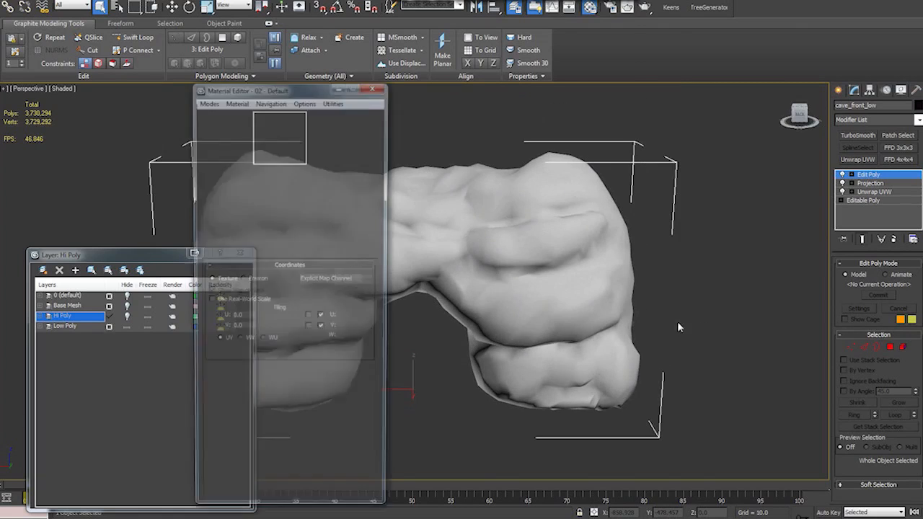
left_click(242, 193)
left_click(171, 256)
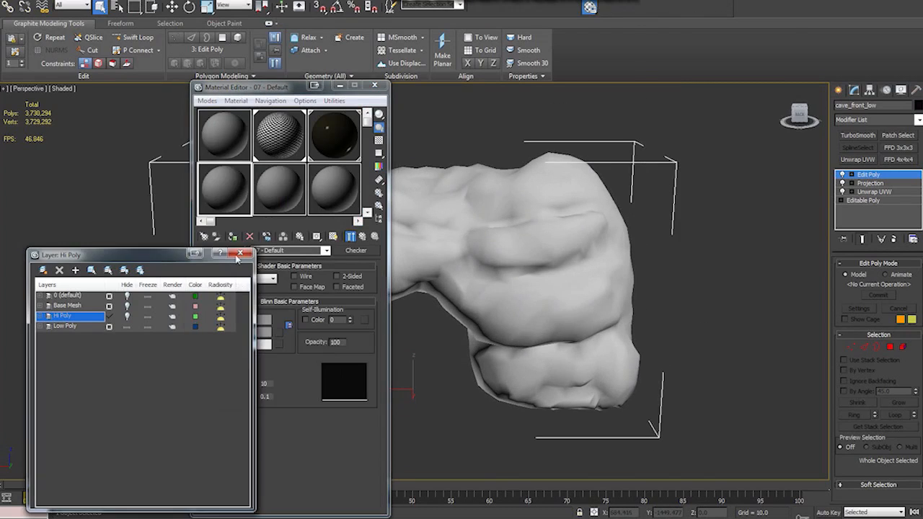
left_click(241, 254)
left_click(278, 332)
double_click(438, 135)
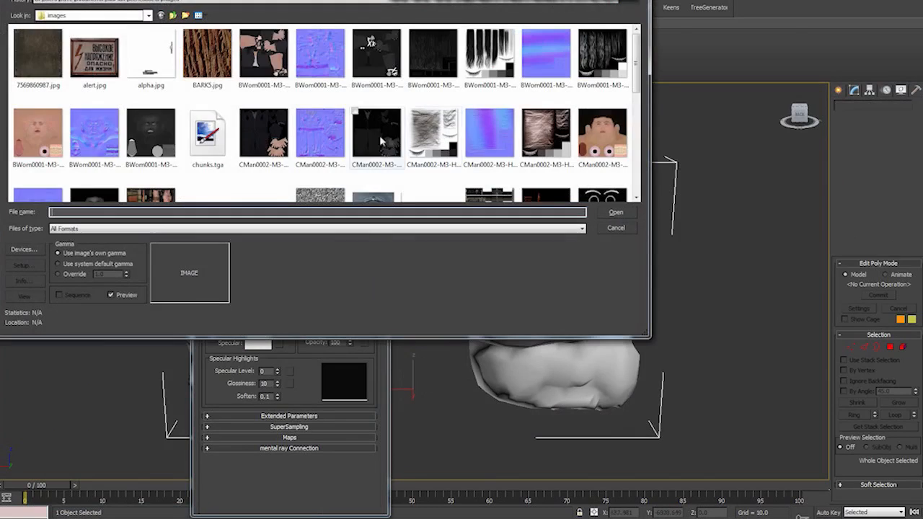
left_click(146, 15)
left_click(60, 25)
double_click(49, 66)
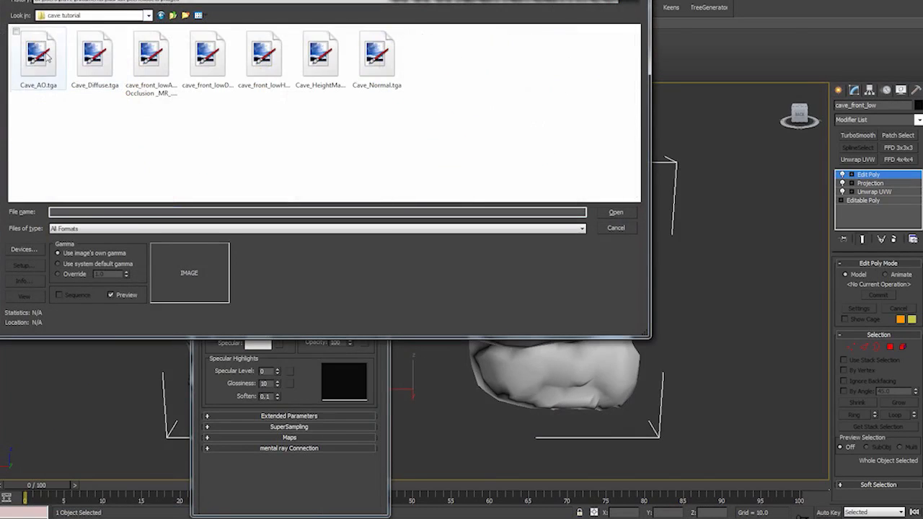
left_click(38, 71)
left_click(598, 214)
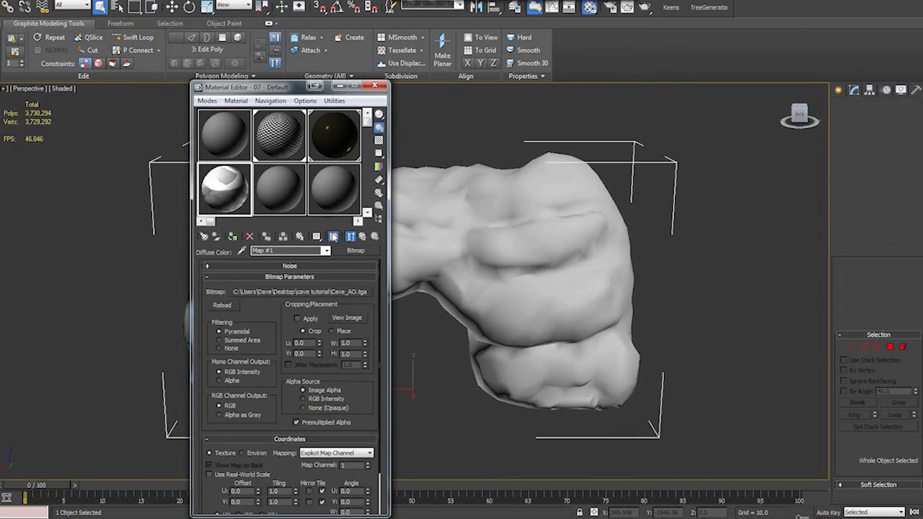
- Apply the ambient occlusion material to cave_front_low, show its map in the viewport and inspect the mesh
left_click_drag(441, 209, 461, 214)
key("m")
middle_click_drag(405, 331, 479, 327, "alt")
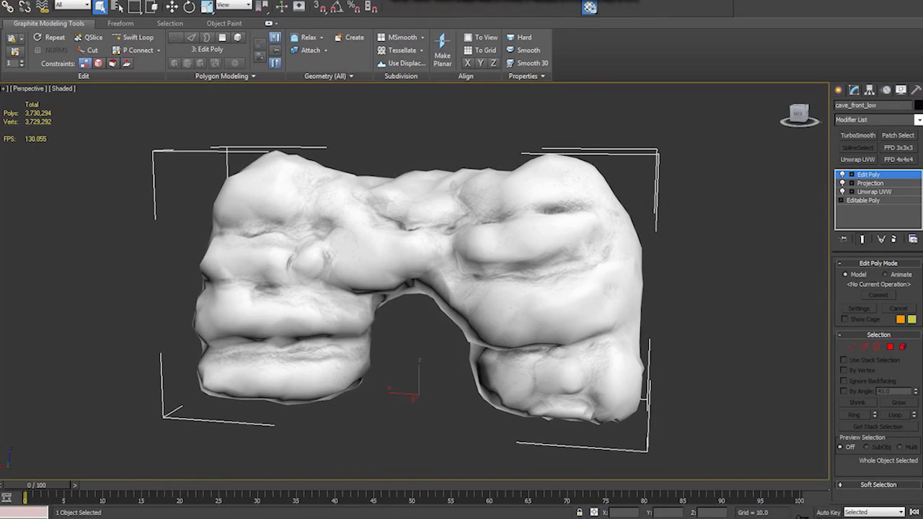
- Replace the bitmap of material 07 - Default with Cave_HeightMap.tga and inspect the height map on the cave mesh
key("m")
left_click(718, 252)
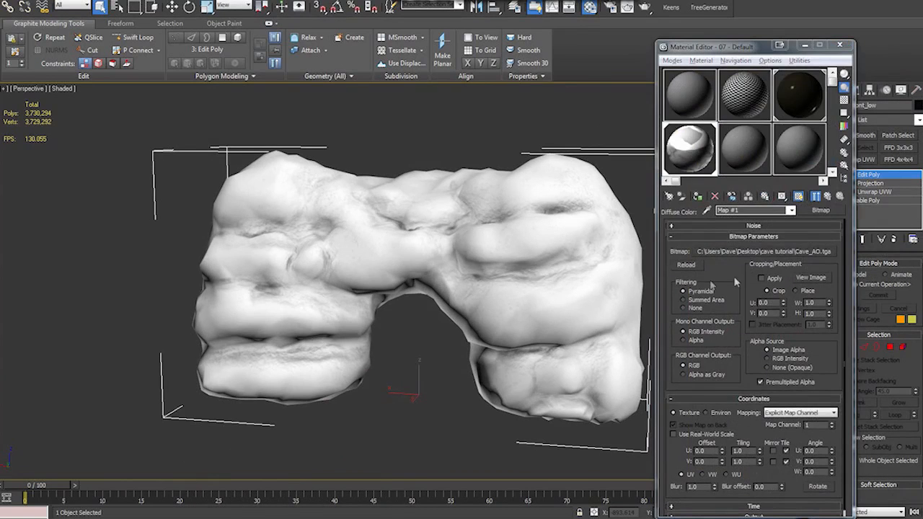
left_click_drag(854, 77, 565, 77)
left_click(696, 148)
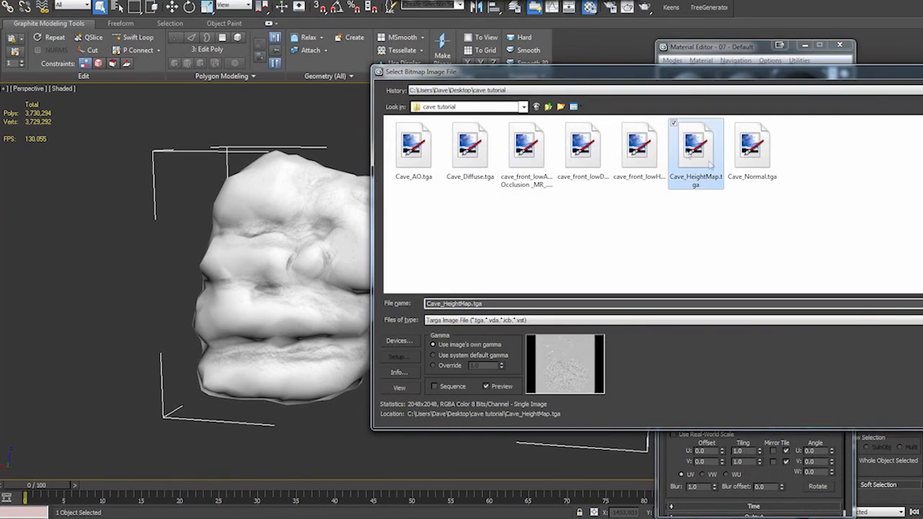
double_click(696, 148)
mouse_move(484, 402)
middle_mouse_down("alt")
mouse_move(554, 409)
mouse_move(473, 395)
middle_mouse_up("alt")
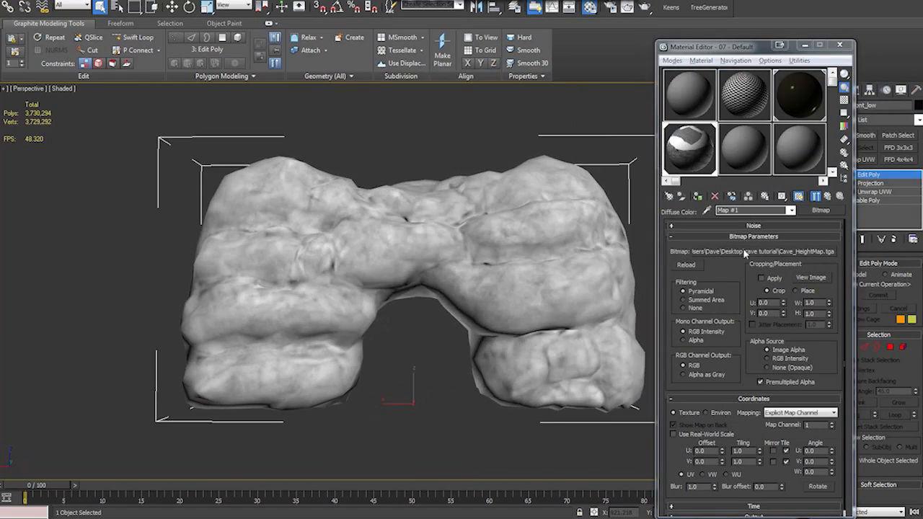
- Replace the material's bitmap with Cave_Normal.tga, inspect it on the cave mesh and close the Material Editor
left_click(744, 250)
double_click(809, 147)
mouse_move(469, 344)
middle_mouse_down("alt")
mouse_move(492, 374)
mouse_move(365, 354)
mouse_move(417, 367)
mouse_move(529, 425)
mouse_move(640, 305)
mouse_move(545, 365)
mouse_move(472, 346)
middle_mouse_up("alt")
left_click(840, 45)
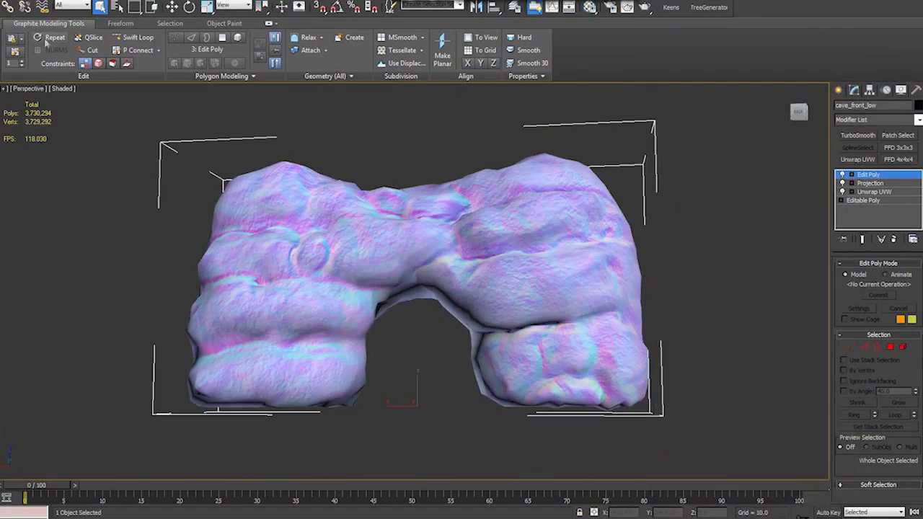
- Export cave_front_low as an ASCII Scene Export (ASE) file named cave_entrance
left_click(7, 3)
mouse_move(60, 149)
left_click(122, 65)
double_click(33, 56)
type("cave_entrance")
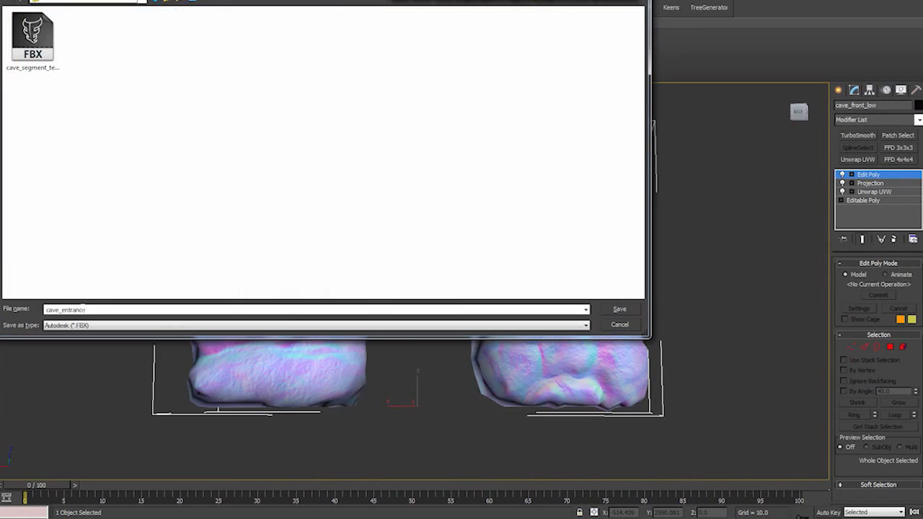
left_click(58, 324)
left_click(288, 359)
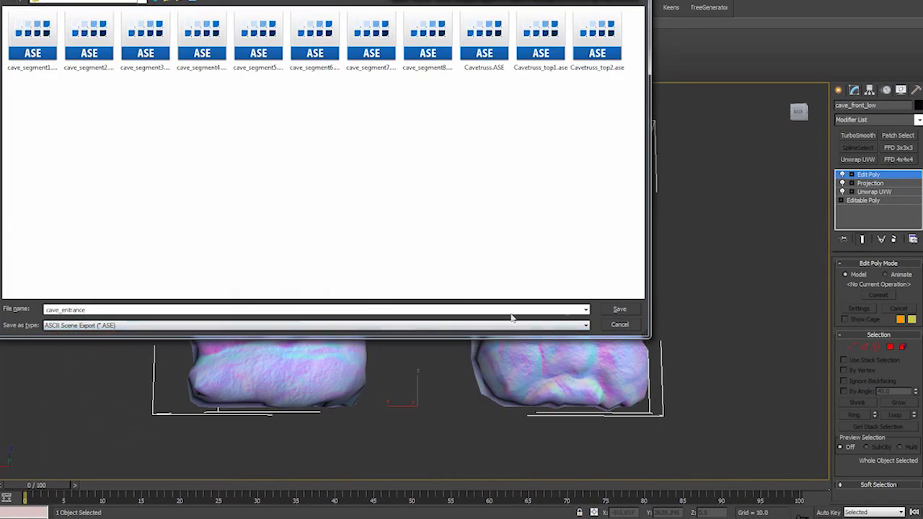
left_click(622, 312)
left_click(630, 193)
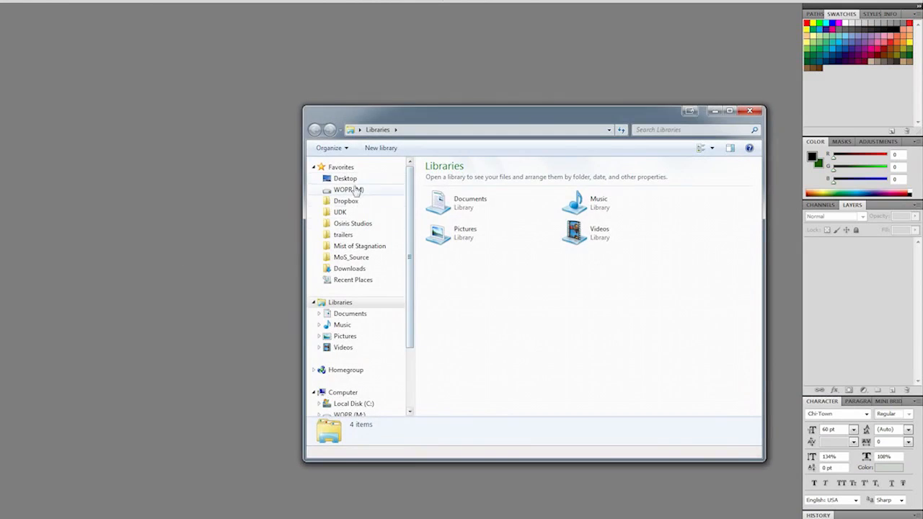
- Open the renamed AO, diffuse, height and normal TGA maps from the desktop's cave tutorial folder in Photoshop
left_click(346, 178)
scroll(649, 289, "down", 2)
double_click(648, 263)
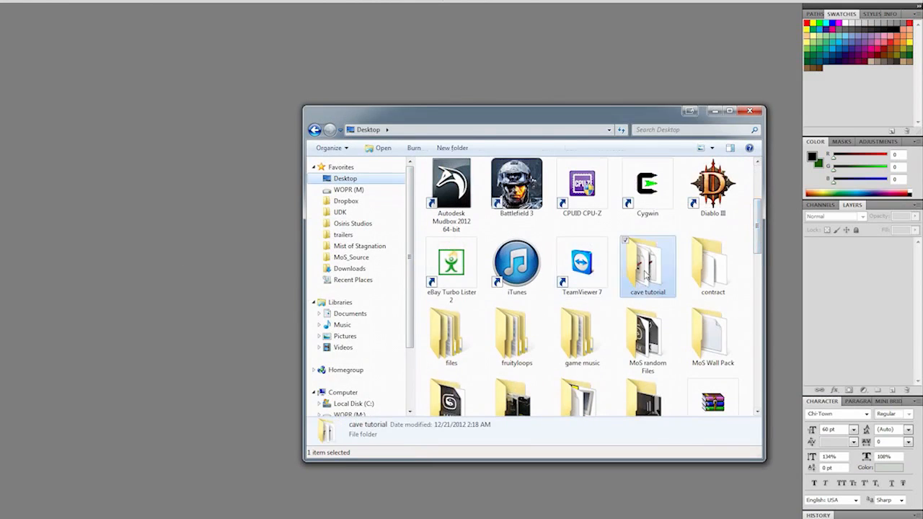
left_click_drag(705, 274, 237, 159)
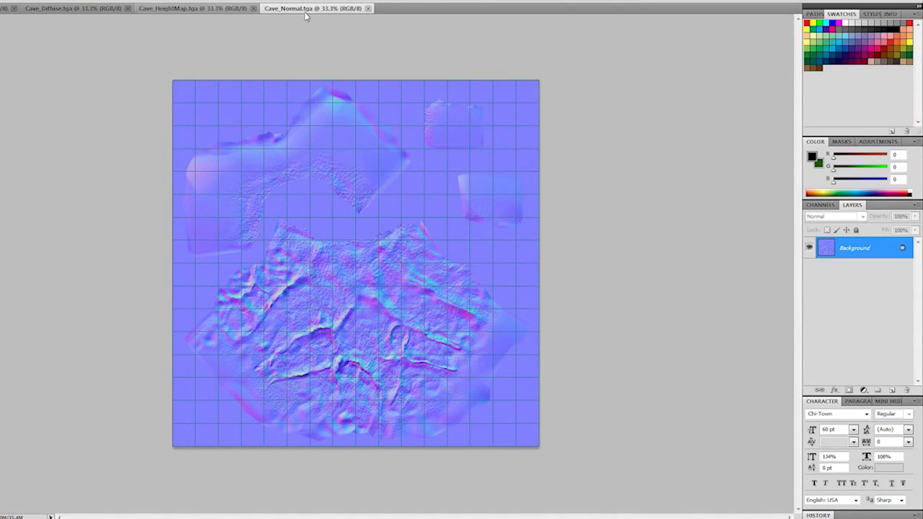
- In a Levels adjustment on Cave_Normal, raise the red channel's black input to 59 and pull its white input in to the histogram's edge
key("ctrl+0")
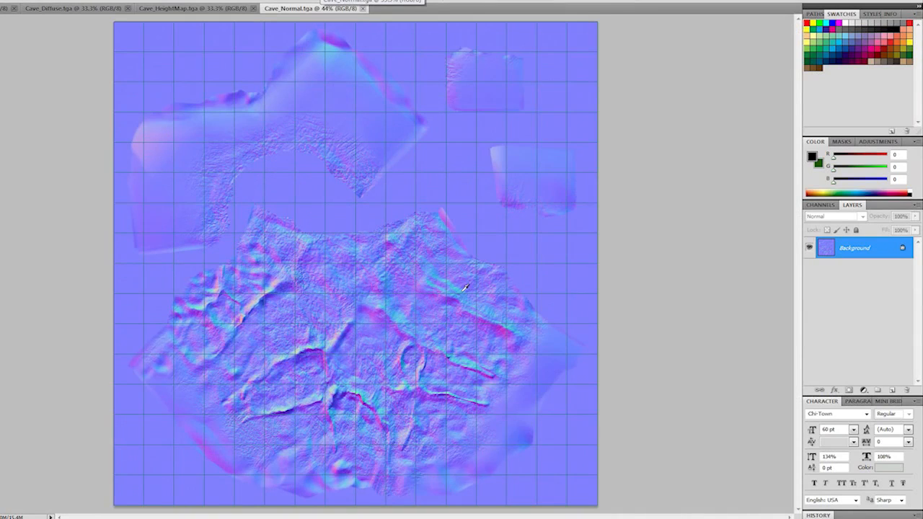
key("ctrl+l")
left_click(635, 282)
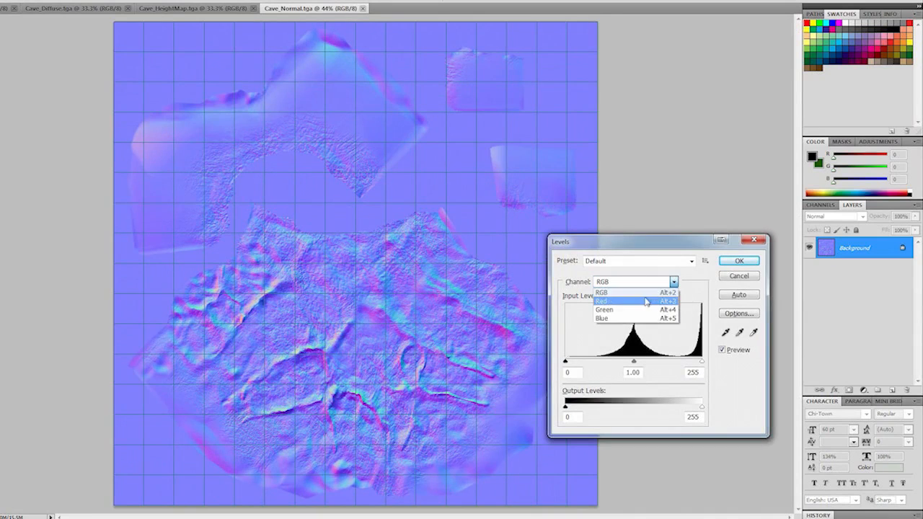
left_click(620, 294)
left_click_drag(566, 362, 590, 362)
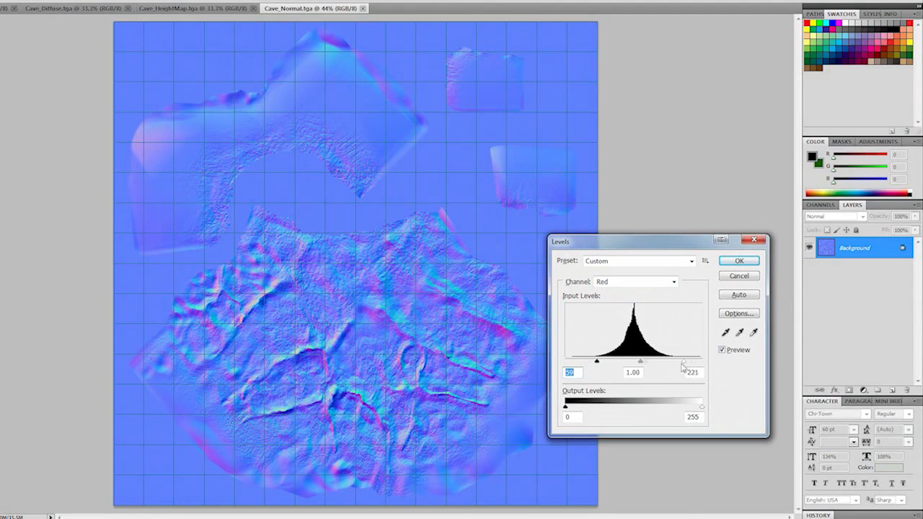
left_click_drag(682, 364, 673, 363)
- Set the green channel's input levels to 56 for black and 206 for white
left_click(656, 282)
left_click(628, 309)
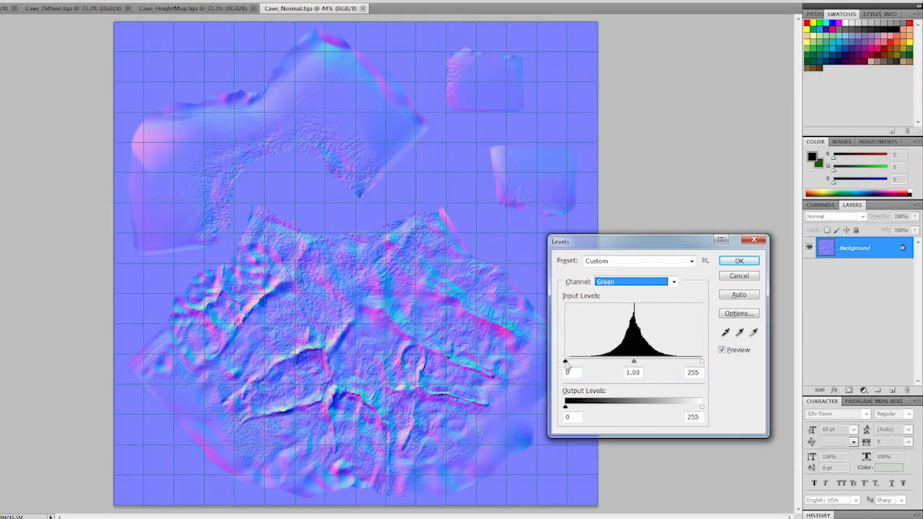
left_click_drag(566, 362, 596, 363)
left_click_drag(702, 360, 676, 363)
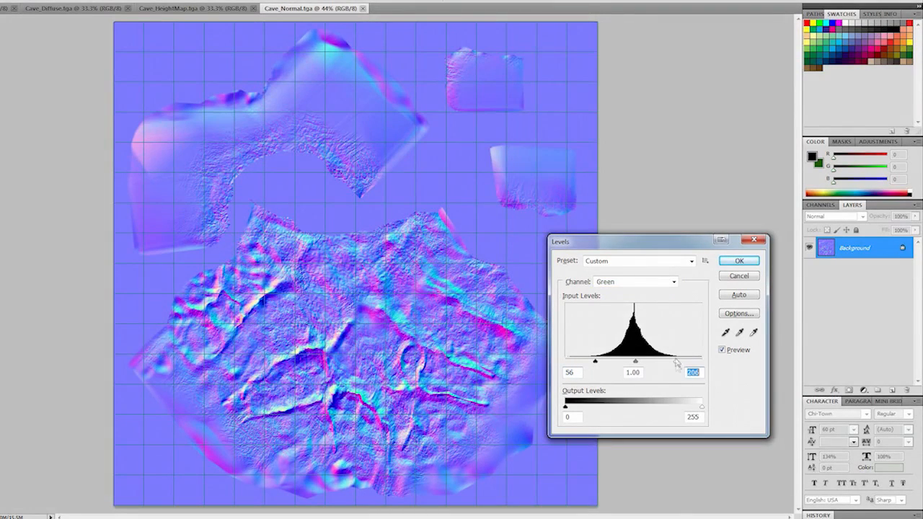
- Set the blue channel's black input level to 219 and apply the Levels adjustment
left_click(657, 282)
left_click(628, 317)
left_click_drag(566, 362, 682, 363)
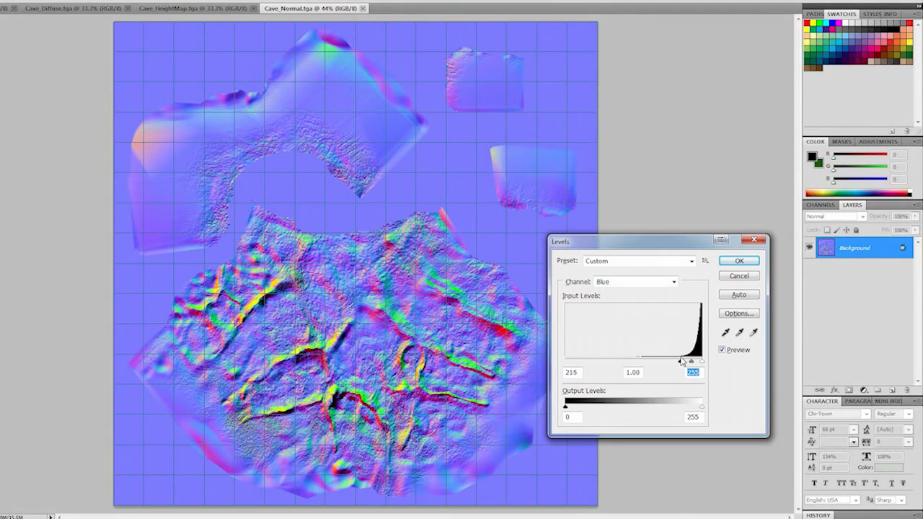
left_click(739, 262)
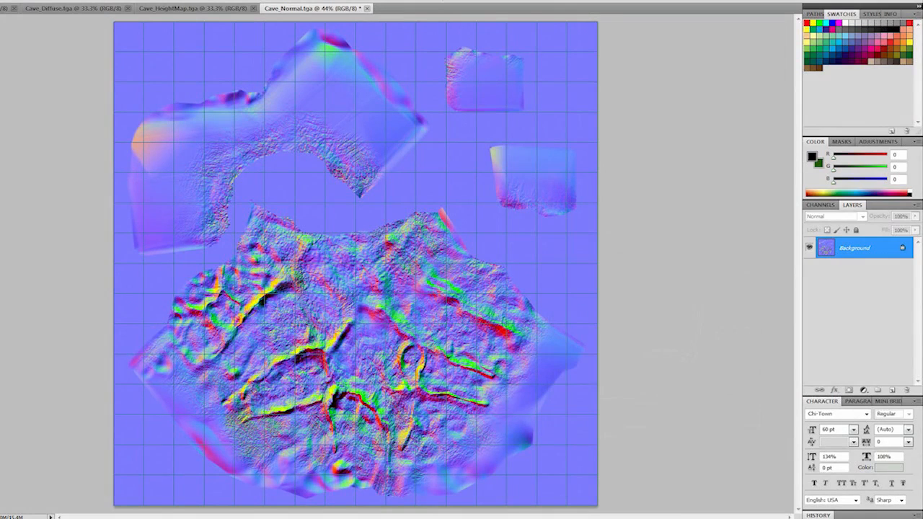
- Delete the Alpha 1 channel from the normal map
left_click(829, 209)
left_click(848, 301)
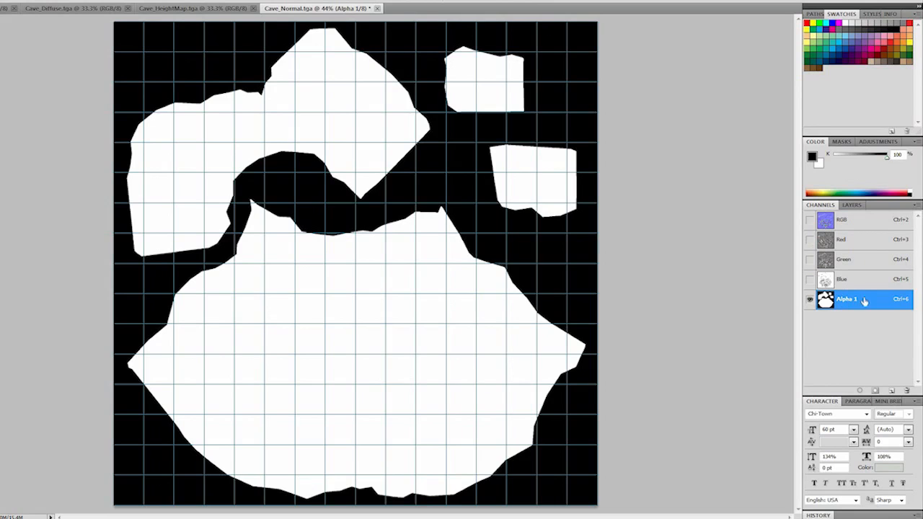
left_click_drag(865, 302, 906, 390)
left_click(852, 205)
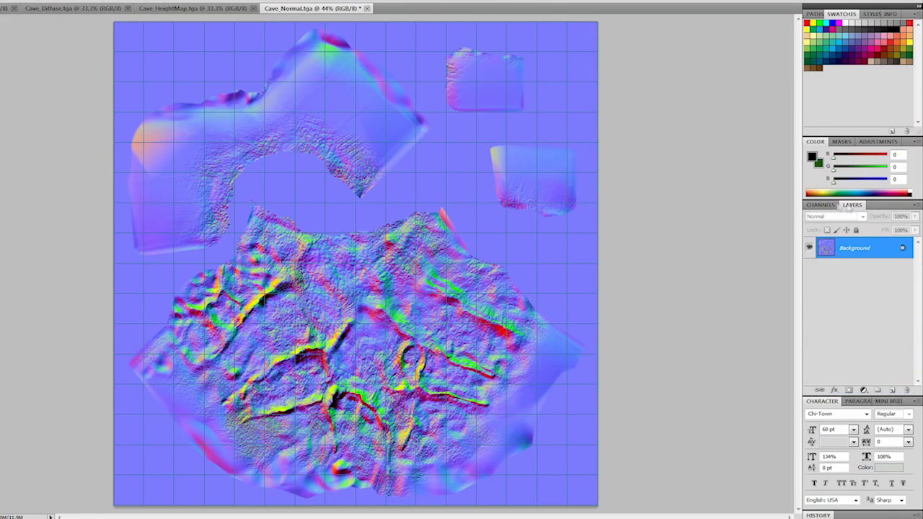
left_click(821, 205)
- Save the normal map as a non-interlaced PNG named Cave_Normal and close the image
left_click(1, 1)
left_click(14, 139)
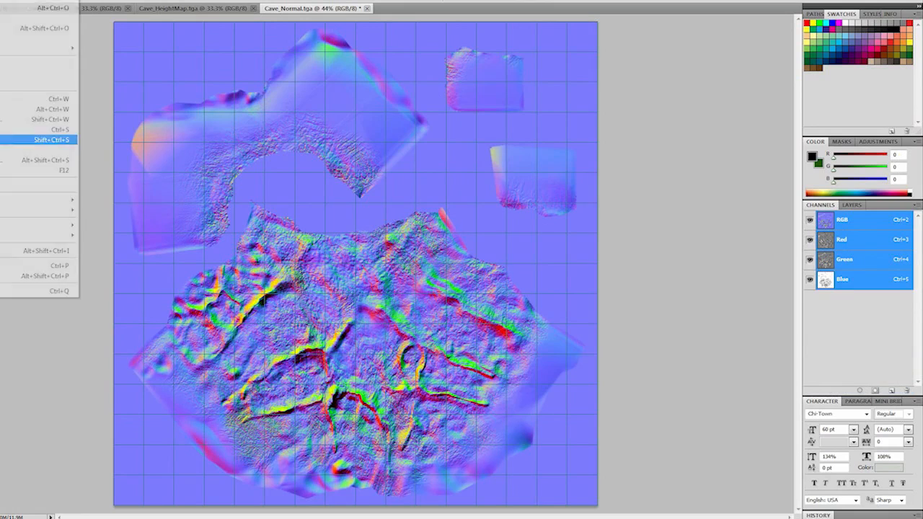
left_click(507, 253)
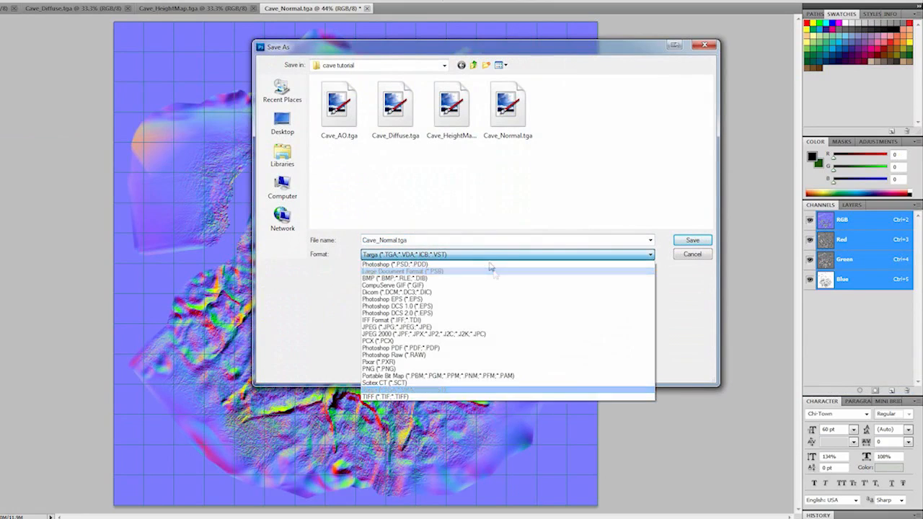
left_click(404, 369)
left_click(703, 241)
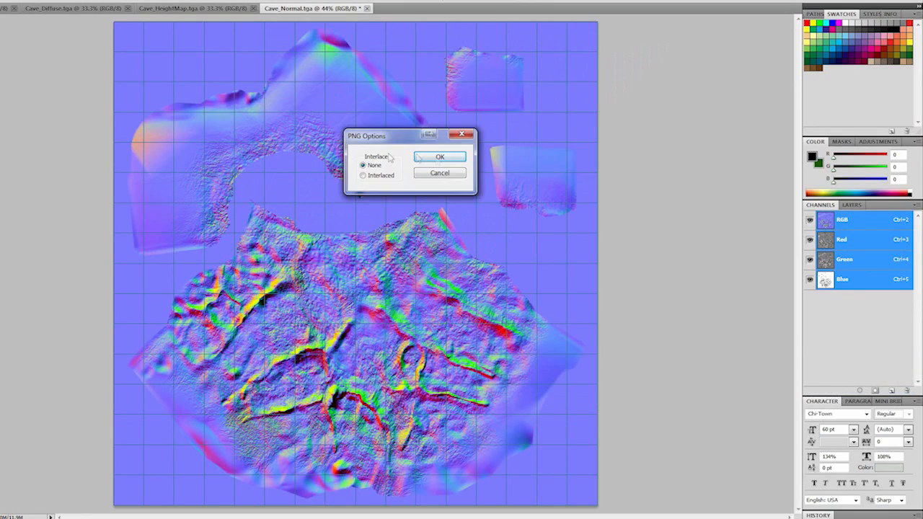
left_click(437, 153)
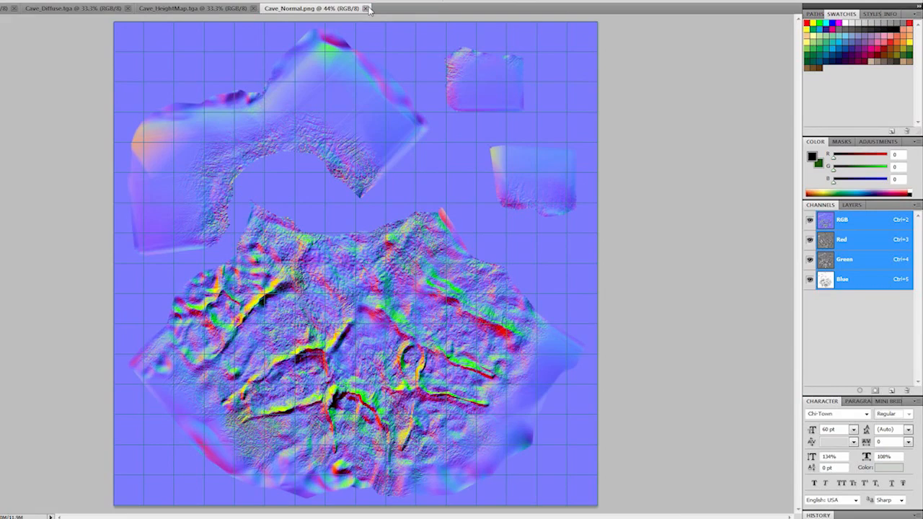
left_click(367, 8)
- In Cave_Diffuse.tga, hide the grid and delete the Alpha 1 channel
left_click(69, 5)
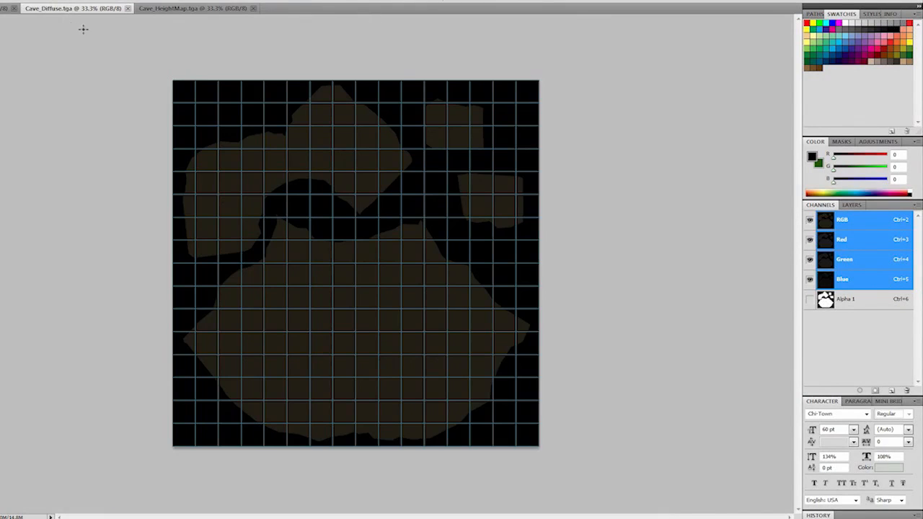
key("ctrl+apostrophe")
left_click(865, 306)
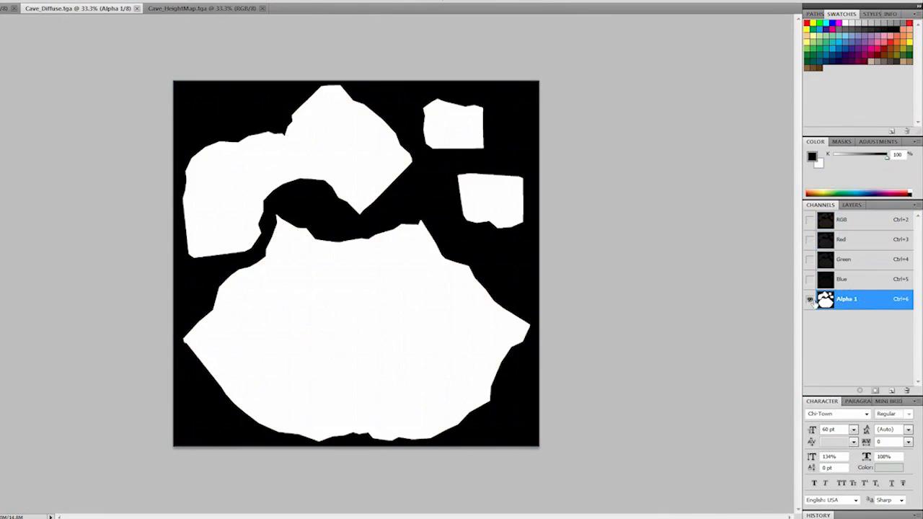
left_click(809, 219)
left_click(809, 219)
left_click_drag(859, 301, 907, 390)
left_click(852, 205)
- Duplicate the Background layer of the diffuse map as Background copy
right_click(853, 250)
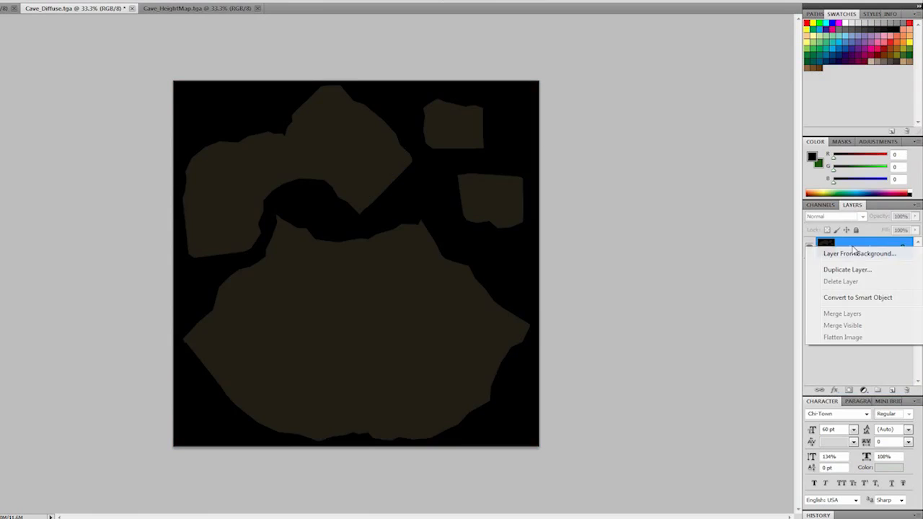
left_click(855, 266)
left_click(505, 143)
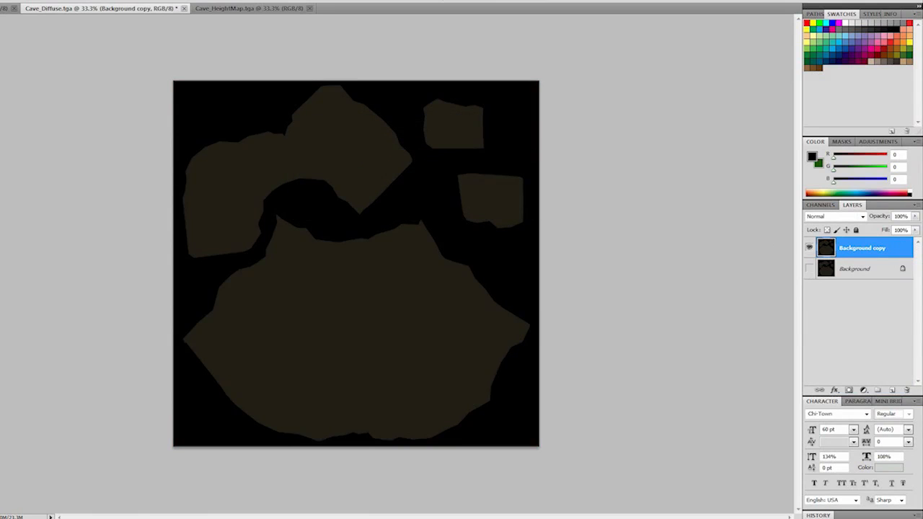
- Sample the dark brown (33, 30, 21) of the UV islands, fill the Background layer with it and hide Background copy
left_click(364, 160)
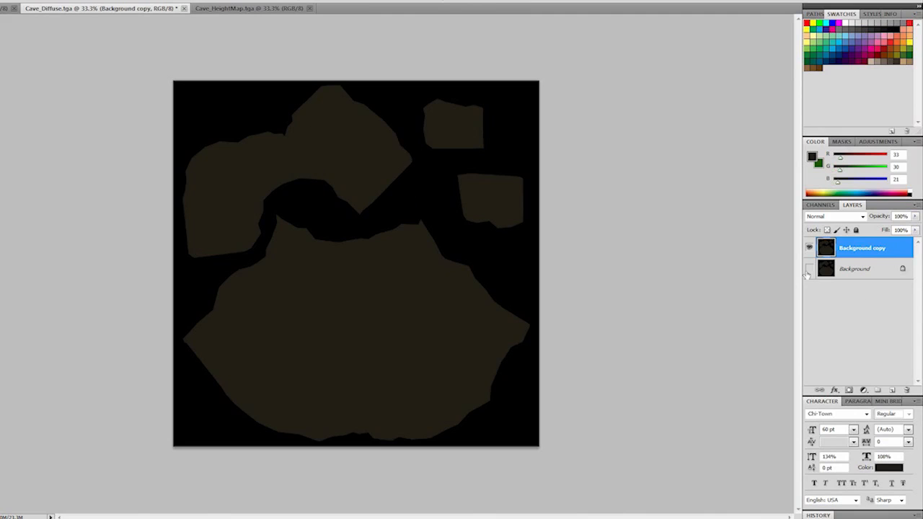
left_click(849, 270)
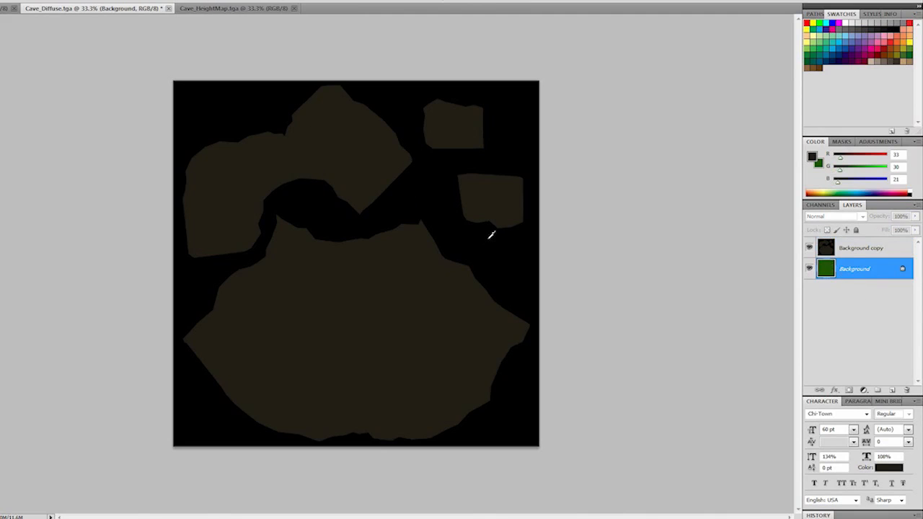
left_click(809, 248)
left_click(809, 247)
left_click(821, 204)
left_click(853, 205)
left_click(809, 247)
left_click(809, 248)
left_click(810, 248)
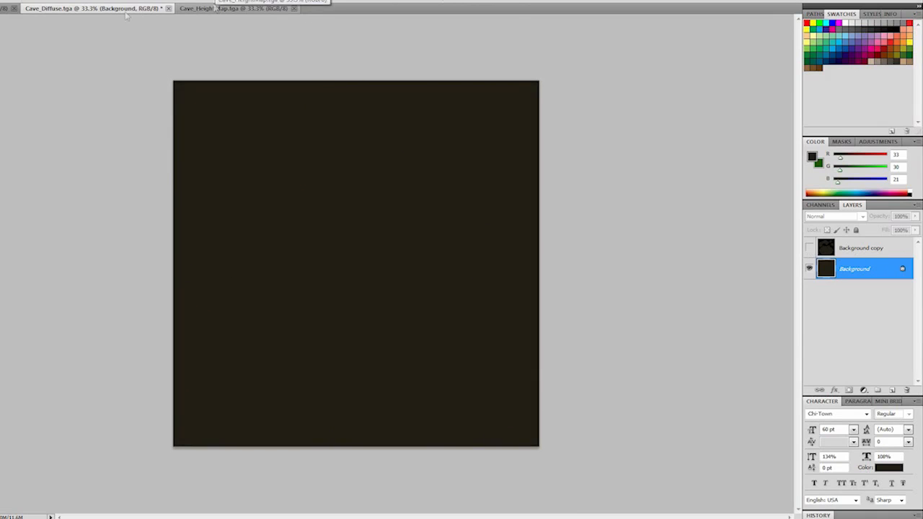
- Copy the ambient occlusion map into Cave_Diffuse on a new layer above Background copy and name the layer AO1
left_click(5, 9)
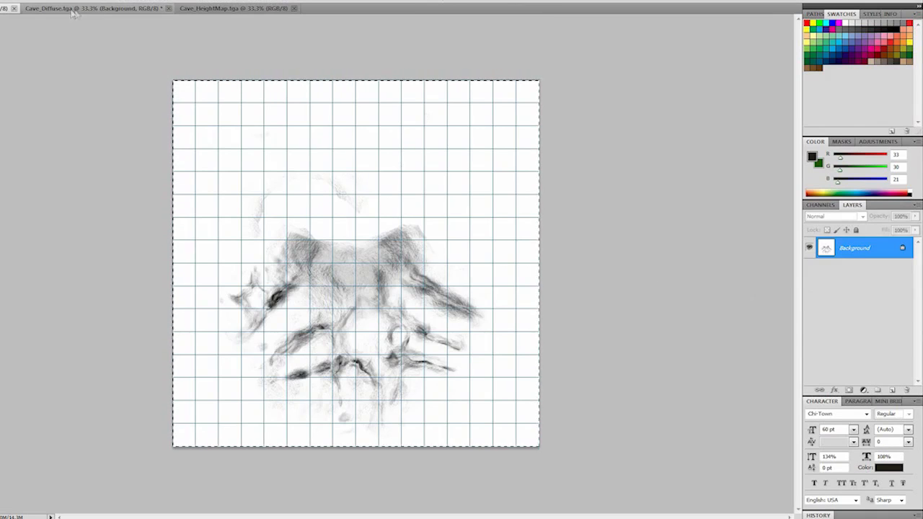
left_click(101, 9)
left_click(859, 244)
left_click(893, 390)
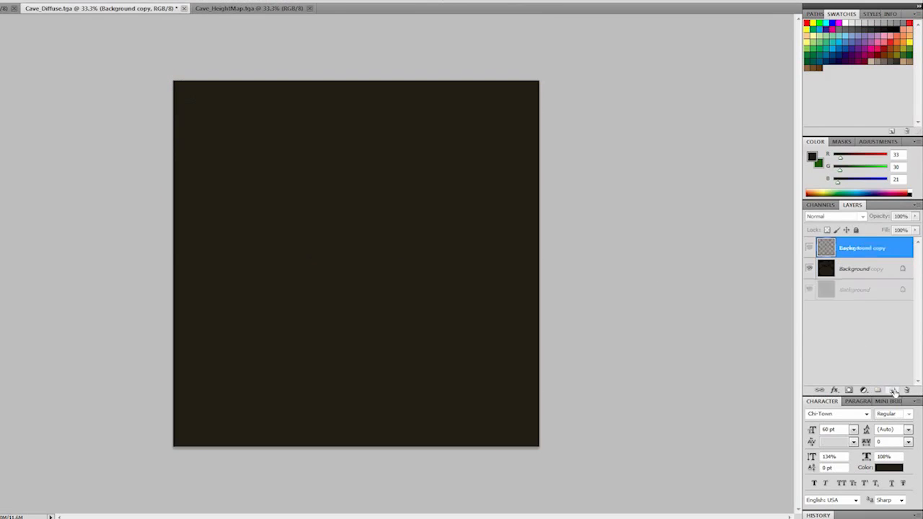
key("ctrl+v")
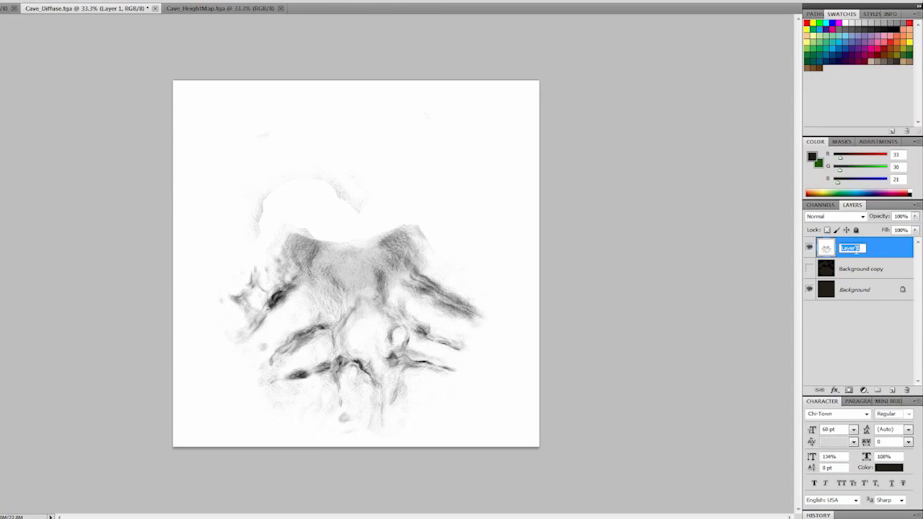
type("1")
key("Return")
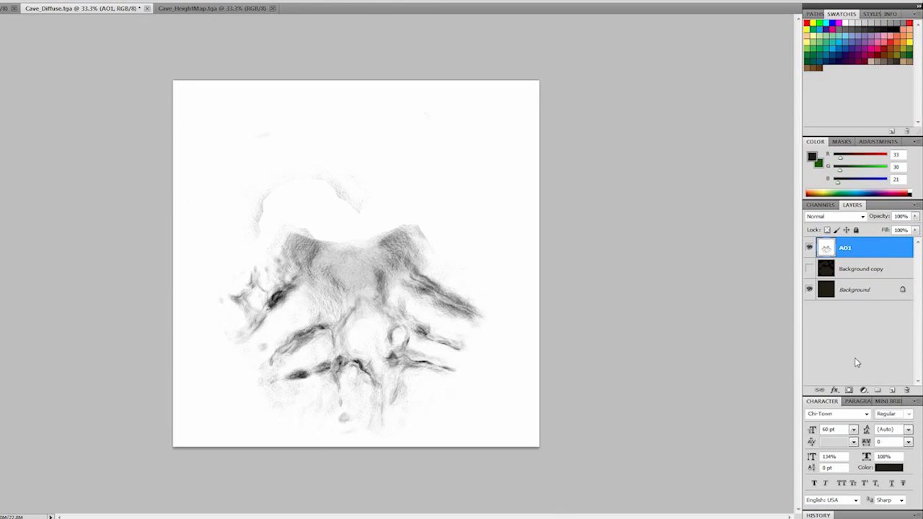
- Add a new layer above AO1 in Cave_Diffuse.tga and copy the ambient occlusion map onto it
left_click(857, 363)
left_click(854, 253)
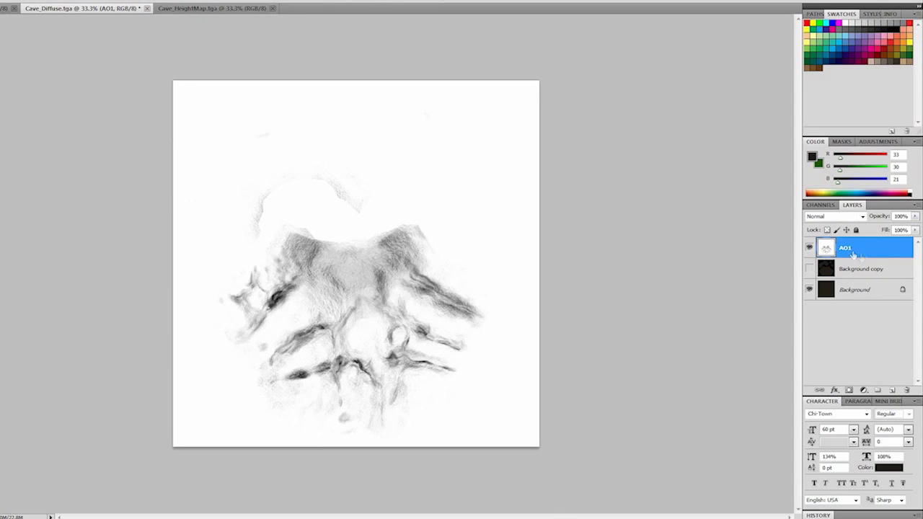
left_click(864, 215)
left_click(862, 334)
left_click(893, 390)
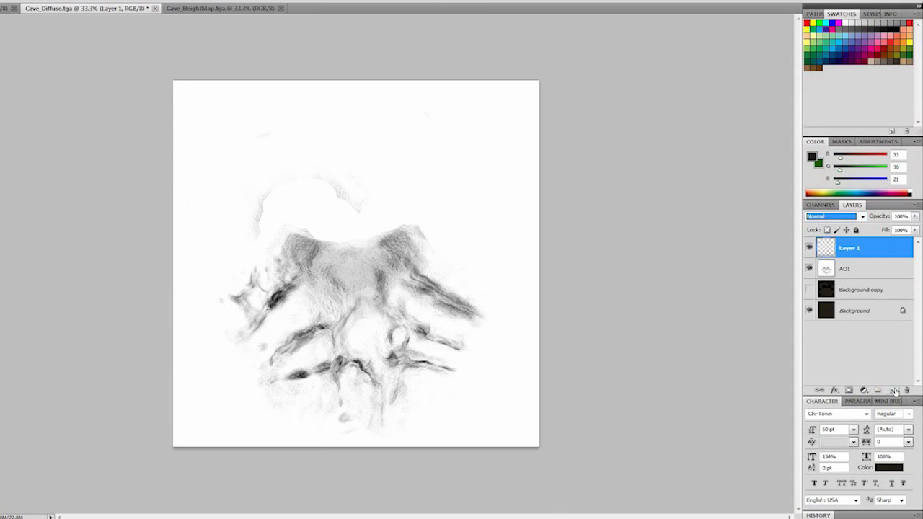
left_click(189, 8)
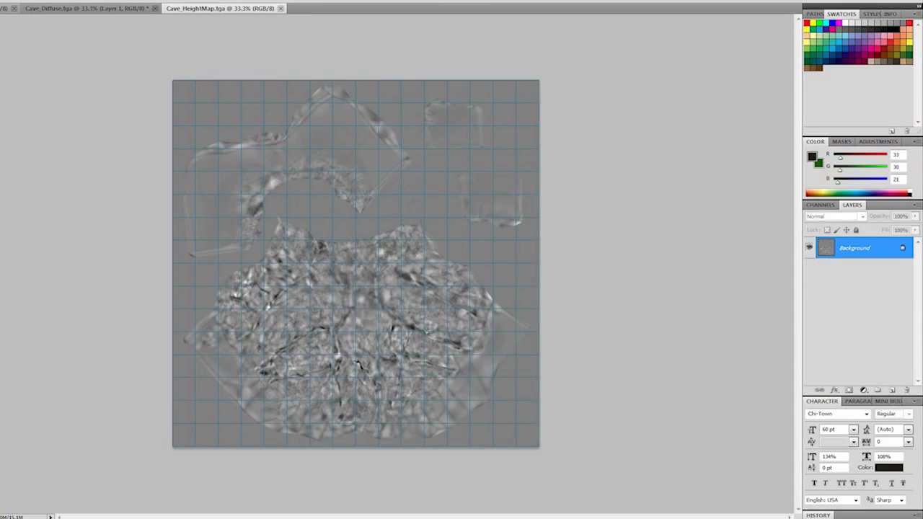
left_click(6, 8)
key("ctrl+Tab")
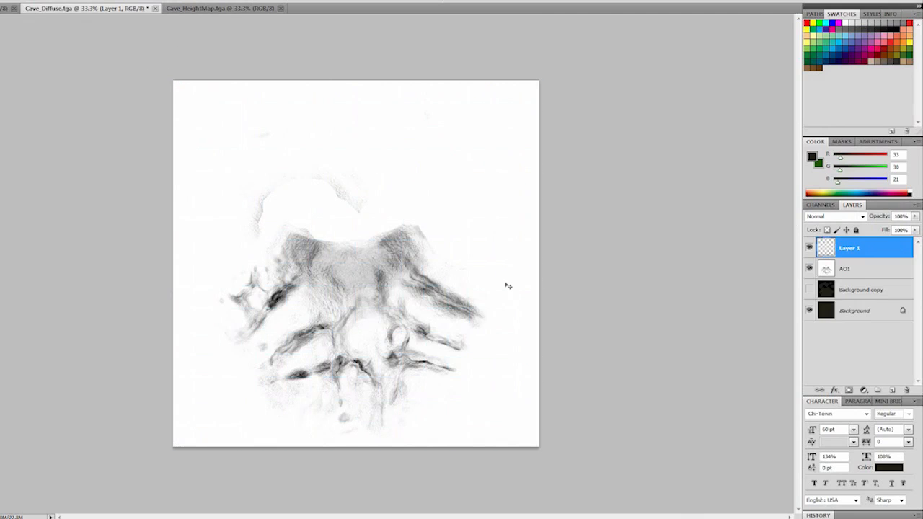
- Hide Layer 1, show Background copy, and set AO1 to Overlay at 76% opacity
left_click(840, 269)
left_click(836, 217)
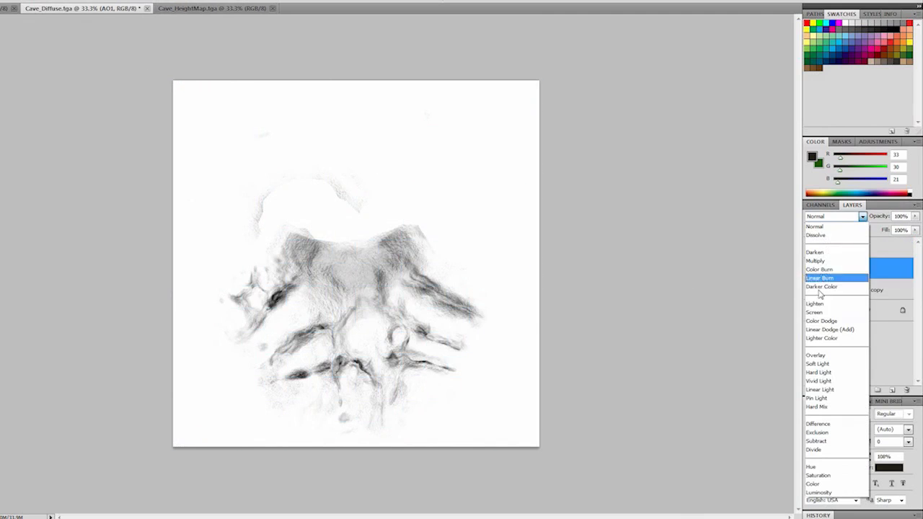
left_click(834, 356)
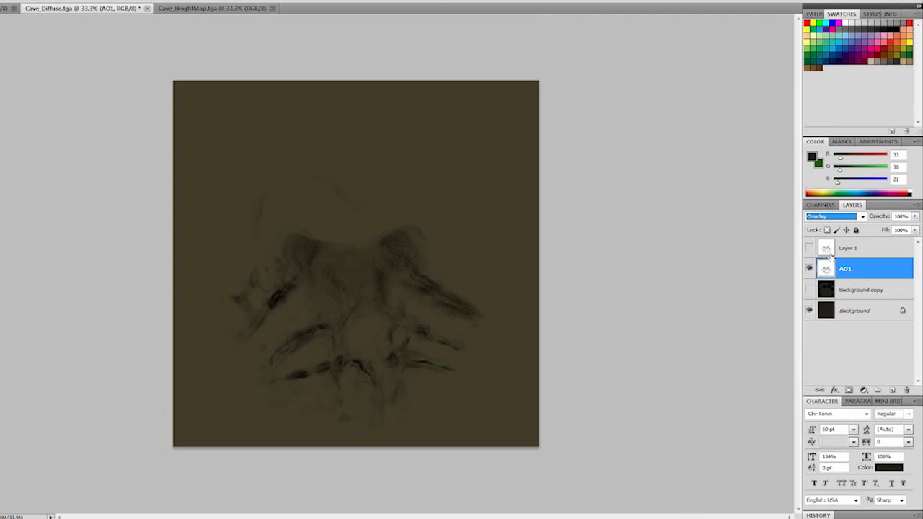
left_click(809, 290)
left_click(916, 216)
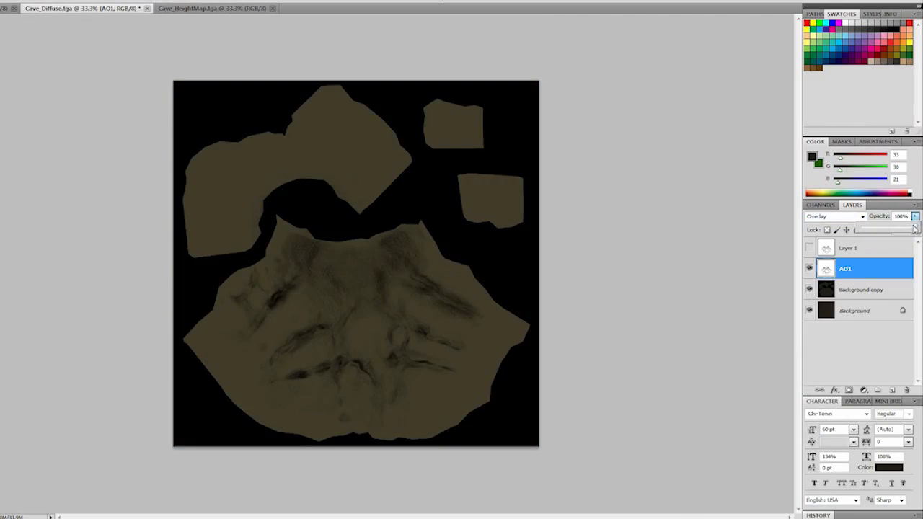
left_click_drag(893, 230, 900, 229)
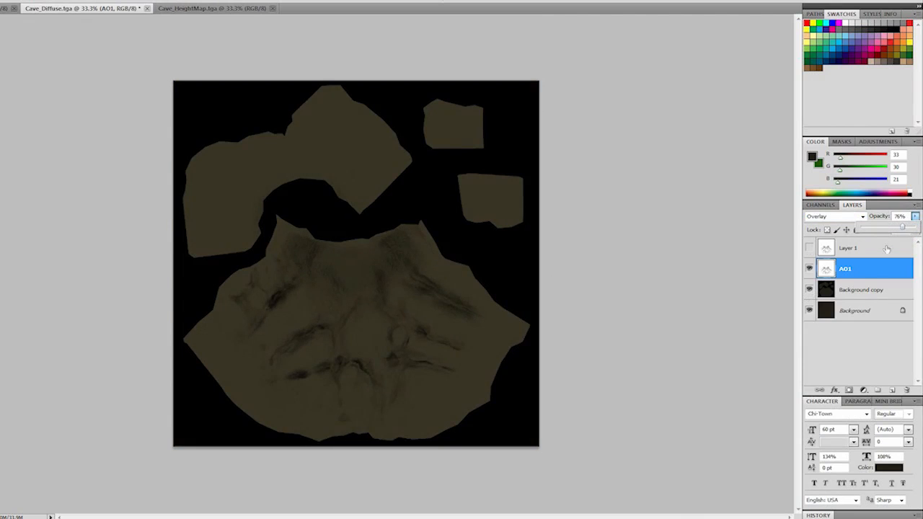
- Show Layer 1, set its blend mode to Multiply, compare it on and off, and lower its opacity to 45%
left_click(865, 254)
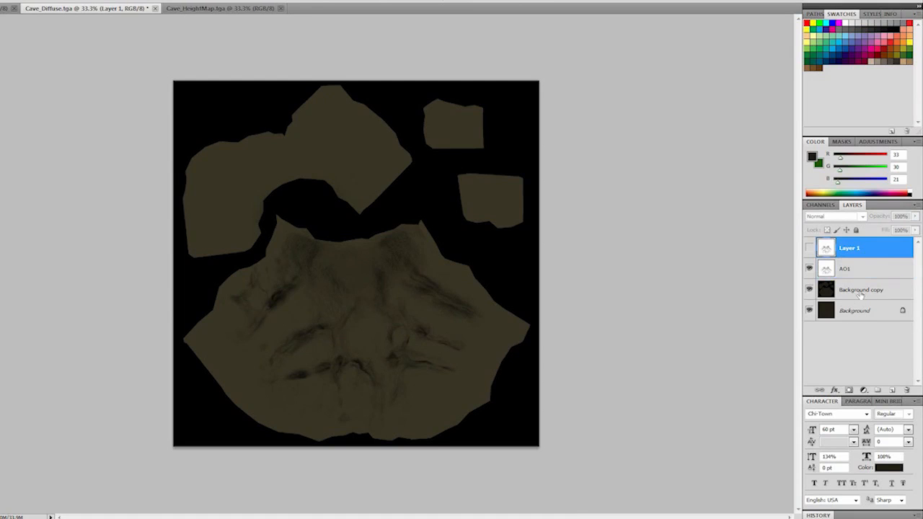
left_click(809, 248)
left_click(835, 216)
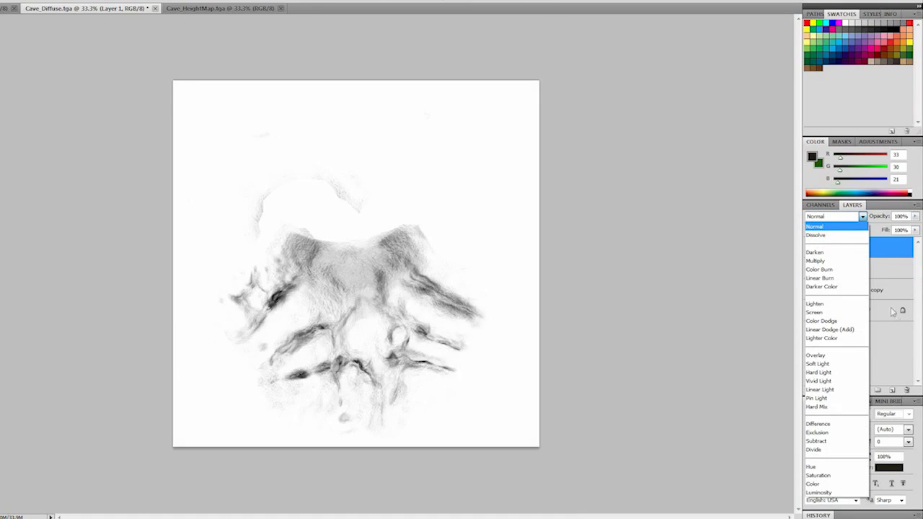
left_click(816, 260)
left_click(915, 216)
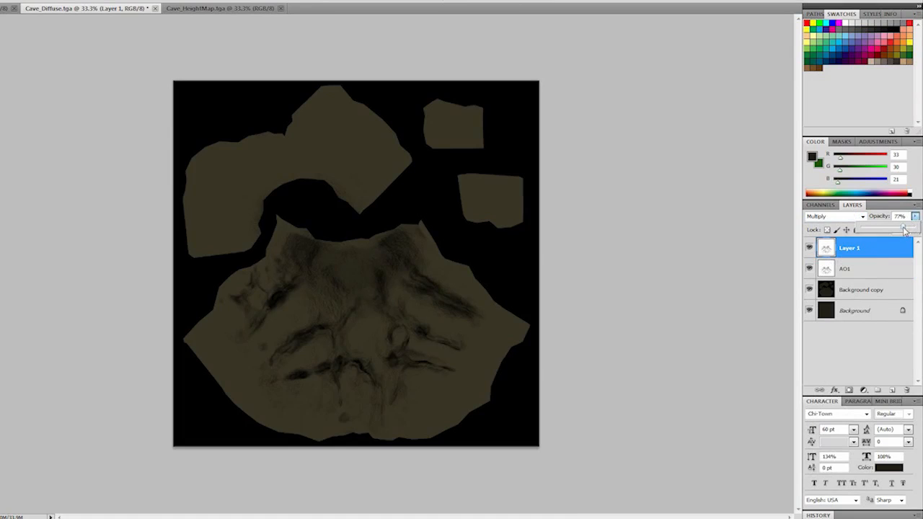
left_click(809, 248)
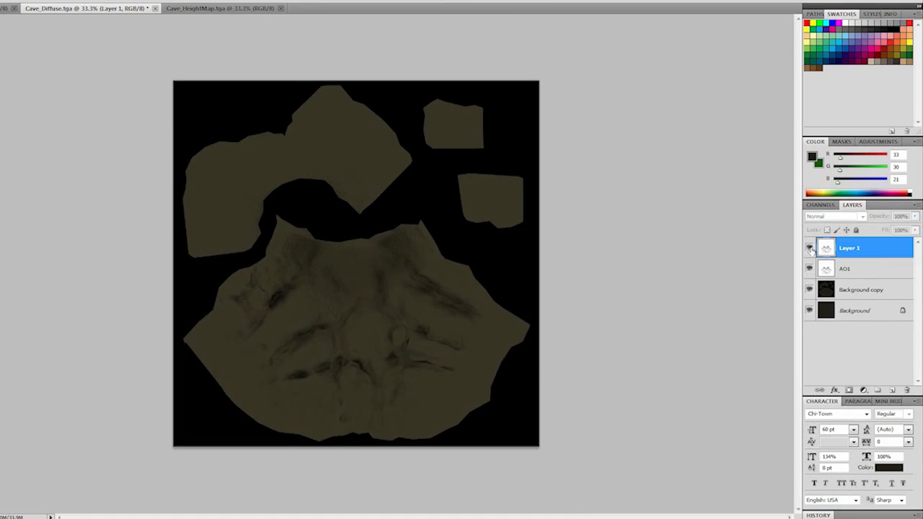
left_click(809, 248)
left_click(809, 248)
left_click(810, 248)
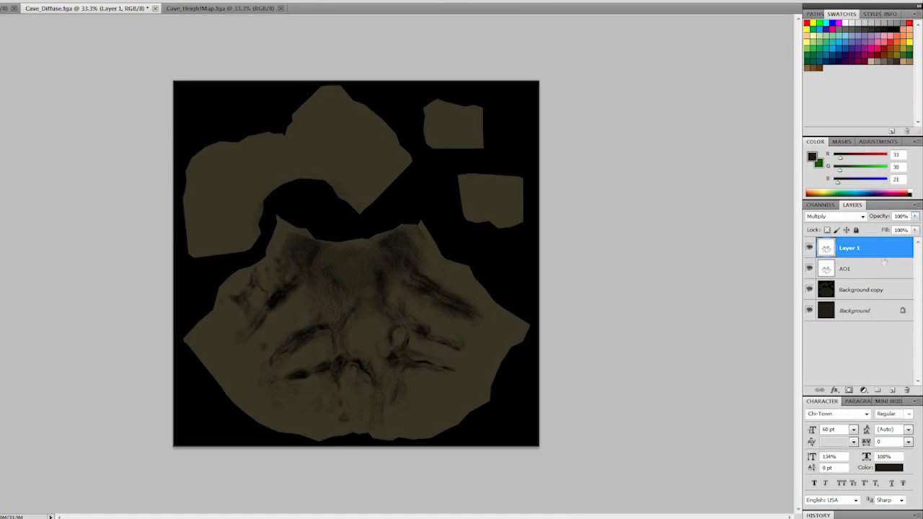
left_click(915, 217)
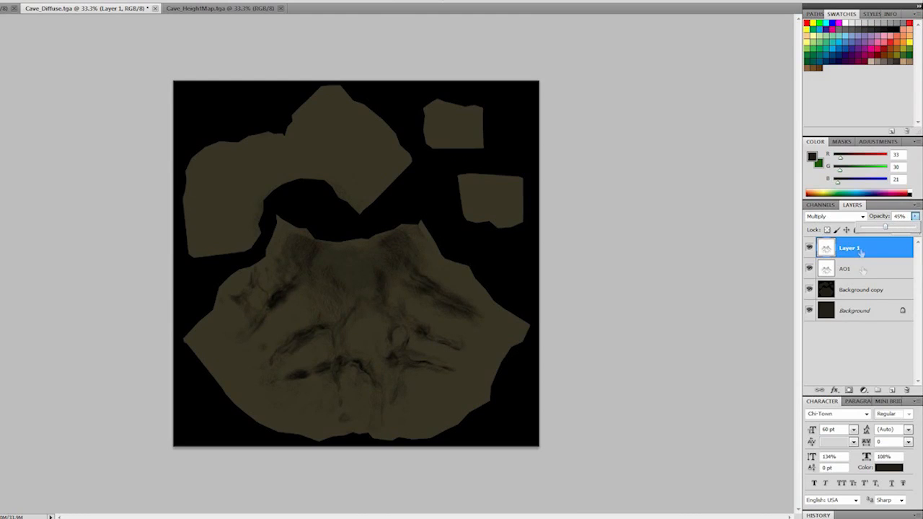
- Create a layer group named AO, move Layer 1 and AO1 into it, and collapse the group
left_click(878, 390)
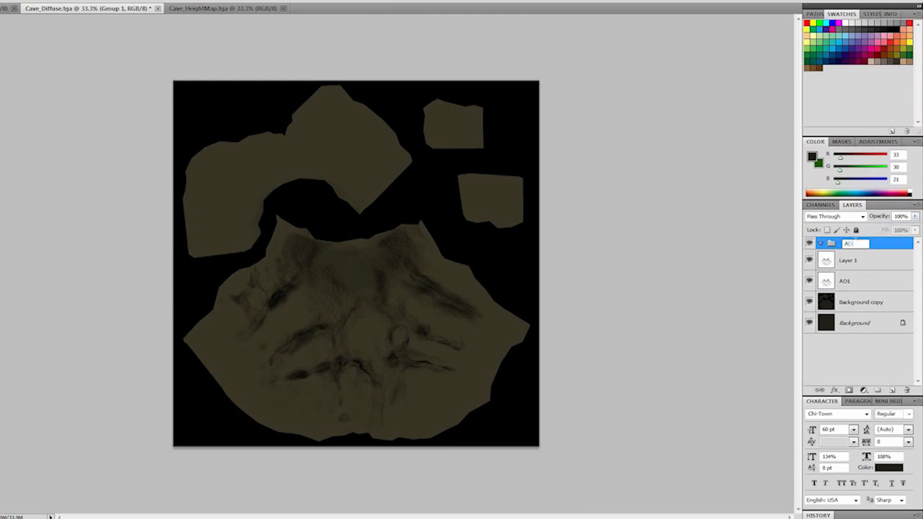
key("Return")
left_click(860, 267)
left_click(859, 280, "shift")
left_click_drag(860, 262, 863, 247)
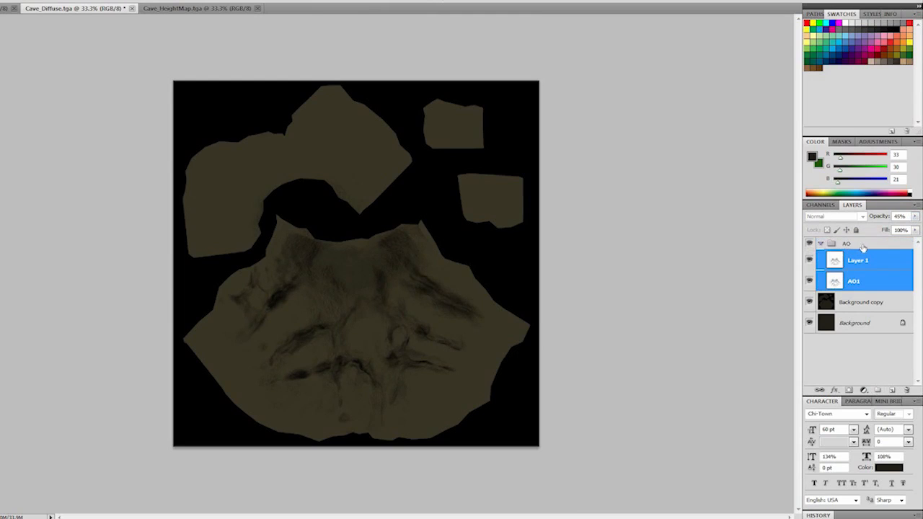
left_click(820, 244)
left_click(837, 245)
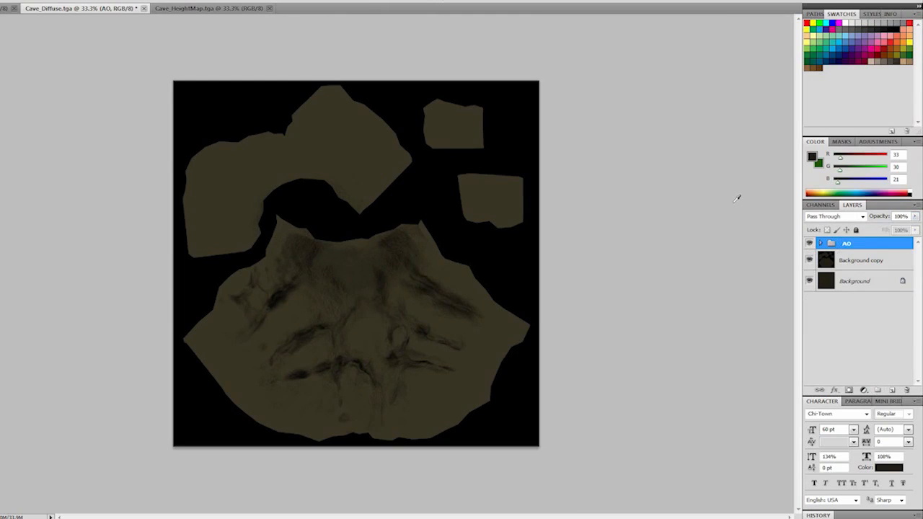
- Toggle the visibility of the AO group, Background copy and Background to examine what each contributes to the diffuse map
left_click(811, 245)
left_click(810, 246)
left_click(810, 282)
left_click(809, 245)
left_click(810, 245)
left_click(810, 260)
left_click(810, 281)
left_click(810, 281)
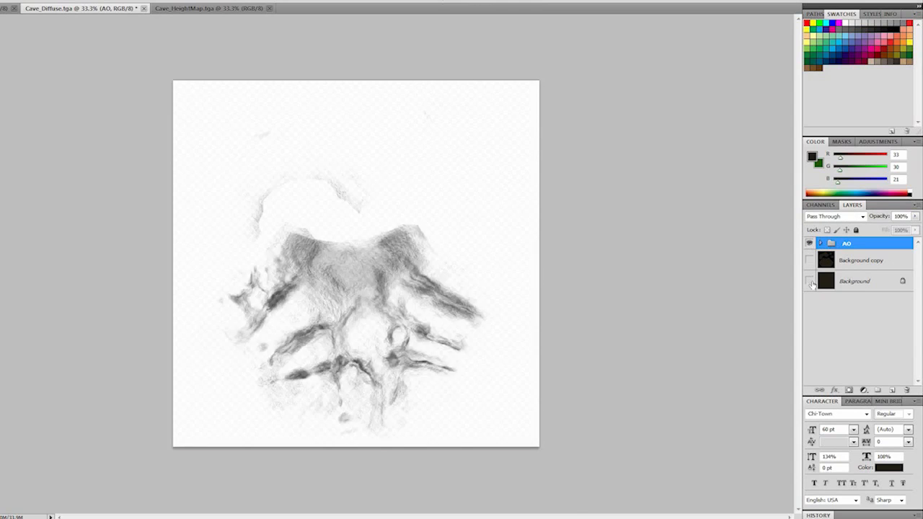
left_click(810, 282)
left_click(810, 262)
left_click(810, 262)
left_click(810, 261)
left_click(810, 261)
left_click(810, 261)
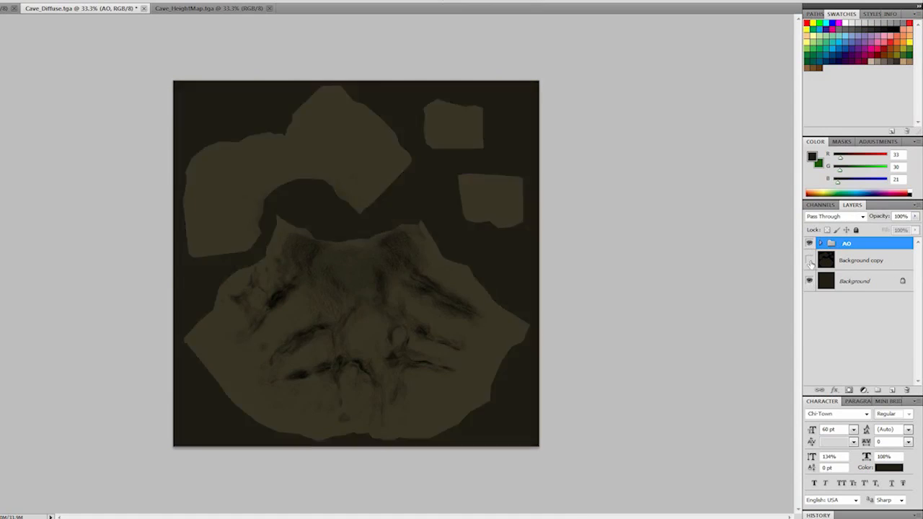
left_click(811, 261)
left_click(810, 262)
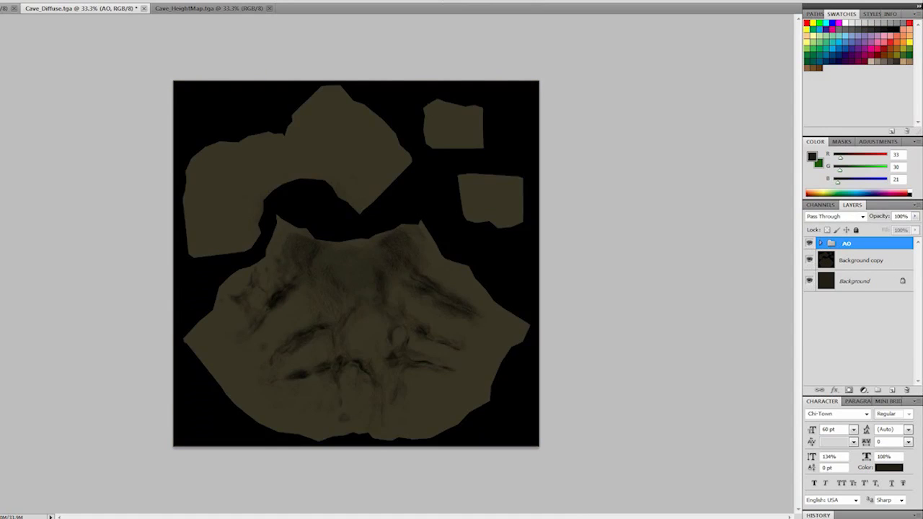
- Add a new layer between the AO group and Background copy, hide the group, and try pasting the height map onto the layer
left_click(205, 8)
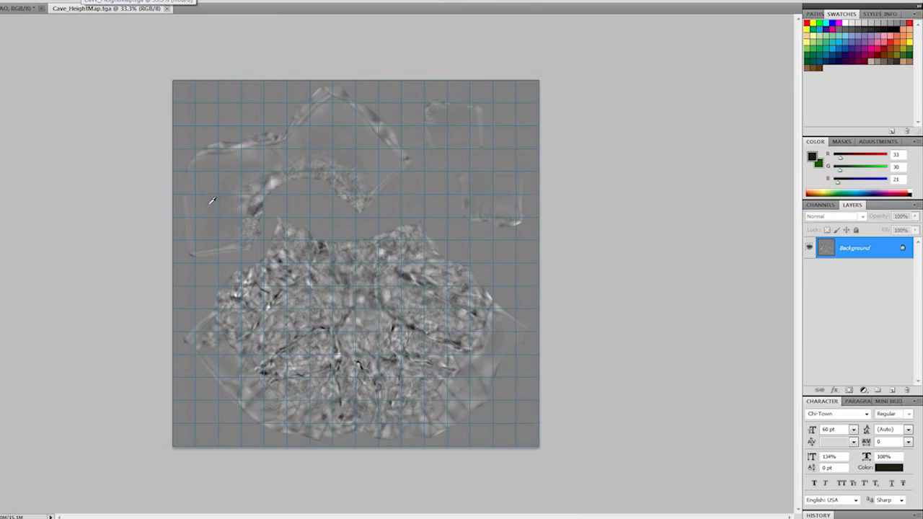
key("ctrl+Tab")
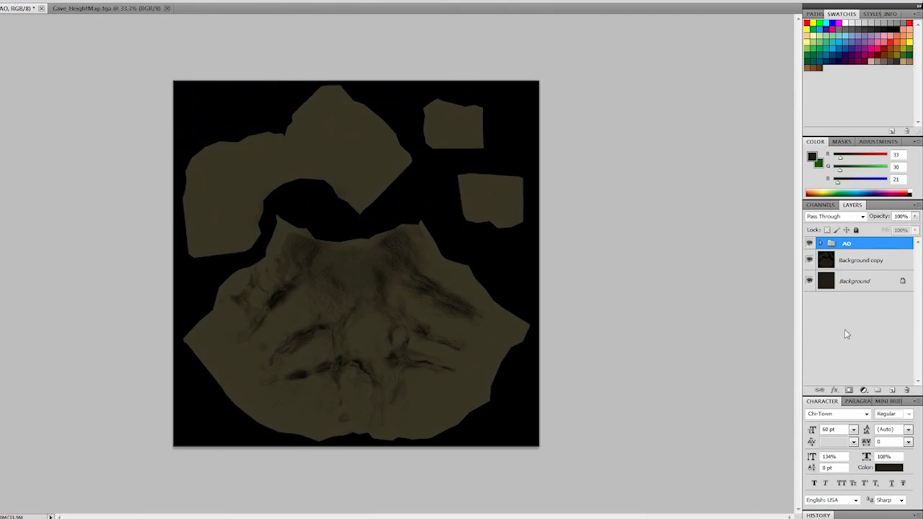
left_click(893, 391)
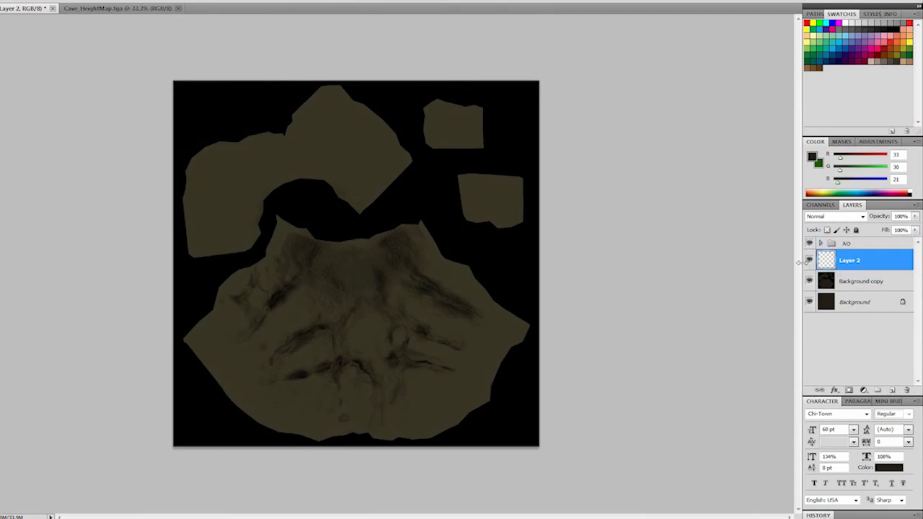
left_click(809, 243)
key("ctrl+v")
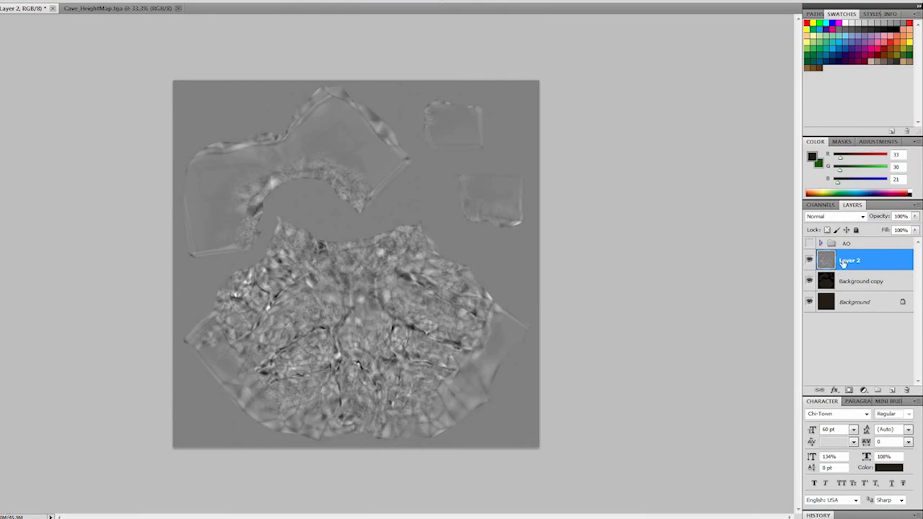
key("ctrl+z")
- In Cave_HeightMap.tga, duplicate the Background layer as Background copy, hide the original and clear the selection
left_click(82, 10)
left_click(580, 248)
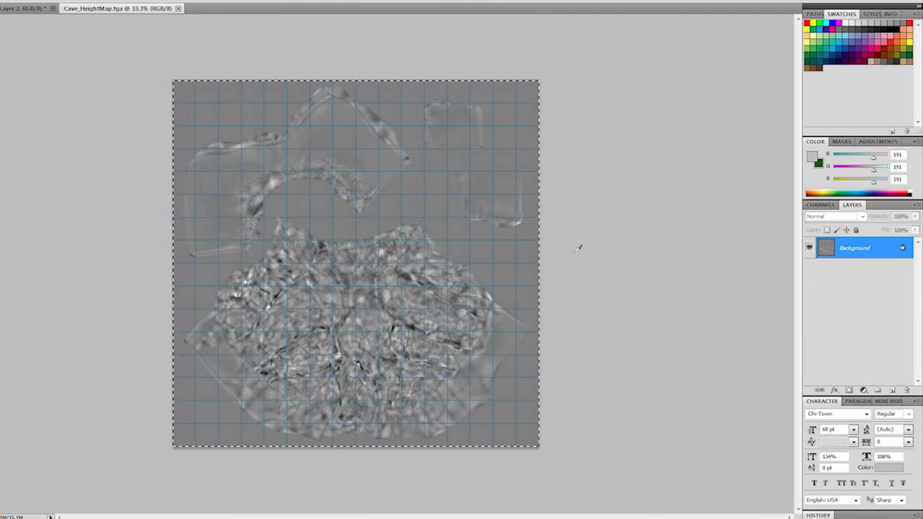
key("v")
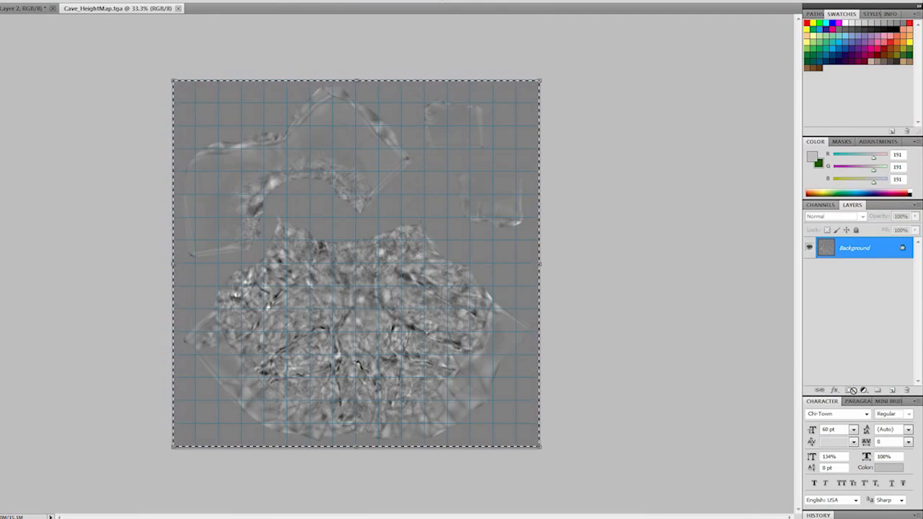
left_click_drag(860, 248, 892, 390)
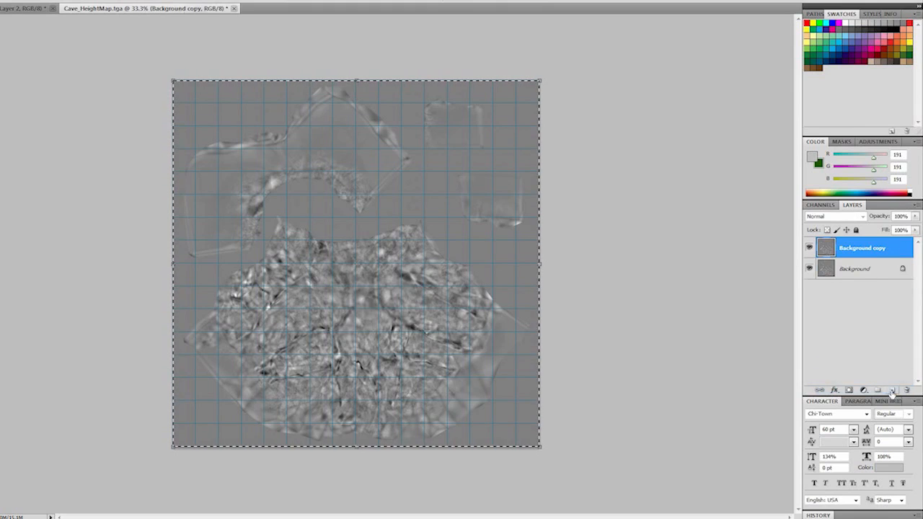
left_click(809, 268)
key("ctrl+d")
key("ctrl+a")
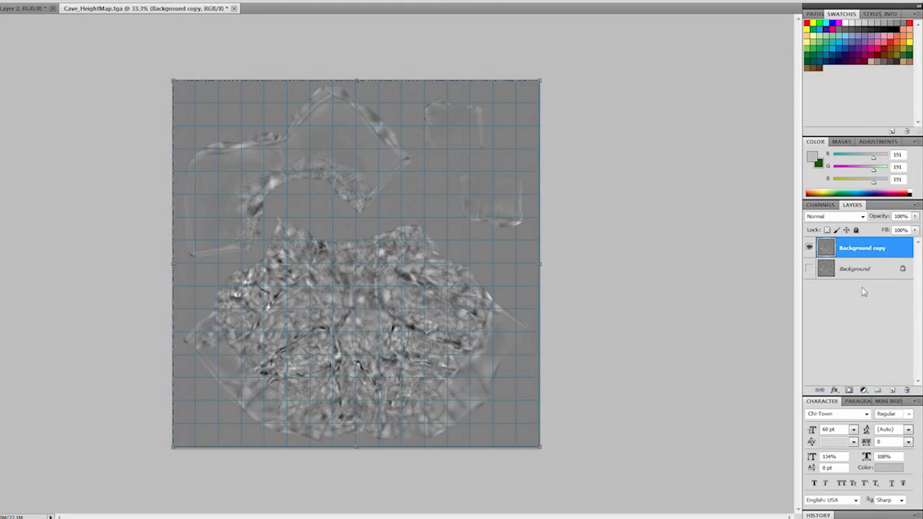
- Load the saved selection of the UV islands and use it as a layer mask on Background copy
left_click(22, 0)
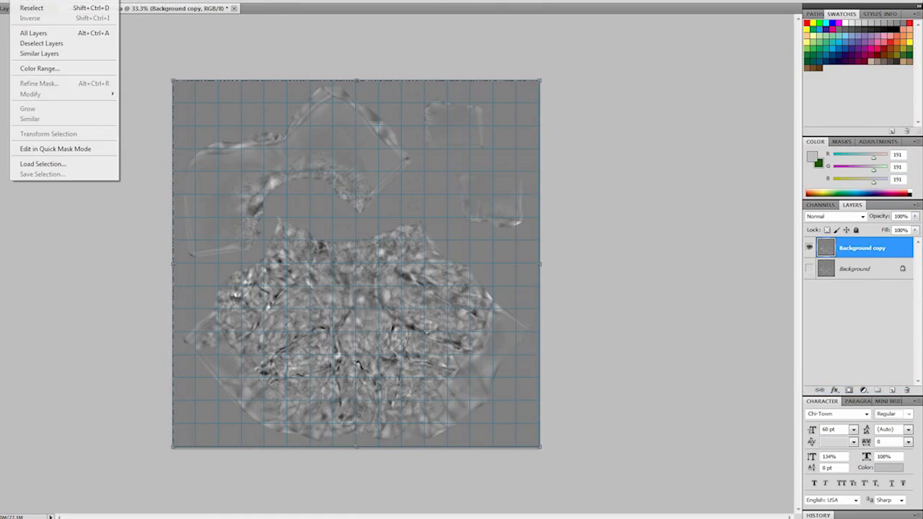
left_click(47, 164)
left_click(433, 156)
left_click(393, 167)
left_click(496, 130)
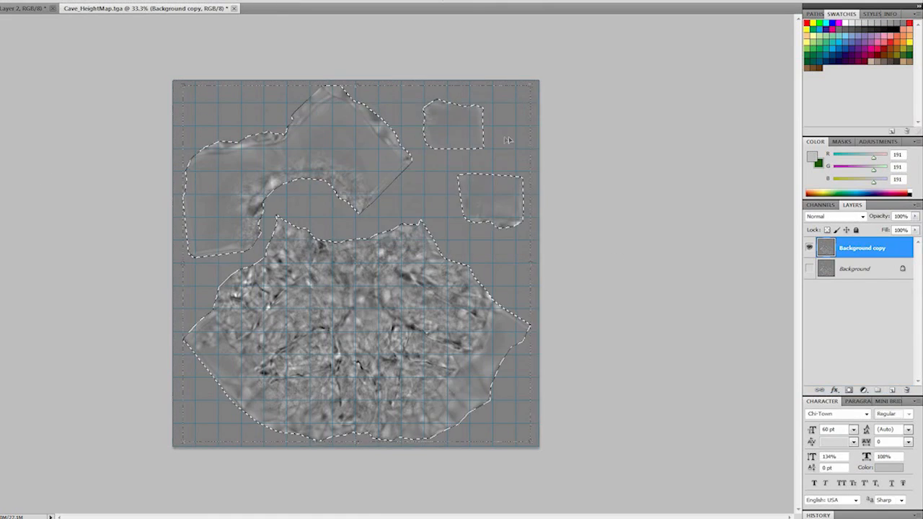
left_click(850, 390)
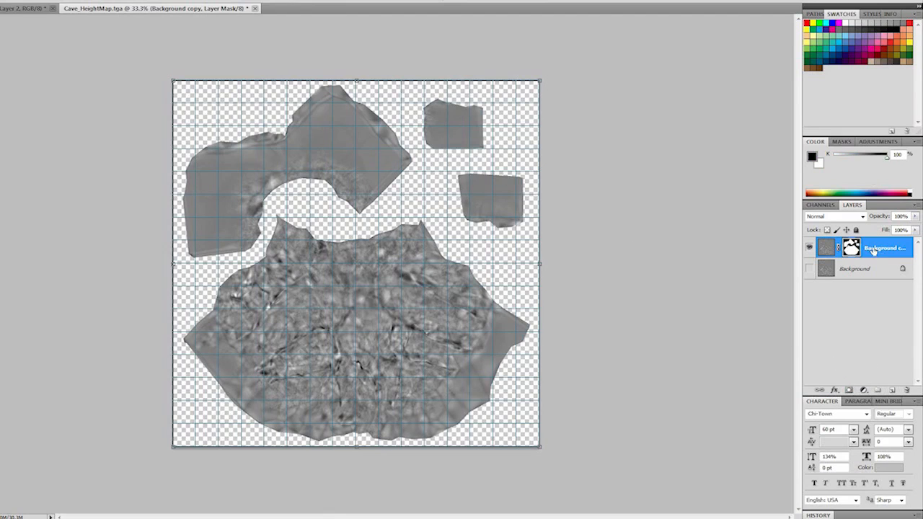
- Try to paste the masked height map onto Layer 2 of Cave_Diffuse.tga and check the diffuse map's channels
left_click(21, 8)
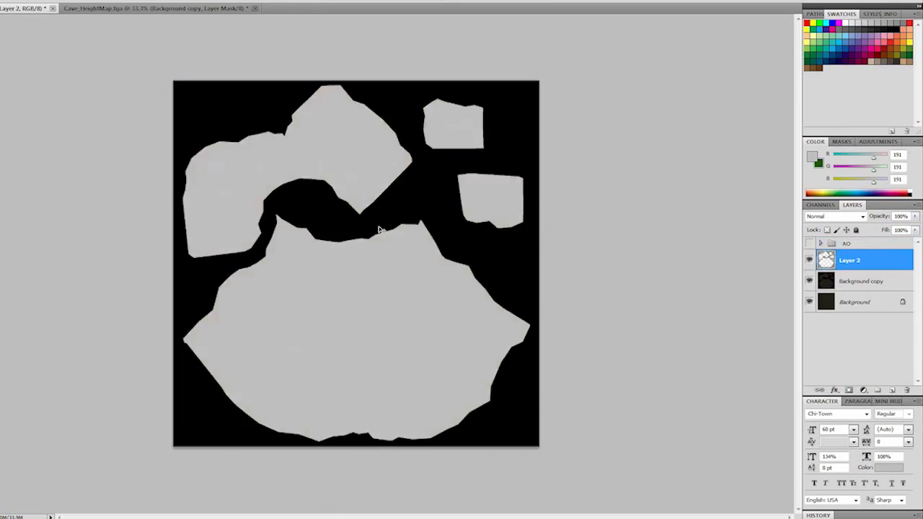
left_click(821, 205)
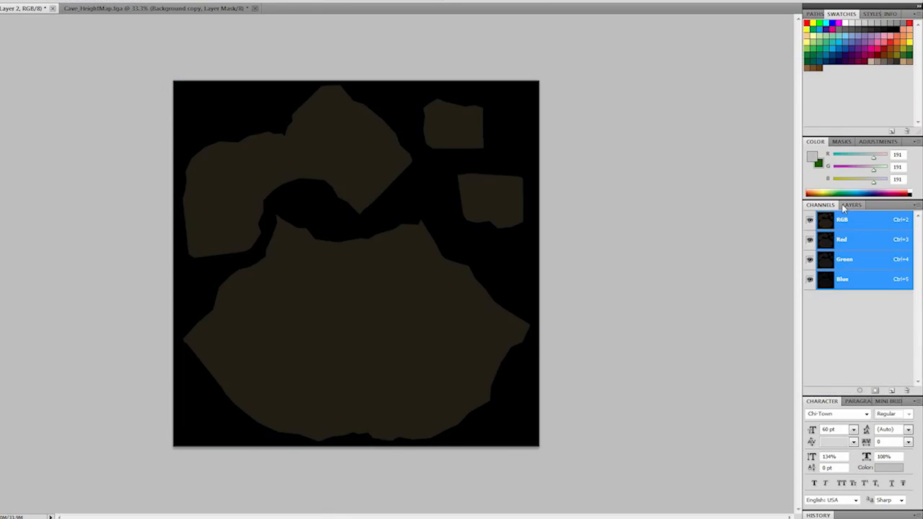
left_click(848, 205)
- Apply the layer mask permanently to Background copy in Cave_HeightMap.tga
left_click(163, 8)
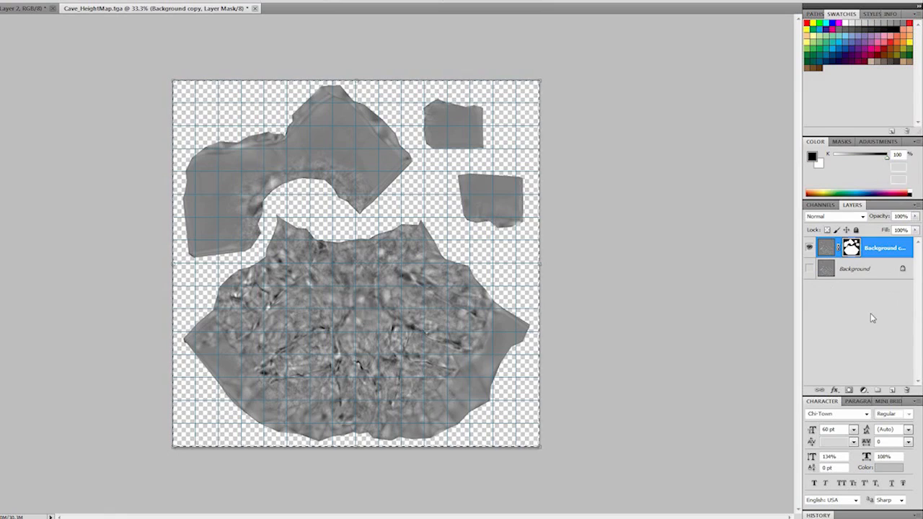
left_click(853, 247)
right_click(870, 247)
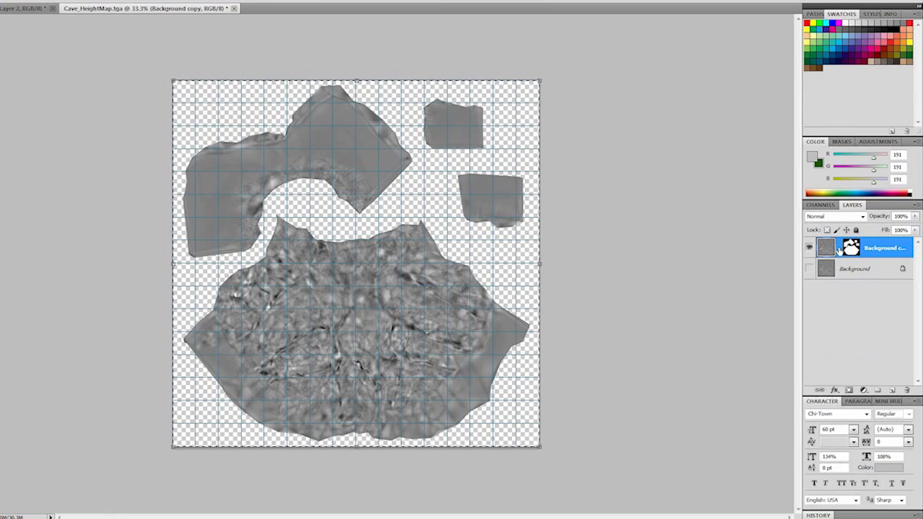
right_click(844, 248)
left_click(837, 282)
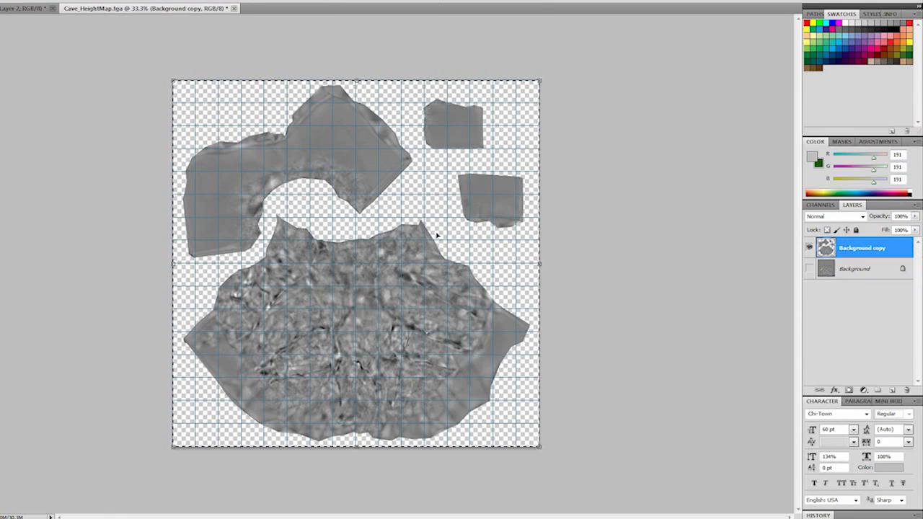
- Return to the cave diffuse document and set Layer 2's blend mode to Overlay
left_click(820, 205)
left_click(852, 205)
key("ctrl+Tab")
left_click(853, 215)
left_click(829, 355)
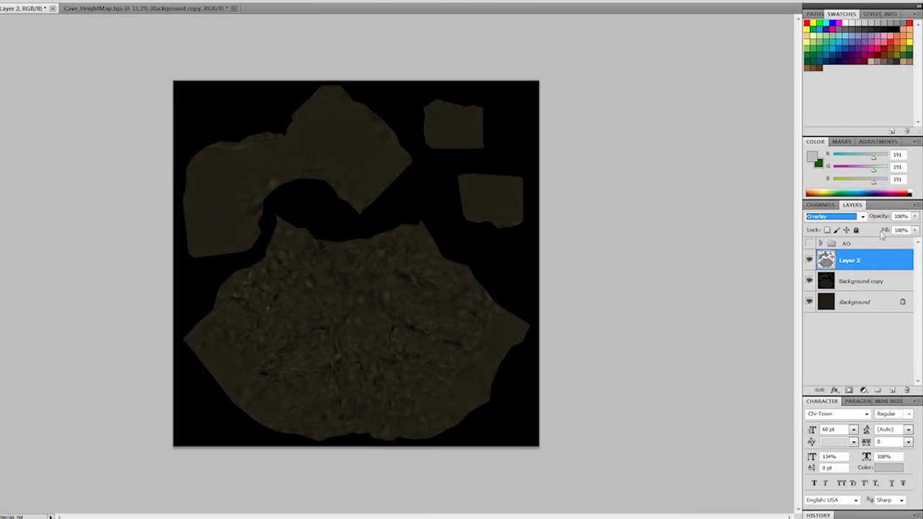
- Set Layer 2's opacity to 63%, show the AO group, and compare the texture with Layer 2 hidden and shown
left_click(915, 216)
left_click(809, 243)
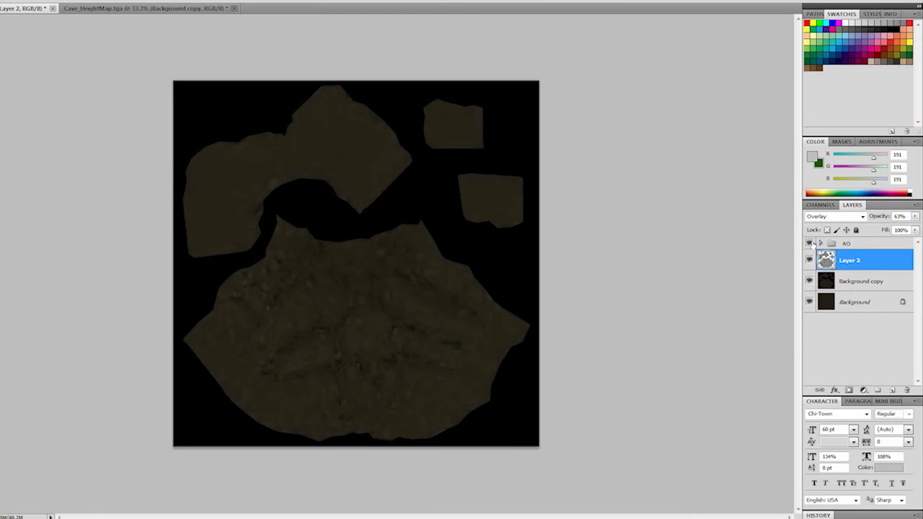
left_click(810, 261)
left_click(809, 260)
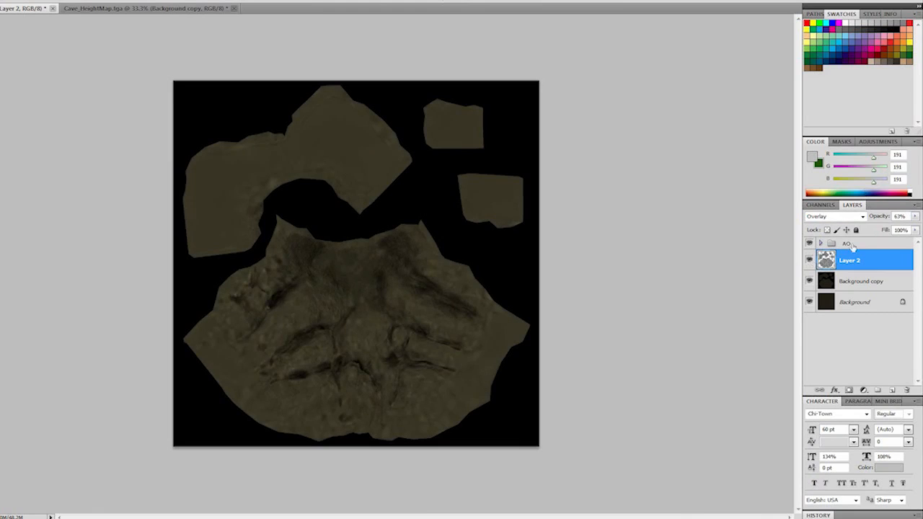
- Raise Layer 2's opacity to 93% and compare the cave texture with and without the layer
left_click(915, 217)
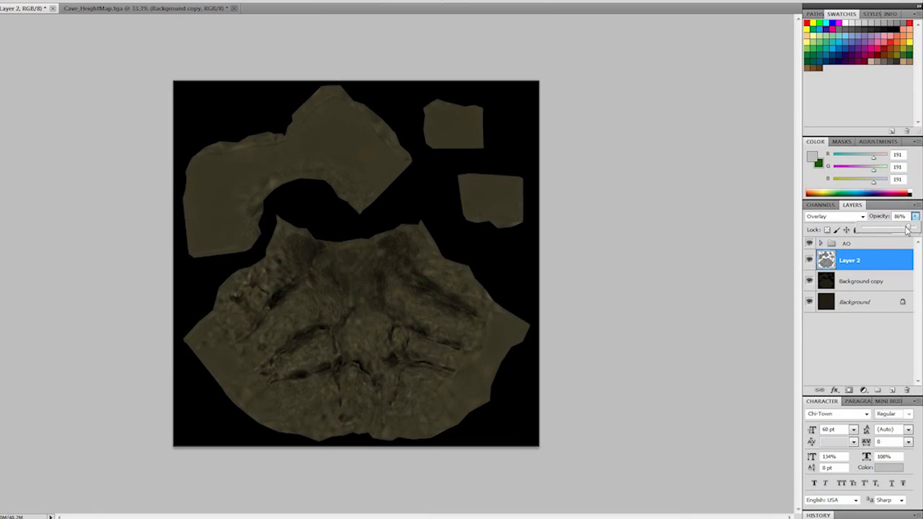
left_click(810, 260)
left_click(809, 261)
left_click(810, 260)
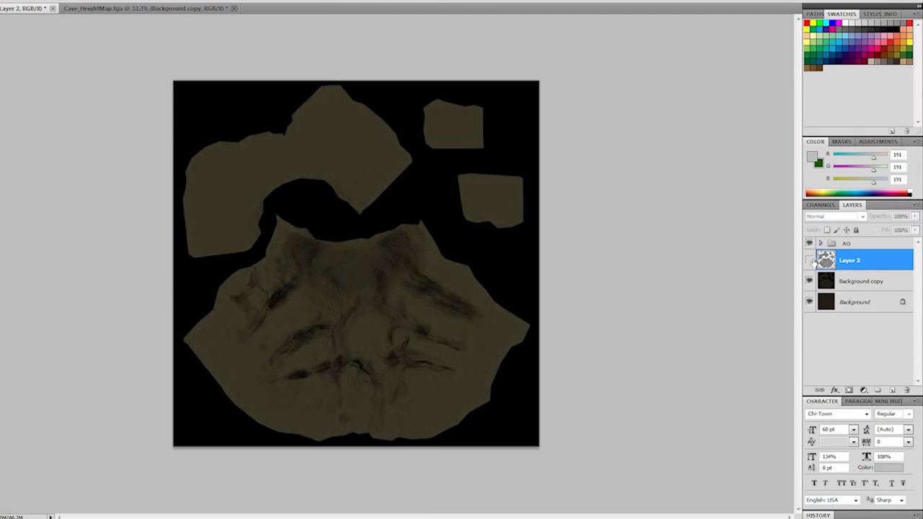
left_click(809, 260)
left_click(809, 260)
left_click(809, 261)
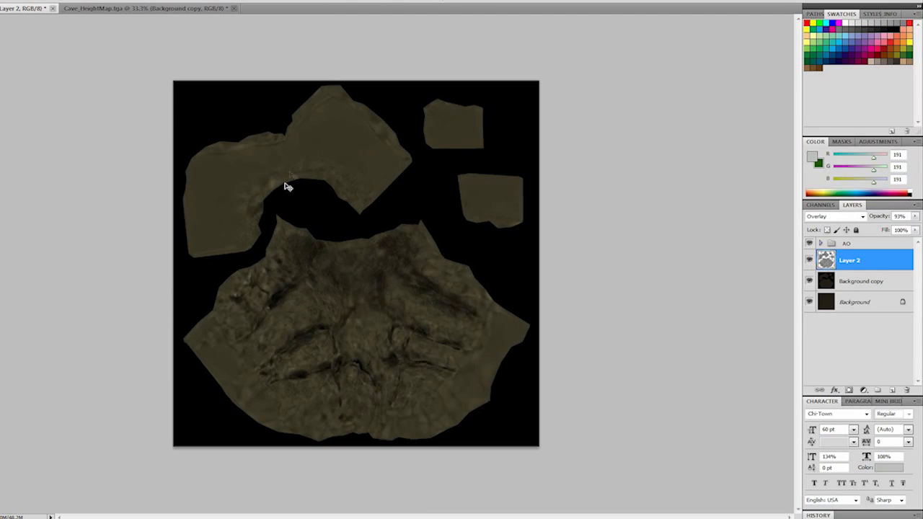
scroll(287, 187, "up", 3, "alt")
left_click(810, 260)
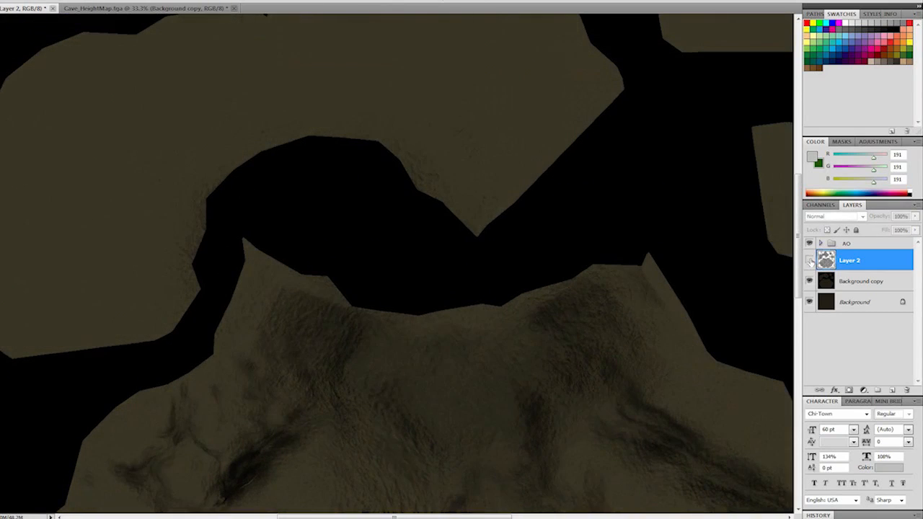
left_click(809, 261)
left_click(809, 260)
left_click(810, 260)
- Reduce Layer 2's opacity to 44%, toggling the layer to judge its effect on the texture
left_click(915, 216)
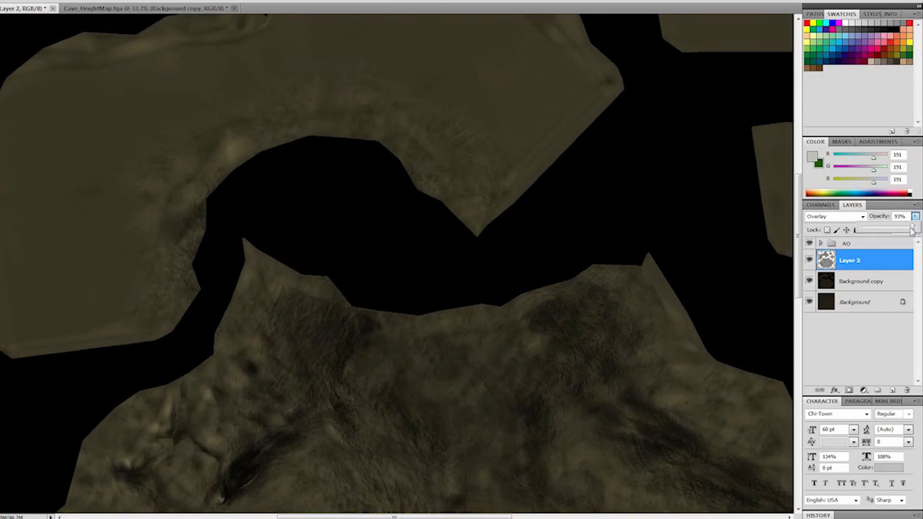
left_click_drag(913, 230, 889, 229)
left_click(809, 262)
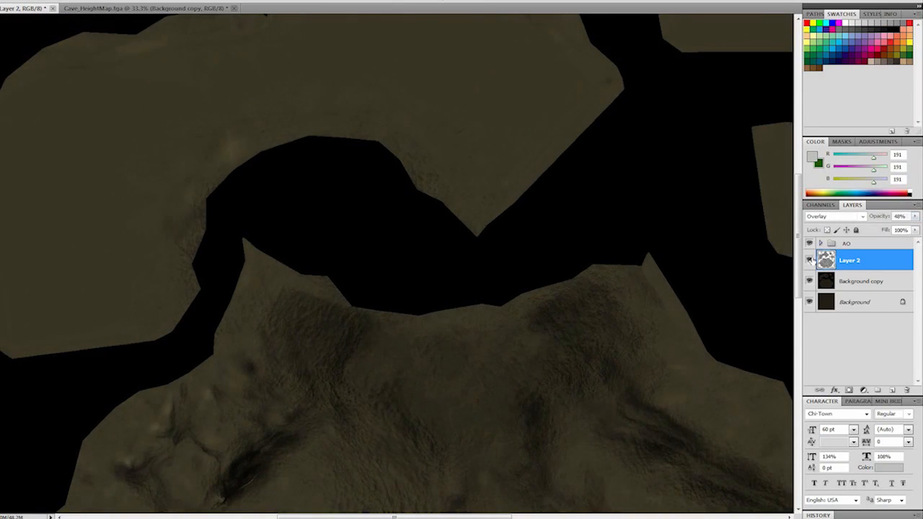
left_click(915, 216)
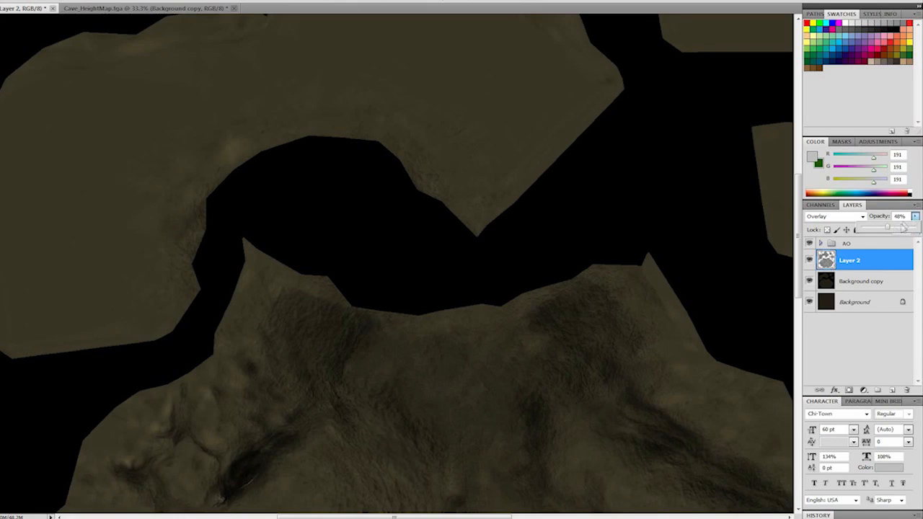
left_click(809, 257)
left_click(809, 257)
left_click(809, 258)
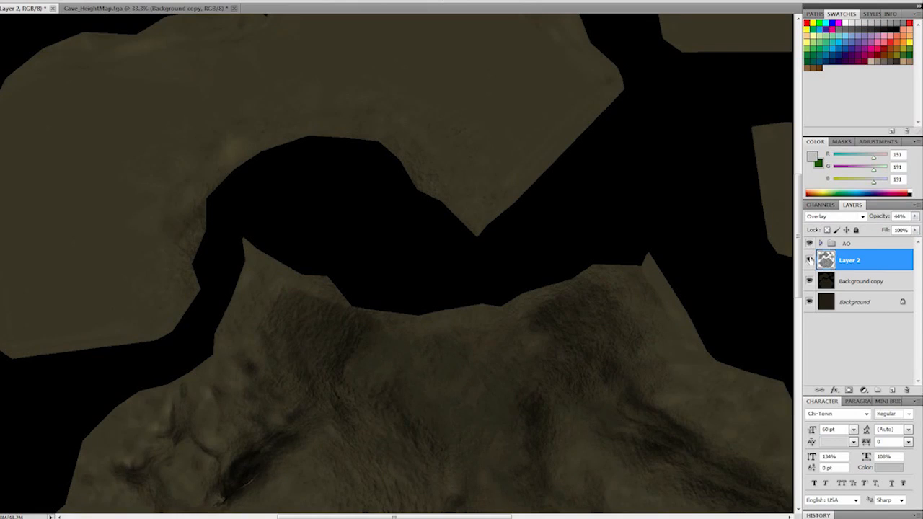
scroll(376, 342, "down", 9)
scroll(401, 342, "up", 2)
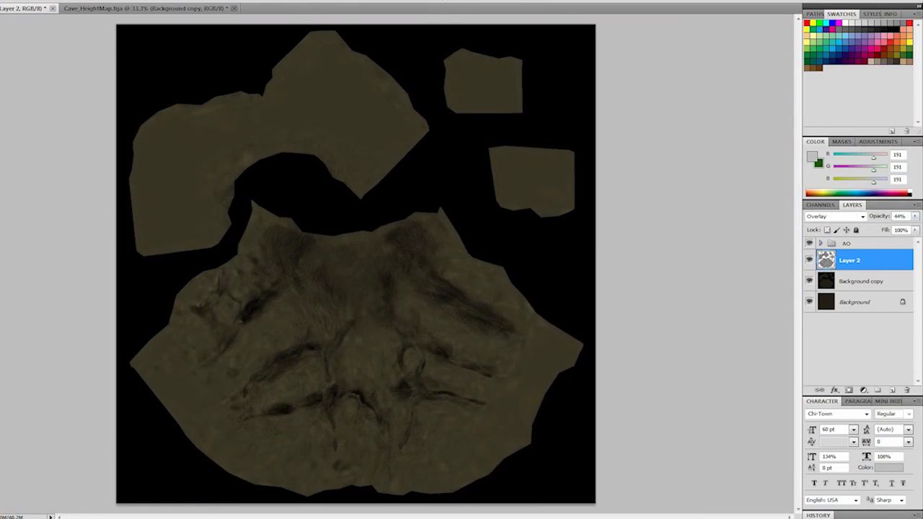
- Add a new empty layer directly beneath Layer 2 and select it
left_click(893, 390)
left_click_drag(852, 287, 857, 261)
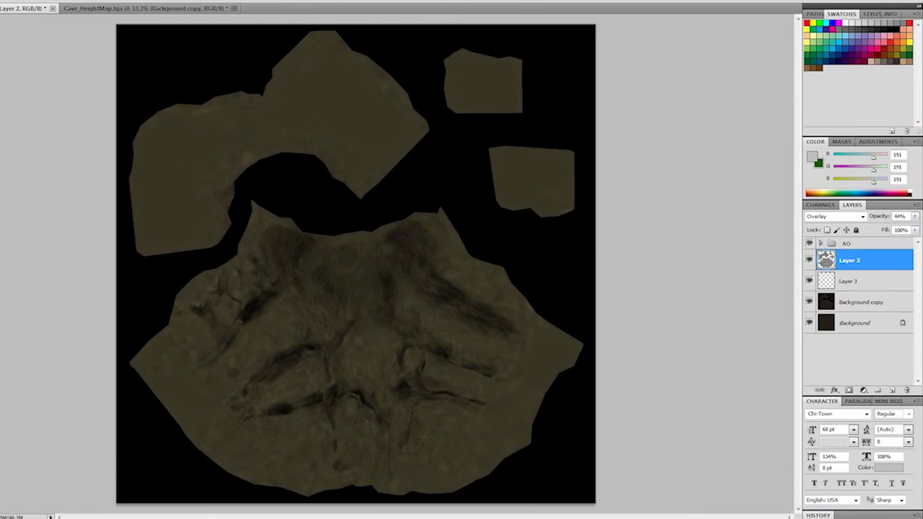
left_click(857, 288)
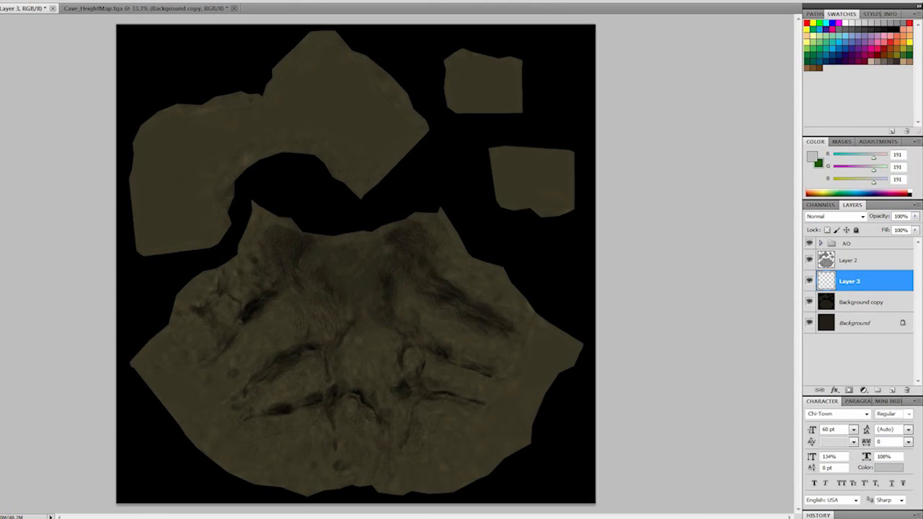
- Open RockJagged0041_1_L.jpg, RockLayered0015_L.jpg and RockLayered0029_L.jpg from Explorer's cliff folder in Photoshop, discarding the embedded color profiles
key("alt+Tab")
left_click(619, 236)
left_click(687, 236, "ctrl")
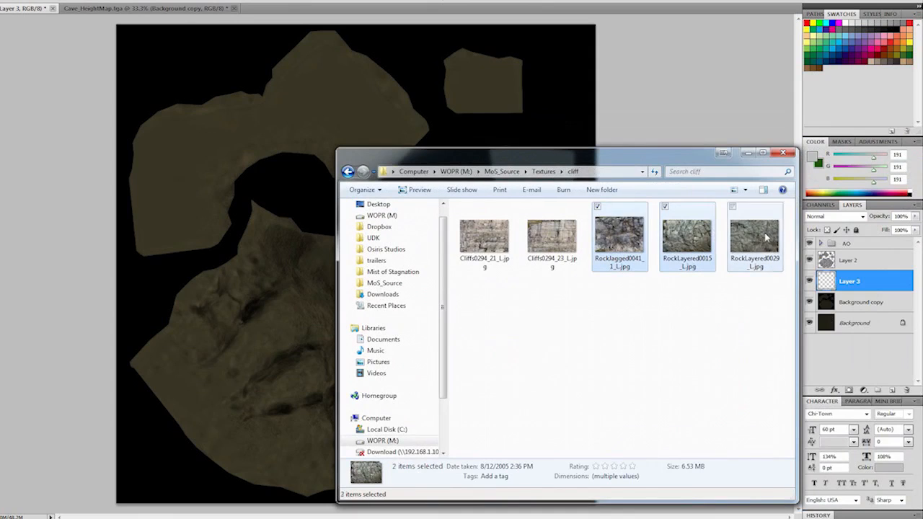
left_click(766, 237, "ctrl")
left_click_drag(767, 237, 384, 10)
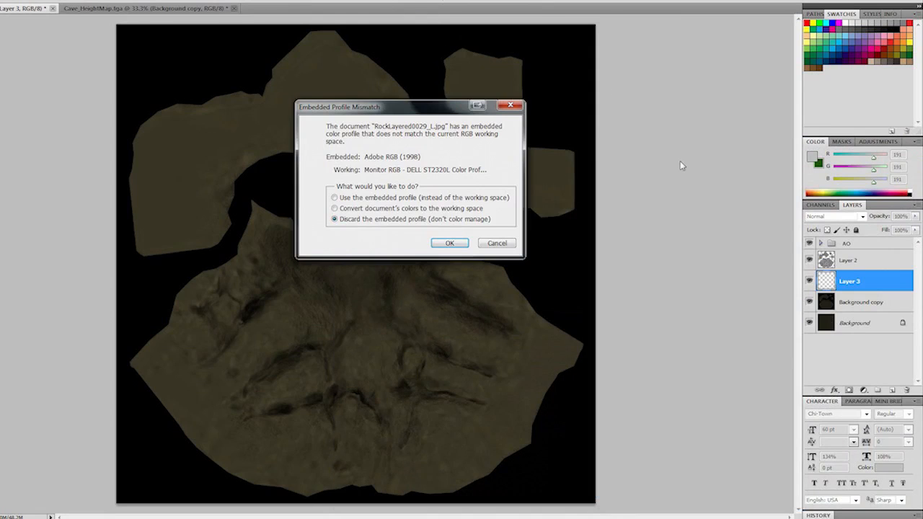
left_click(451, 246)
left_click(452, 246)
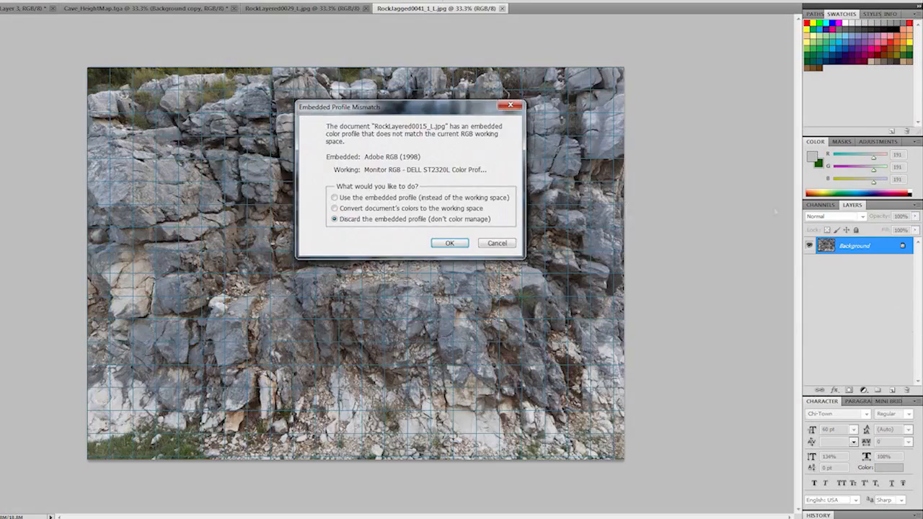
left_click(452, 246)
- Open the stain decal images, including DecalsStain0021_1_M.png, from the detail masks folder under Textures in Explorer
key("alt+Tab")
left_click(544, 172)
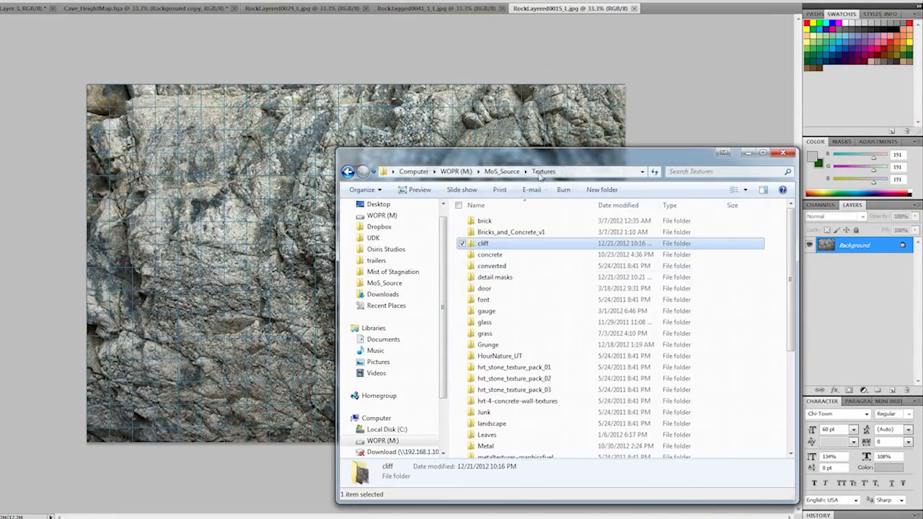
double_click(492, 278)
left_click(687, 238)
left_click(755, 238, "ctrl")
left_click_drag(755, 238, 678, 10)
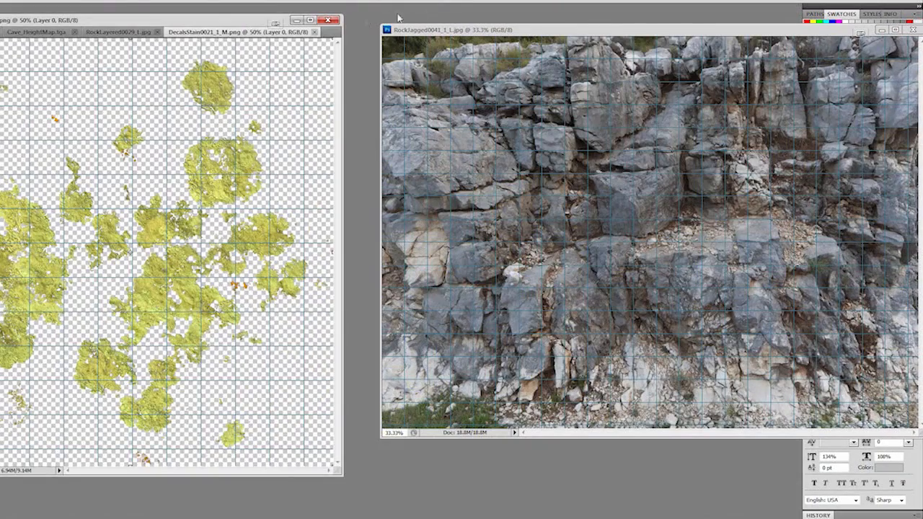
- Float the opened rock and stain images in separate windows and close Cave_HeightMap.tga without saving
left_click_drag(195, 21, 274, 22)
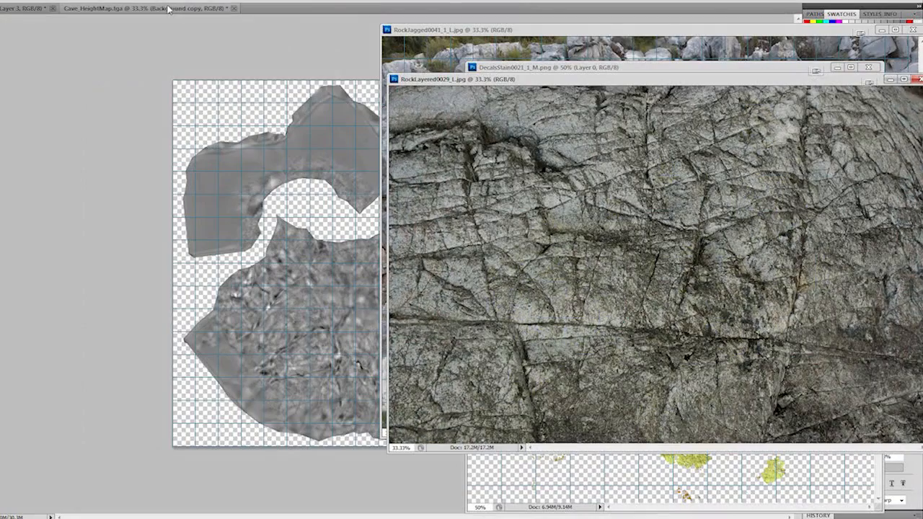
left_click(232, 9)
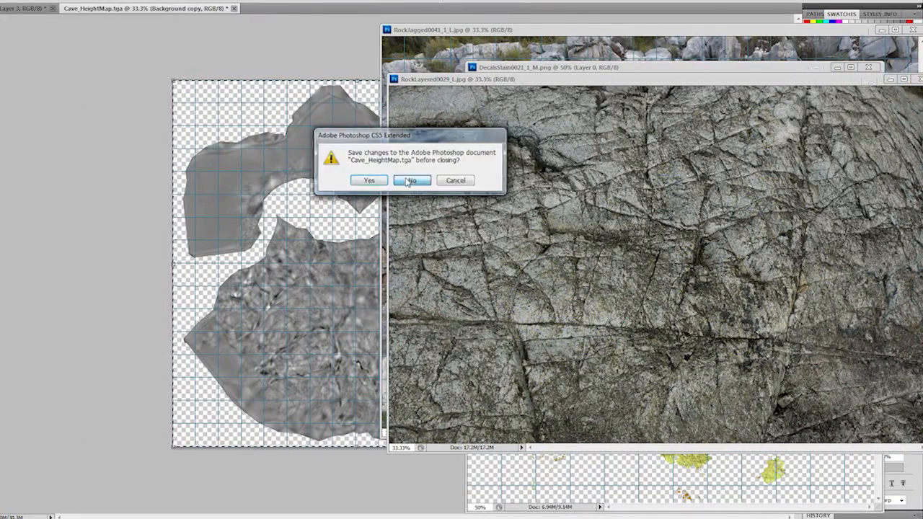
left_click(415, 179)
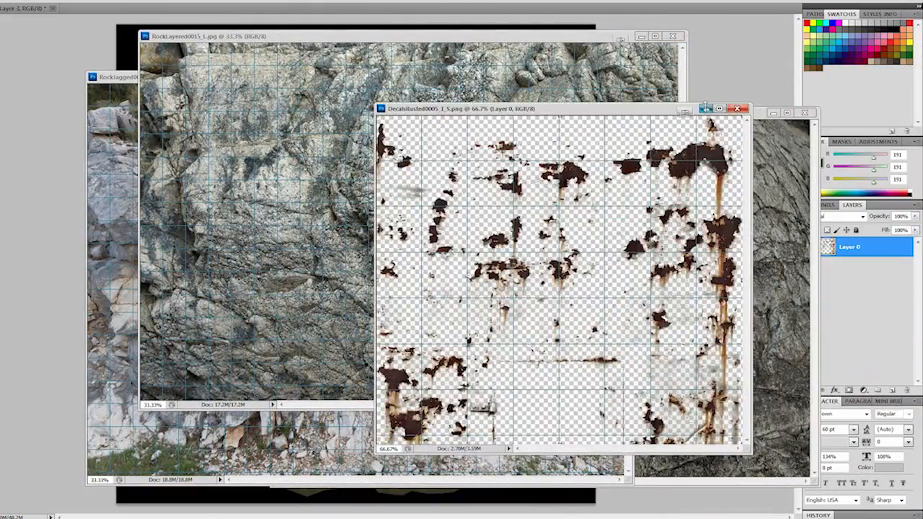
- Copy the three rock photos into the cave diffuse document as separate layers beneath Layer 2
left_click(367, 42)
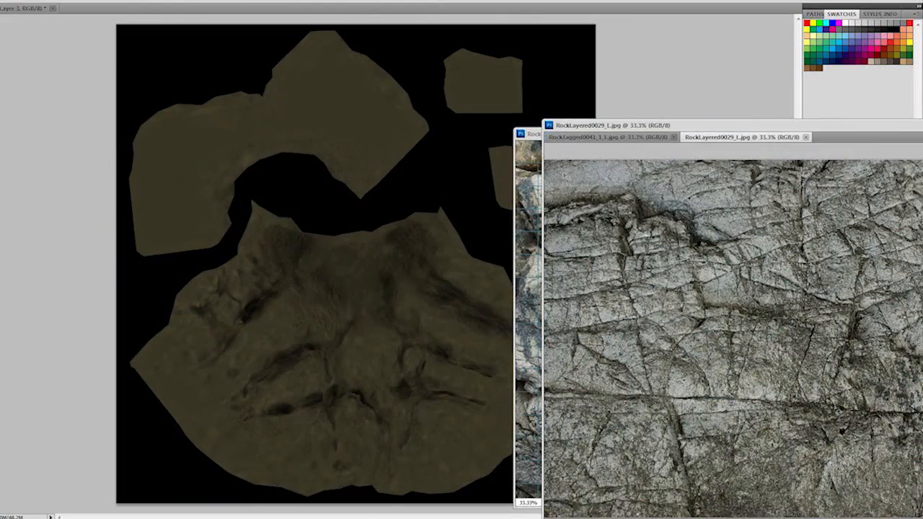
key("ctrl+a")
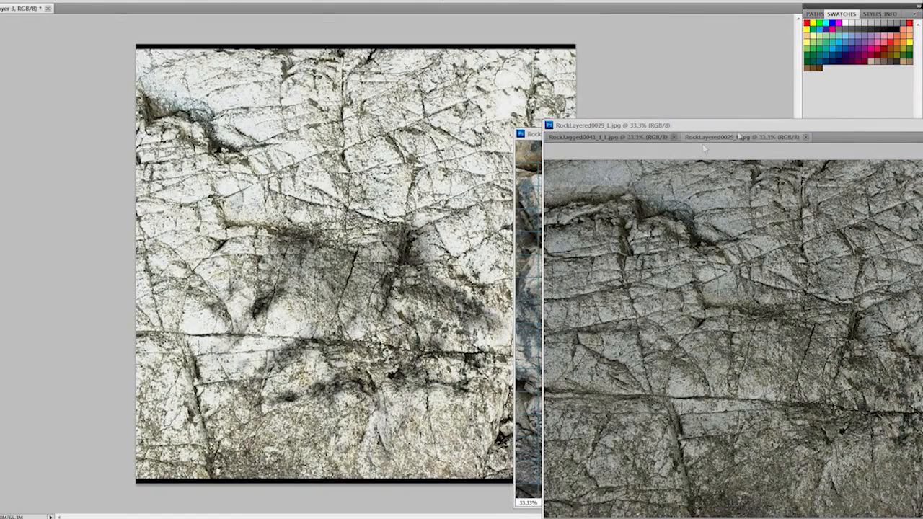
left_click_drag(744, 129, 639, 104)
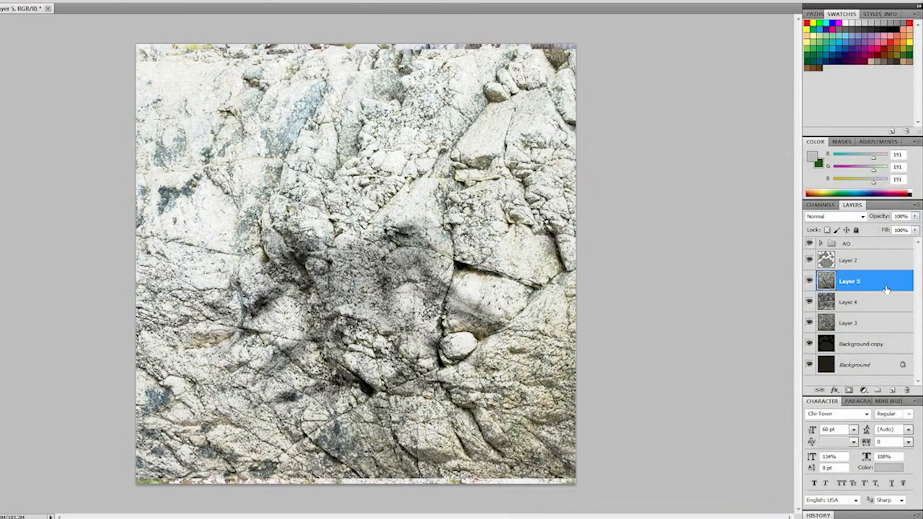
- Move Layer 4 above Layer 5, hide both along with Layer 2 and the AO group, and select Layer 3
left_click_drag(854, 303, 811, 245)
left_click(880, 323)
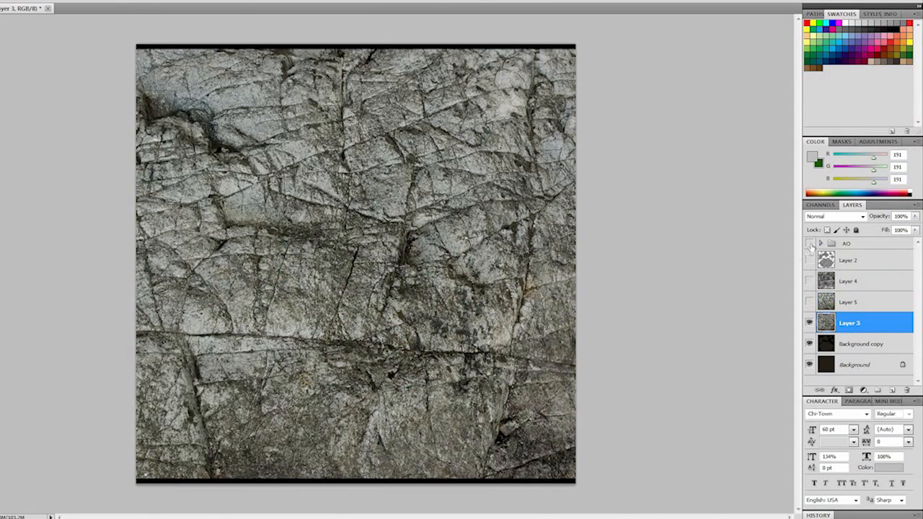
- Show the grid, then enlarge and reposition Layer 3's rock photo until it covers the black strips along the canvas edges
key("ctrl+a")
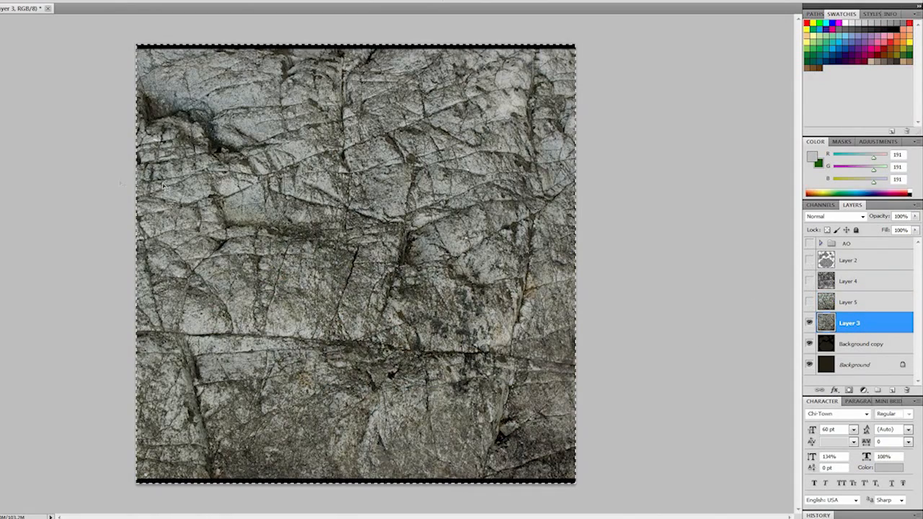
left_click(104, 175)
key("ctrl+apostrophe")
key("ctrl+minus")
key("ctrl+d")
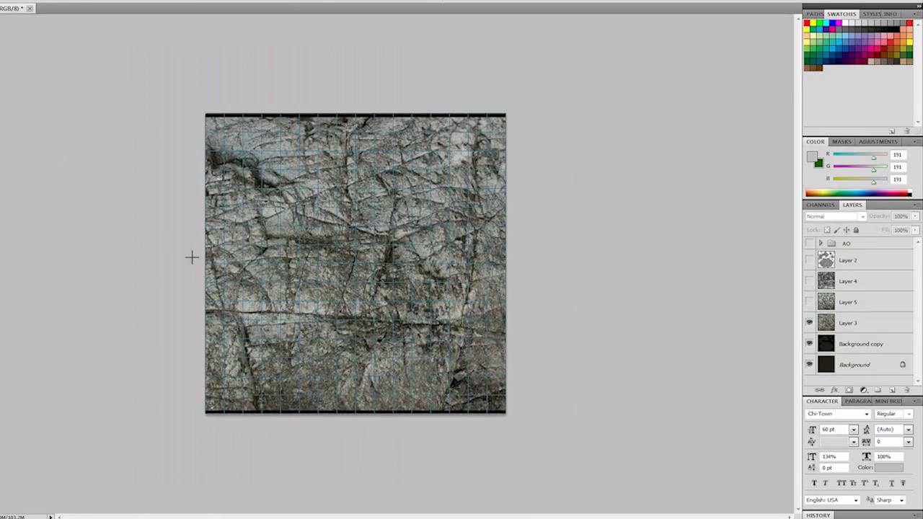
mouse_move(322, 238)
left_mouse_down()
mouse_move(327, 246)
mouse_move(325, 236)
left_mouse_up()
left_click_drag(389, 278, 347, 285)
left_click_drag(96, 120, 78, 108, "shift")
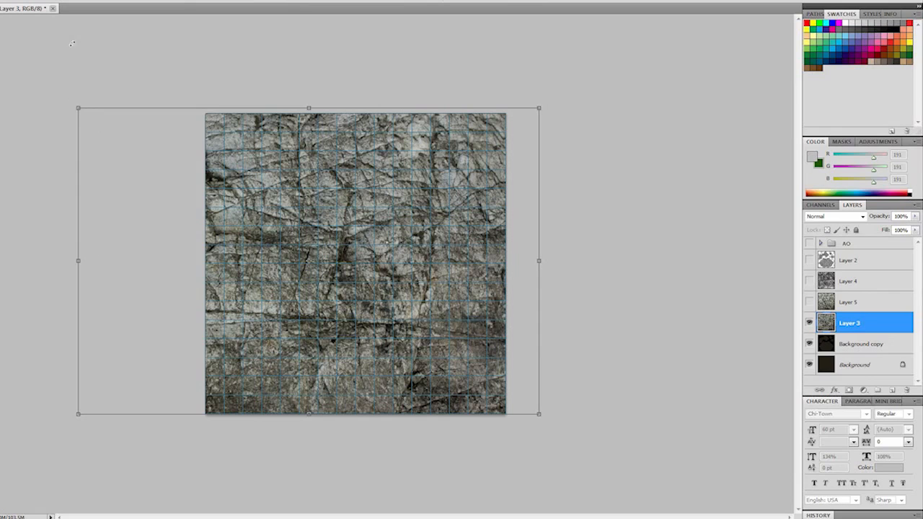
mouse_move(413, 300)
left_mouse_down()
mouse_move(418, 319)
mouse_move(386, 297)
mouse_move(400, 298)
left_mouse_up()
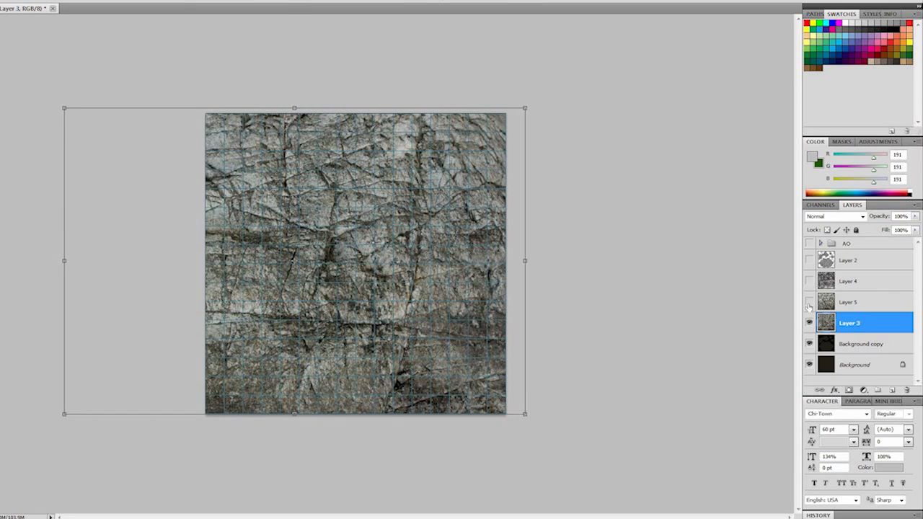
- Show Layers 5 and 4, and set the blend modes to Overlay for Layers 3 and 4 and Soft Light for Layer 5
left_click(809, 302)
left_click(809, 281)
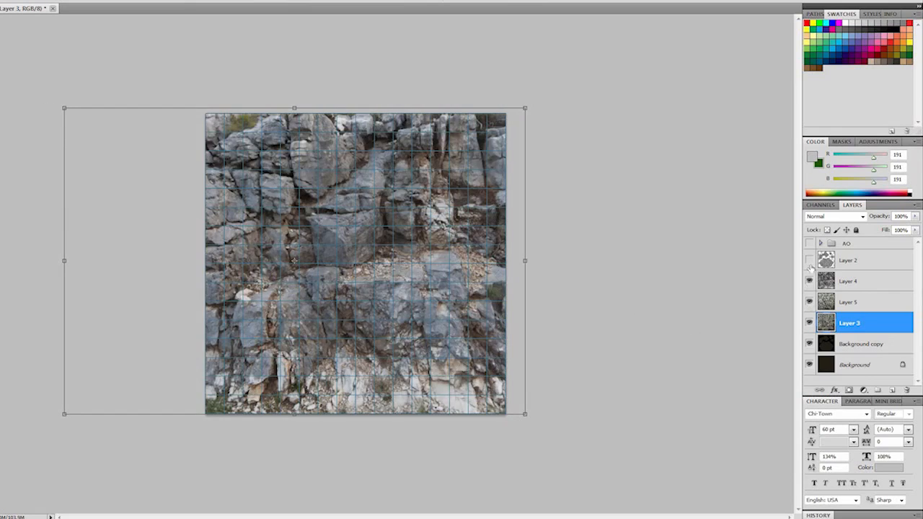
left_click(863, 216)
left_click(826, 356)
left_click(857, 303)
left_click(863, 216)
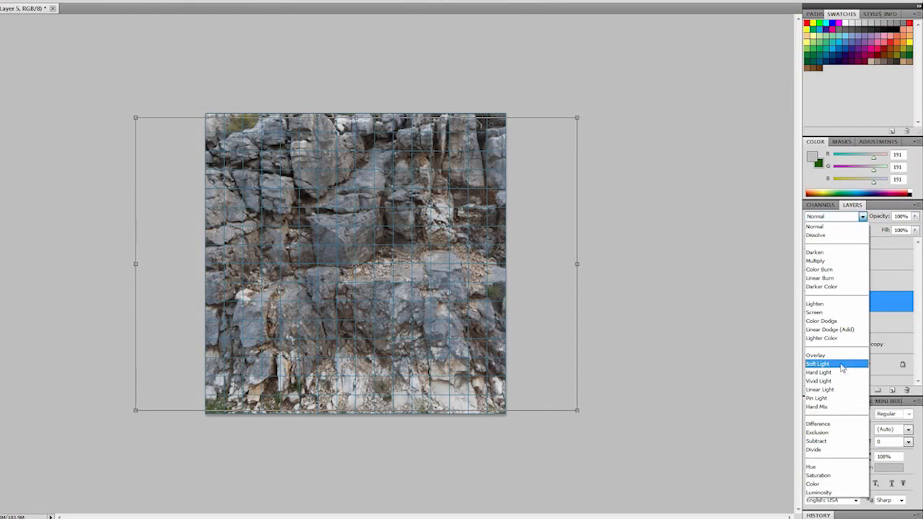
left_click(841, 364)
left_click(857, 281)
left_click(863, 216)
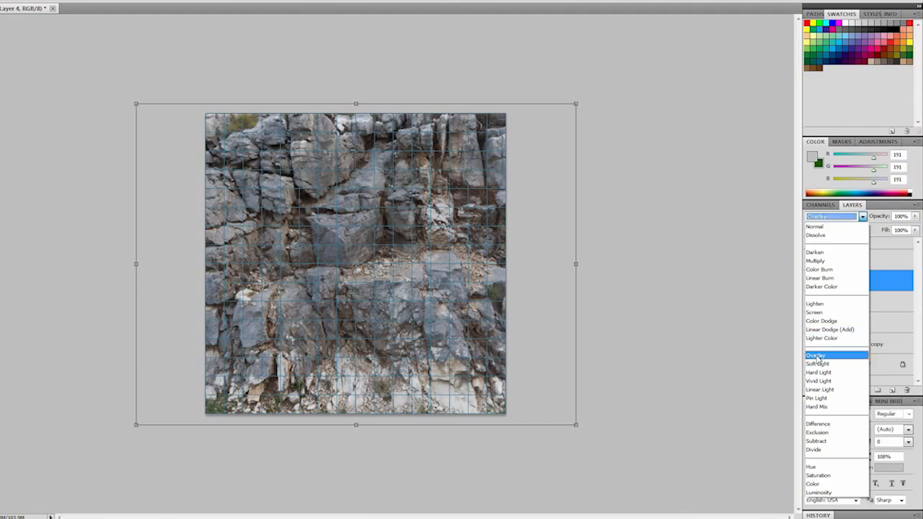
left_click(816, 357)
left_click(853, 323)
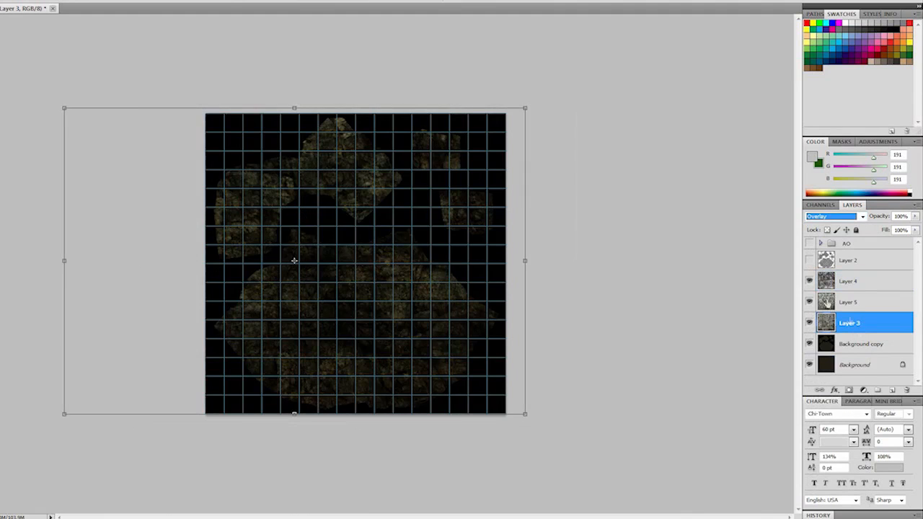
- Hide the Background copy layer and compare alternative blend modes for Layer 3 across the full rock texture
left_click(809, 344)
left_click(810, 365)
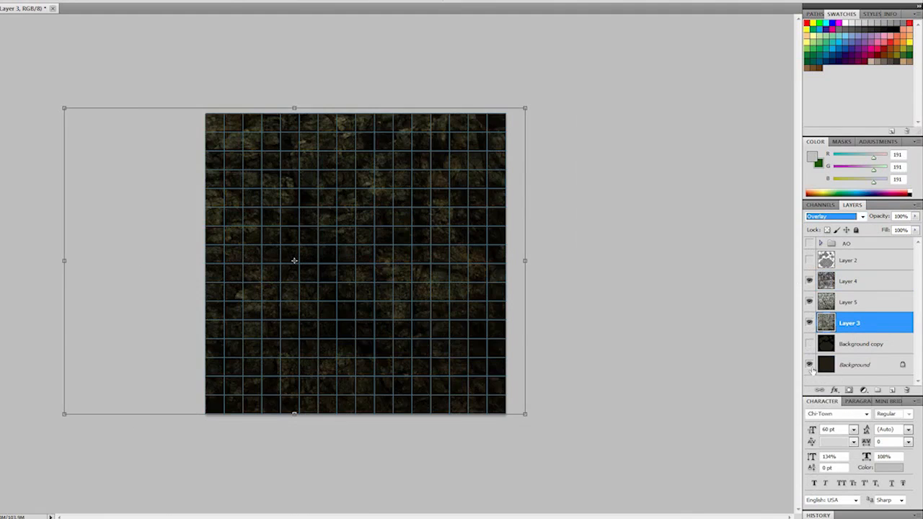
key("Up")
key("Up")
key("Up")
key("Up")
key("Up")
key("Up")
key("Up")
key("Down")
key("Down")
key("Down")
key("Down")
key("Down")
key("Down")
key("Down")
left_click(578, 344)
scroll(578, 343, "up", 5, "alt")
scroll(578, 343, "down", 1, "alt")
- Try lightening the Background layer to about +20 with Hue/Saturation
left_click(841, 363)
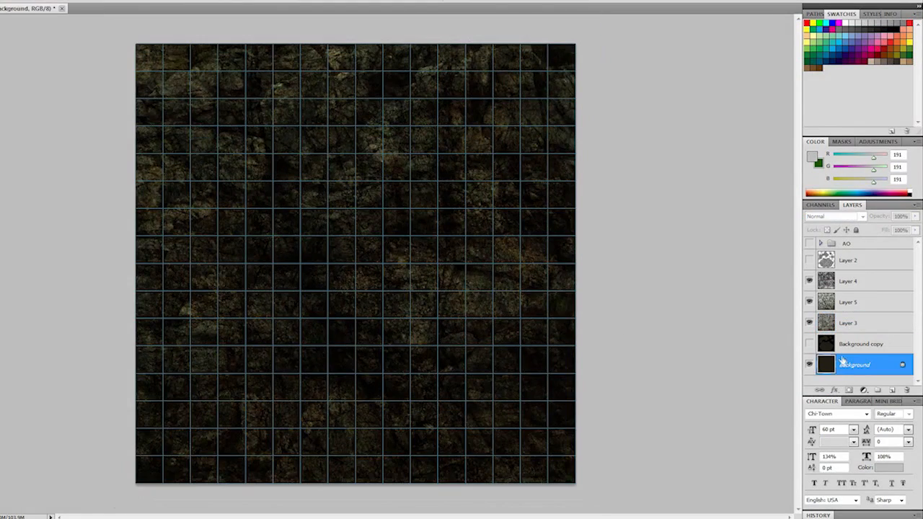
key("ctrl+u")
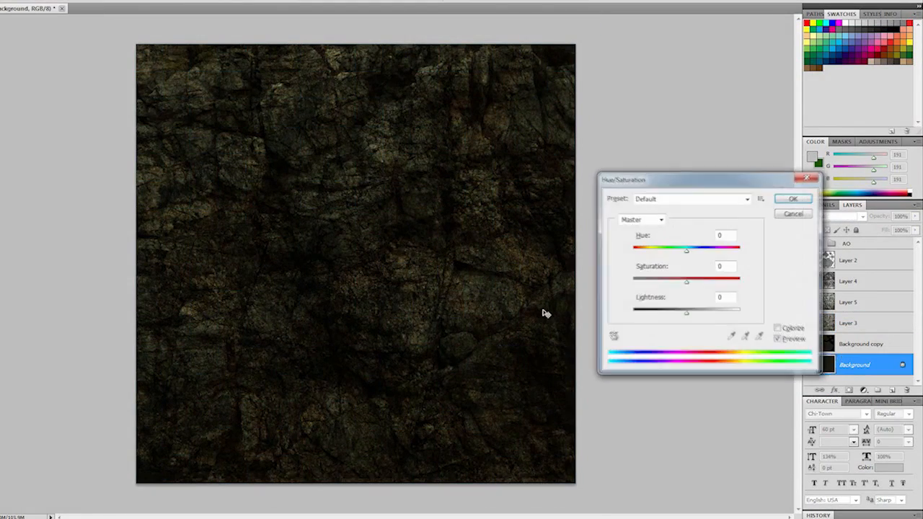
left_click_drag(687, 315, 697, 315)
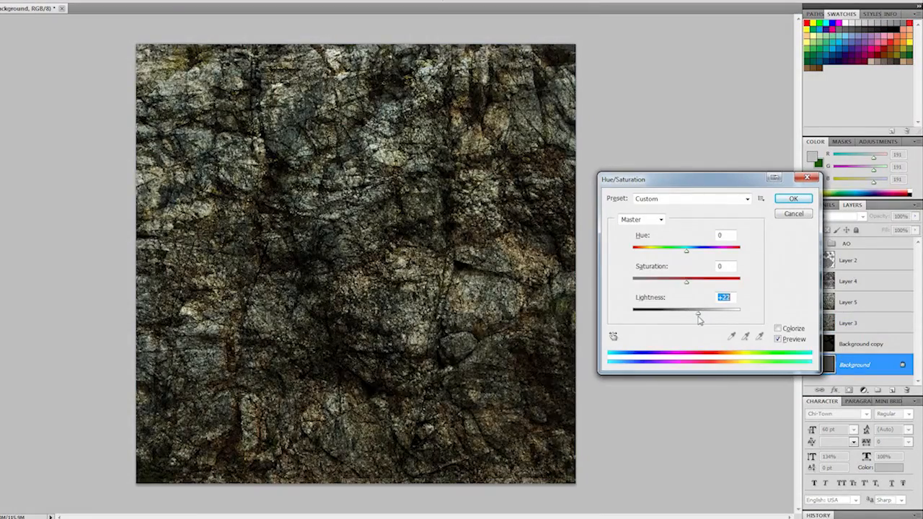
left_click_drag(700, 189, 103, 200)
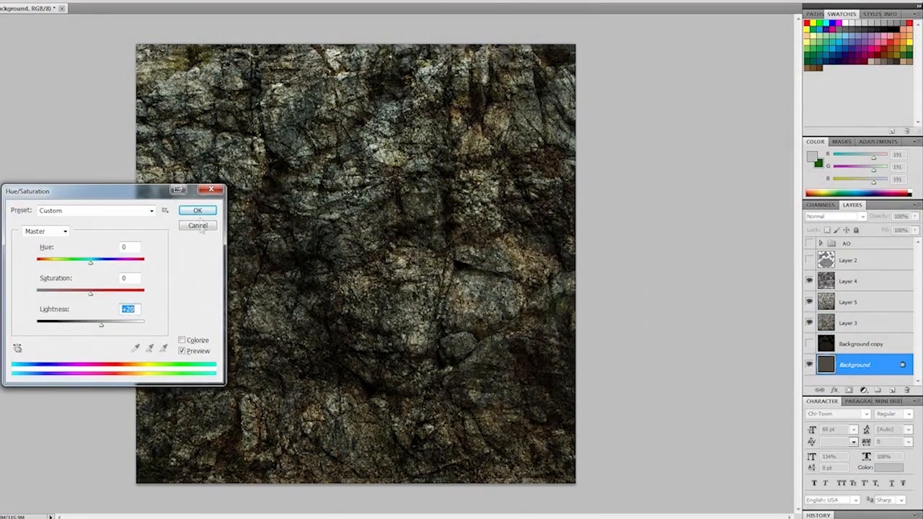
left_click(198, 226)
- Show the AO group, Layer 2 and Background copy, hide Layers 5 and 4, and reduce Layer 3's opacity to 58%
left_click(809, 244)
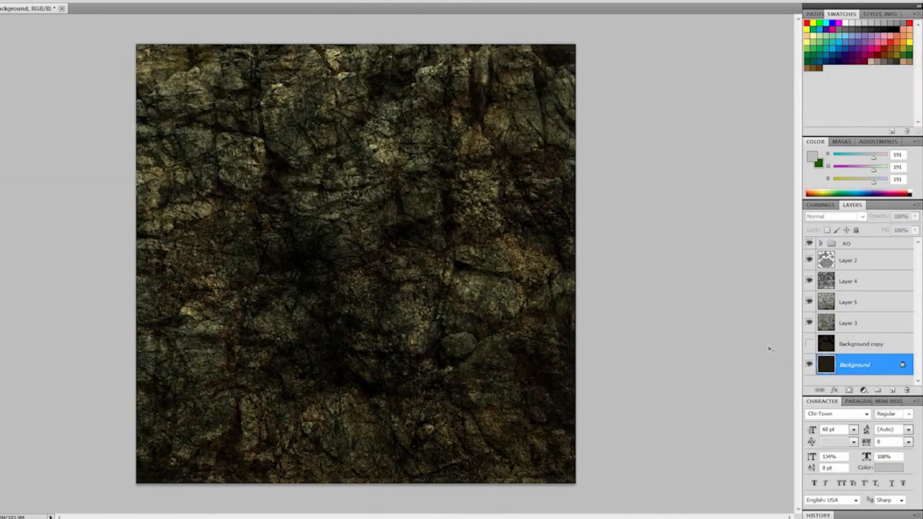
left_click(809, 345)
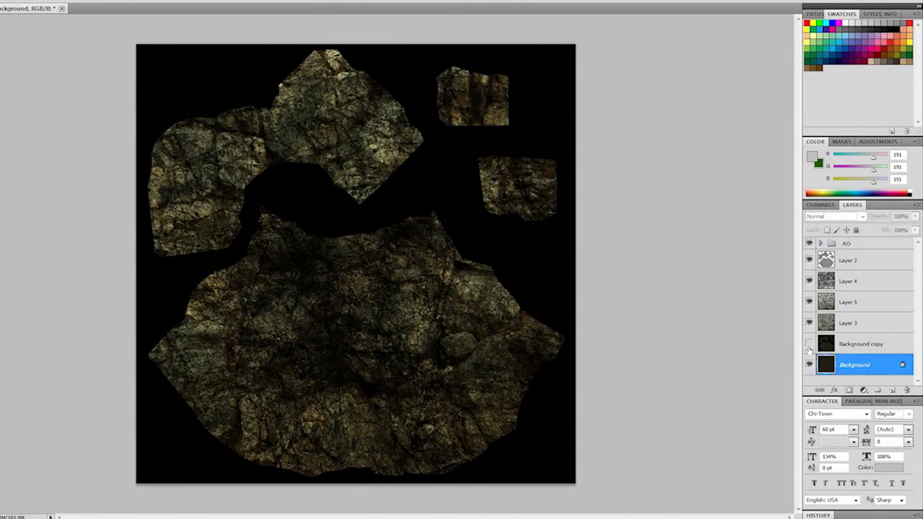
left_click(862, 323)
left_click(916, 216)
mouse_move(905, 229)
left_mouse_down()
mouse_move(880, 235)
mouse_move(906, 229)
left_mouse_up()
left_click(810, 301)
left_click(810, 281)
left_click(915, 216)
- Show Layer 5, reduce its opacity to 79%, and move it beneath Layer 3
left_click(867, 302)
left_click(809, 302)
left_click(915, 216)
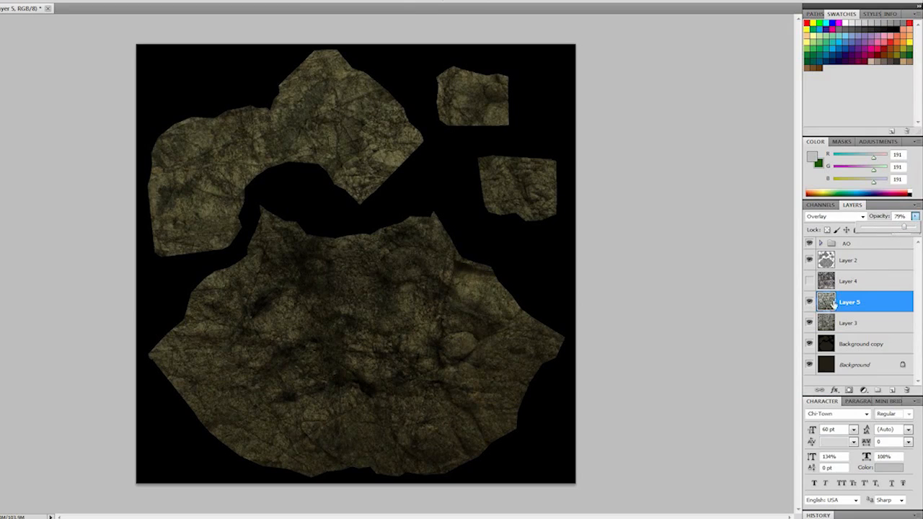
left_click(810, 322)
left_click(810, 322)
left_click_drag(860, 303, 853, 330)
left_click(855, 303)
left_click(810, 302)
left_click(809, 302)
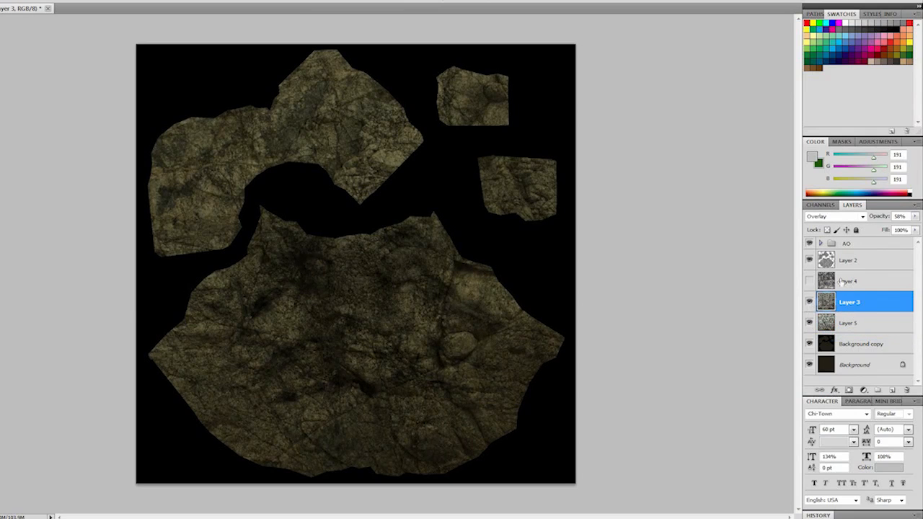
- Show Layer 4, reduce Layer 3's opacity to about 22%, and select Layer 4
left_click(809, 281)
left_click(915, 216)
left_click_drag(875, 233, 876, 230)
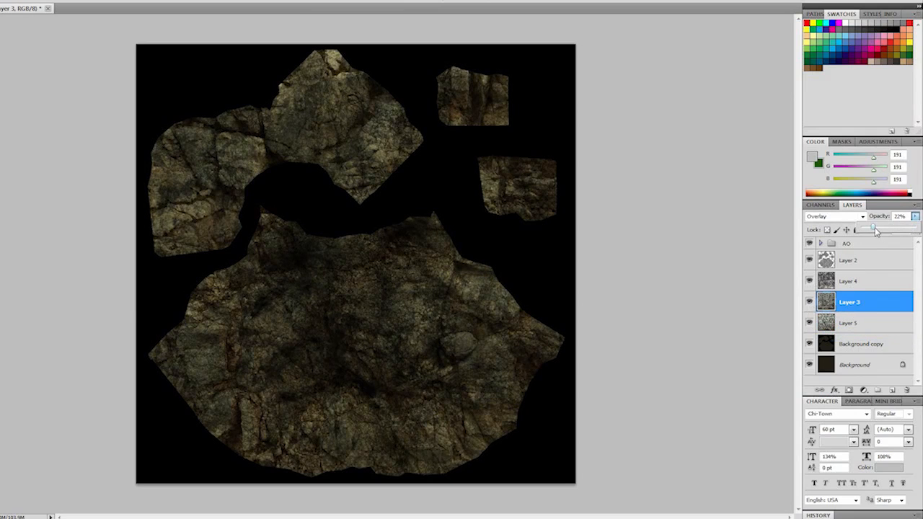
left_click(854, 282)
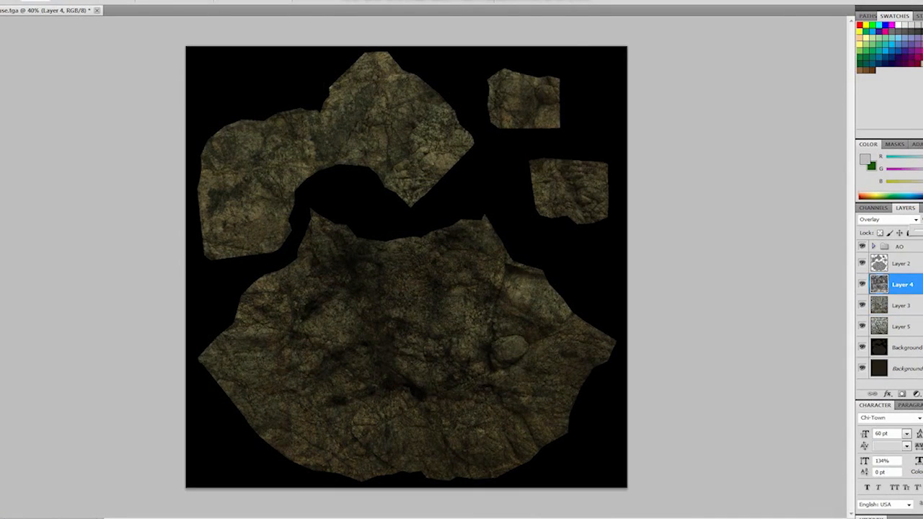
- Lighten the Background layer slightly and shift its hue slightly negative with Hue/Saturation
left_click(898, 368)
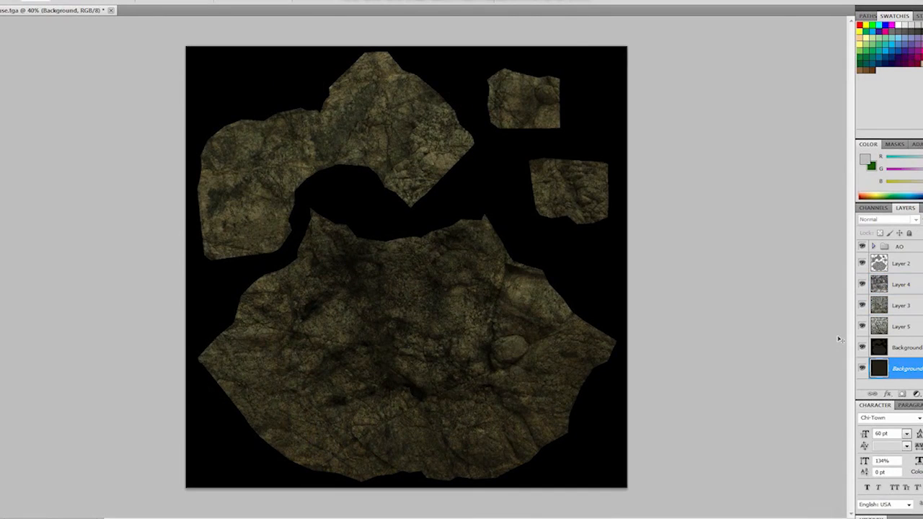
key("ctrl+u")
left_click_drag(118, 205, 703, 133)
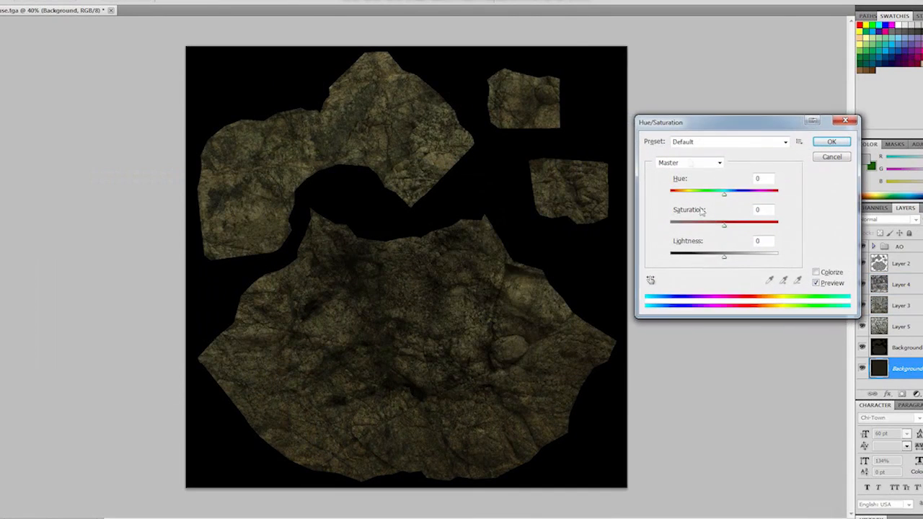
mouse_move(724, 257)
left_mouse_down()
mouse_move(753, 258)
mouse_move(730, 264)
left_mouse_up()
left_click_drag(726, 199, 719, 201)
key("Return")
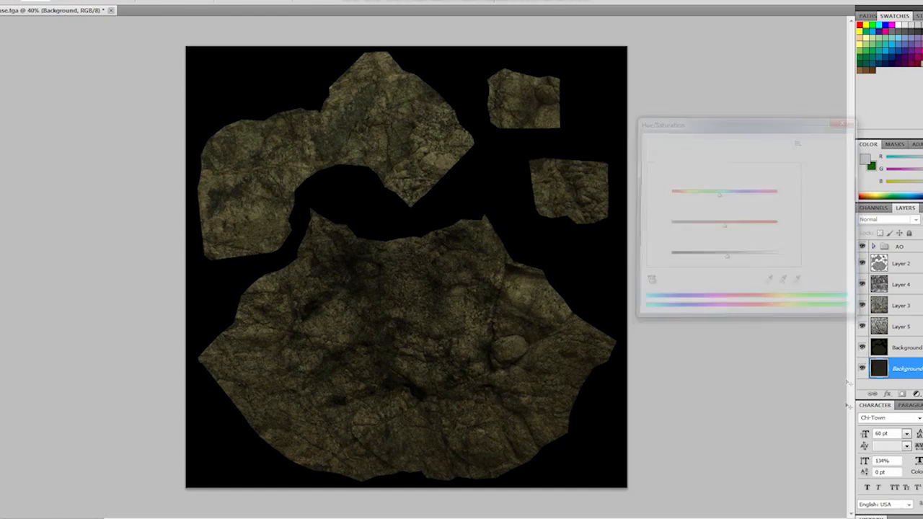
- Hide Background copy, and raise the Background layer's lightness while slightly lowering its saturation with Hue/Saturation
left_click(863, 348)
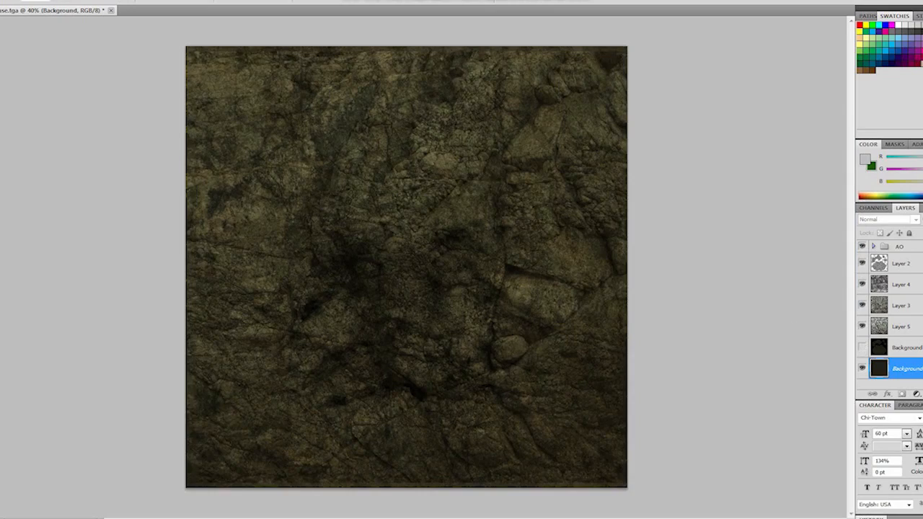
key("ctrl+u")
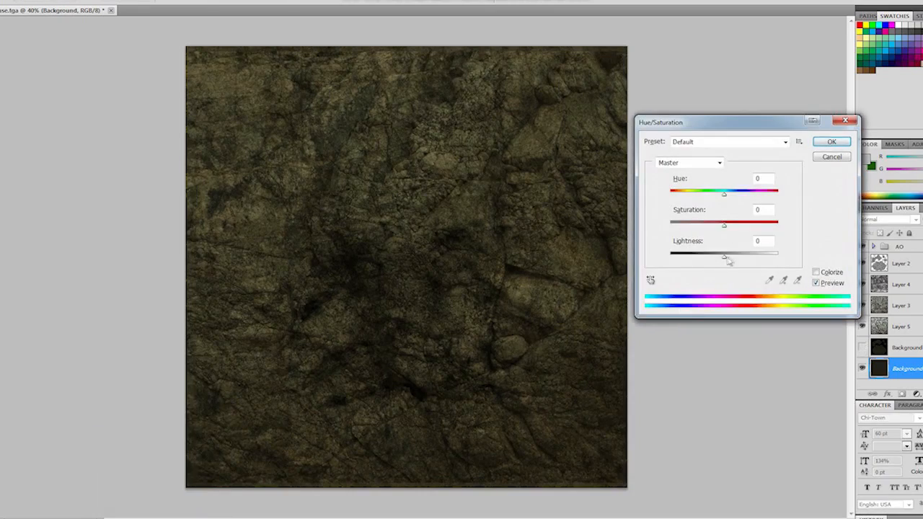
mouse_move(729, 261)
left_mouse_down()
mouse_move(746, 261)
mouse_move(731, 261)
left_mouse_up()
left_click(725, 228)
left_click_drag(724, 193, 725, 207)
left_click(832, 142)
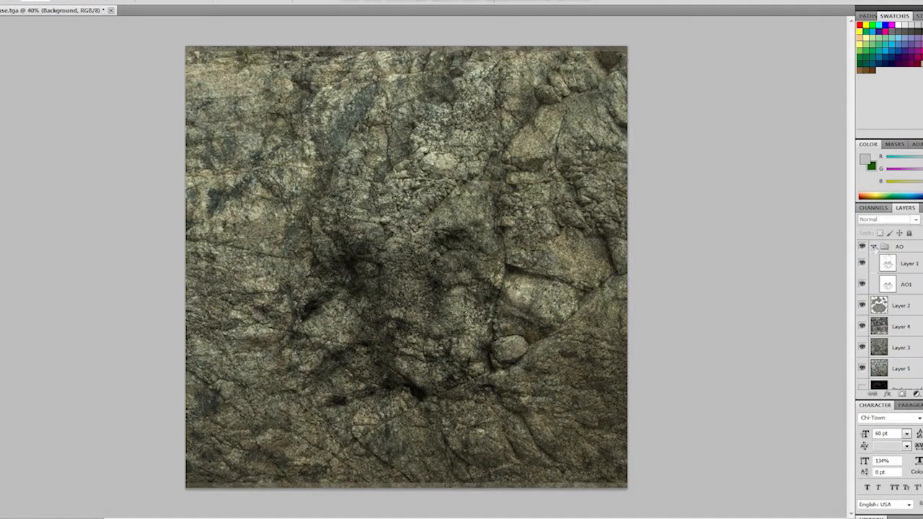
- Expand the AO group and use Levels on the AO1 layer to deepen its shadows
left_click(909, 285)
key("ctrl+l")
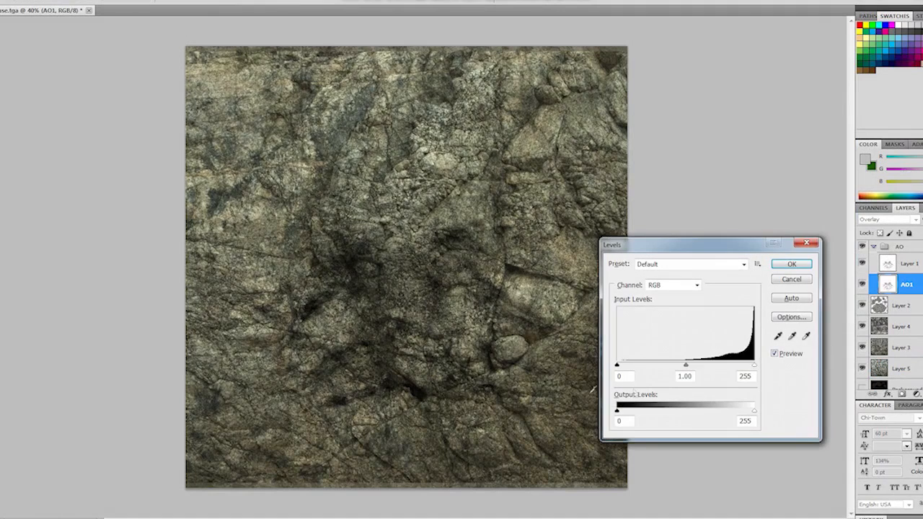
left_click(754, 366)
left_click_drag(618, 365, 651, 366)
left_click(806, 281)
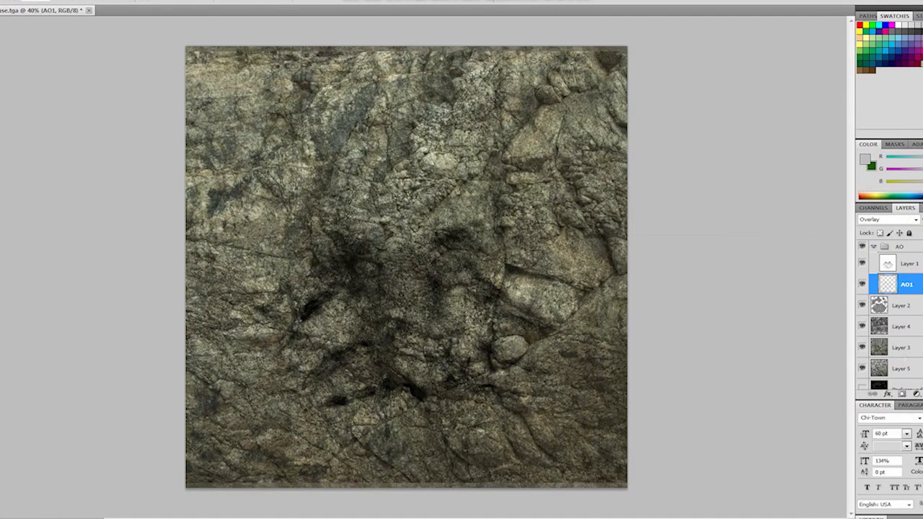
- Show the Background copy layer and select it
scroll(887, 325, "down", 1)
left_click(863, 369)
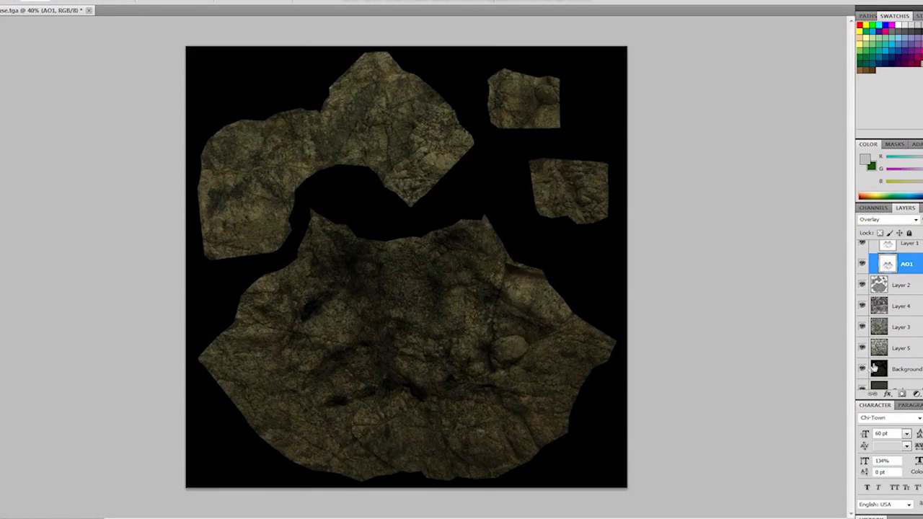
left_click(874, 368)
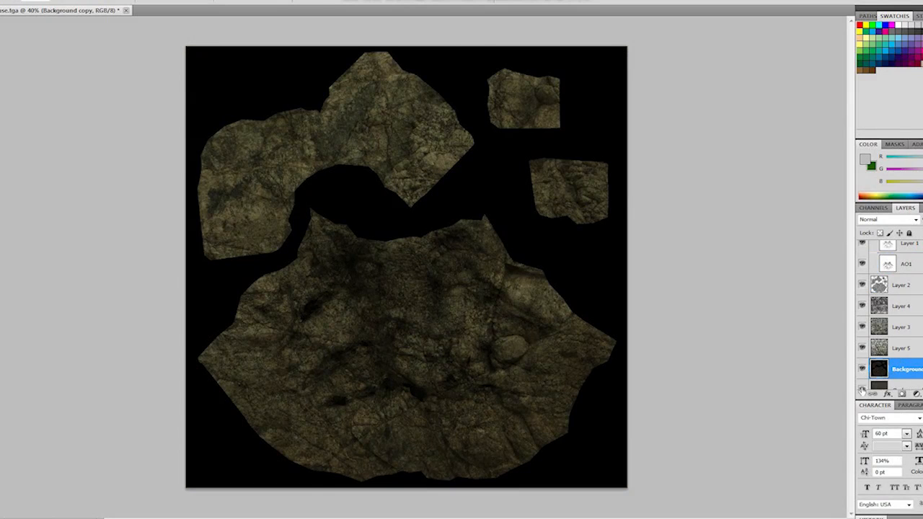
key("ctrl+l")
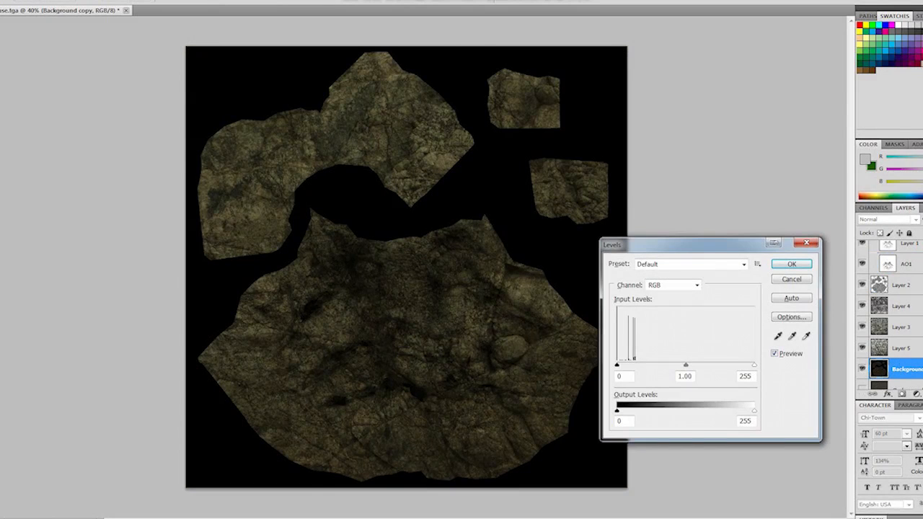
left_click(791, 264)
key("ctrl+t")
key("Escape")
- Lower the Background copy layer's lightness slightly with Hue/Saturation, and hide the layer after comparing the texture with it on and off
key("ctrl+u")
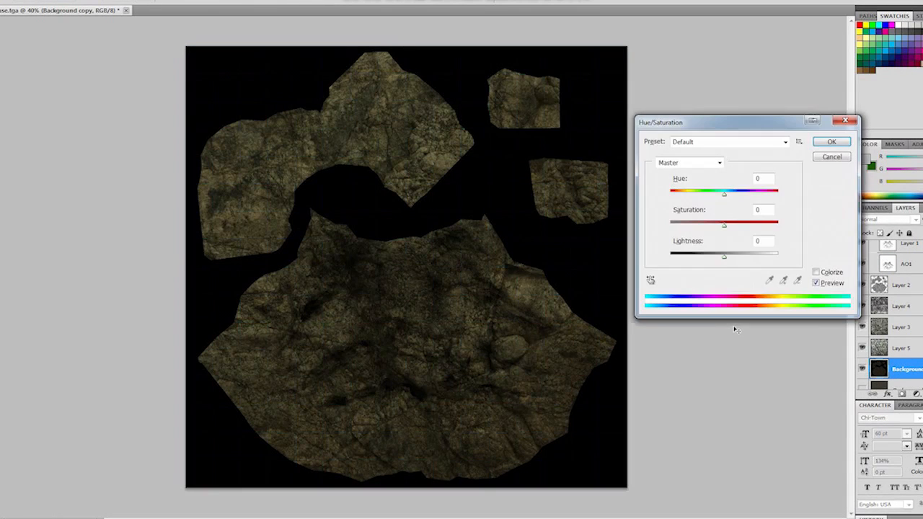
mouse_move(724, 258)
left_mouse_down()
mouse_move(733, 261)
mouse_move(722, 265)
left_mouse_up()
key("Return")
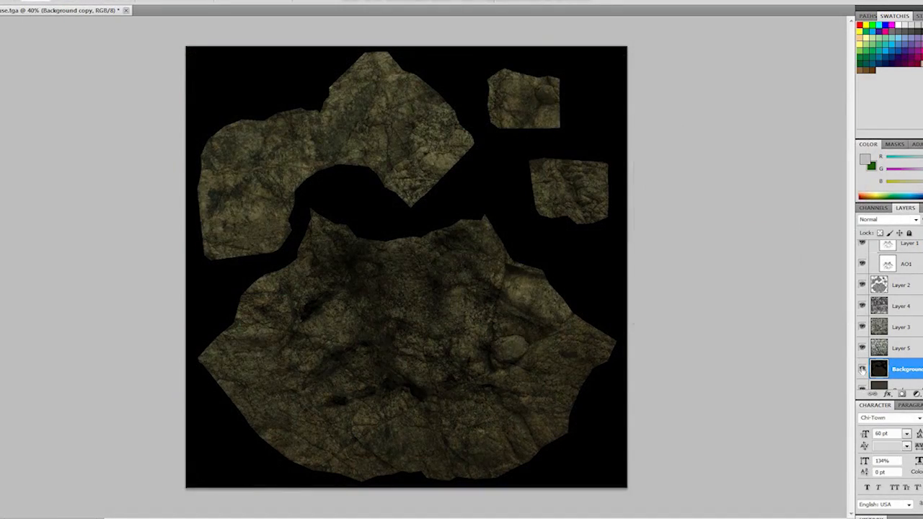
left_click(863, 369)
left_click(863, 369)
left_click(863, 369)
scroll(894, 310, "up", 1)
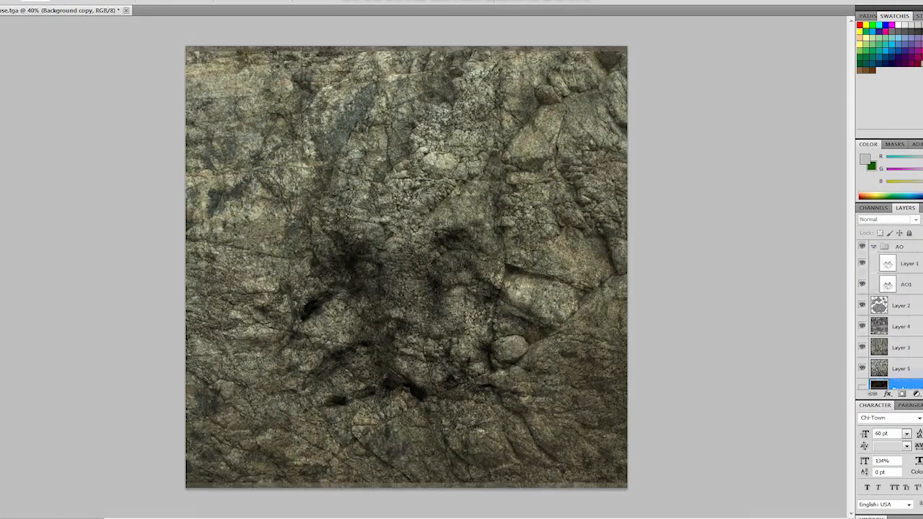
- Darken Layer 1 in the AO group with Levels input values of 116, 0.45 and 253
left_click(916, 285)
left_click(911, 264)
key("ctrl+l")
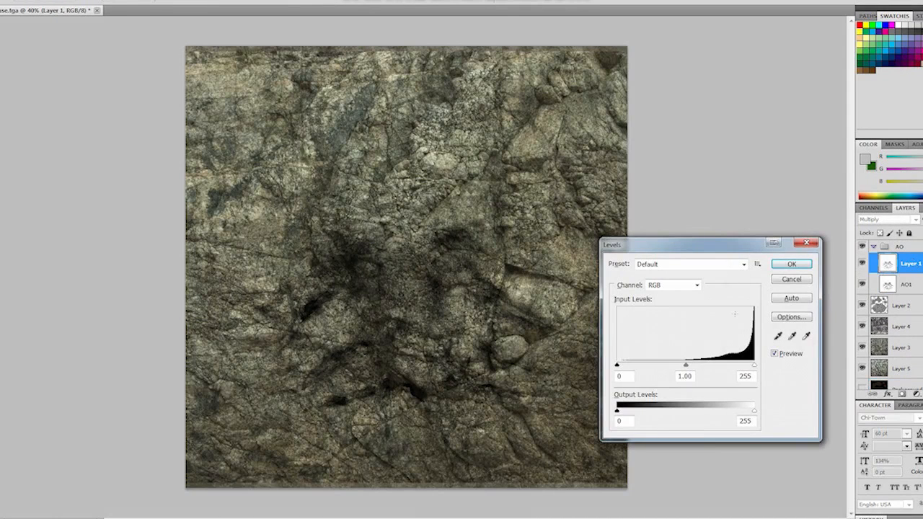
mouse_move(754, 365)
left_mouse_down()
mouse_move(715, 372)
mouse_move(754, 368)
left_mouse_up()
left_click_drag(618, 369, 741, 368)
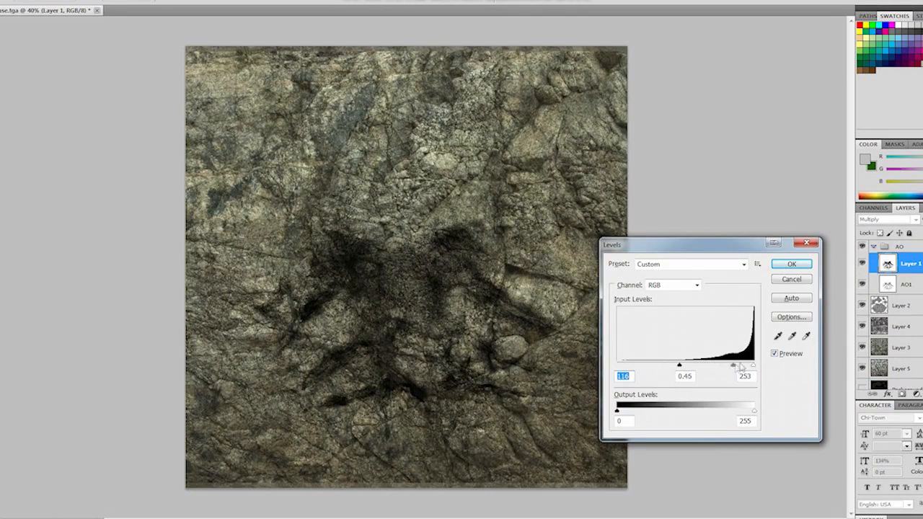
left_click(791, 264)
- Adjust the AO1 layer with Hue/Saturation to hue +5, saturation about -20 and lightness -11
left_click(907, 284)
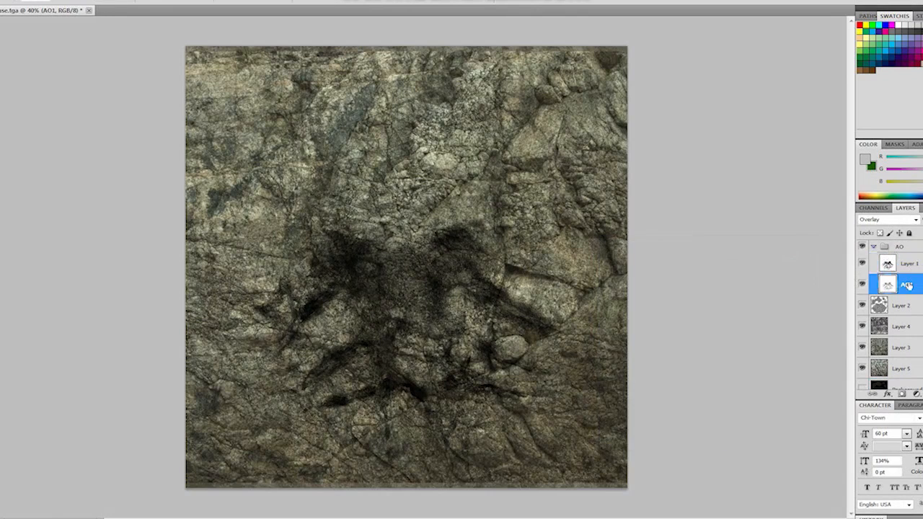
key("ctrl+u")
left_click_drag(724, 257, 720, 260)
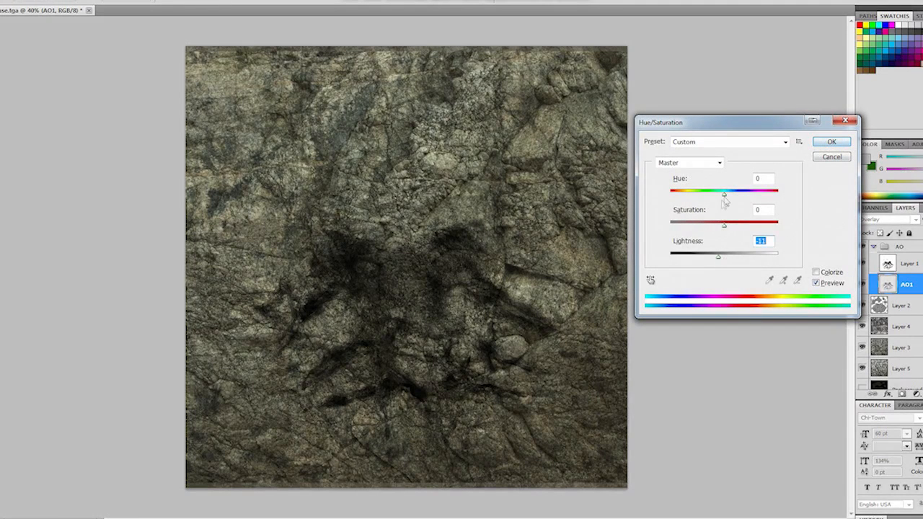
left_click_drag(725, 196, 714, 228)
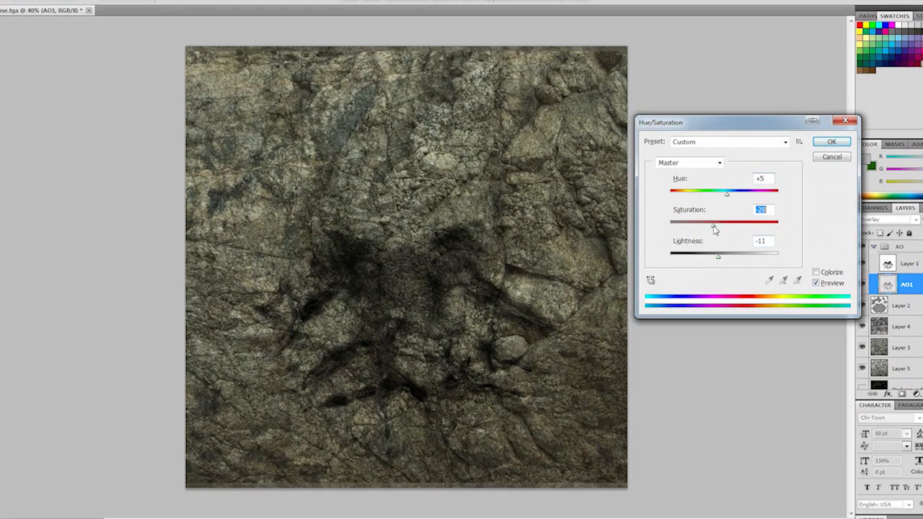
left_click(830, 143)
- Increase the AO1 layer's contrast with Levels, setting black input to 77 and white input to 231 and raising the midtones
key("ctrl+l")
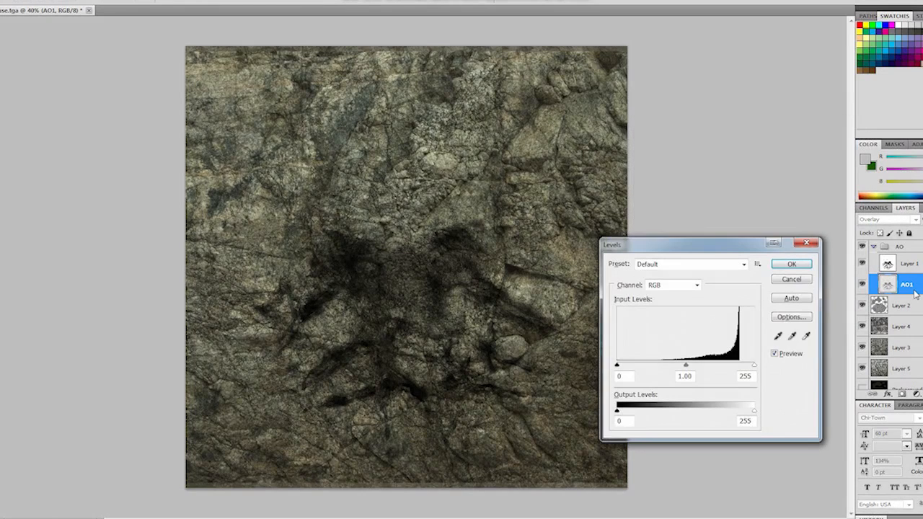
left_click_drag(756, 367, 741, 369)
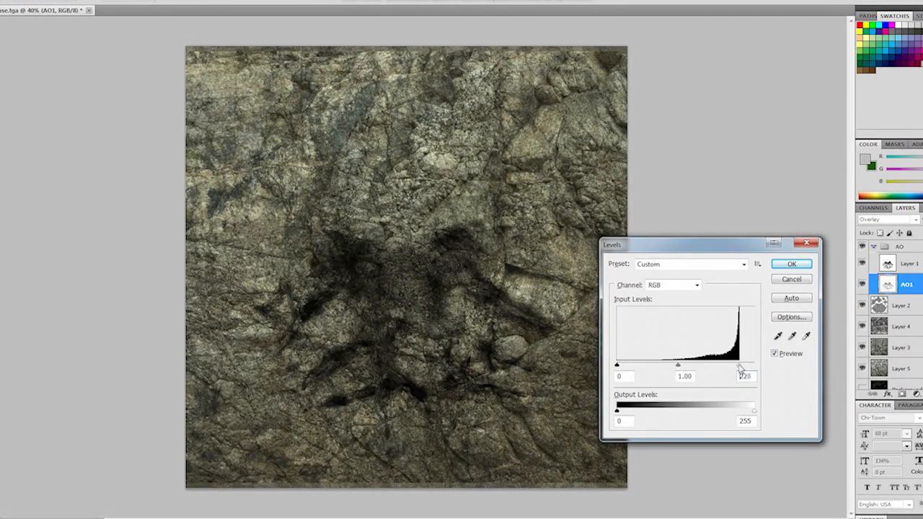
left_click_drag(617, 367, 674, 366)
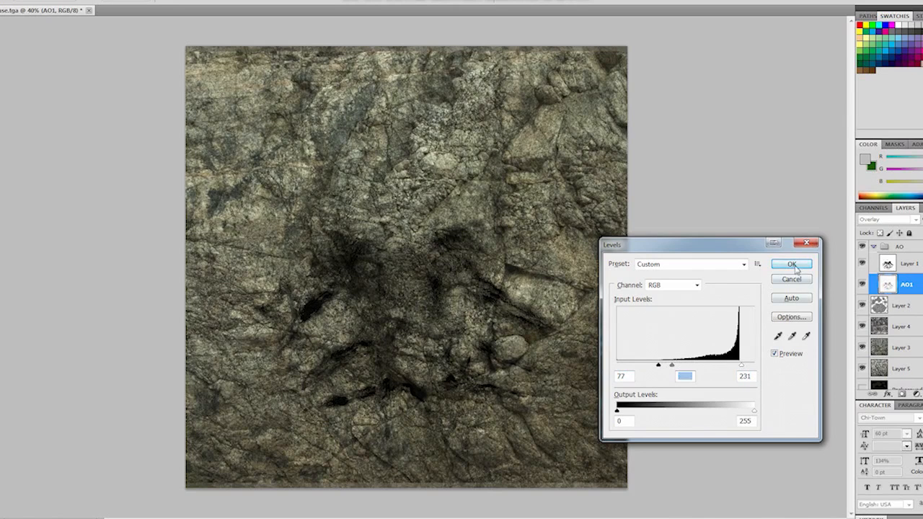
left_click(792, 265)
- Compare the texture with and without Background copy, leave that layer hidden, and collapse the AO group
left_click(863, 389)
left_click(864, 389)
left_click(864, 389)
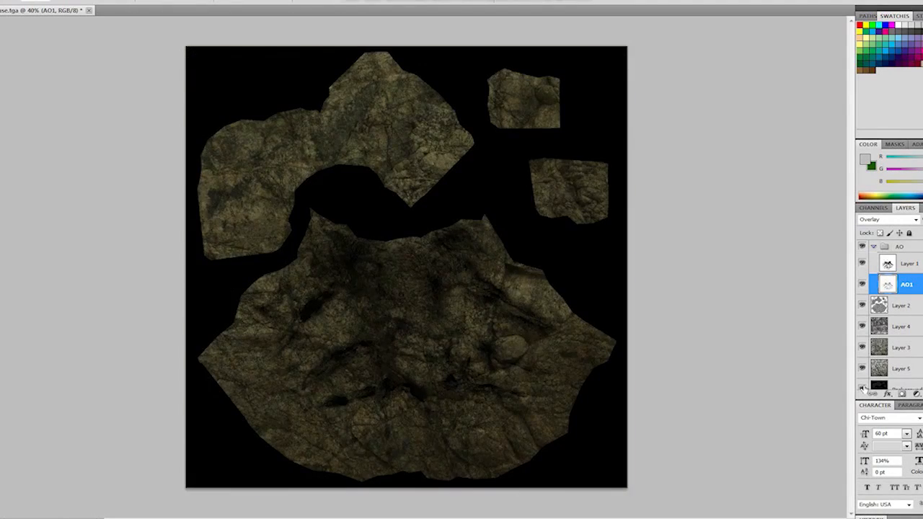
left_click(864, 390)
left_click(874, 248)
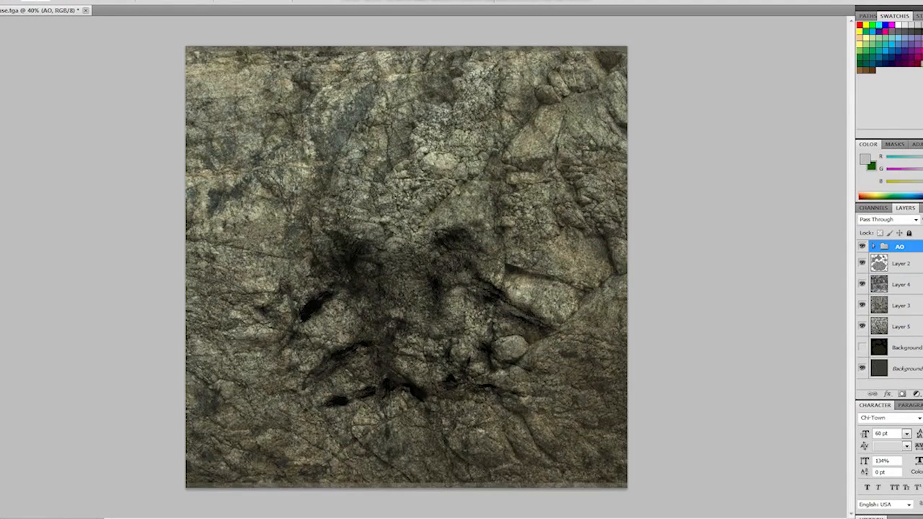
- Create a layer group named Diffuse below Layer 2, containing Layers 4, 3 and 5, and collapse it
key("ctrl+alt+shift+n")
left_click_drag(904, 249, 907, 290)
left_click(922, 394)
double_click(911, 280)
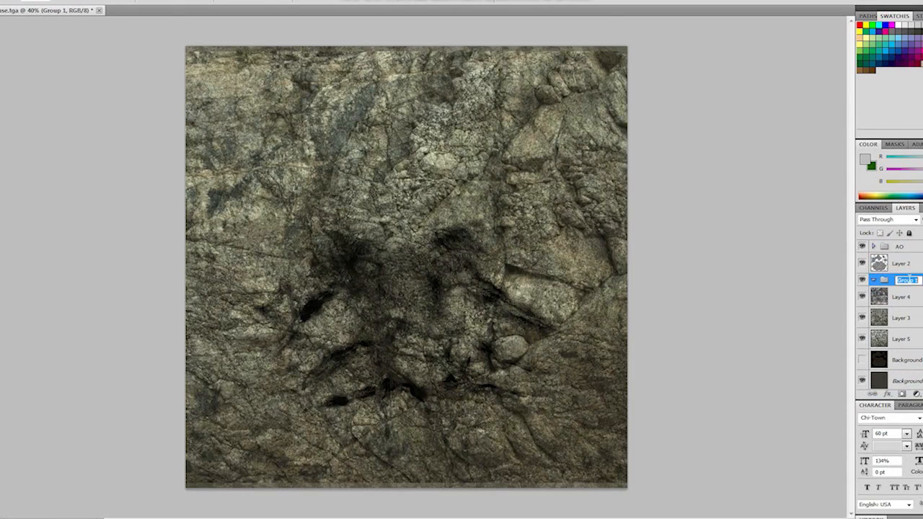
key("Return")
left_click(901, 296)
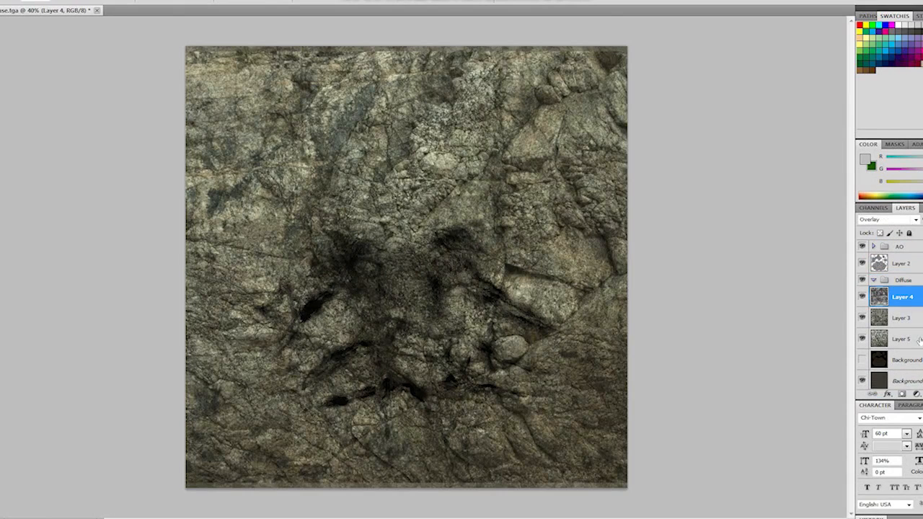
left_click(901, 339, "shift")
left_click_drag(903, 328, 907, 280)
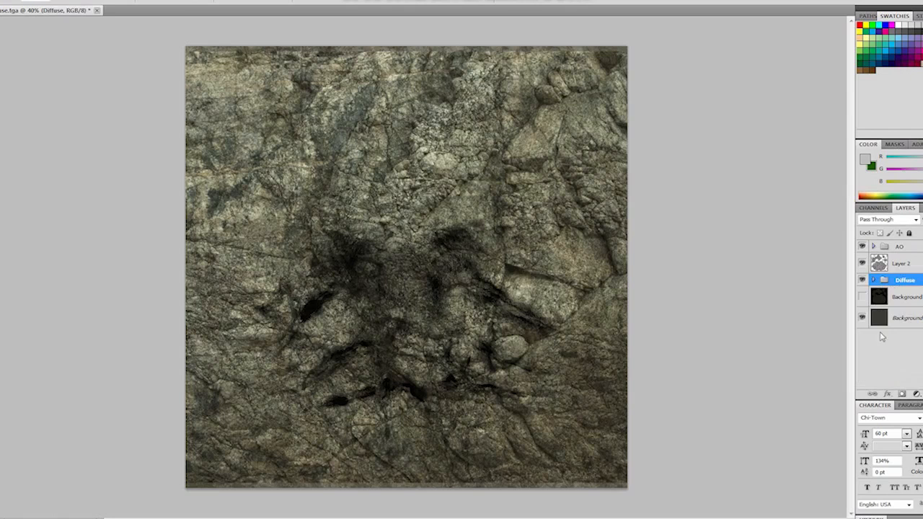
- Adjust the Background layer with Hue/Saturation to hue +13, saturation -24 and lightness -10
left_click(863, 297)
left_click(863, 298)
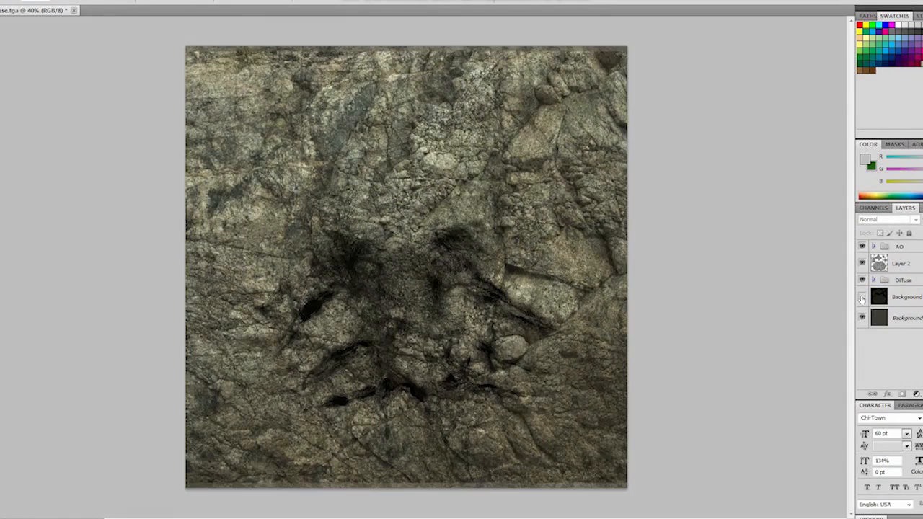
left_click(906, 322)
key("ctrl+l")
left_click(792, 281)
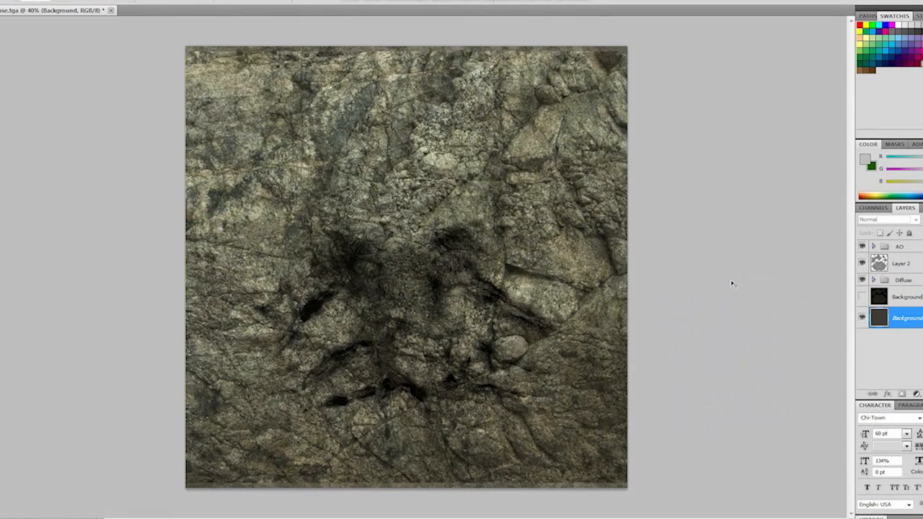
key("ctrl+u")
mouse_move(724, 256)
left_mouse_down()
mouse_move(710, 258)
mouse_move(718, 257)
left_mouse_up()
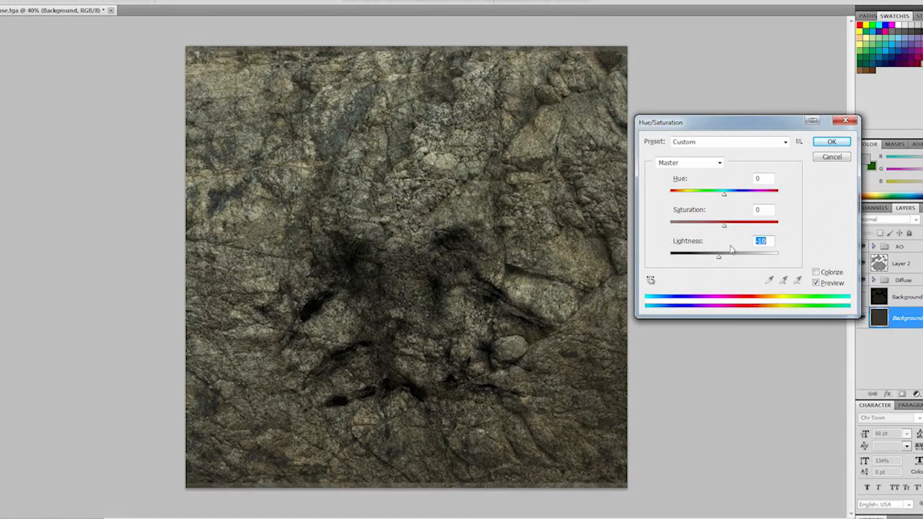
left_click_drag(724, 225, 705, 226)
left_click_drag(724, 193, 731, 195)
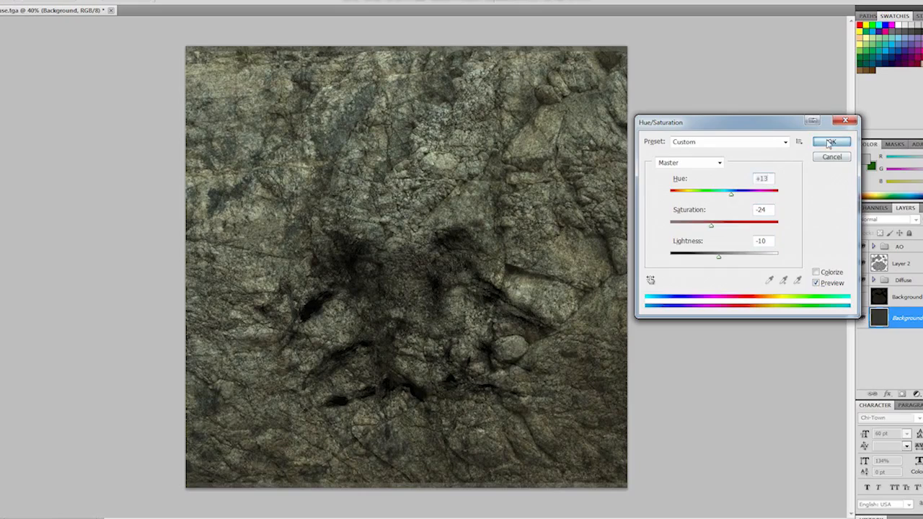
left_click(832, 142)
- Expand the Diffuse group and isolate Layer 5 by hiding all other layers and the AO group
left_click(873, 280)
left_click(862, 380)
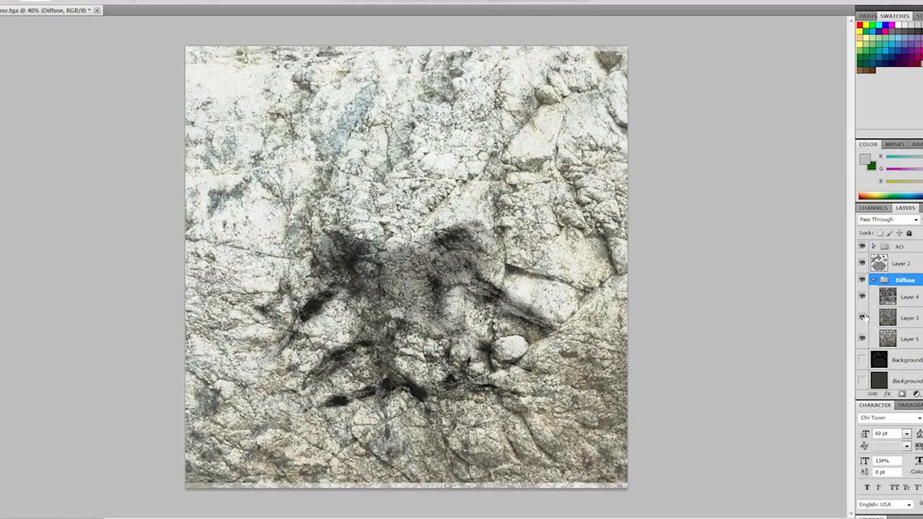
left_click(862, 317)
left_click(863, 297)
left_click(863, 247)
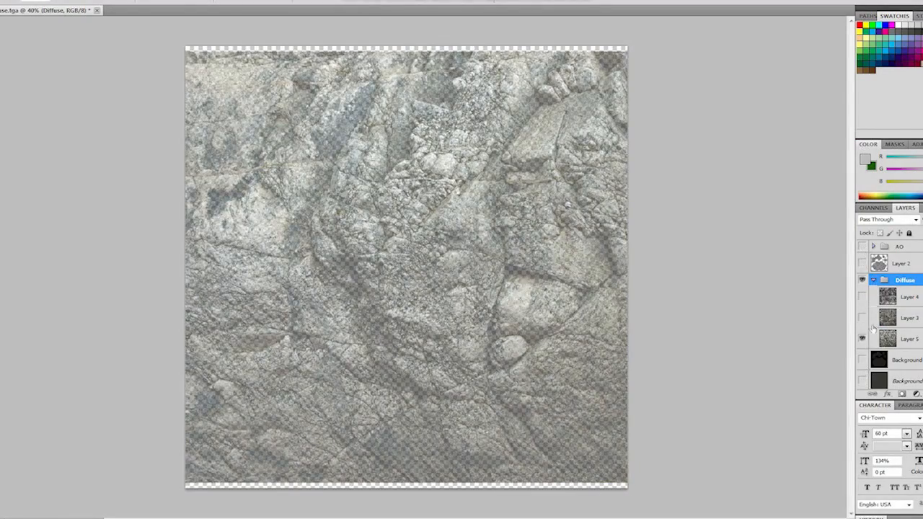
- Shift the Diffuse group's contents down and enlarge them so the rock photo covers the whole canvas
left_click(913, 340)
left_click_drag(527, 310, 528, 320)
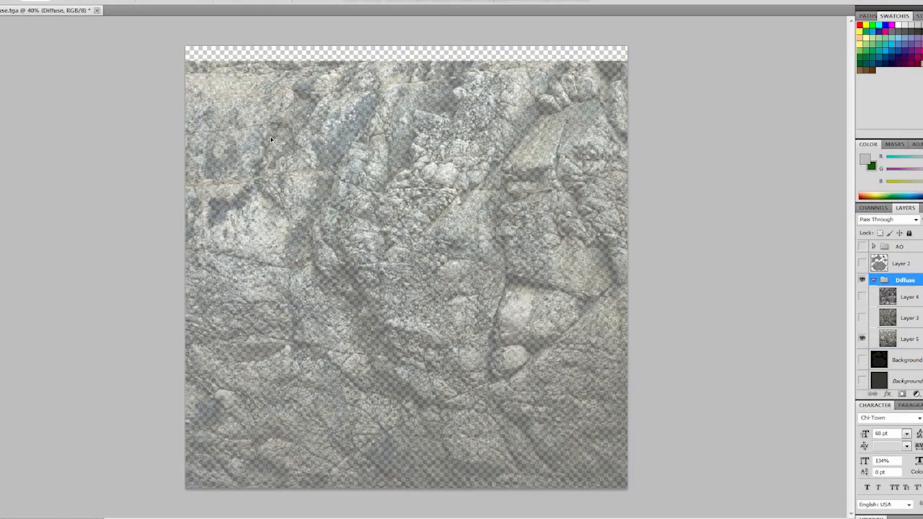
key("ctrl+t")
scroll(223, 134, "down", 4)
left_click_drag(108, 98, 66, 78)
- Hide Layer 5, show Layer 3 alone to check its coverage, and select Layer 3
left_click(863, 338)
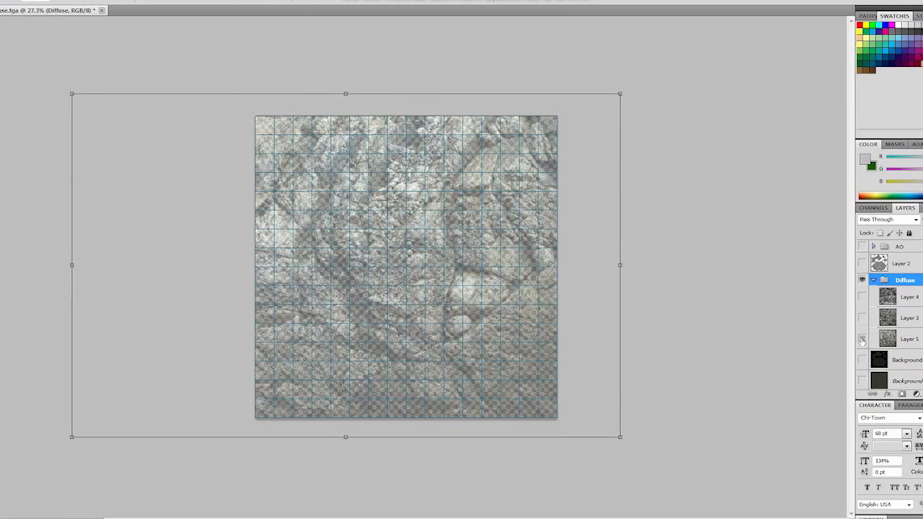
left_click(862, 318)
left_click(863, 319)
left_click(863, 319)
left_click(906, 318)
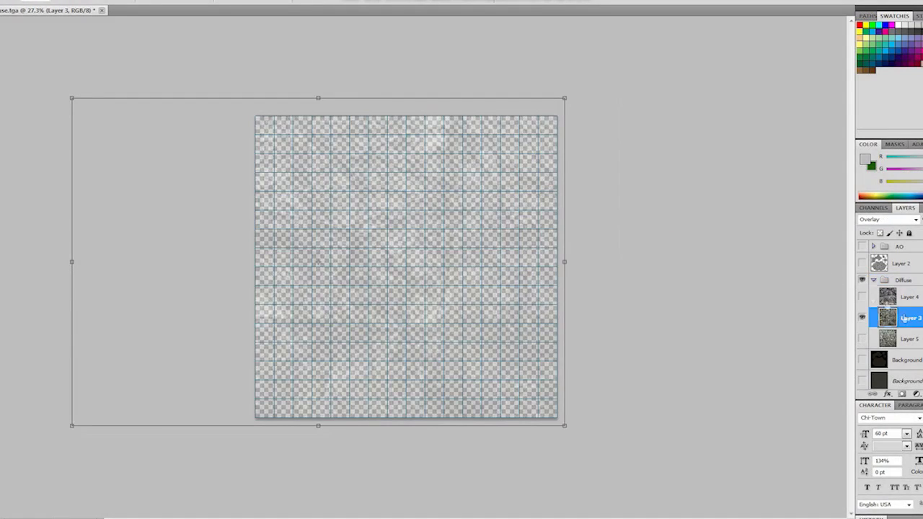
- Show Layers 4, 5 and 2, the Background layer and the AO group again, and hide the grid overlay
left_click(862, 297)
left_click(862, 318)
left_click(862, 317)
left_click(863, 338)
left_click(862, 377)
left_click(863, 378)
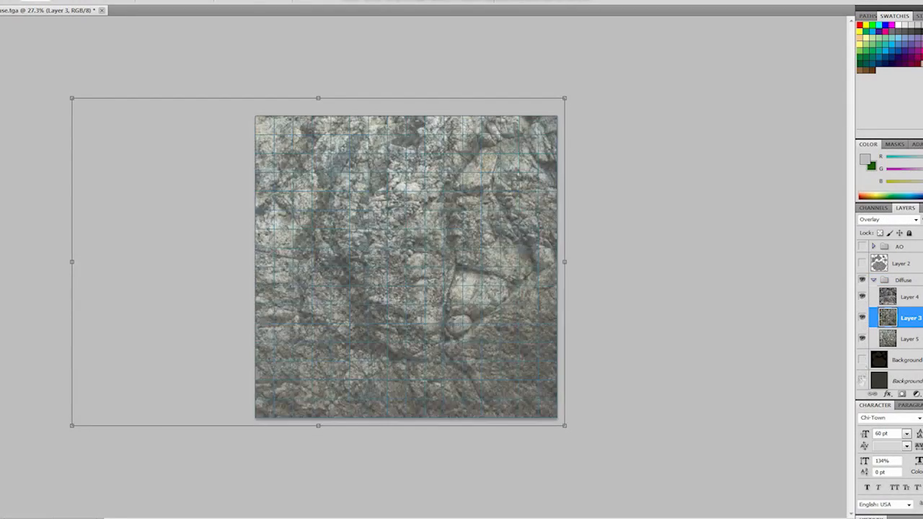
left_click(863, 380)
left_click(863, 264)
left_click(863, 247)
key("ctrl+h")
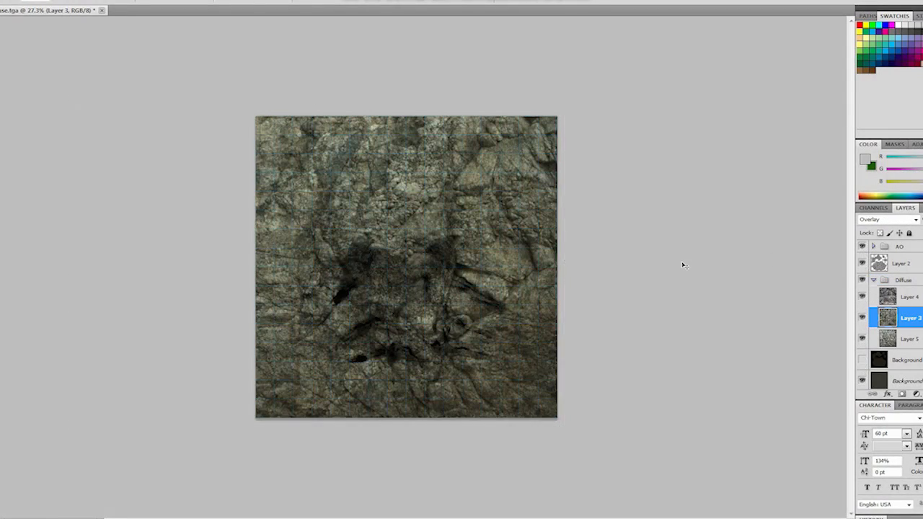
- Raise the opacity of Layers 3, 5 and 4 in the Diffuse group and compare the texture with Background copy
scroll(683, 265, "up", 6, "alt")
scroll(683, 265, "down", 1, "alt")
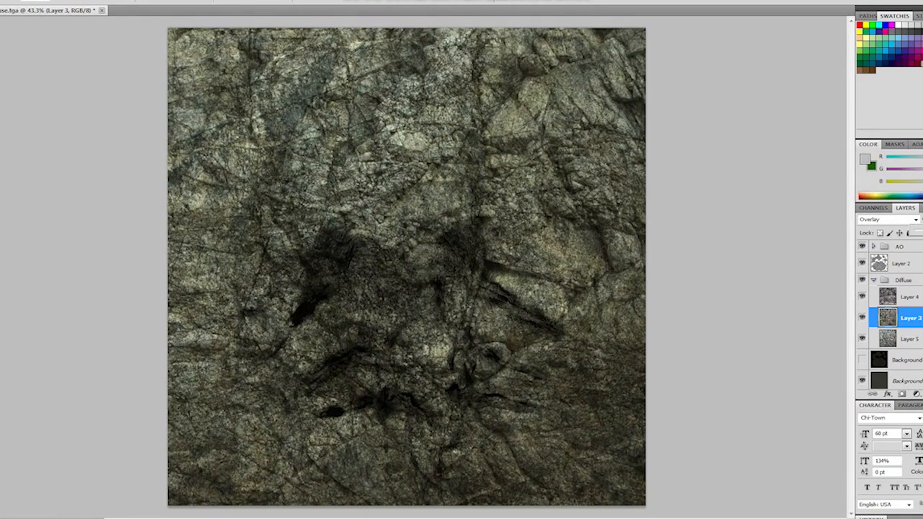
left_click(910, 339)
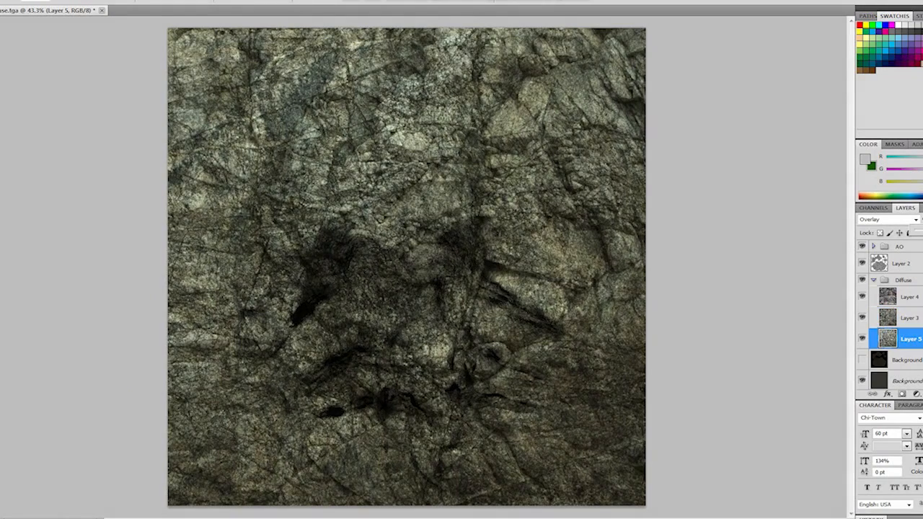
left_click(910, 297)
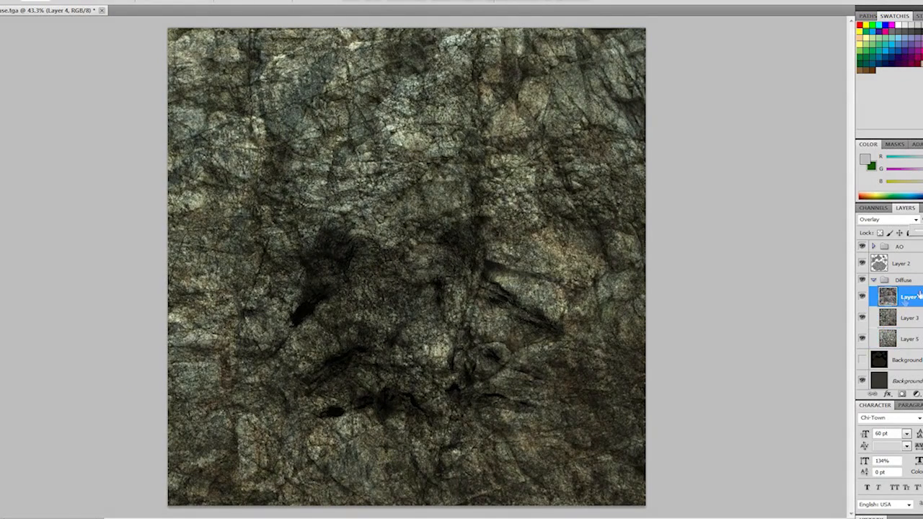
left_click(864, 360)
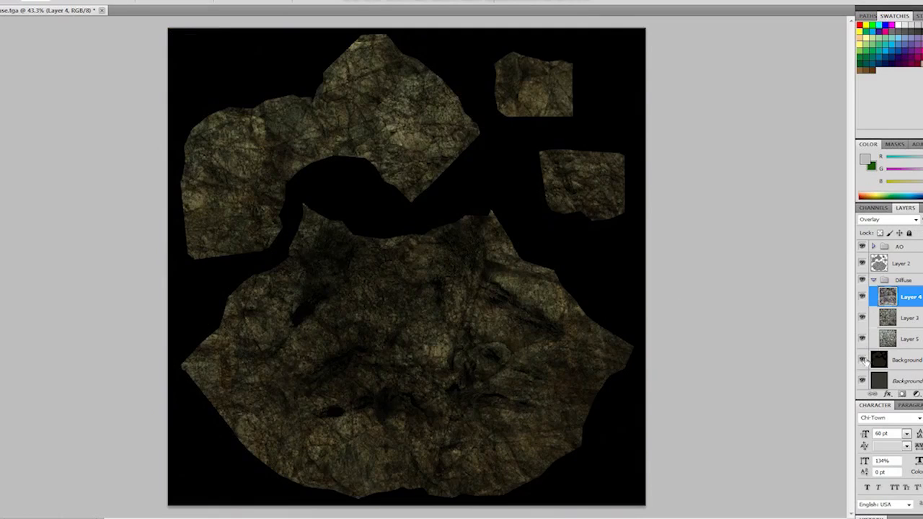
left_click(863, 360)
- Set Layer 2's blend mode to Multiply and adjust its opacity
left_click(908, 264)
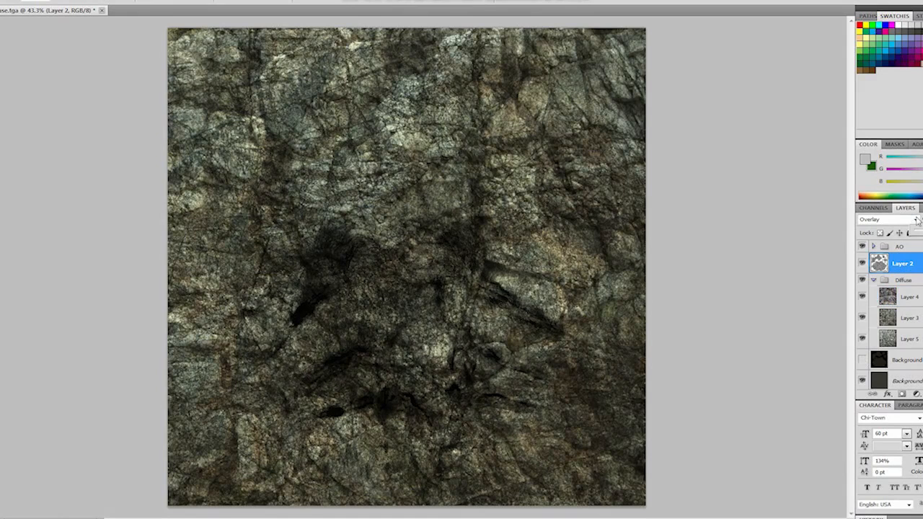
left_click(917, 220)
left_click(877, 265)
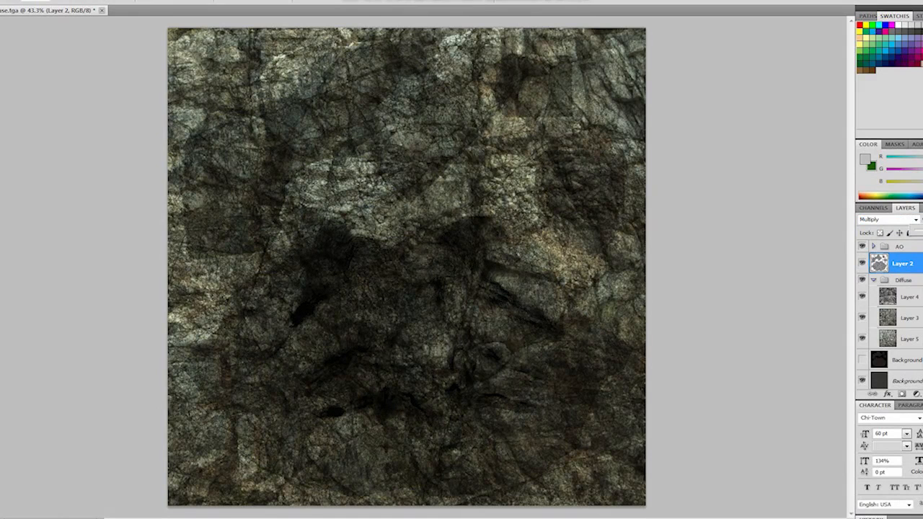
left_click_drag(916, 233, 917, 234)
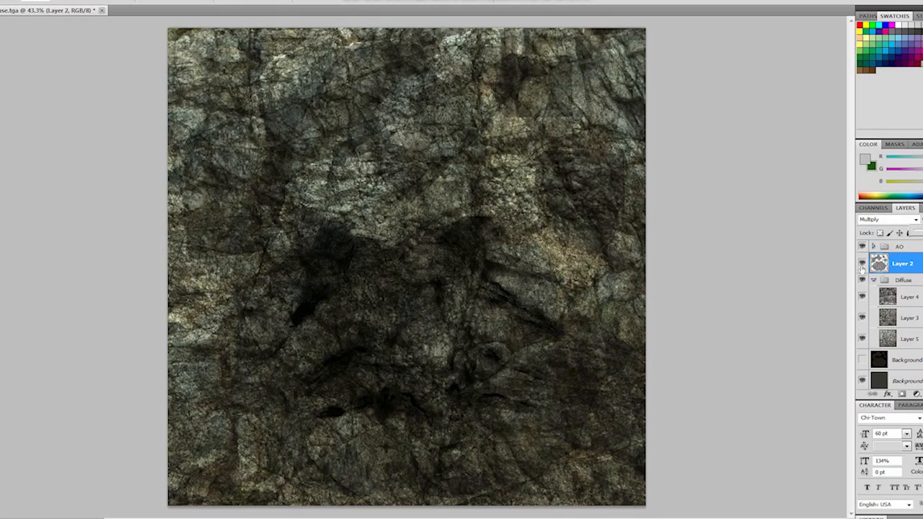
- Compare the texture with and without Layer 2 at close range and fine-tune that layer's opacity
left_click(862, 266)
left_click(862, 266)
left_click(862, 266)
scroll(537, 334, "up", 5, "alt")
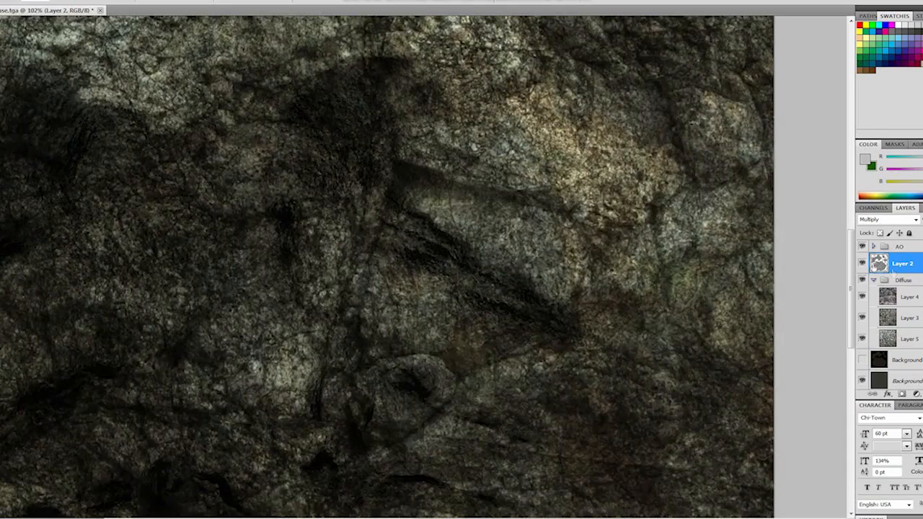
left_click(864, 266)
left_click(864, 266)
left_click(864, 266)
left_click(863, 266)
left_click_drag(917, 234, 922, 234)
scroll(681, 281, "down", 4, "alt")
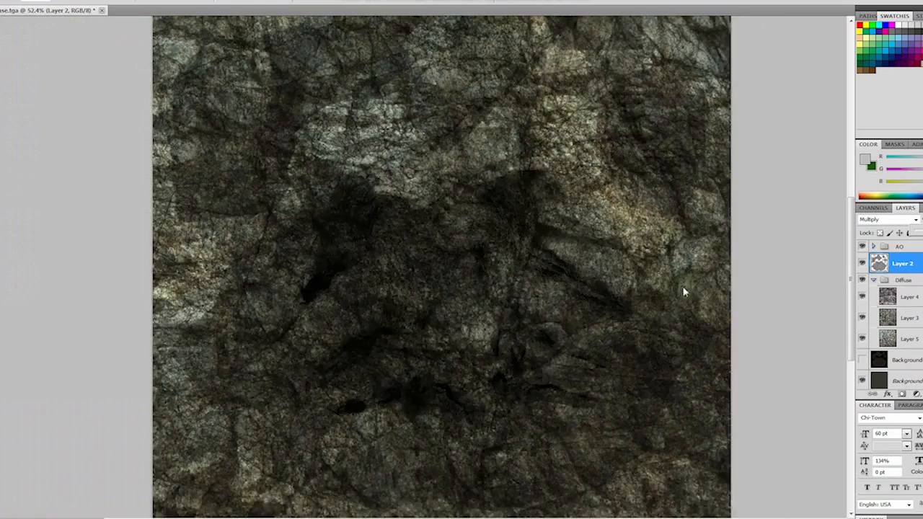
- Show Background copy, compare the UV islands with and without Layer 2, and hide Background copy again
left_click(863, 360)
left_click(863, 265)
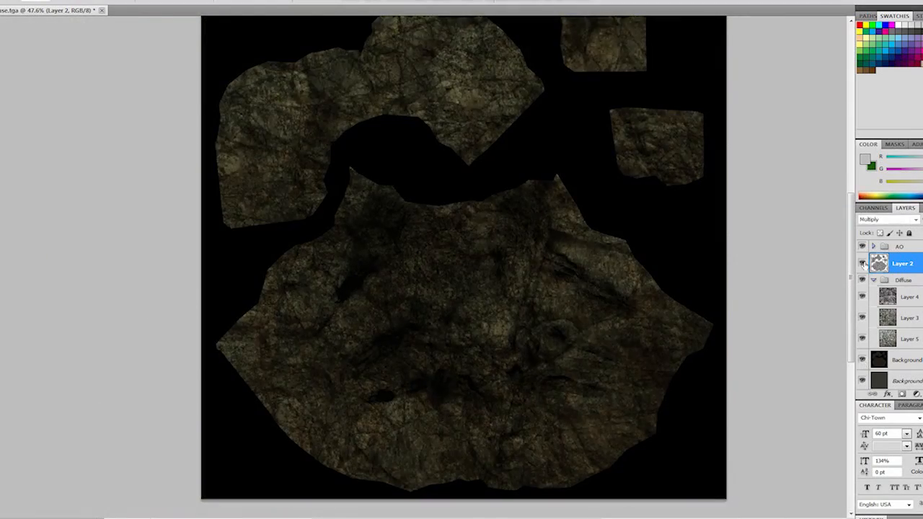
left_click(863, 266)
left_click(862, 266)
left_click(862, 265)
left_click(863, 266)
left_click(863, 264)
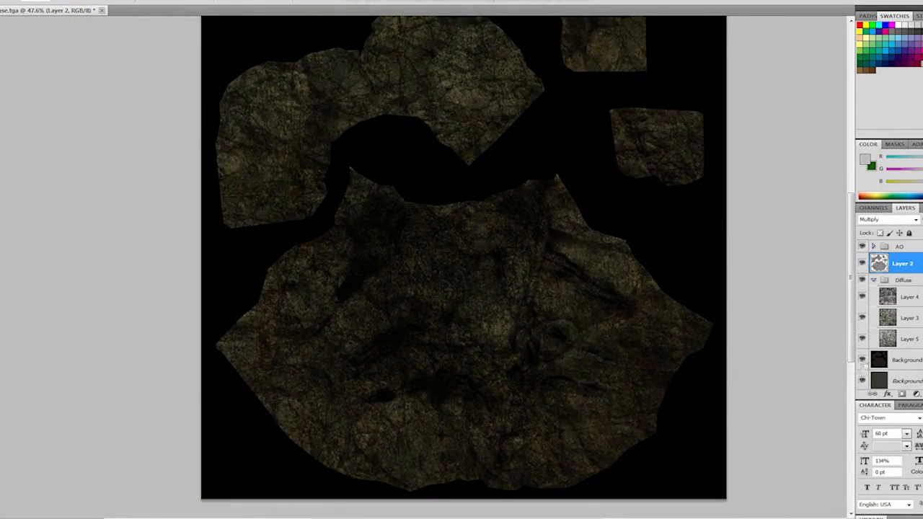
left_click(863, 360)
scroll(421, 305, "down", 1, "alt")
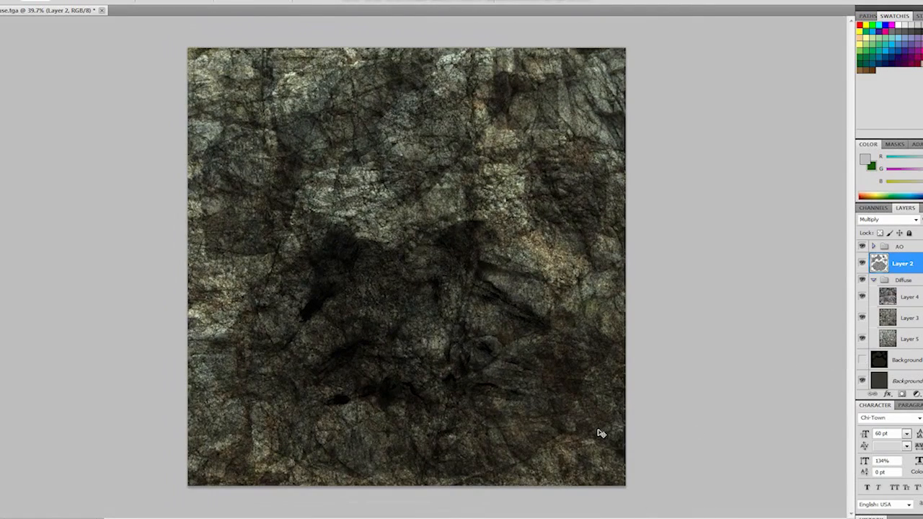
- Expand the AO group, select its Layer 1, and compare the texture with and without that layer
left_click(875, 247)
left_click(875, 247)
left_click(872, 250)
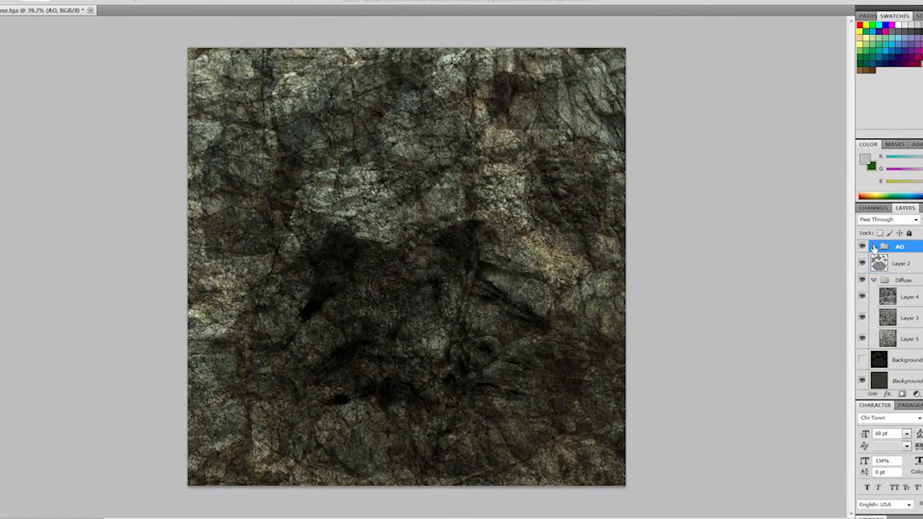
left_click(873, 247)
left_click(888, 267)
left_click(863, 264)
left_click(863, 264)
left_click(863, 264)
left_click(863, 264)
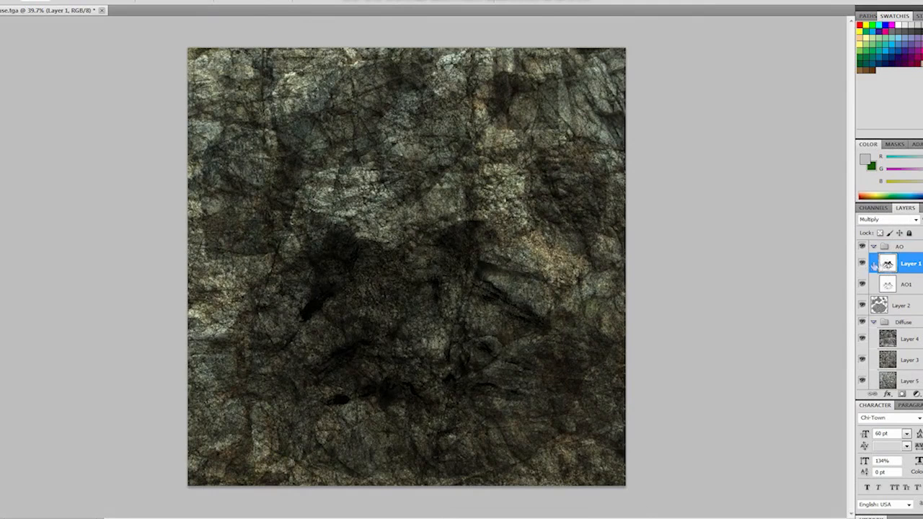
- Brighten Layer 1 in the AO group with Levels, lowering the white input to about 222, and check the effect
key("ctrl+h")
key("ctrl+l")
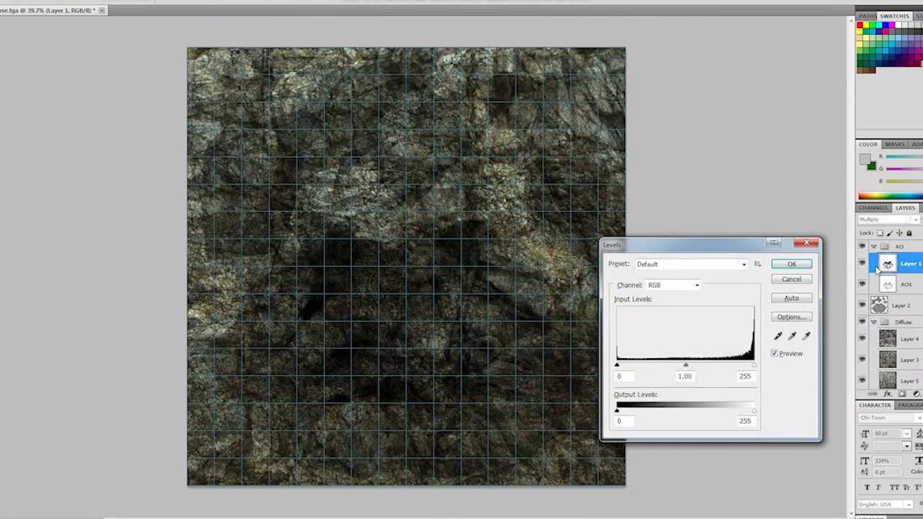
left_click_drag(754, 366, 727, 369)
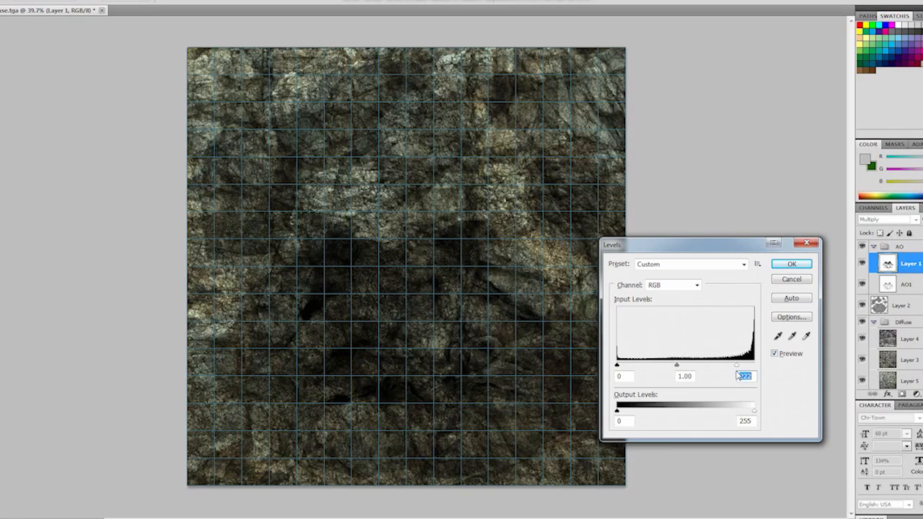
key("Return")
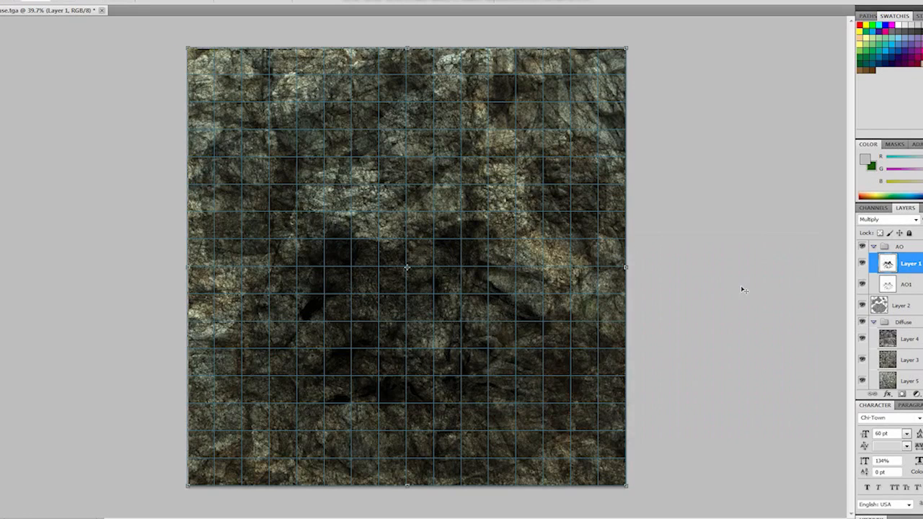
key("Return")
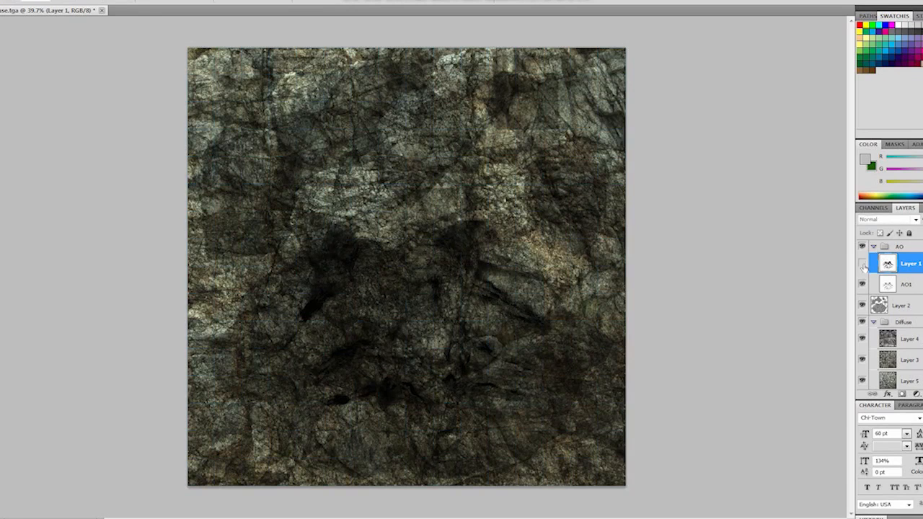
left_click(863, 264)
left_click(863, 264)
left_click(0, 0)
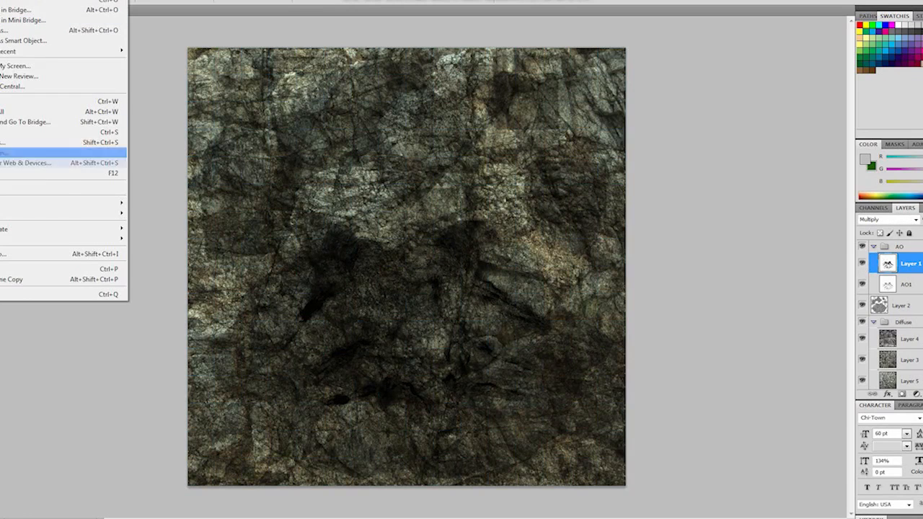
left_click(867, 224)
left_click(870, 209)
left_click(906, 210)
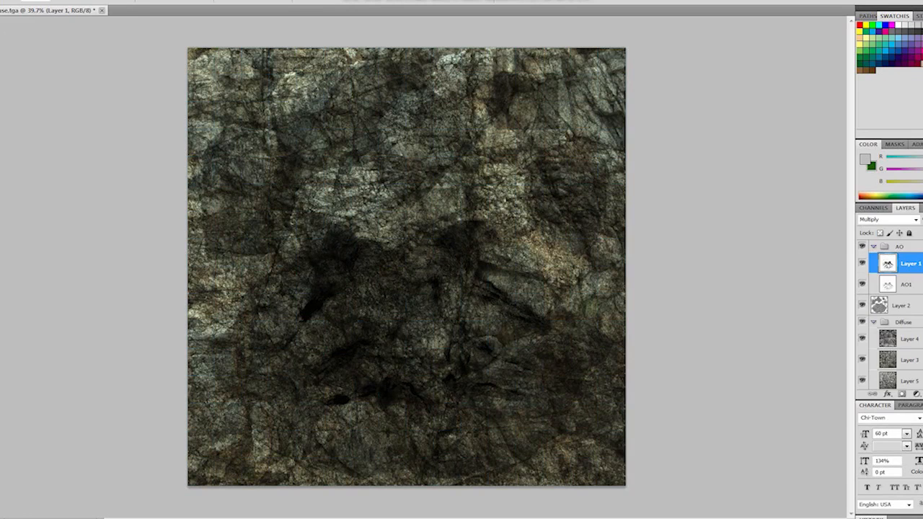
left_click(0, 0)
left_click(742, 289)
- Collapse the AO group in the layer stack
left_click(874, 247)
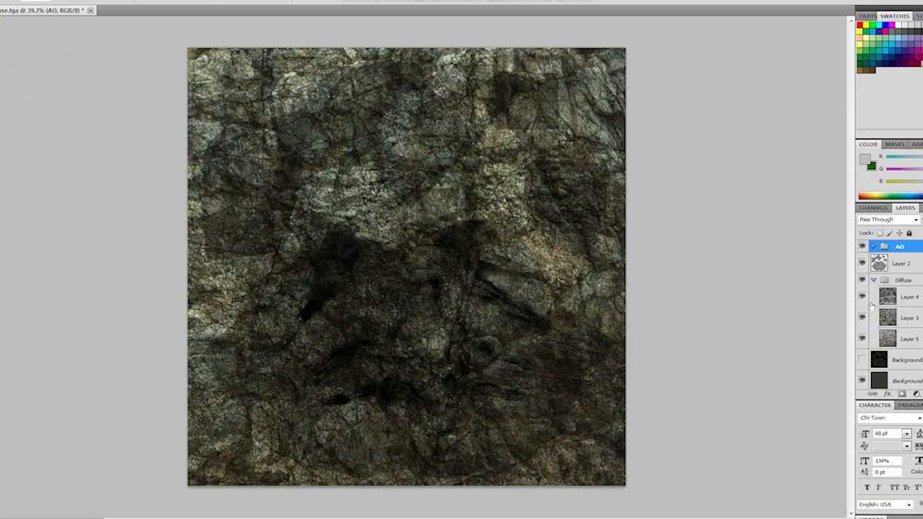
- Collapse the Diffuse group and save the texture as Cave_Diffuse in PNG format without interlacing in the cave tutorial folder
left_click(873, 280)
left_click(0, 0)
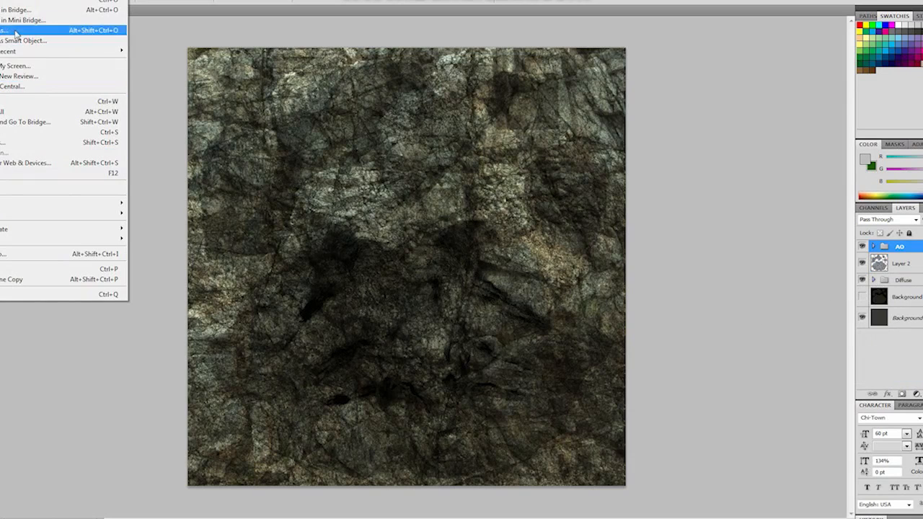
left_click(16, 143)
left_click(462, 258)
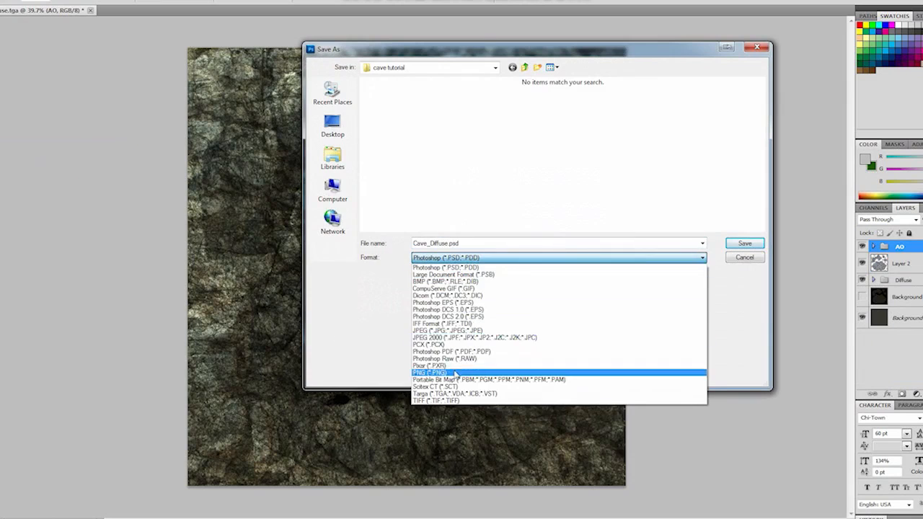
left_click(456, 371)
left_click(747, 245)
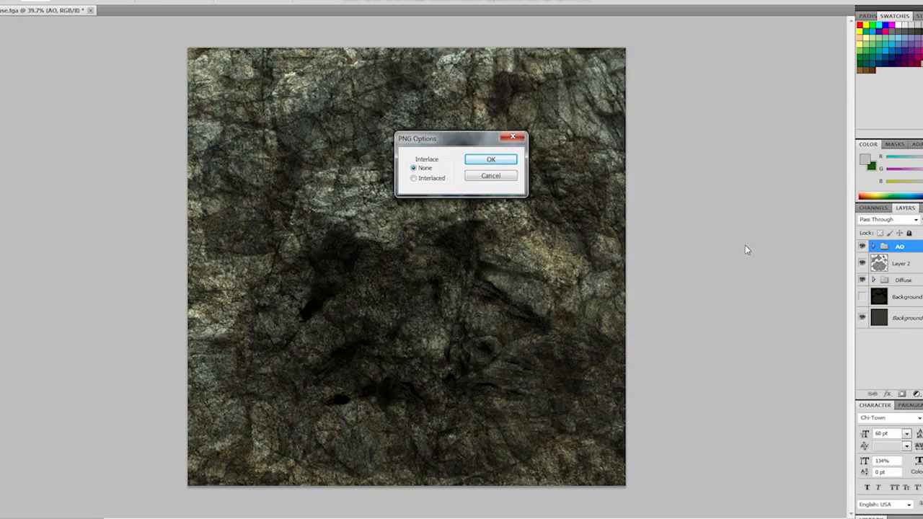
left_click(489, 156)
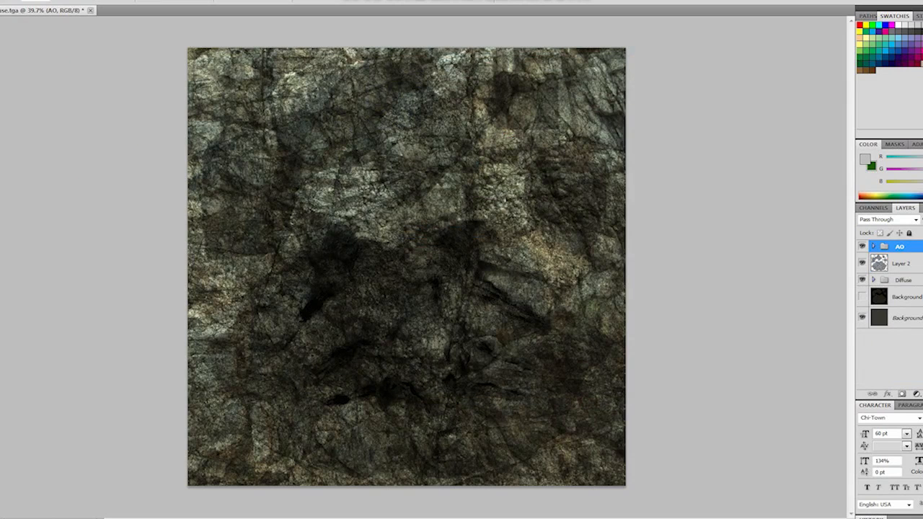
- Save the layered document as Cave_Diffuse.psd in the cave tutorial folder, keeping its layers
left_click(0, 0)
left_click(6, 143)
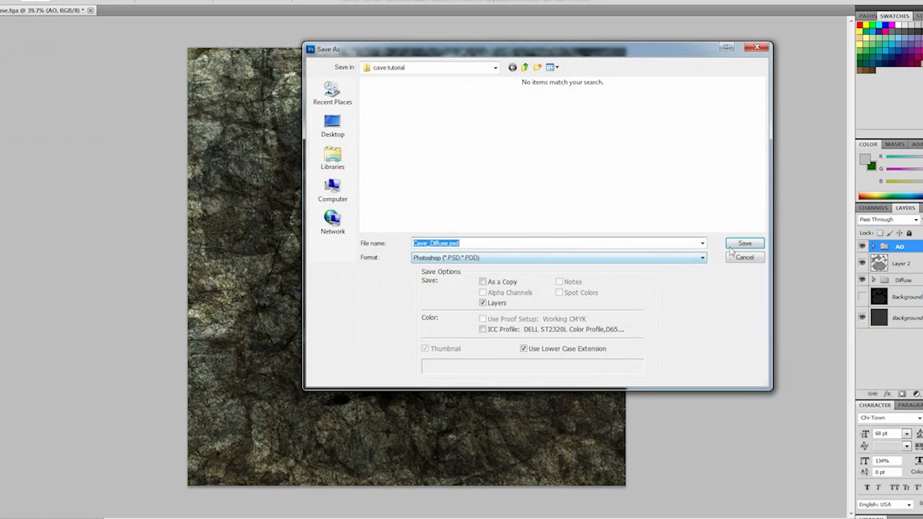
left_click(741, 245)
left_click(0, 0)
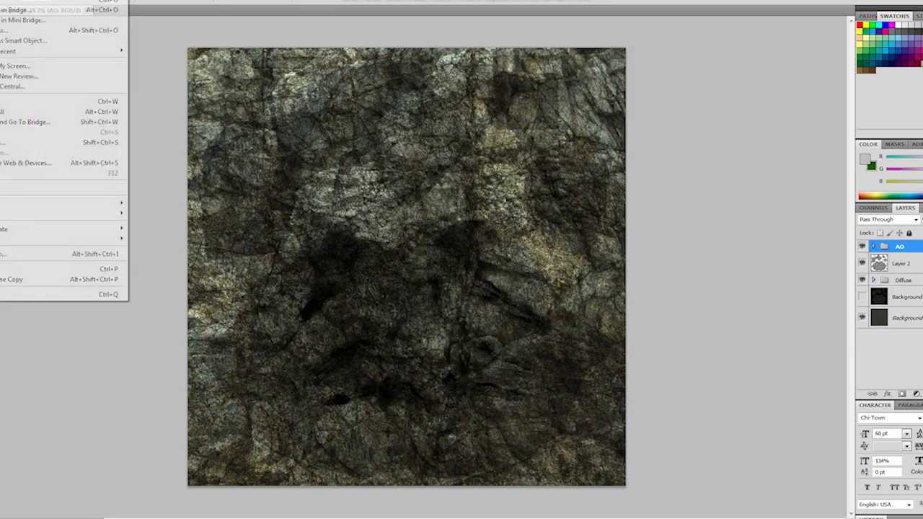
left_click(91, 0)
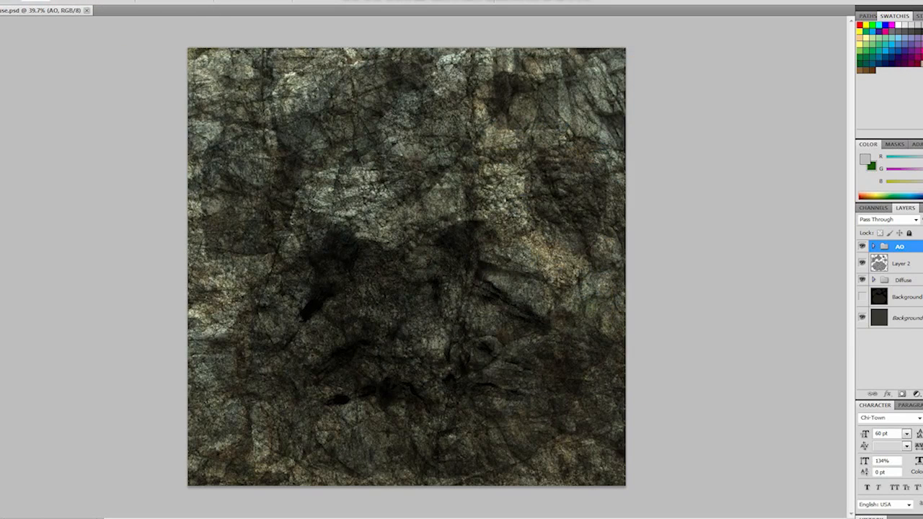
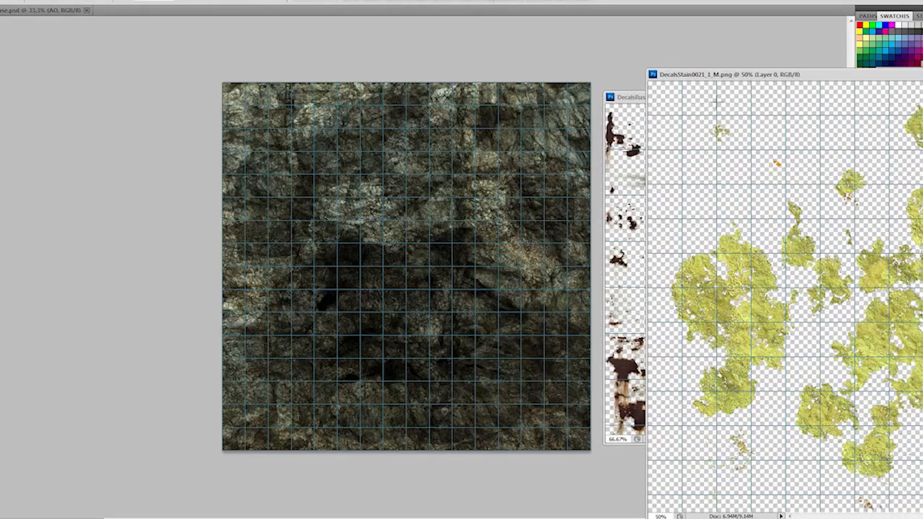
- Copy the whole yellow moss decal from DecalsStain0021_1_M.png into the cave texture document and close the decal file
key("ctrl+a")
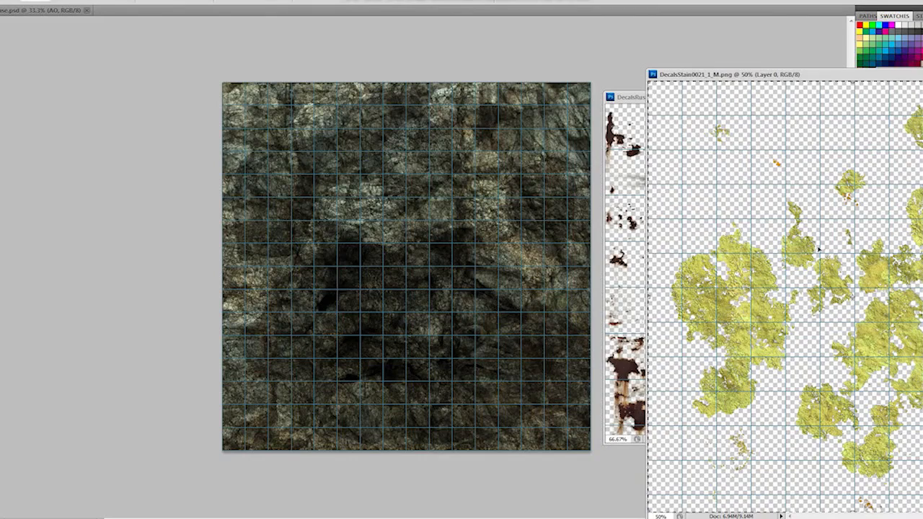
left_click_drag(819, 250, 466, 255)
key("ctrl+w")
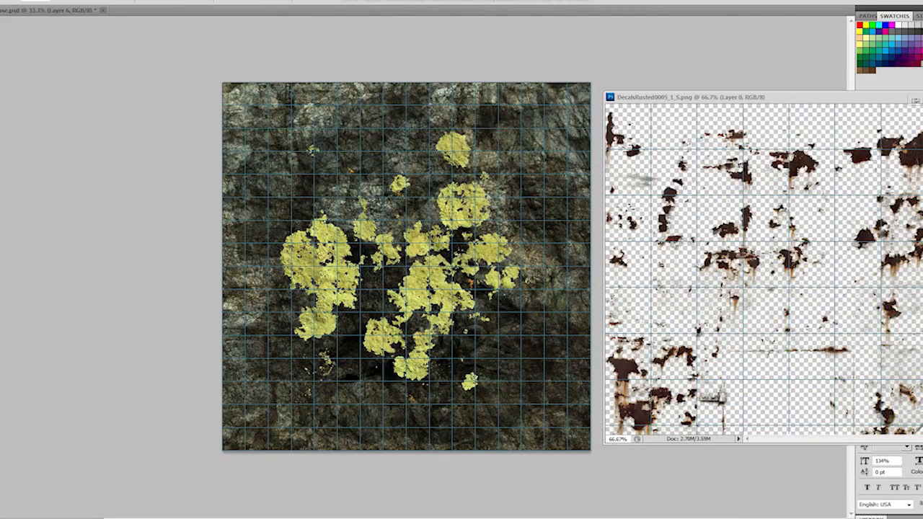
key("ctrl+w")
- Scale down the moss decal in Layer 6 and place it in the texture's lower right quarter
left_click_drag(427, 281, 491, 334)
left_click(899, 267)
key("ctrl+alt+z")
key("ctrl+alt+z")
key("ctrl+t")
left_click_drag(311, 166, 394, 292, "shift")
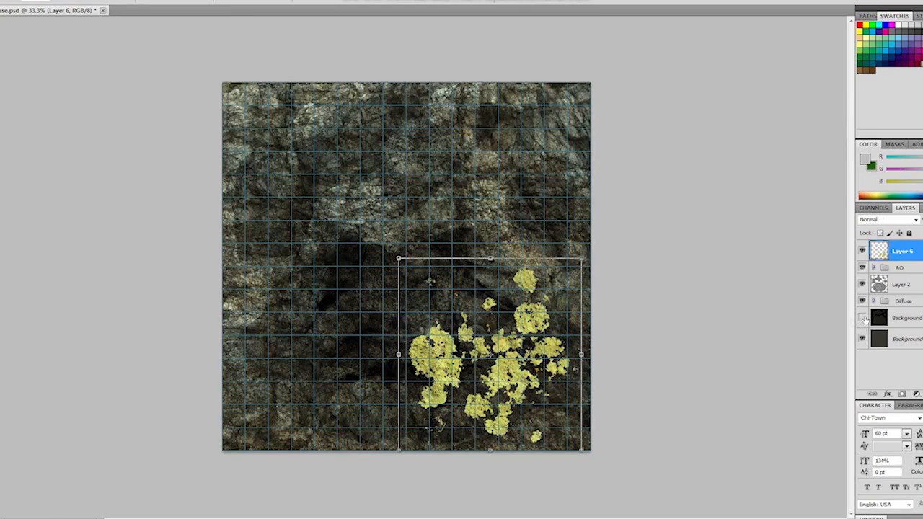
- Show the UV layout layer above the Background, then rotate the moss decal clockwise and position it over the large cave shell's left half
left_click(863, 320)
left_click_drag(491, 339, 407, 320)
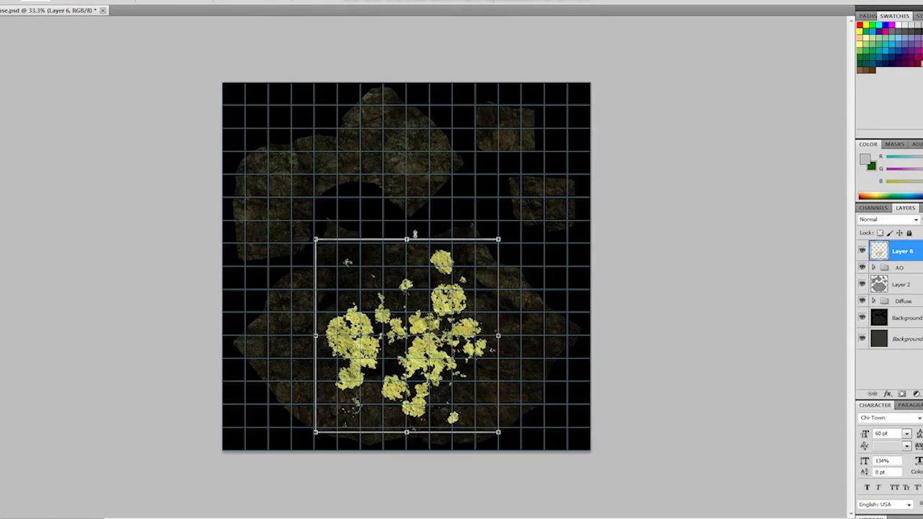
left_click_drag(415, 234, 466, 234)
left_click_drag(532, 286, 458, 342)
left_click_drag(357, 341, 358, 315)
scroll(358, 315, "up", 2, "alt")
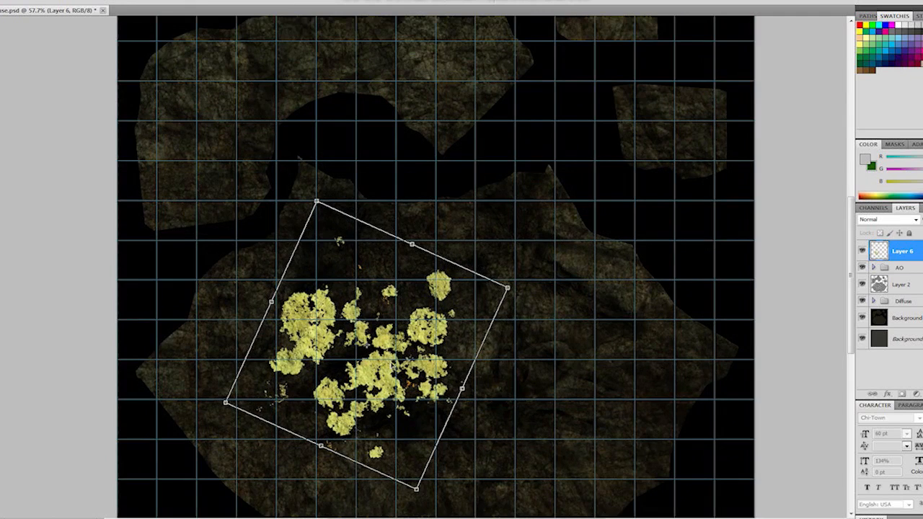
left_click_drag(392, 366, 416, 314)
- Set Layer 6 to Overlay blending and apply its transformation
left_click(916, 220)
left_click(875, 360)
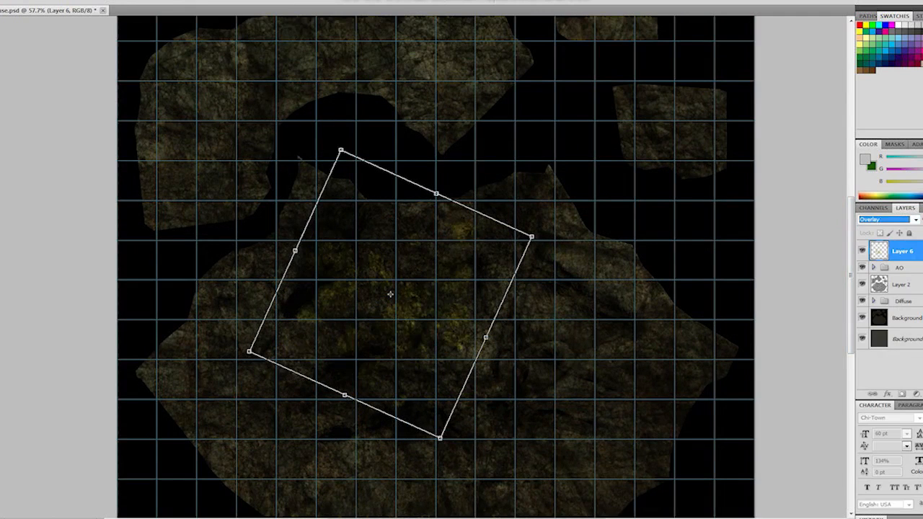
left_click(905, 259)
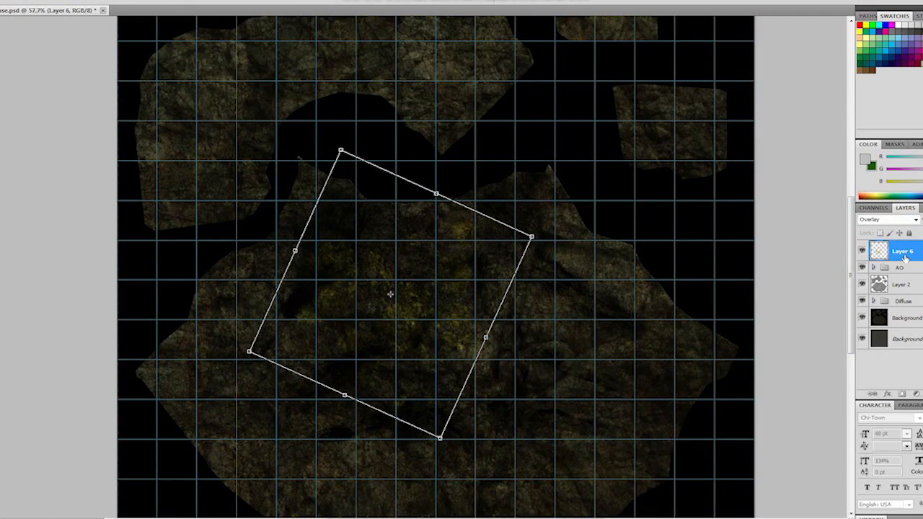
key("Return")
- Hide the UV layout layer and move Layer 6 below Layer 2, directly above the expanded Diffuse group
left_click_drag(916, 250, 914, 300)
left_click(863, 298)
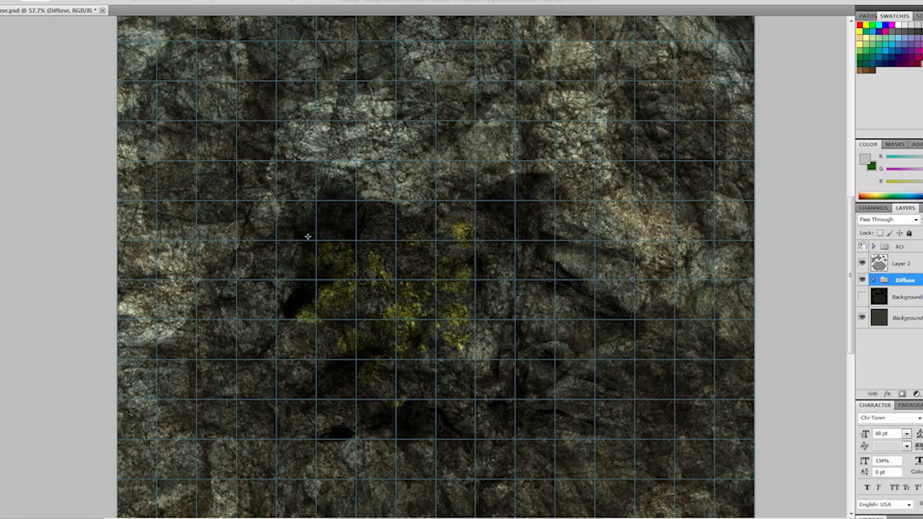
left_click(874, 280)
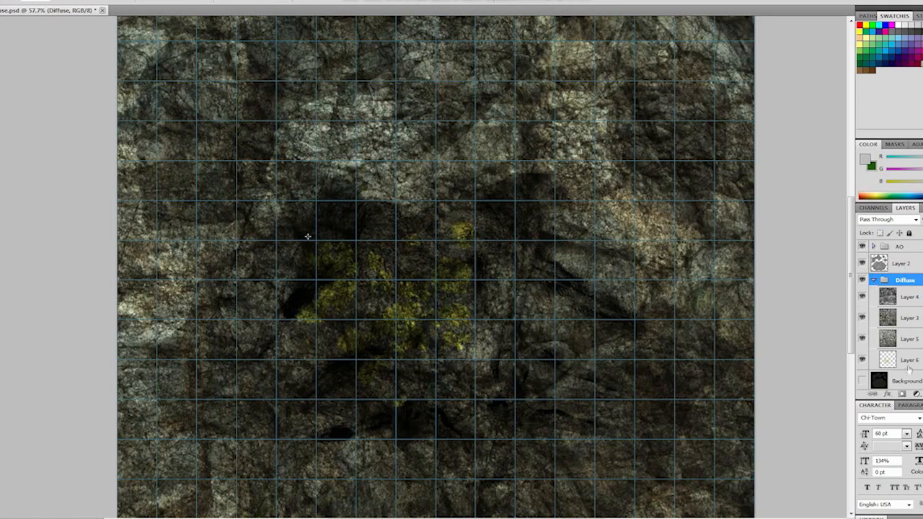
left_click_drag(907, 365, 914, 294)
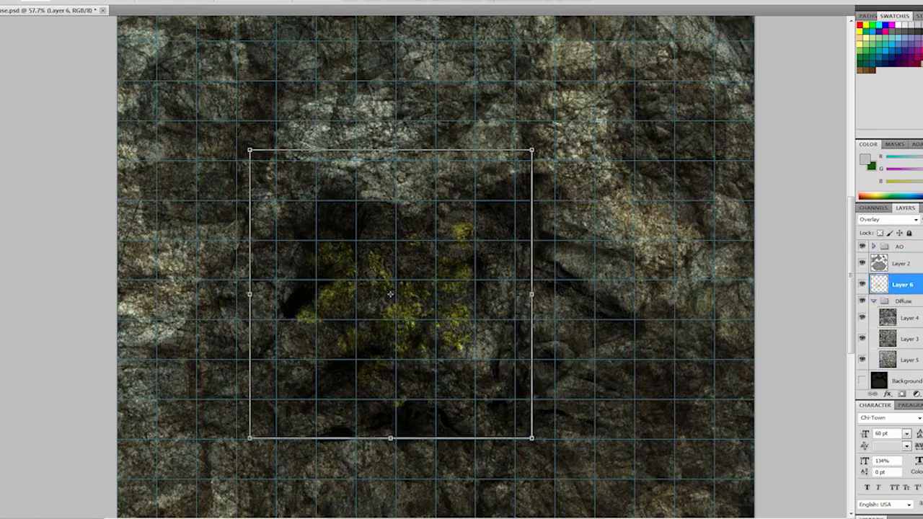
- Try Layer 6 in Normal blending with lowered opacity, and return it to Overlay
key("shift+alt+n")
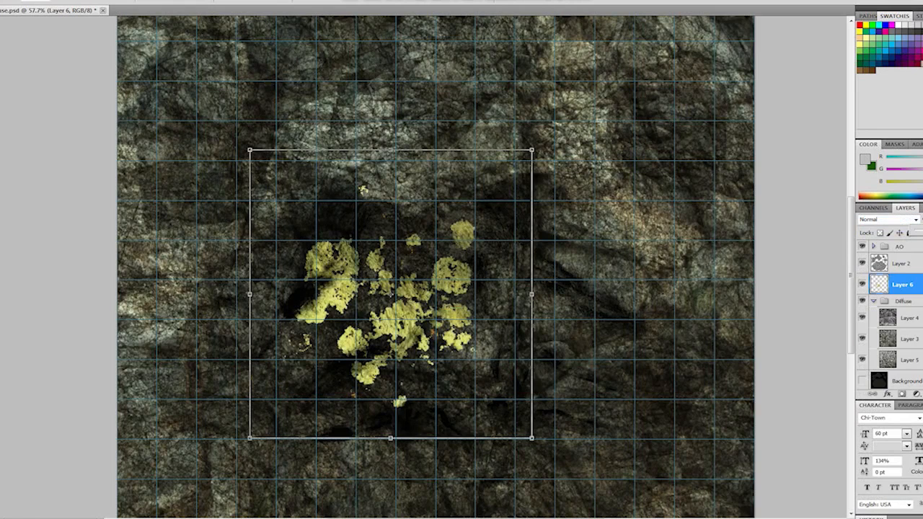
left_click_drag(922, 233, 920, 234)
scroll(520, 356, "down", 5, "alt")
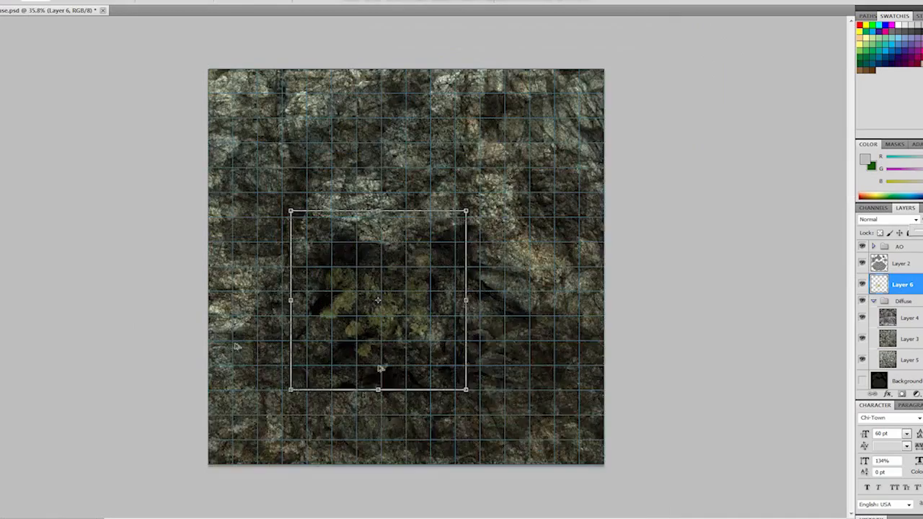
scroll(498, 351, "up", 2, "alt")
left_click(489, 349)
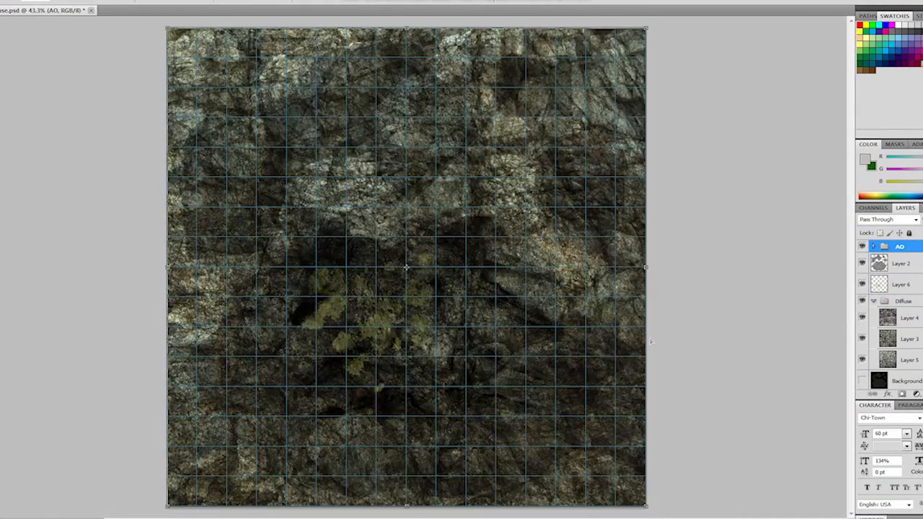
left_click(902, 285)
left_click(887, 219)
left_click(881, 337)
left_click_drag(497, 345, 540, 353)
key("ctrl+z")
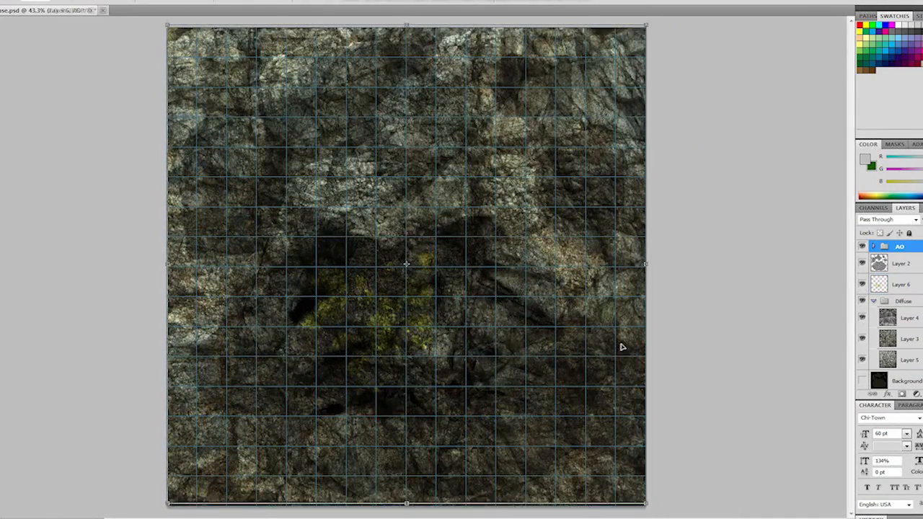
left_click(902, 289)
left_click_drag(387, 332, 421, 342)
key("ctrl+z")
- Lock the AO group, Layer 2 and the Diffuse group, and reselect the moss decal in Layer 6
scroll(523, 366, "up", 3, "alt")
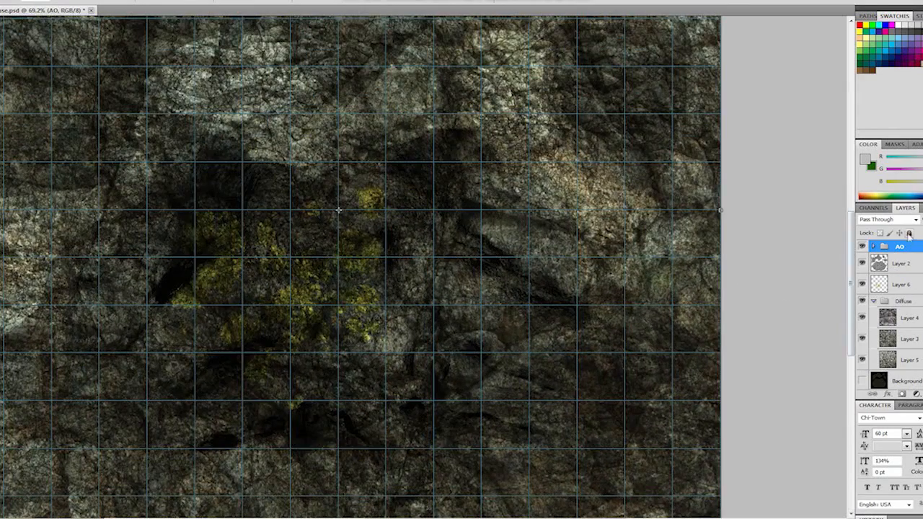
left_click(901, 263)
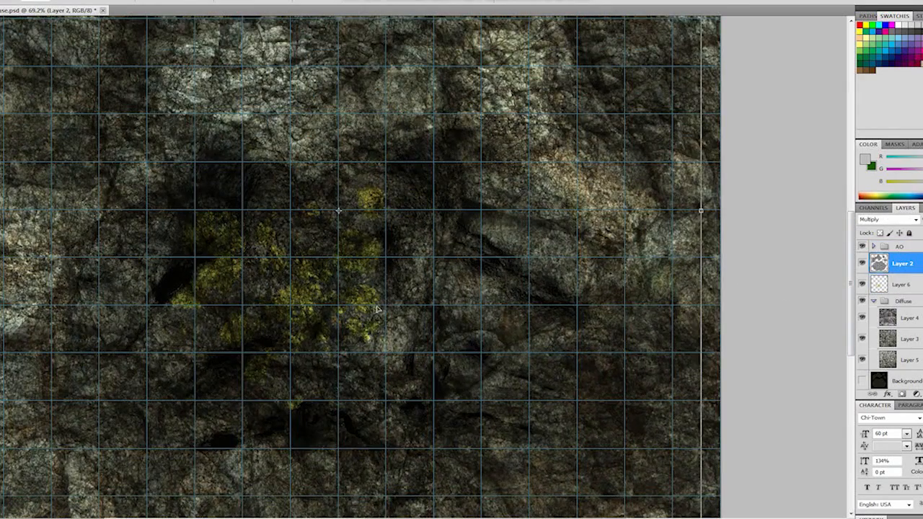
left_click(910, 286)
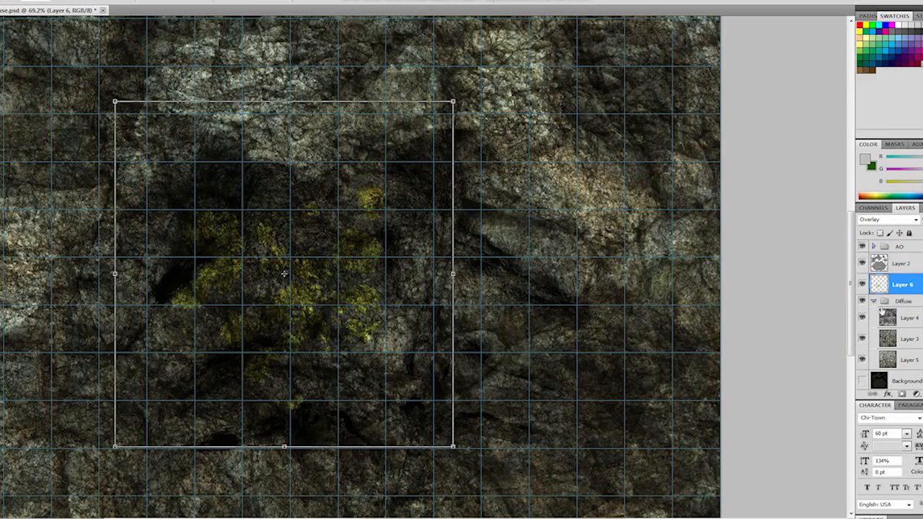
left_click(905, 301)
left_click(910, 237)
left_click(913, 264)
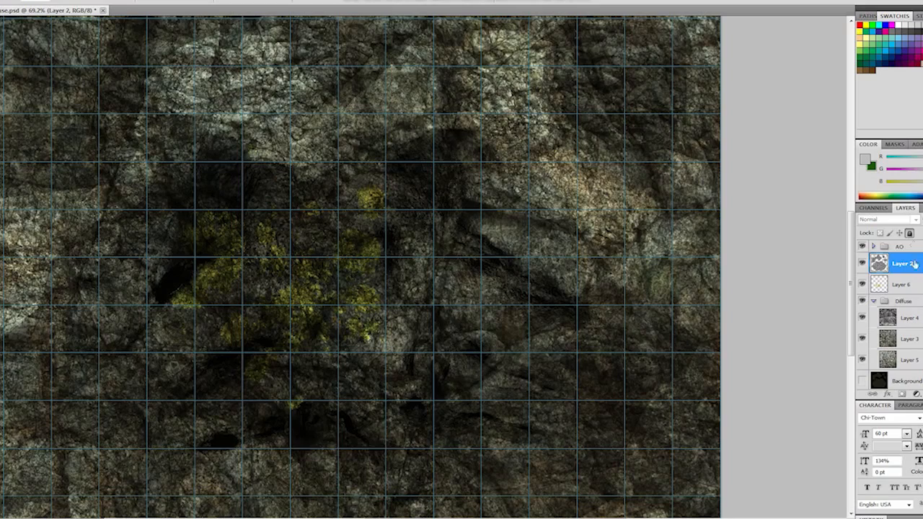
left_click(911, 286)
left_click(909, 381)
left_click(910, 282)
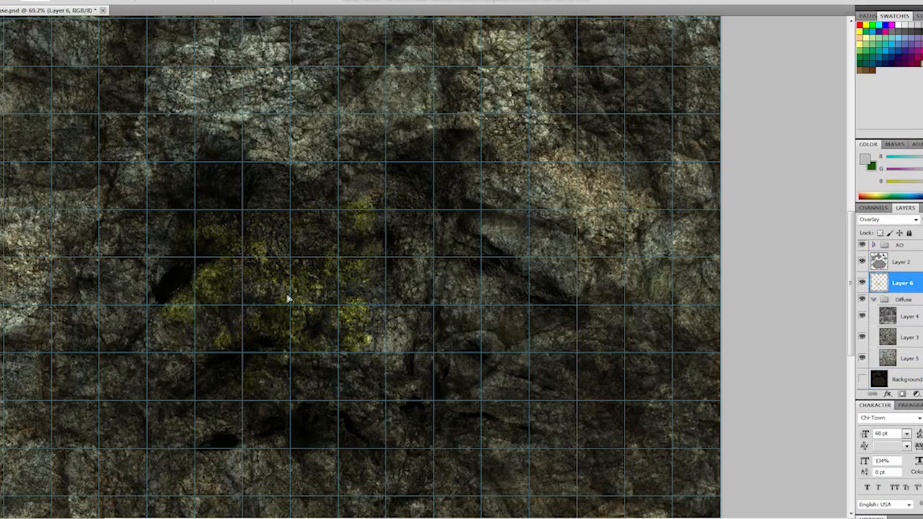
- Try to duplicate the moss decal over the displayed UV layout, undo the copied AO group and hide the layout again
left_click(862, 379)
left_click_drag(315, 302, 401, 341, "alt")
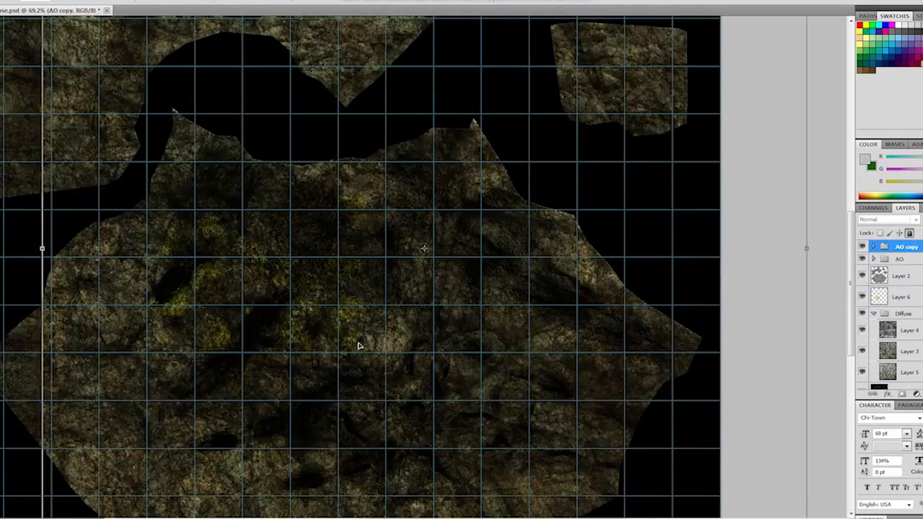
key("ctrl+z")
left_click(862, 381)
mouse_move(289, 304)
left_mouse_down()
mouse_move(281, 297)
mouse_move(300, 307)
mouse_move(282, 302)
left_mouse_up()
key("ctrl+z")
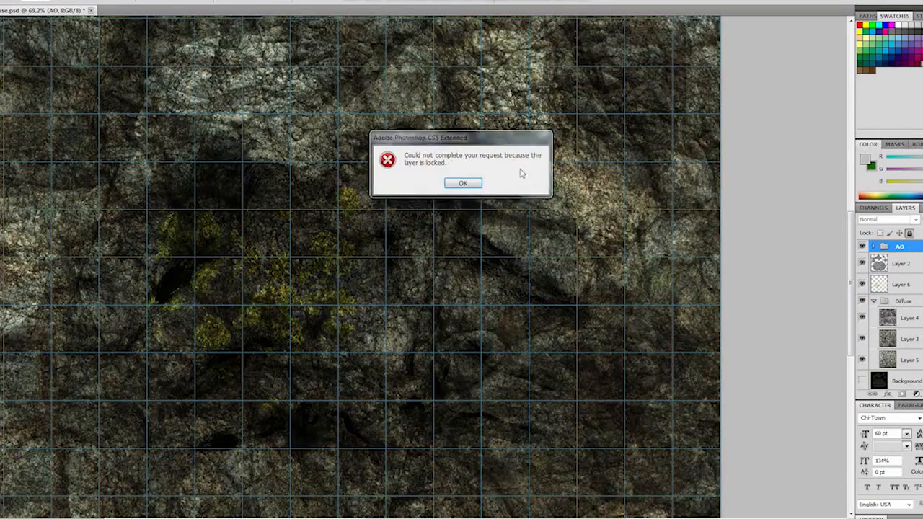
left_click(464, 184)
left_click(507, 253)
scroll(508, 254, "down", 4)
scroll(584, 315, "up", 2)
- Set Layer 6 to Normal blending, shift the moss decal and raise the layer above Layer 2
left_click(912, 282)
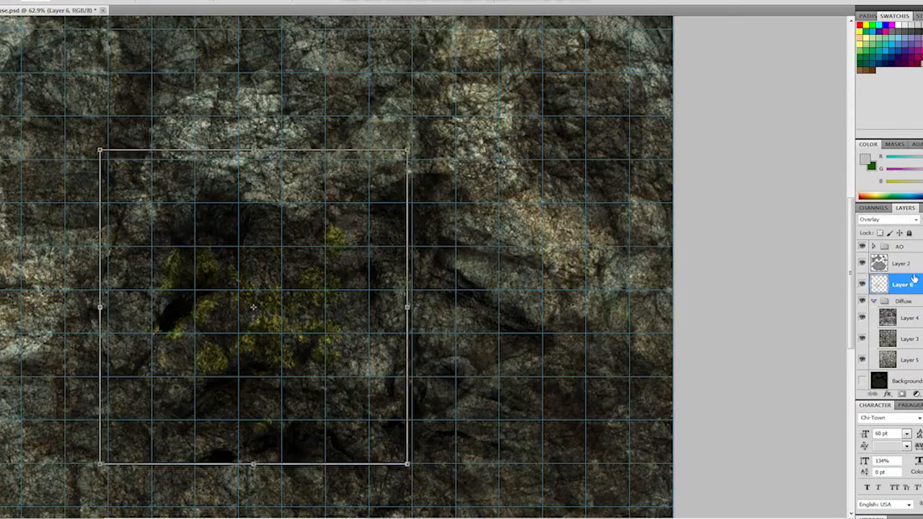
left_click(908, 229)
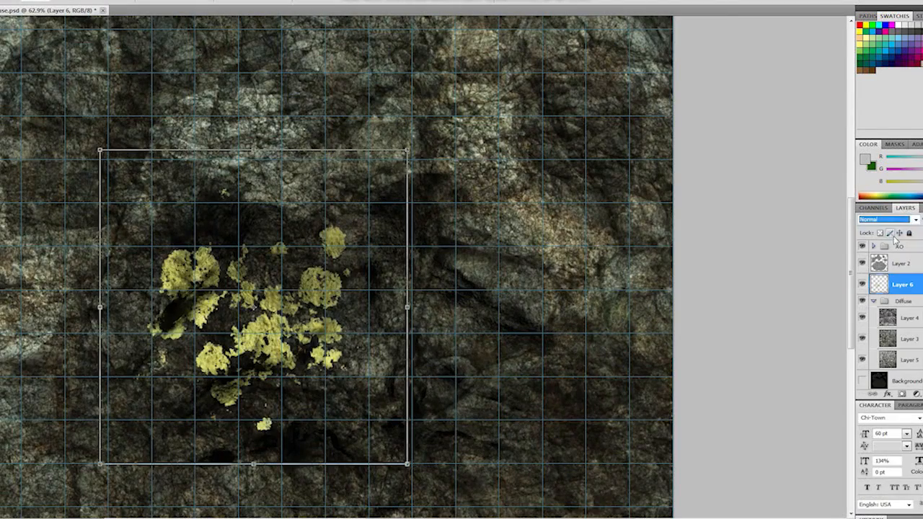
left_click_drag(308, 338, 280, 321)
left_click_drag(901, 289, 909, 263)
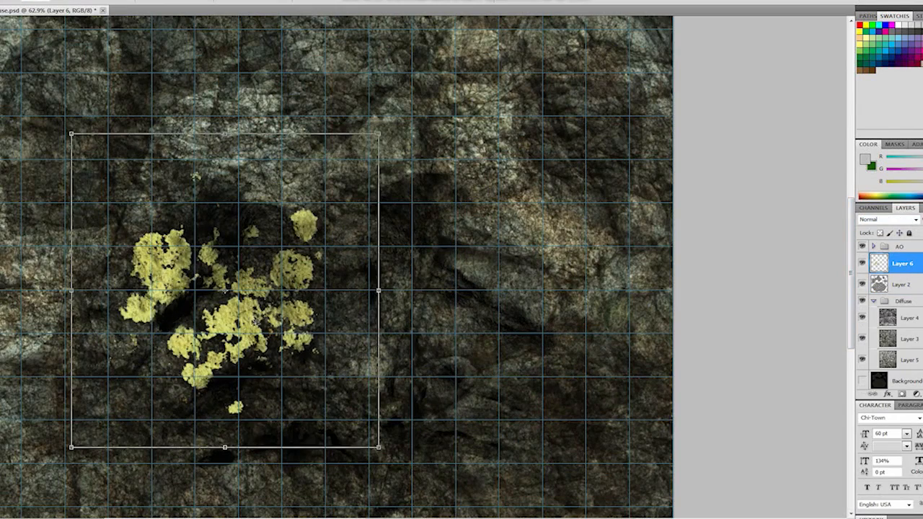
- Move the moss decal down and to the right over the dark cave area and set Layer 6 to Overlay
left_click_drag(256, 322, 323, 376)
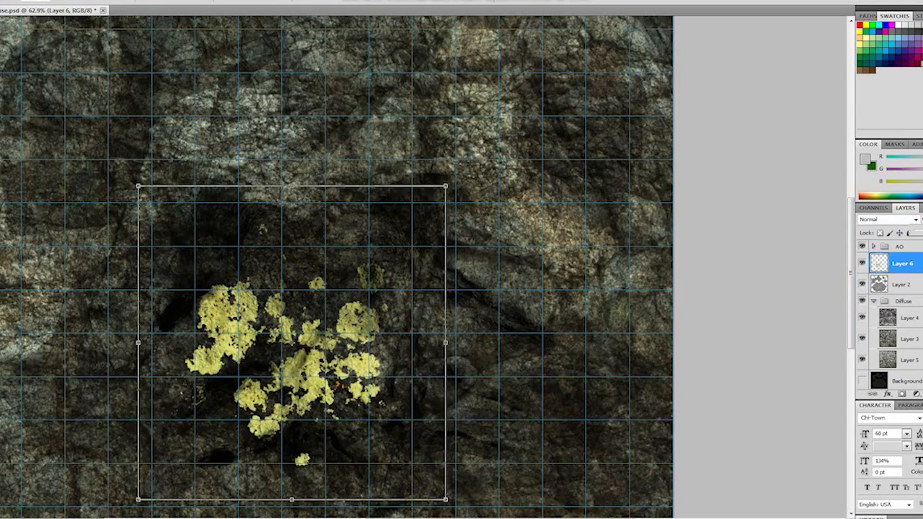
left_click(912, 220)
left_click(871, 359)
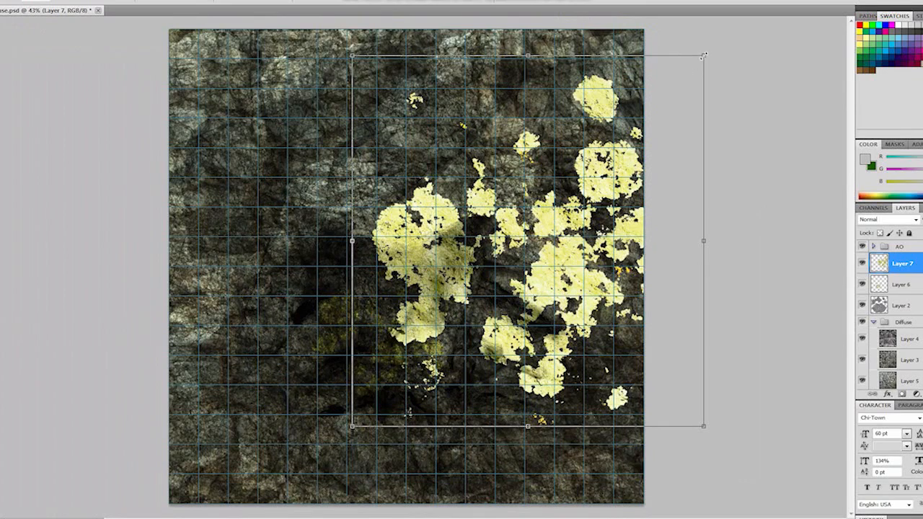
- Shrink the second moss decal in Layer 7 and place it on the cave shell's lower right part, with the UV layout shown
left_click_drag(705, 55, 480, 293)
left_click_drag(415, 359, 541, 390)
scroll(870, 377, "down", 1)
left_click(860, 375)
key("ctrl+z")
scroll(544, 406, "up", 8, "alt")
- Set Layer 7 to Overlay blending and hide the UV layout layer
left_click(914, 219)
left_click(892, 359)
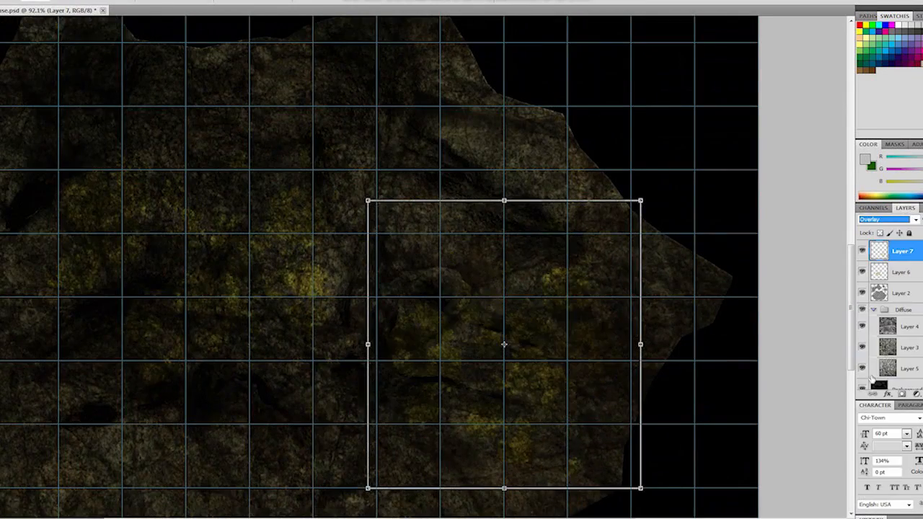
scroll(865, 368, "down", 2)
left_click(862, 368)
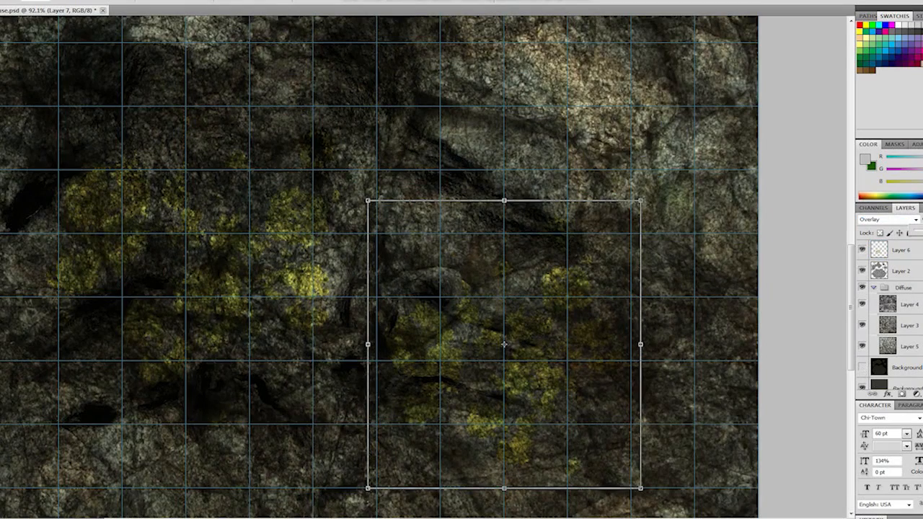
scroll(719, 304, "down", 6, "alt")
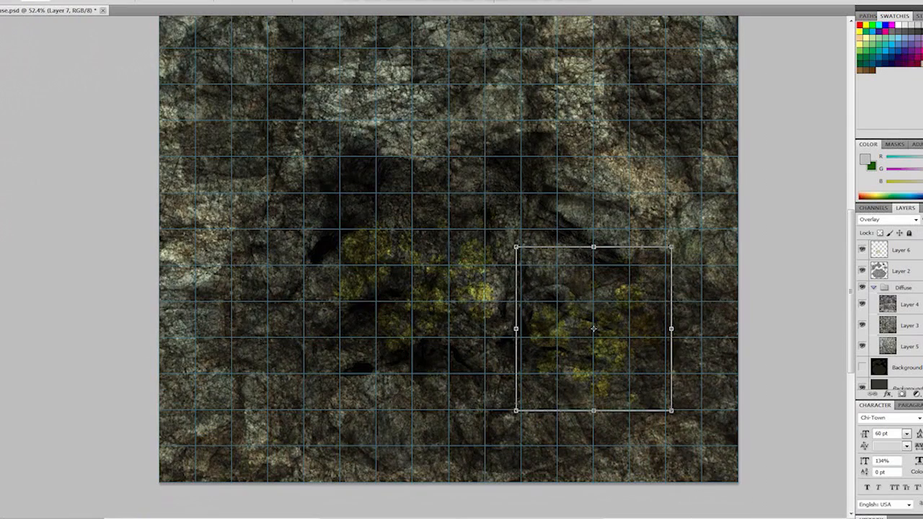
scroll(890, 318, "up", 2)
- Create a layer group named Decal, move Layer 7 and Layer 6 into it, and collapse the Decal and Diffuse groups
left_click(922, 394)
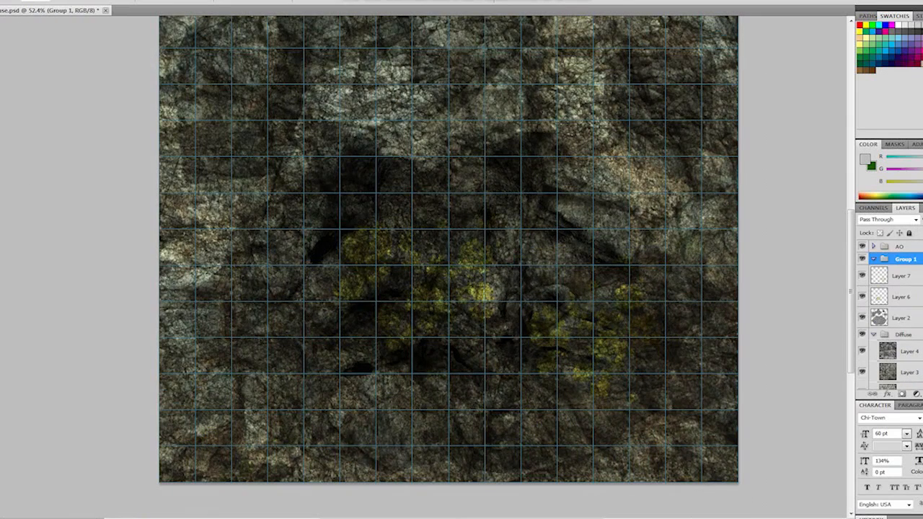
left_click(912, 275)
left_click(912, 297, "shift")
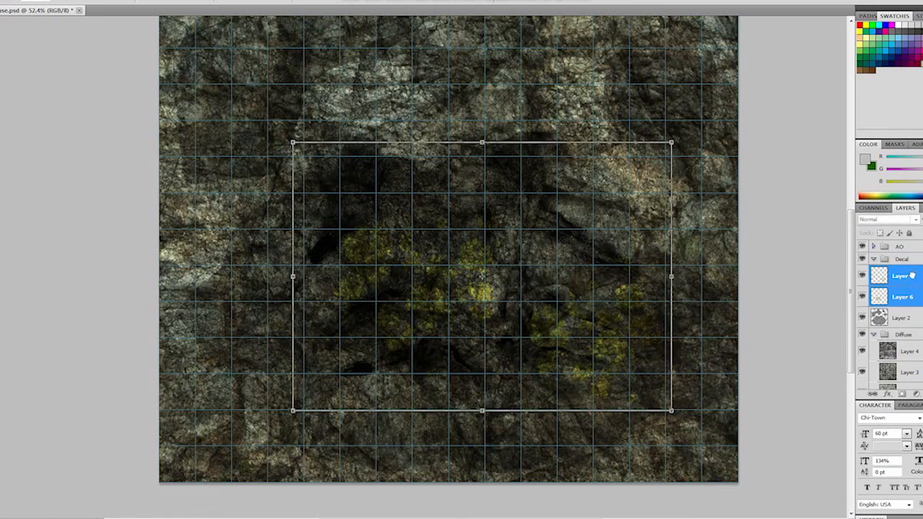
left_click(873, 259)
left_click(874, 292)
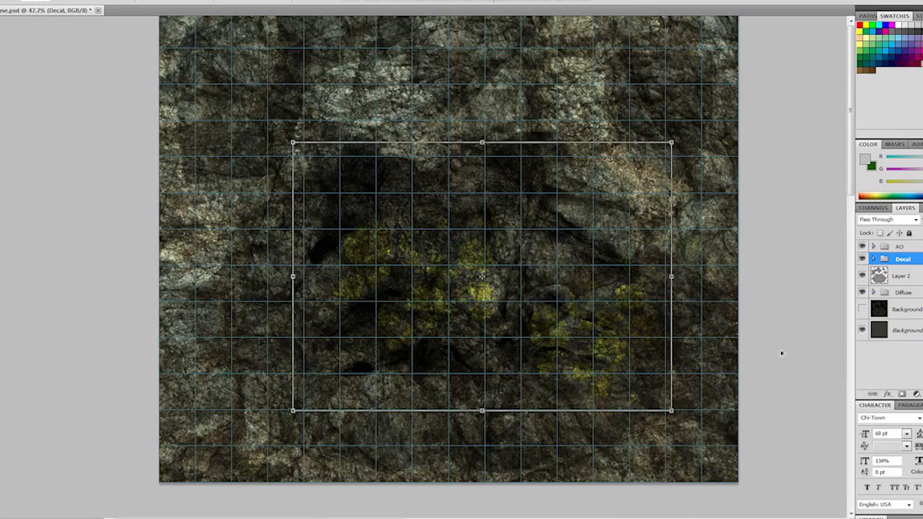
- Expand the Decal group and copy the rust decal from DecalsRusted0005_1_S.png onto the cave texture as a new layer
scroll(781, 352, "down", 4, "alt")
left_click(875, 259)
left_click_drag(922, 518, 764, 168)
left_click_drag(772, 325, 443, 253, "shift")
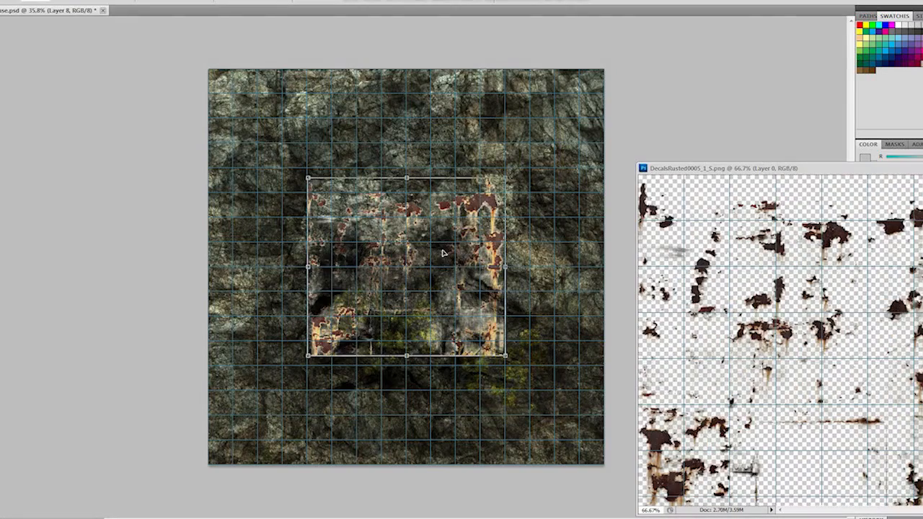
- Enlarge the rust decal to nearly the texture's full width, rotate it 180 degrees and shift it down to the lower edge
left_click_drag(297, 166, 226, 83)
left_click_drag(507, 337, 593, 416)
left_click_drag(552, 438, 549, 462, "shift")
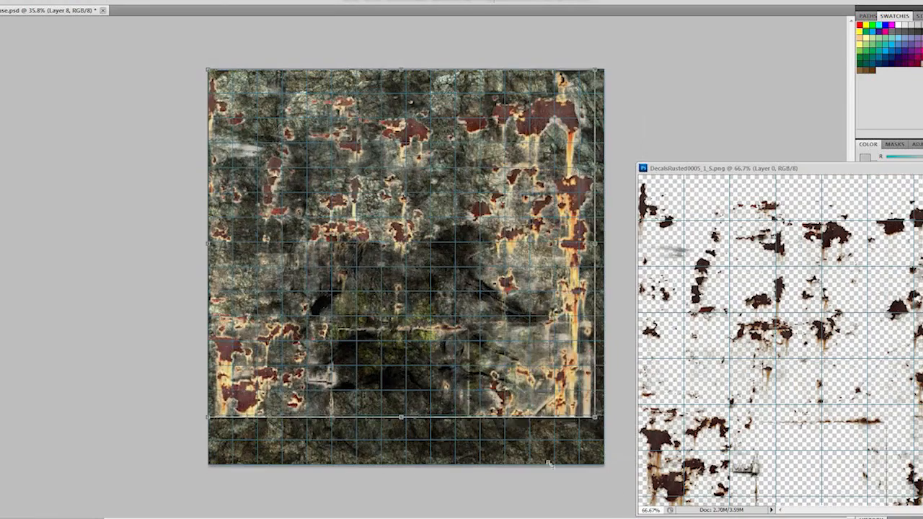
left_click_drag(554, 56, 403, 425)
left_click_drag(391, 358, 397, 401)
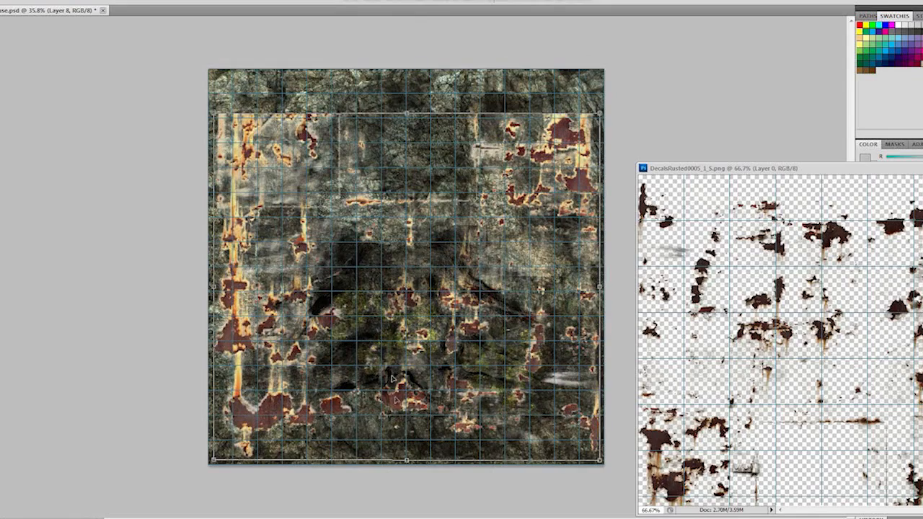
left_click_drag(213, 116, 189, 71)
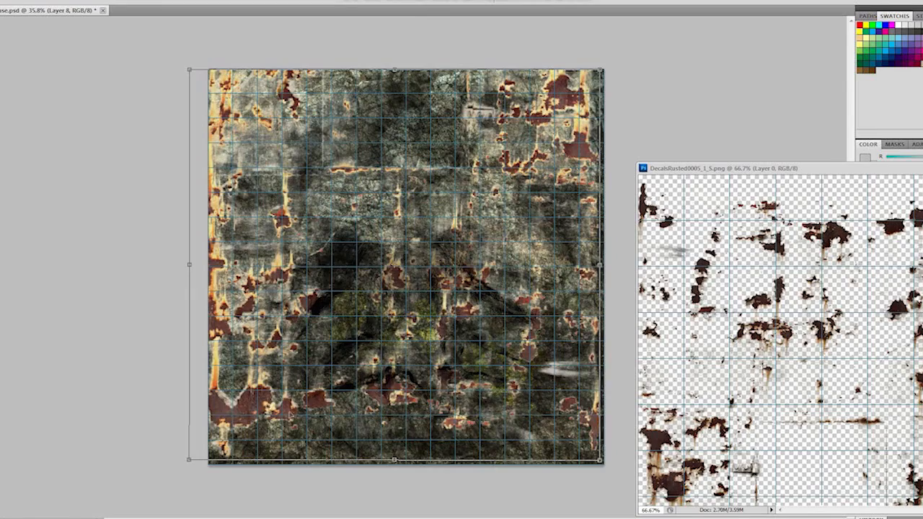
left_click_drag(269, 408, 274, 412)
left_click_drag(401, 73, 401, 67)
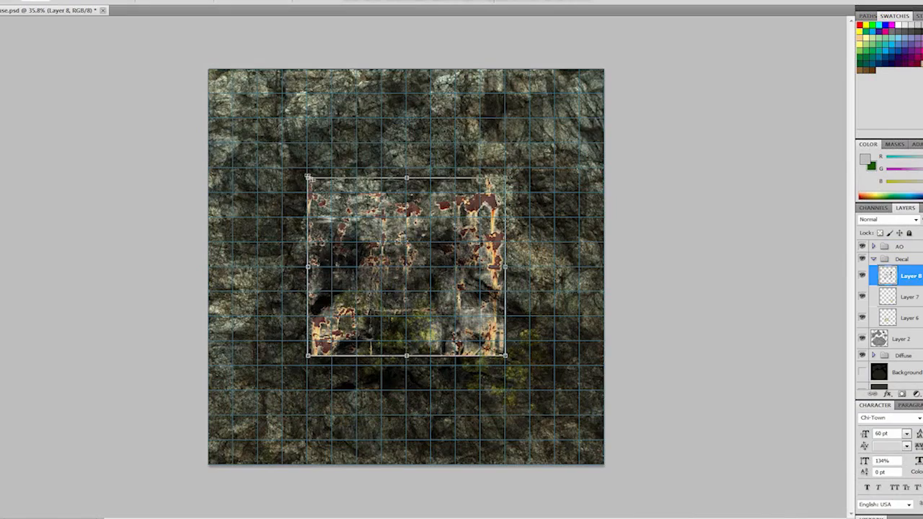
- Enlarge the rust decal from its corners to cover the whole texture canvas and rotate it 180 degrees
left_click_drag(308, 176, 205, 68)
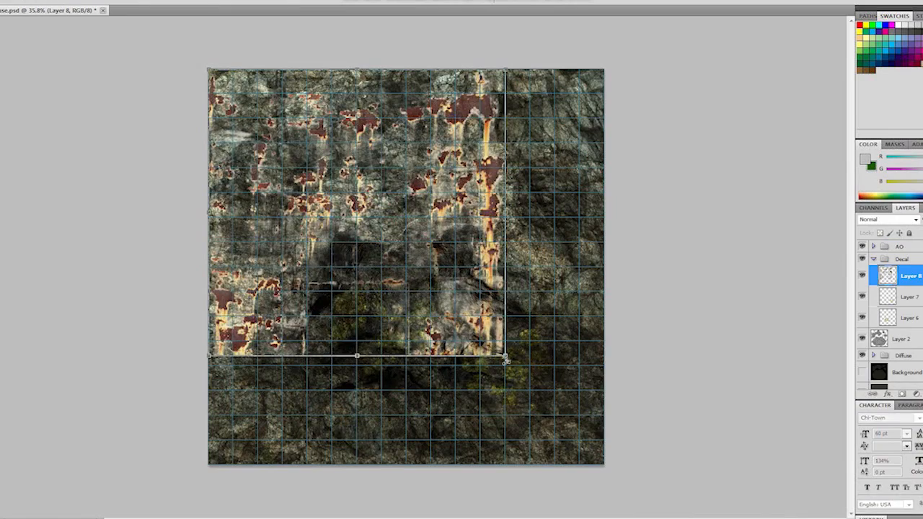
left_click_drag(506, 358, 604, 465)
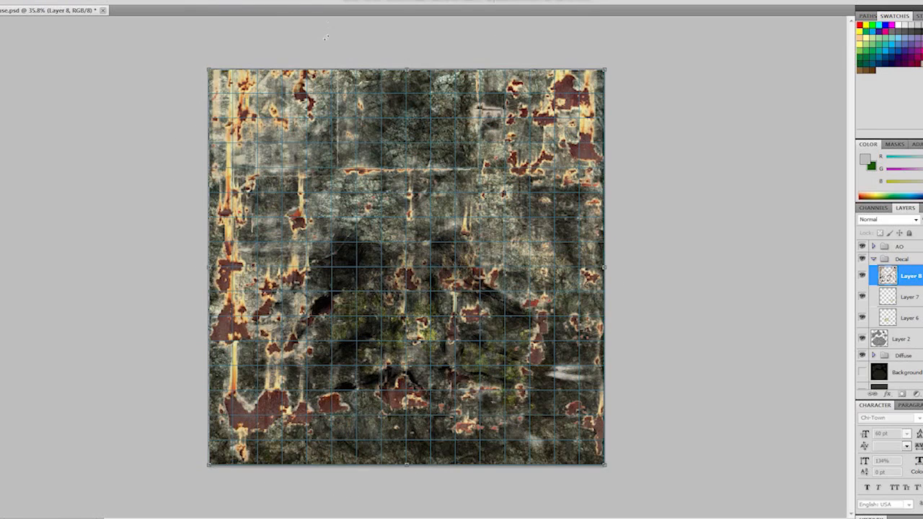
key("Return")
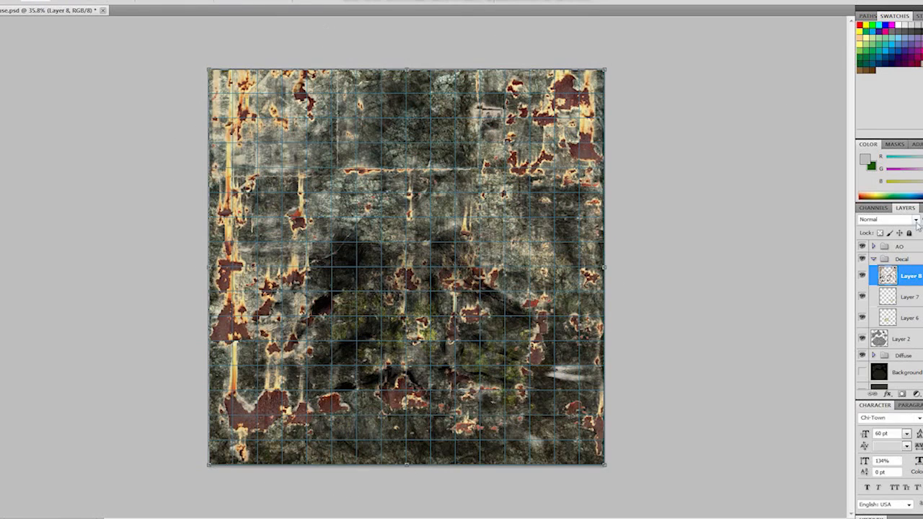
- Set the rust decal layer, Layer 8, to Overlay blending and finish its transform
left_click(916, 220)
left_click(869, 359)
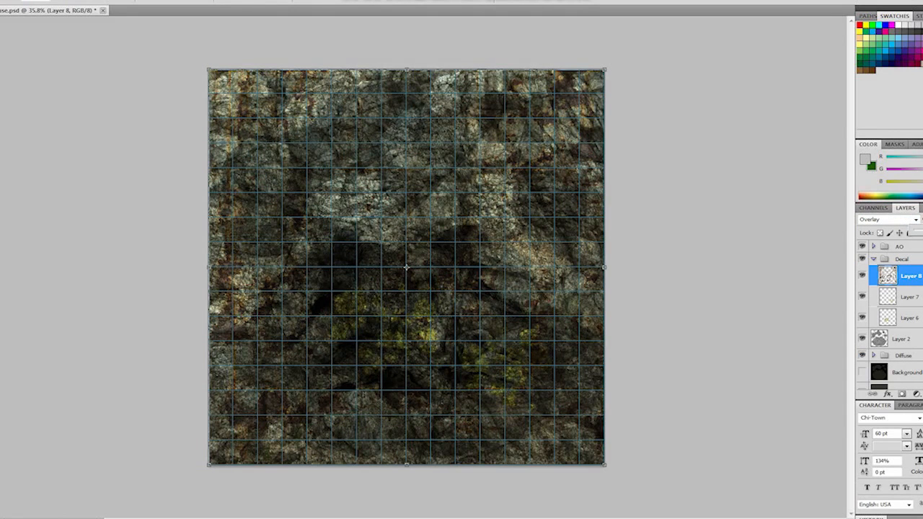
key("Return")
- Show the Background layer to check the decals against the UV shapes, and hide it again
left_click(862, 372)
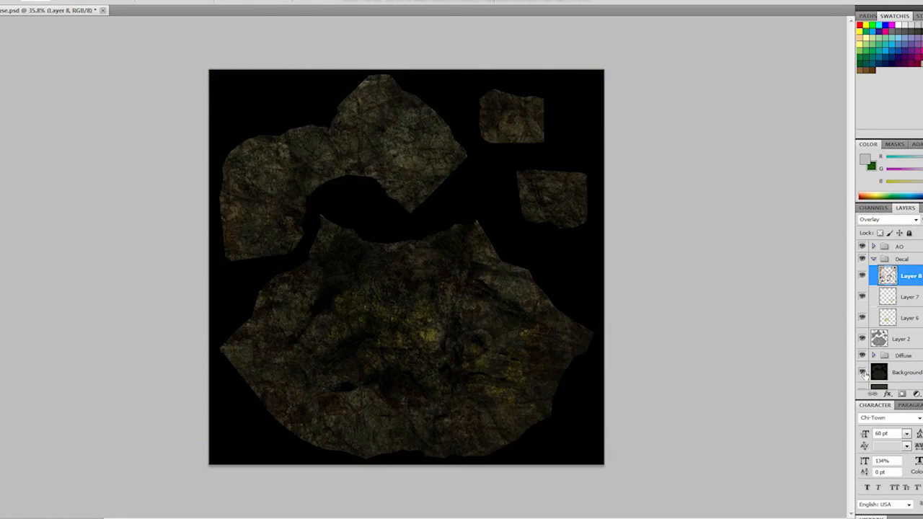
left_click(863, 372)
left_click(863, 372)
left_click(863, 372)
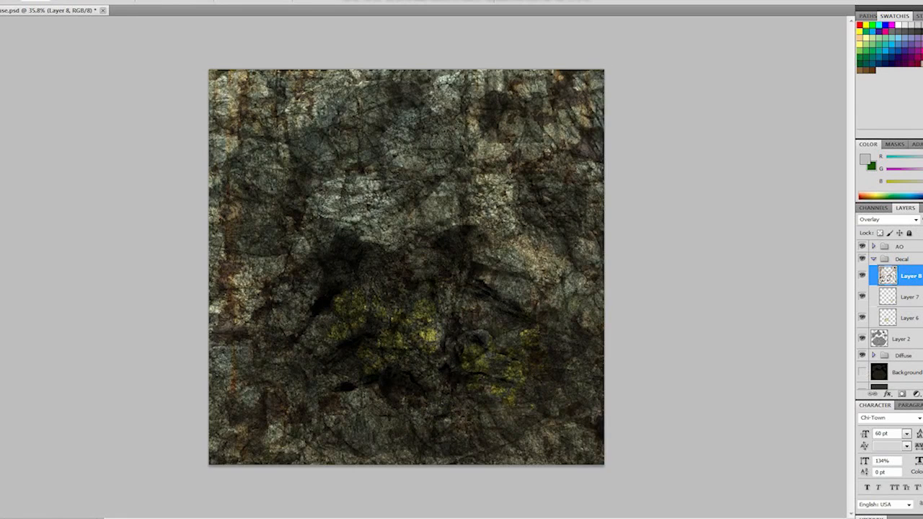
- Save the PSD and save a PNG copy over the existing Cave_Diffuse.png in the cave tutorial folder
left_click(0, 0)
left_click(2, 134)
left_click(0, 0)
left_click(21, 142)
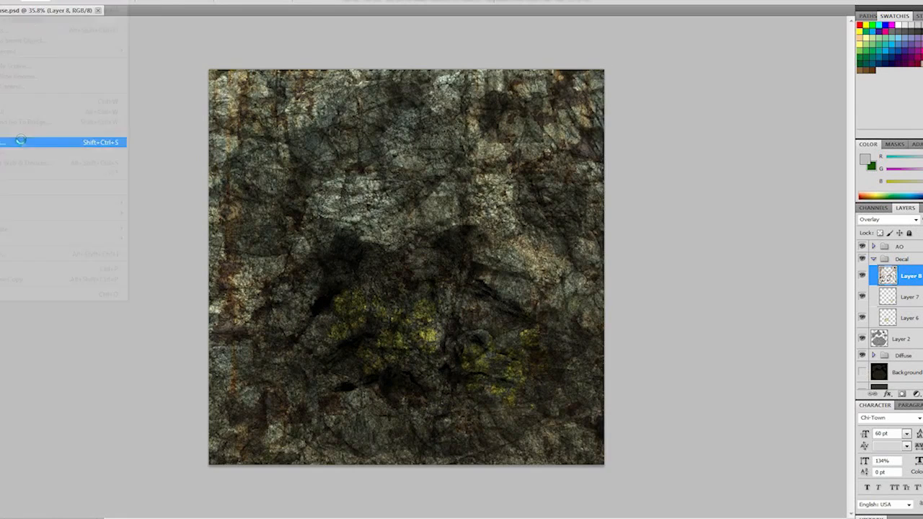
left_click(559, 258)
left_click(509, 373)
left_click(743, 243)
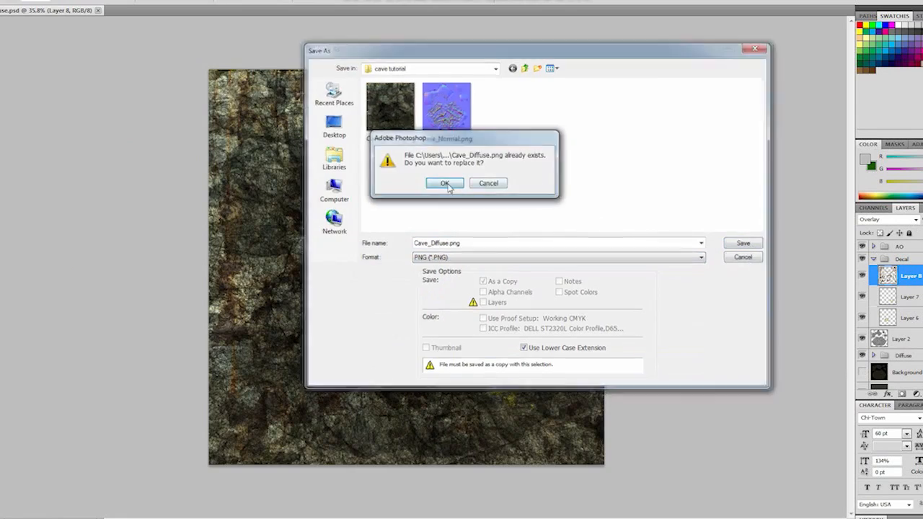
left_click(447, 184)
left_click(491, 160)
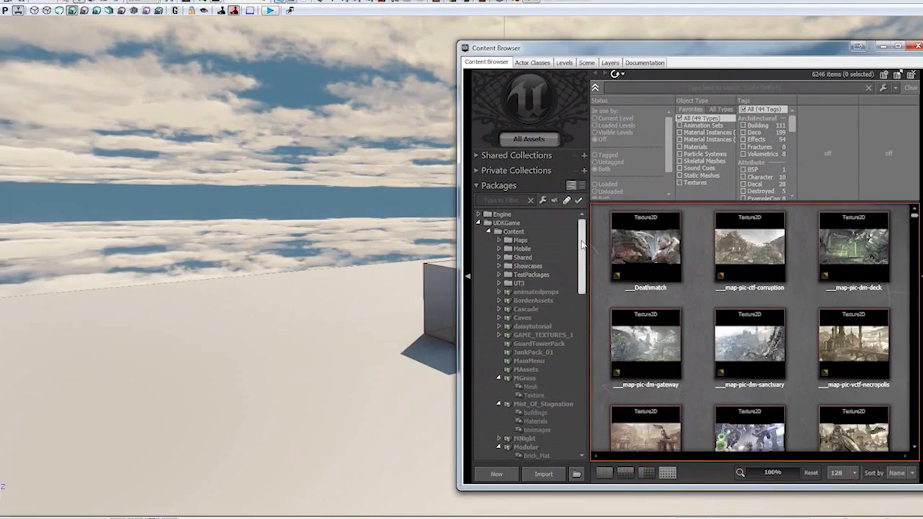
- Switch to the Unreal editor, select the Caves package and choose cave_entrance.ASE from the 3dsMax export cave folder for import
left_click_drag(595, 383, 596, 241)
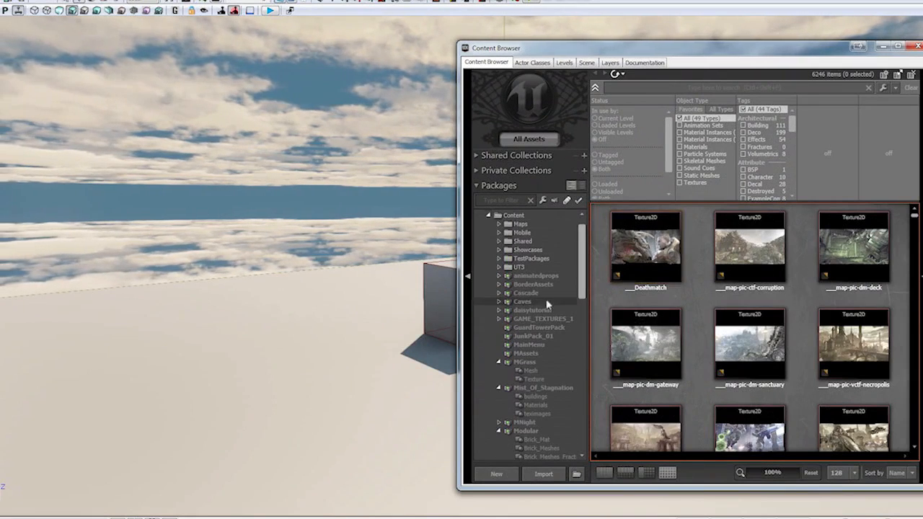
left_click(546, 303)
left_click(543, 475)
left_click(8, 128)
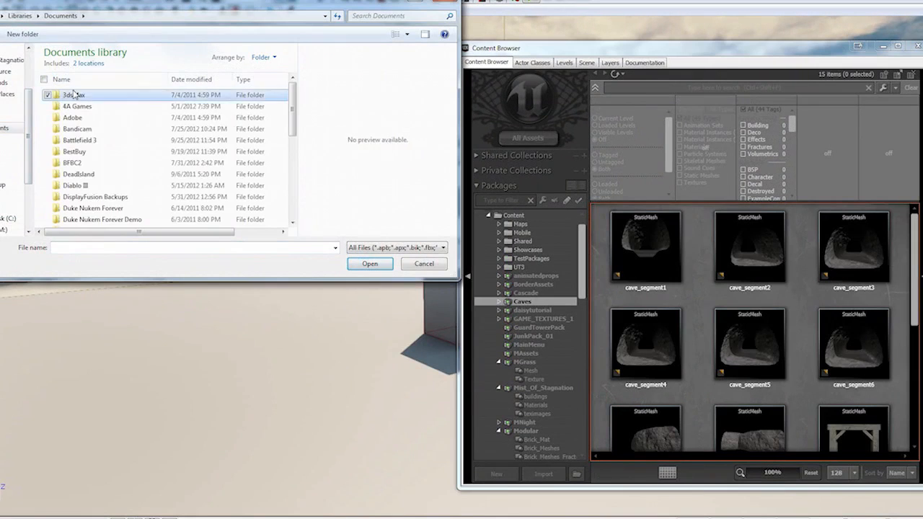
double_click(76, 97)
double_click(72, 129)
double_click(76, 104)
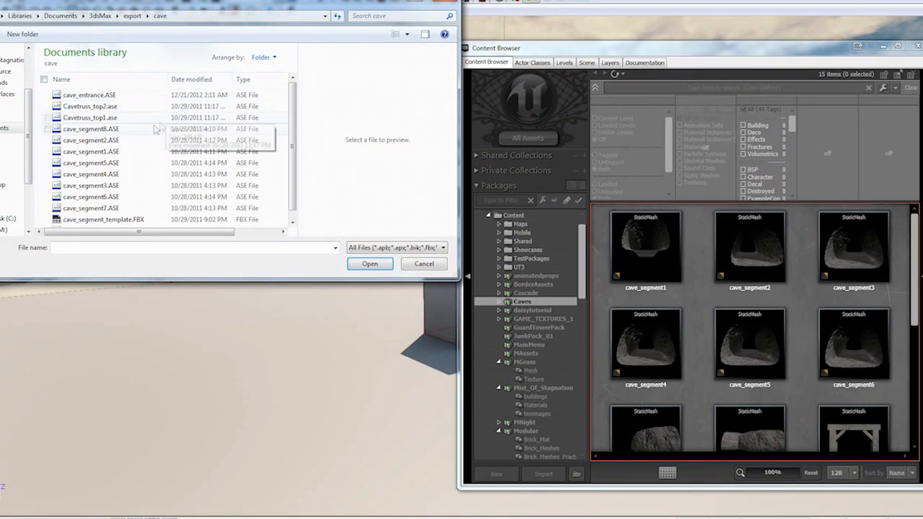
left_click(128, 98)
left_click(370, 264)
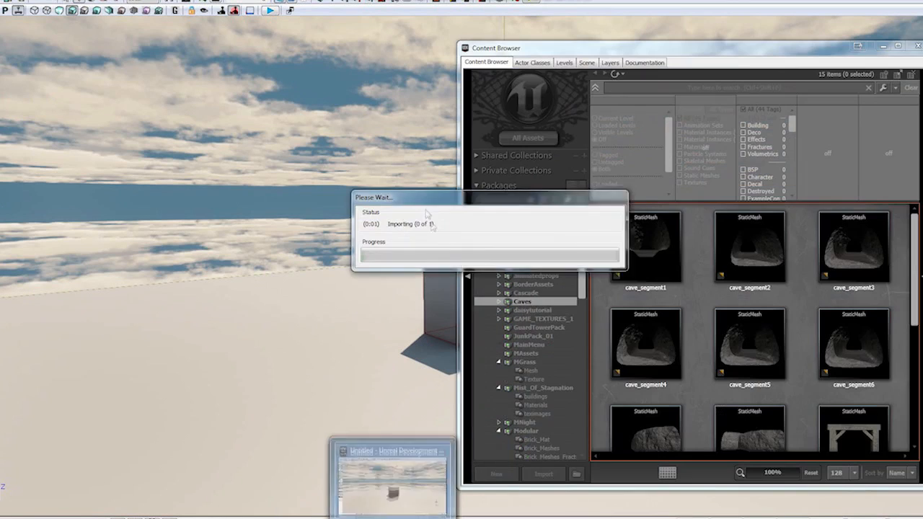
- Import cave_entrance into the Caves package without a group, letting the package load fully
left_click(566, 233)
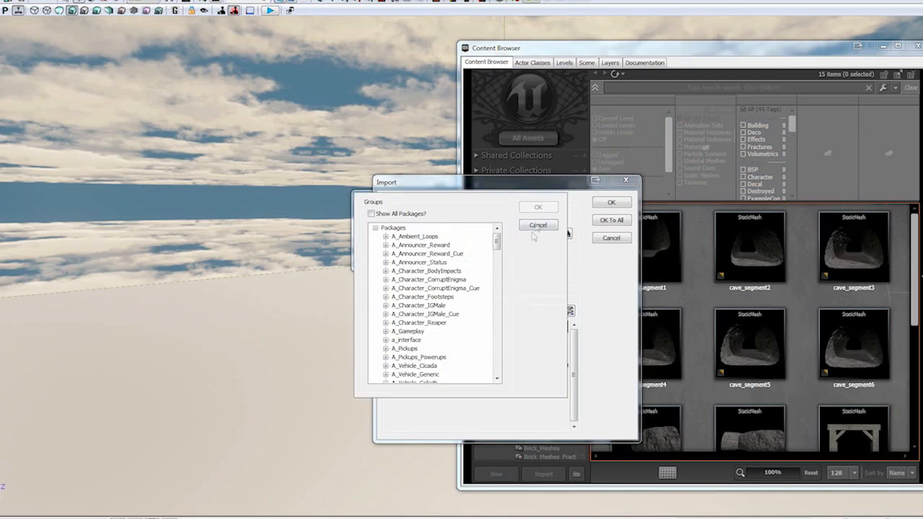
left_click(540, 225)
left_click(612, 204)
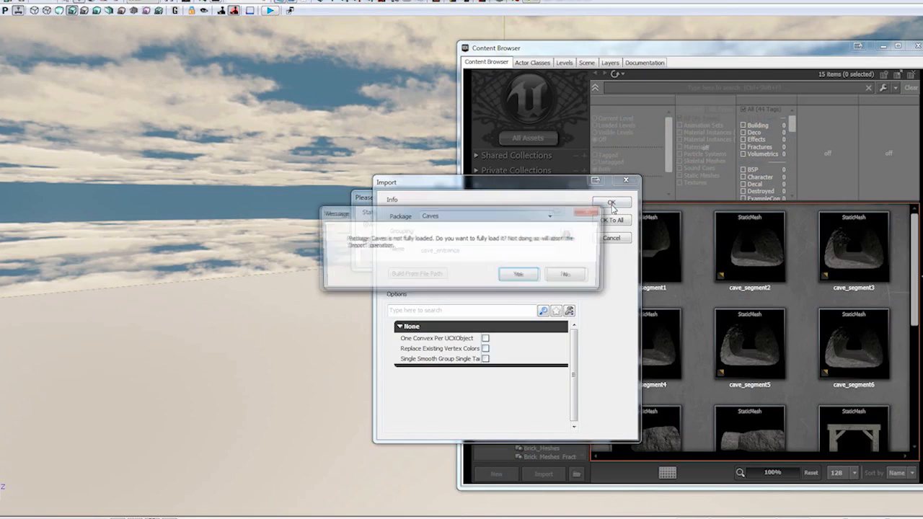
left_click(526, 275)
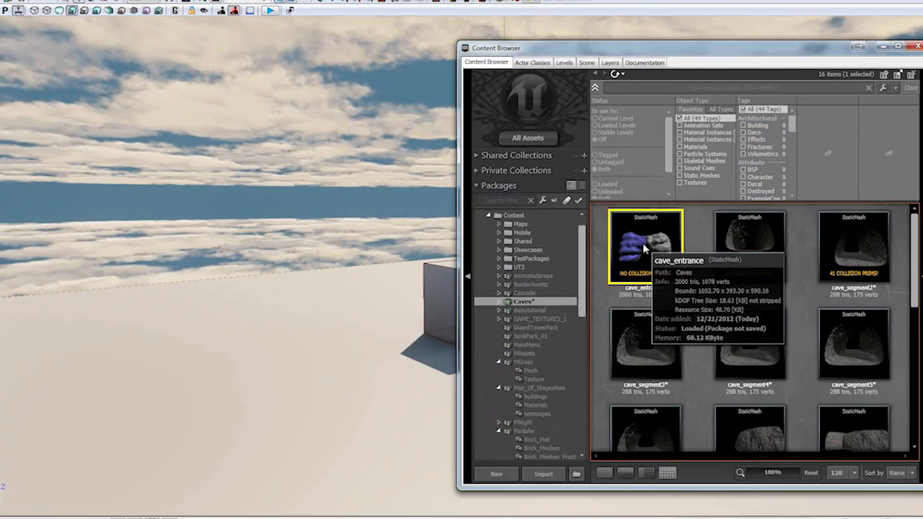
- Open the cave_entrance static mesh, set its Light Map Resolution to 512 and inspect the mesh with its UVs
double_click(642, 243)
left_click_drag(263, 332, 371, 386)
left_click(8, 6)
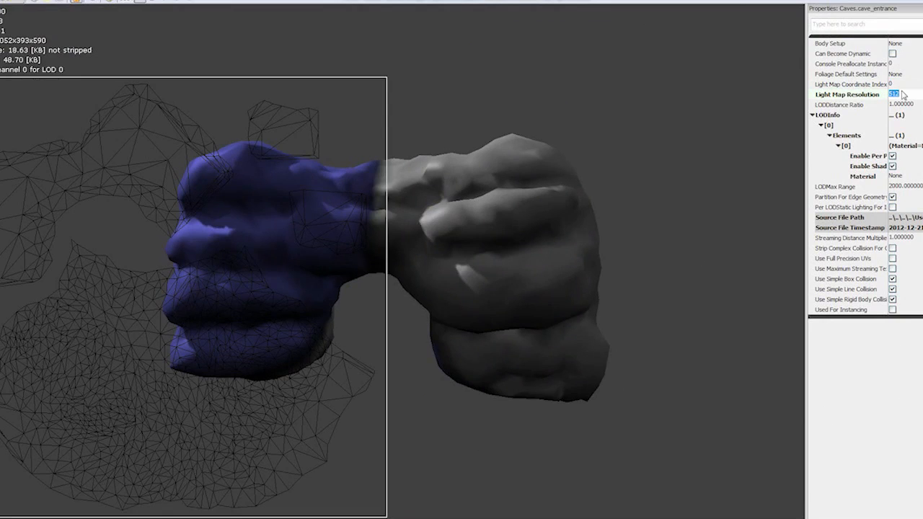
left_click_drag(372, 386, 433, 378)
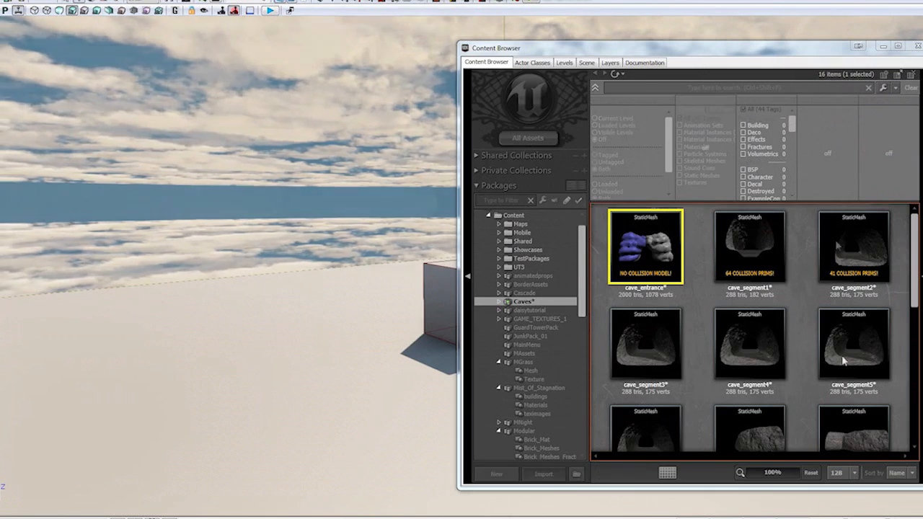
- Choose Cave_Diffuse.png and Cave_Normal.png from the cave tutorial folder for import
left_click(543, 474)
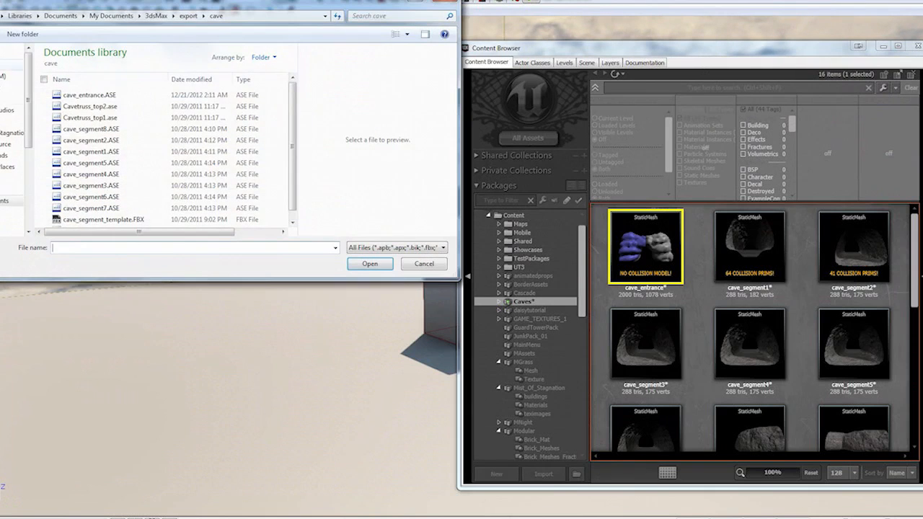
left_click(2, 64)
double_click(109, 213)
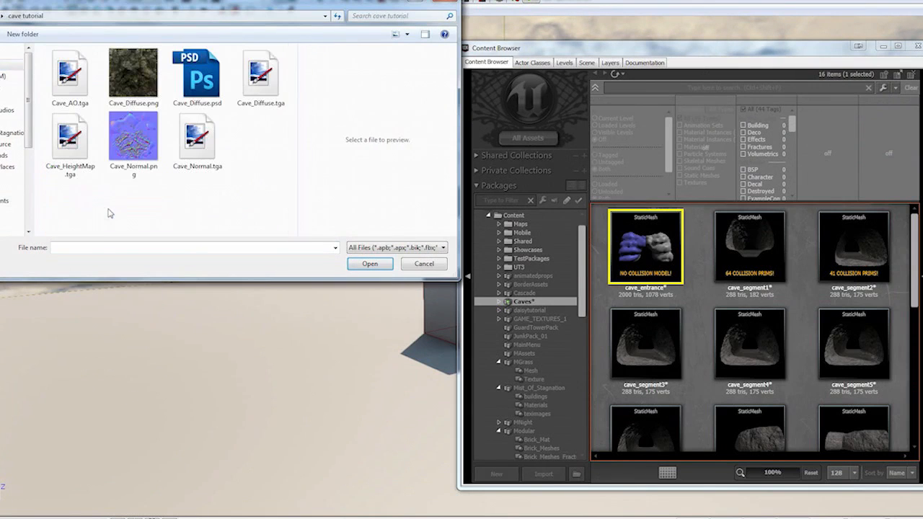
left_click(137, 76)
left_click(133, 137, "ctrl")
left_click(369, 264)
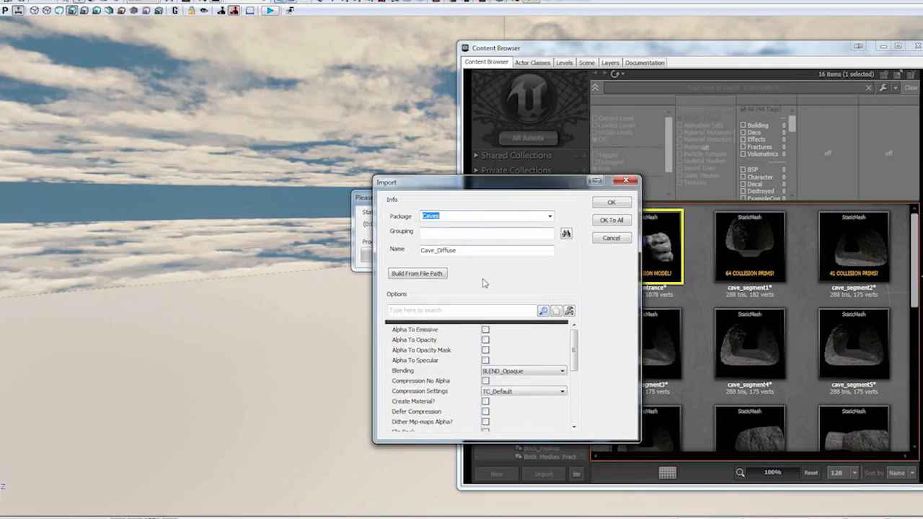
- Import Cave_Diffuse with default settings and Cave_Normal with TC_Normalmap compression into the Caves package
left_click(611, 203)
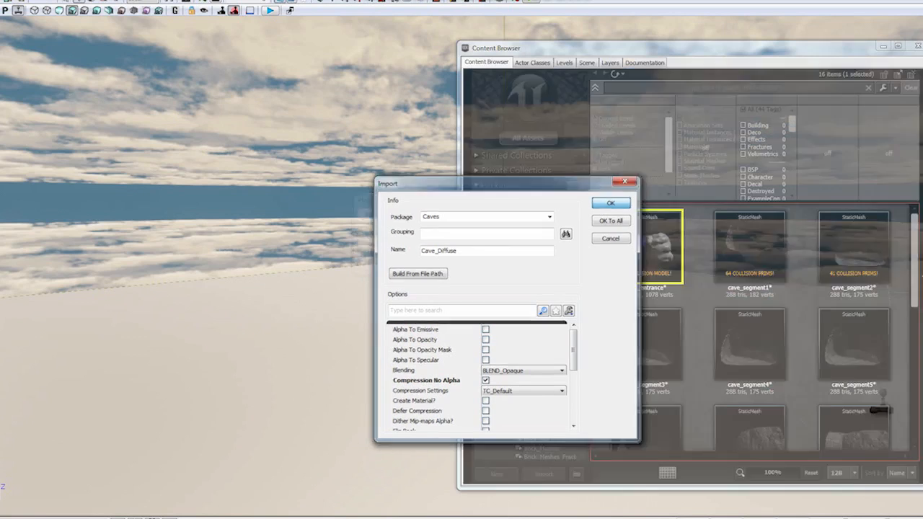
left_click(534, 391)
left_click(532, 409)
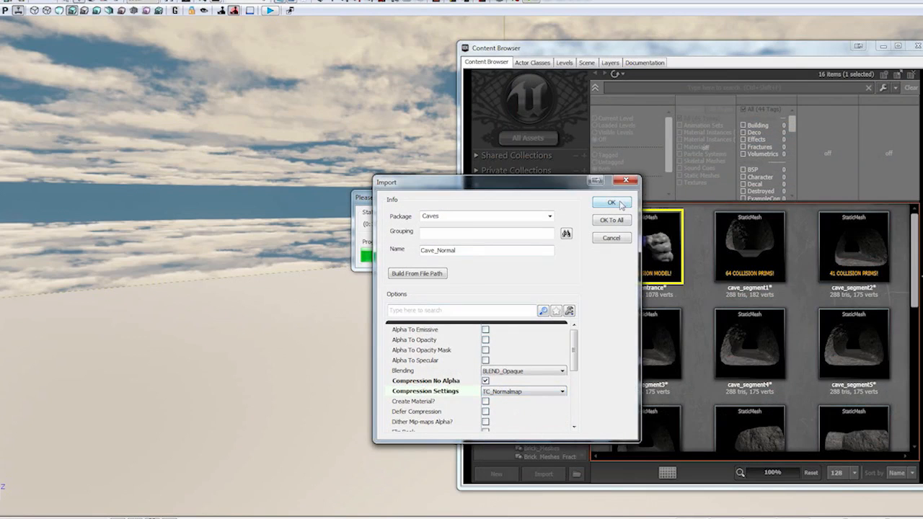
left_click(613, 202)
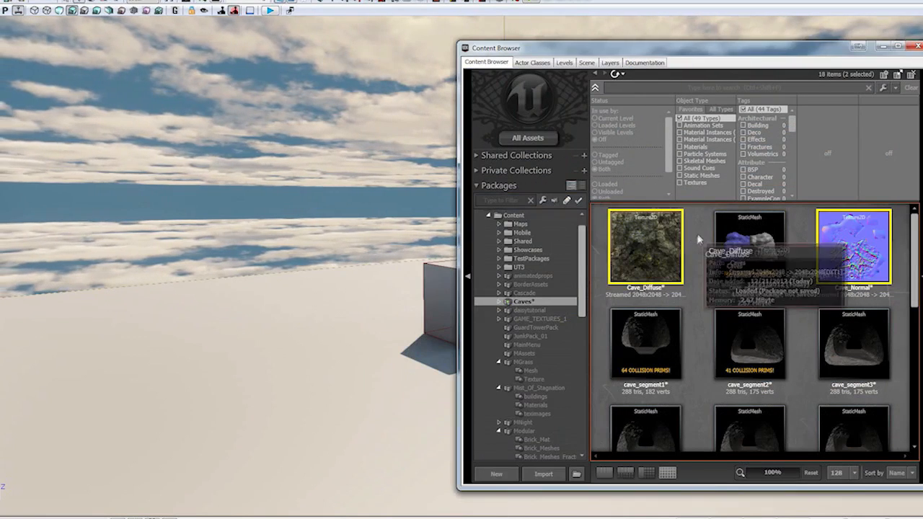
- Create a new material named Cave_Diffuse_Mat in the Caves package from the Cave_Diffuse texture
right_click(668, 243)
left_click(728, 336)
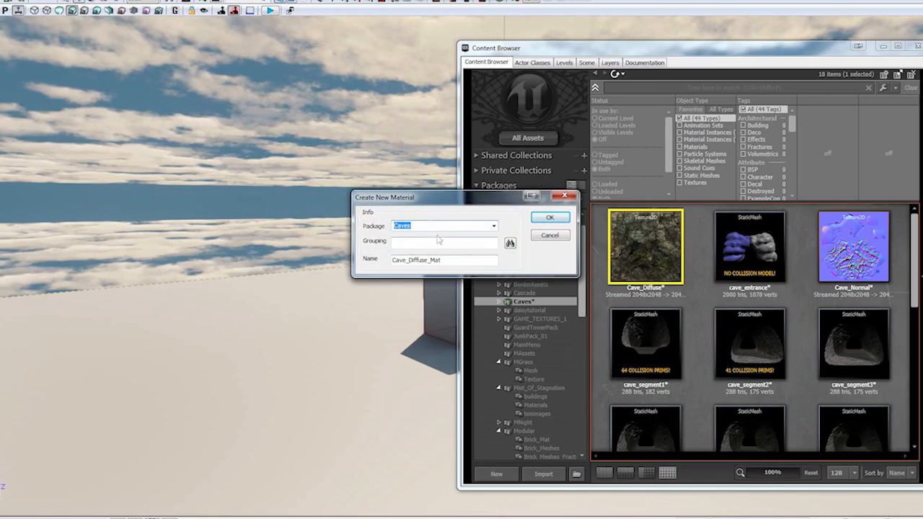
left_click(549, 217)
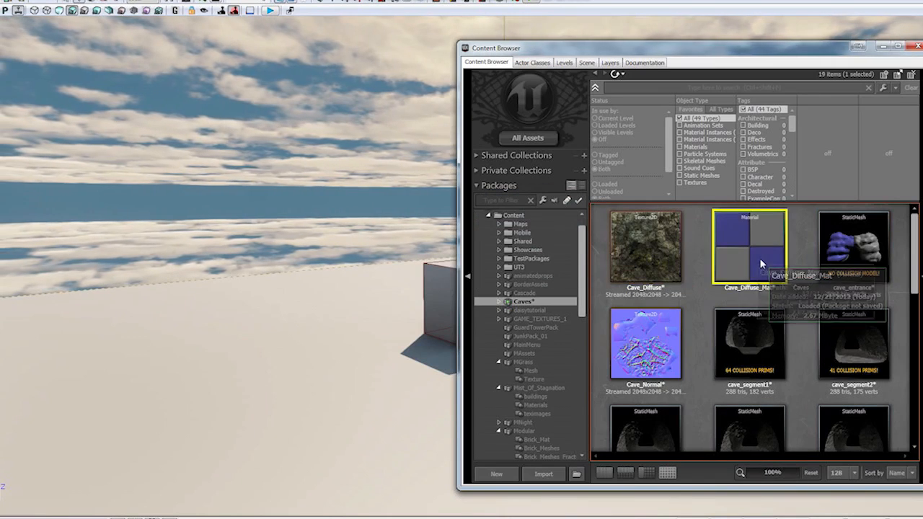
- Open Cave_Diffuse_Mat in the material editor and add the Cave_Normal texture to its graph as a texture sample
double_click(749, 247)
left_click_drag(444, 21, 298, 26)
left_click_drag(667, 347, 453, 254)
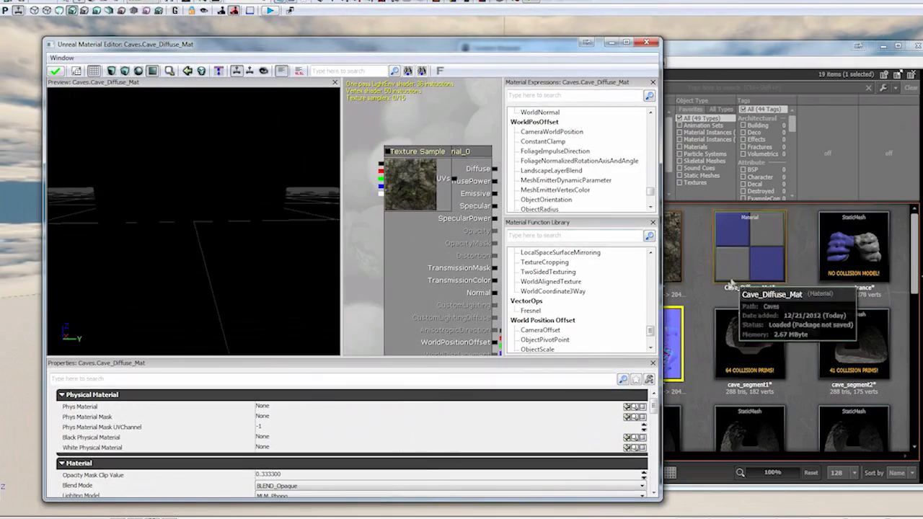
- Use the cave_entrance static mesh as the preview mesh for Cave_Diffuse_Mat
left_click(852, 249)
right_click(846, 258)
left_click(762, 137)
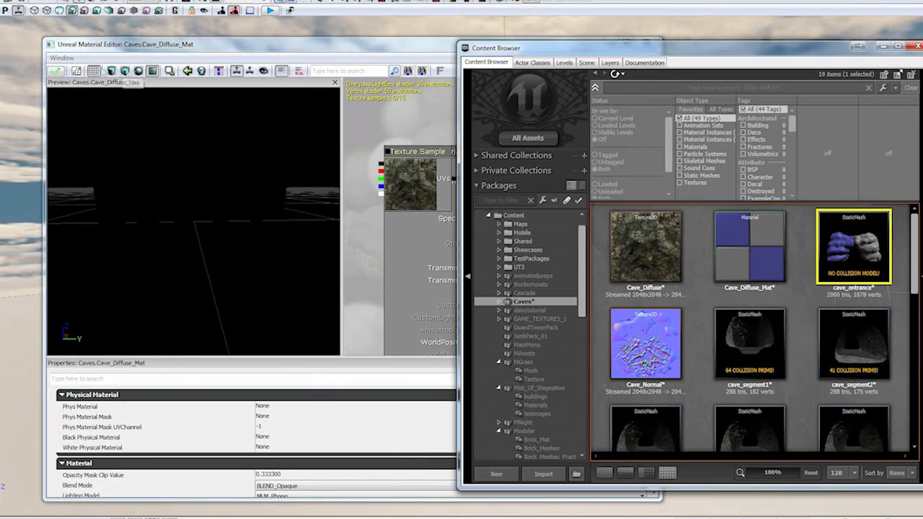
left_click(169, 72)
left_click(852, 248)
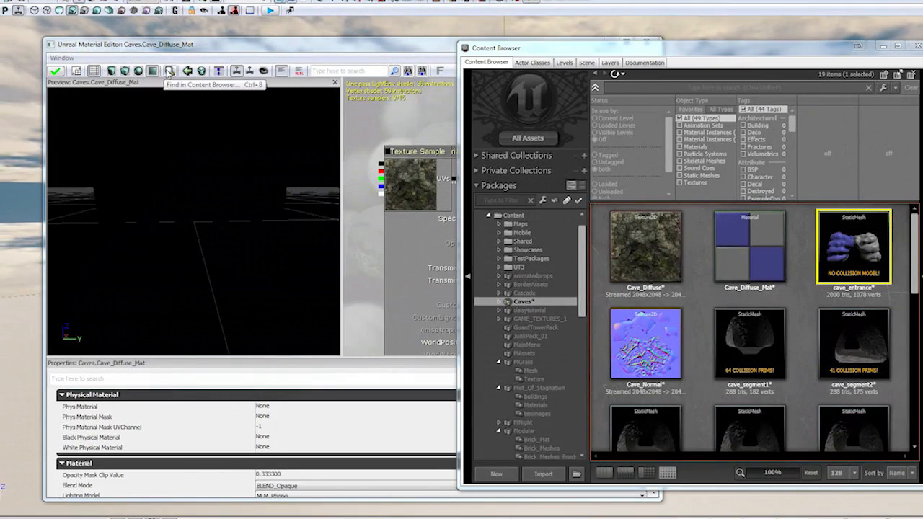
left_click(134, 128)
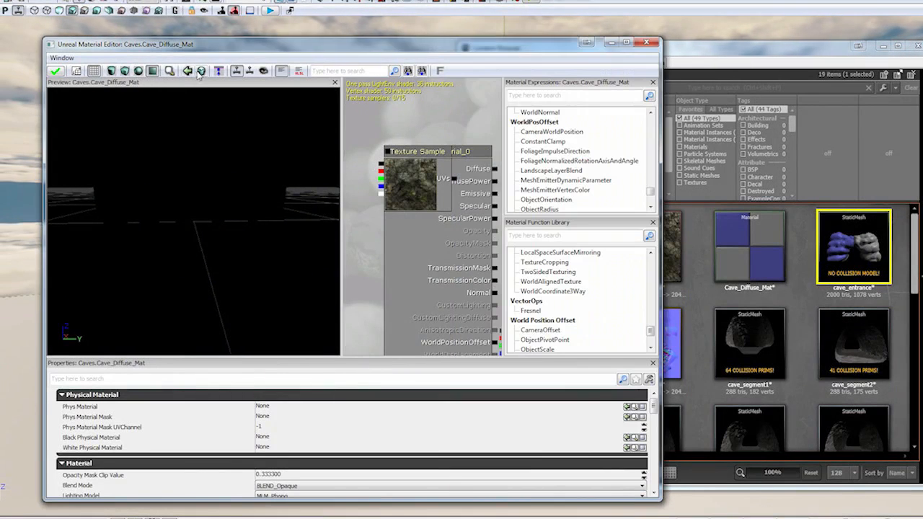
- Maximize the material editor, separate the overlapping nodes and connect the rock texture sample to the Diffuse input
left_click(626, 43)
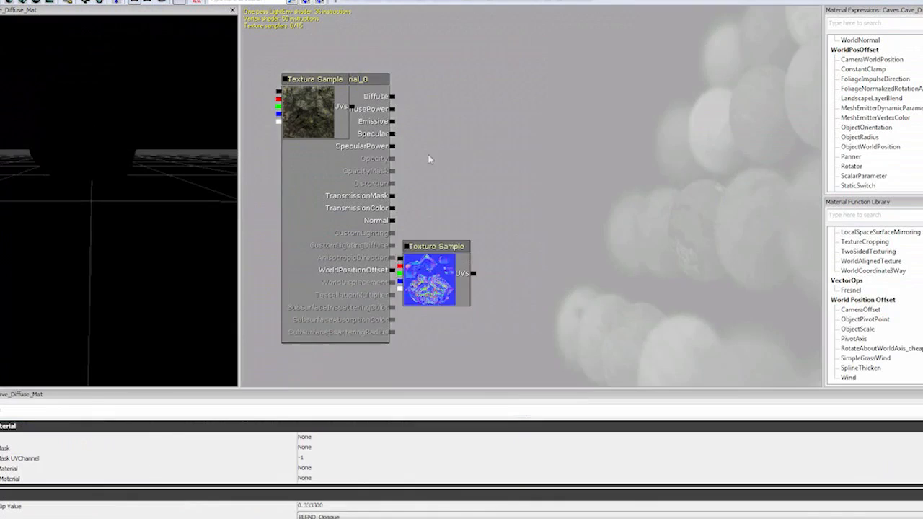
left_click_drag(428, 154, 444, 215)
mouse_move(330, 175)
left_mouse_down("ctrl")
mouse_move(528, 165)
mouse_move(409, 159)
left_mouse_up("ctrl")
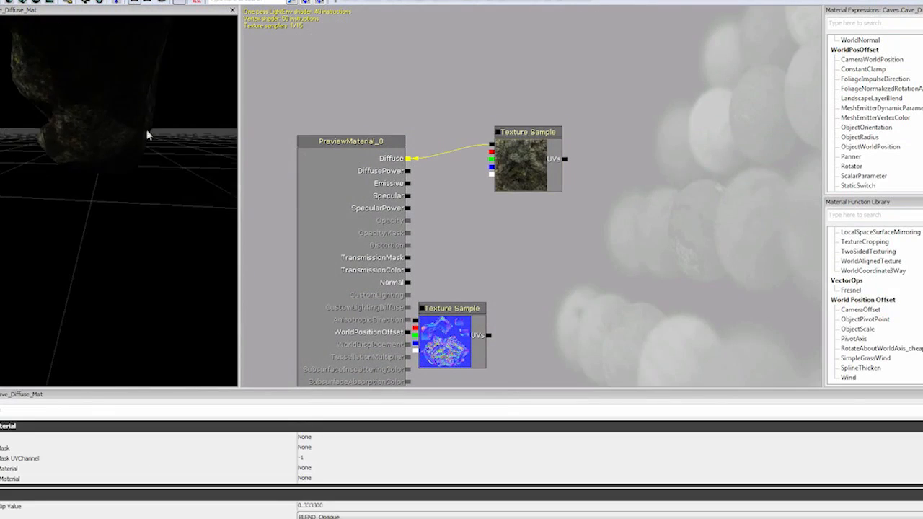
- Connect the normal map sample to the material's Normal input and inspect the material on the preview mesh
left_click_drag(147, 136, 193, 244)
left_click_drag(440, 226, 481, 217)
left_click_drag(485, 307, 478, 252)
left_click_drag(163, 219, 117, 137)
right_click_drag(118, 137, 130, 216)
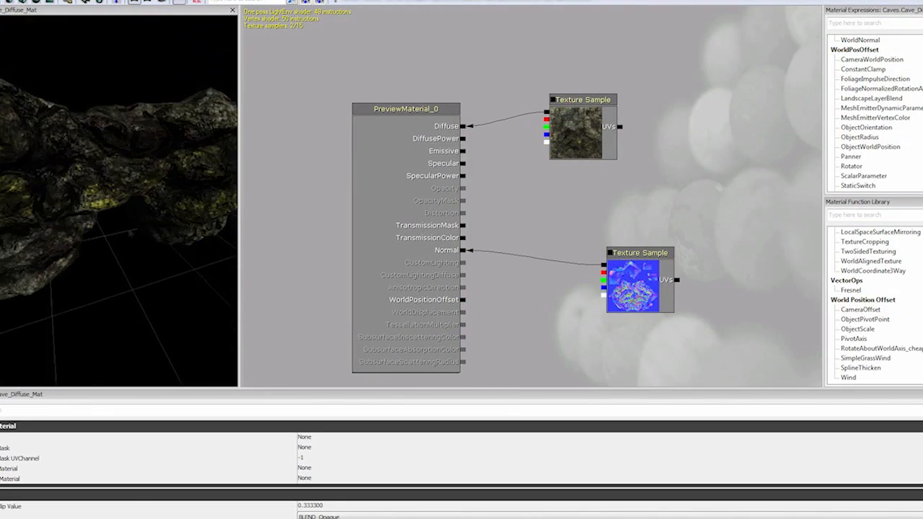
left_click_drag(131, 233, 231, 342)
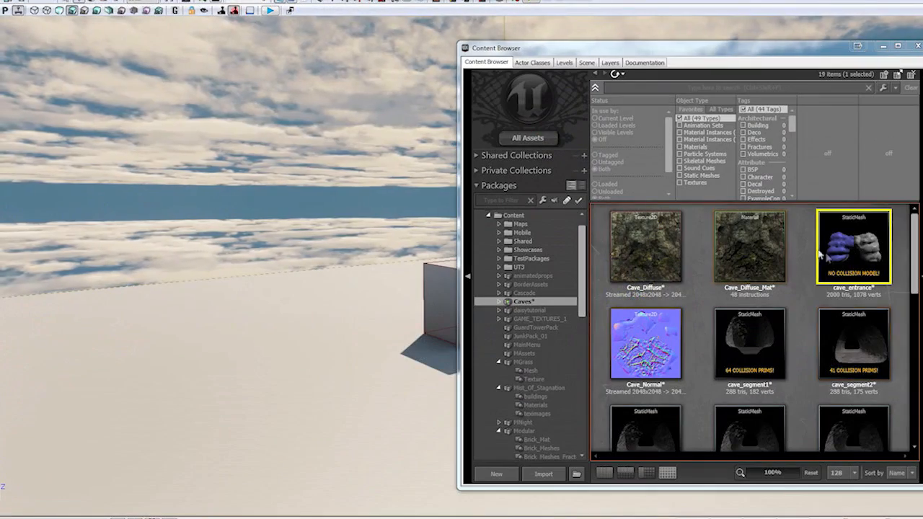
- Assign Cave_Diffuse_Mat to the material slot of the cave_entrance static mesh, inspect the textured mesh and close its editor
double_click(826, 254)
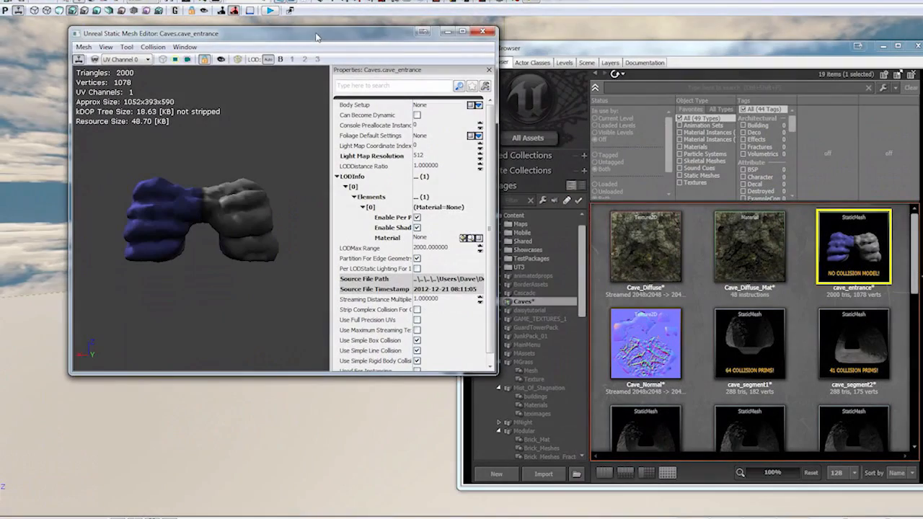
left_click(770, 254)
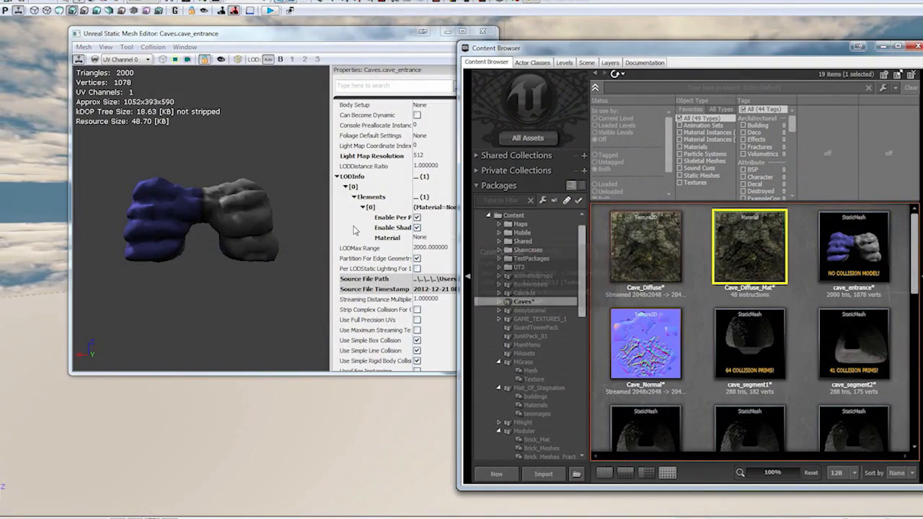
left_click(355, 229)
left_click(464, 238)
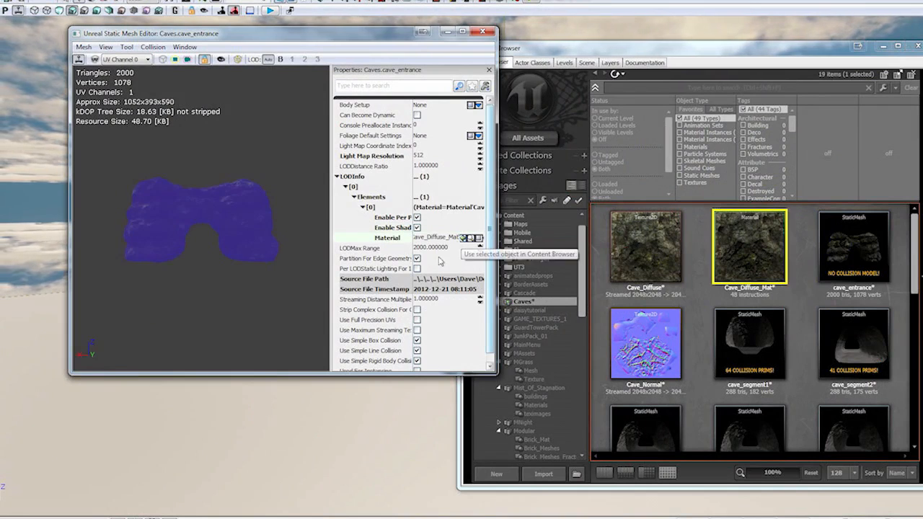
left_click_drag(213, 242, 215, 161)
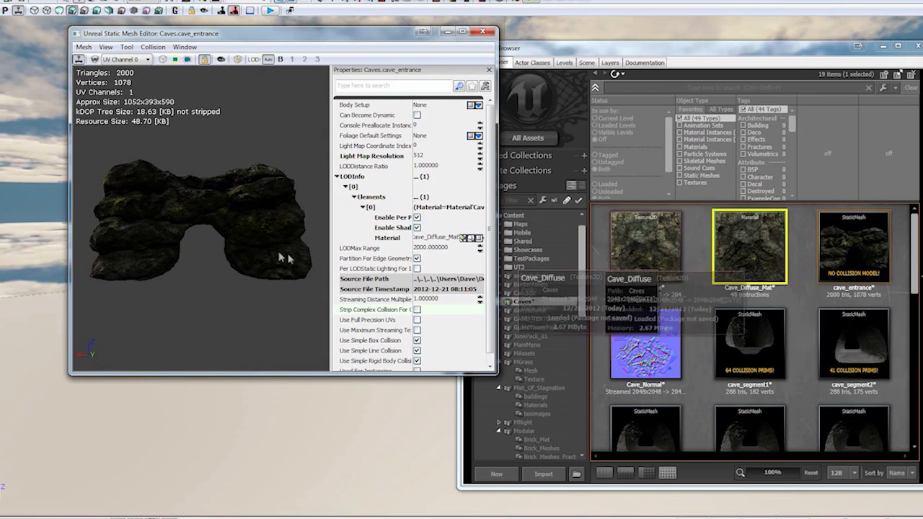
left_click_drag(288, 257, 254, 255)
right_click_drag(253, 254, 253, 251)
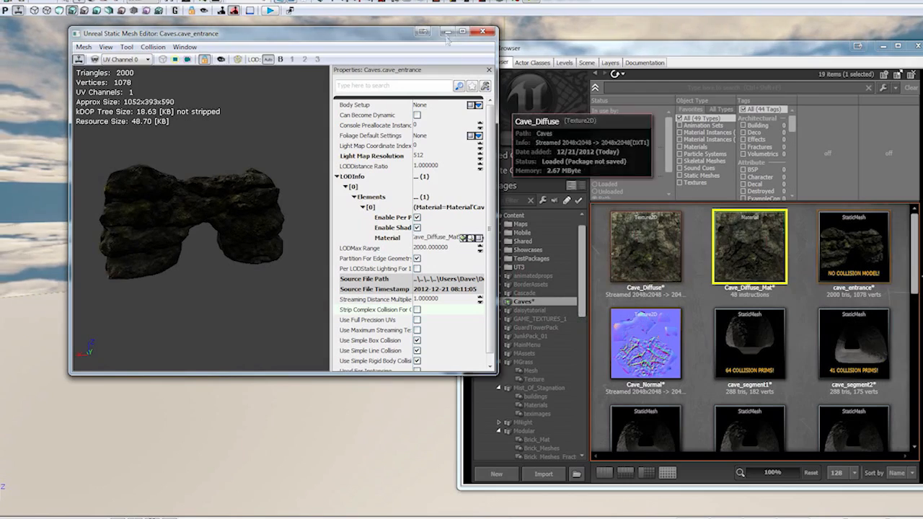
left_click(492, 31)
- Place the cave_entrance static mesh in the level beside the grey cube, close the Content Browser and face the entrance
left_click(671, 264)
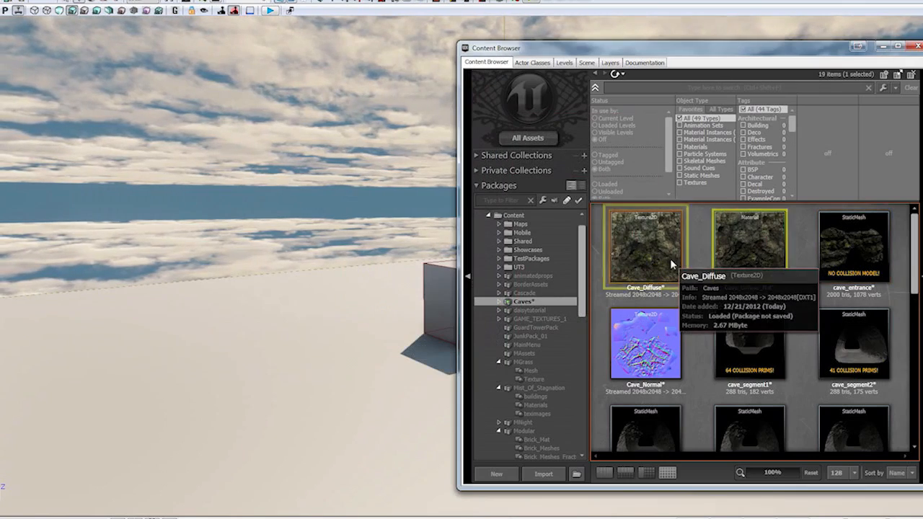
left_click_drag(870, 261, 284, 387)
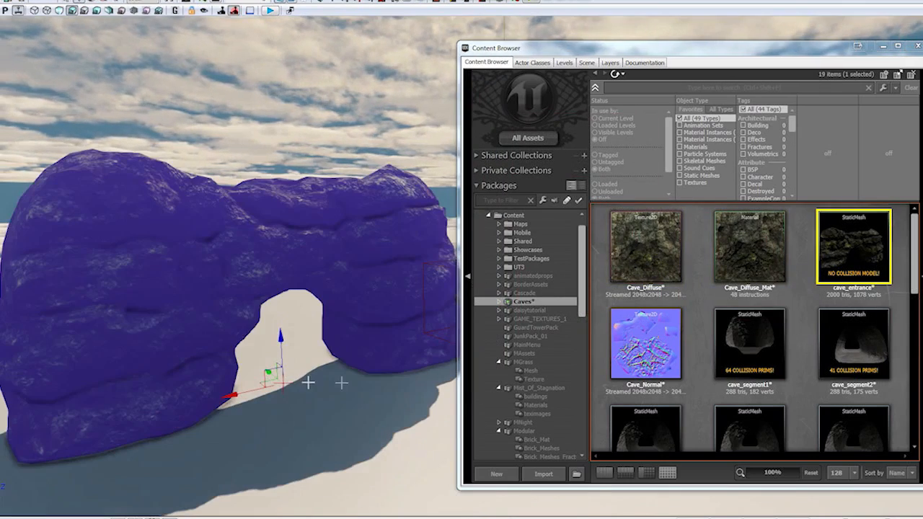
left_click(917, 46)
left_click(380, 297, "ctrl")
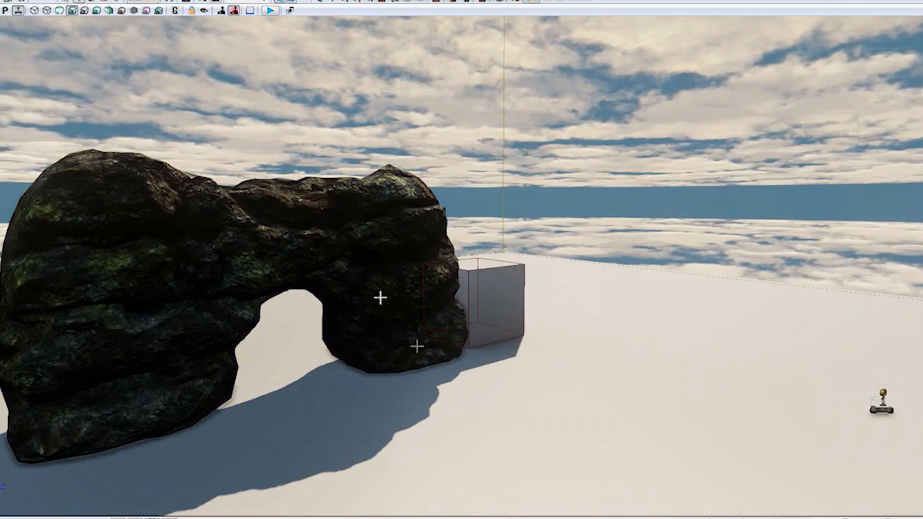
right_click_drag(417, 346, 386, 310)
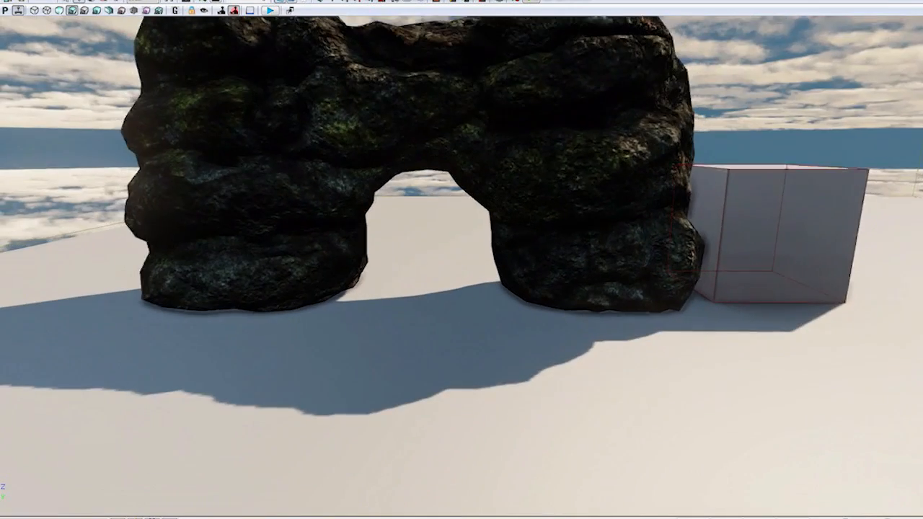
- Play the level in the editor to check the cave entrance up close, and return to editing
left_click(268, 11)
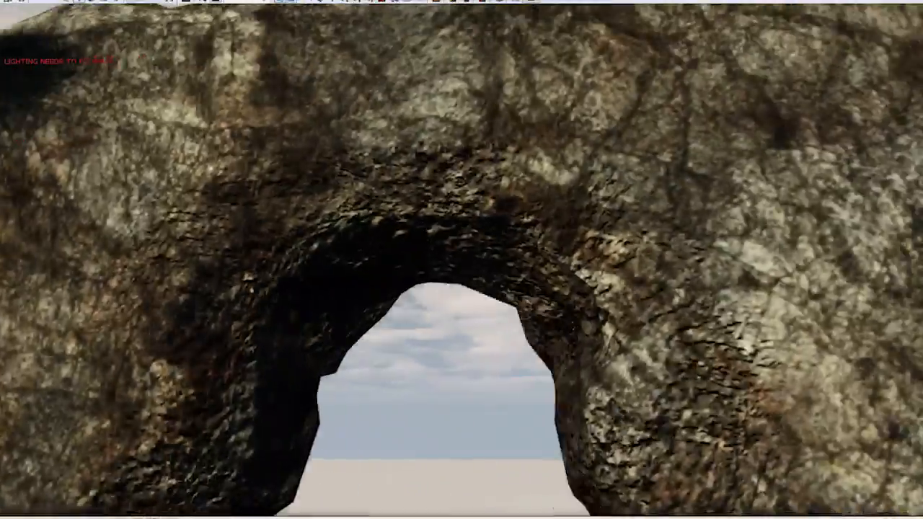
right_click_drag(461, 259, 423, 248)
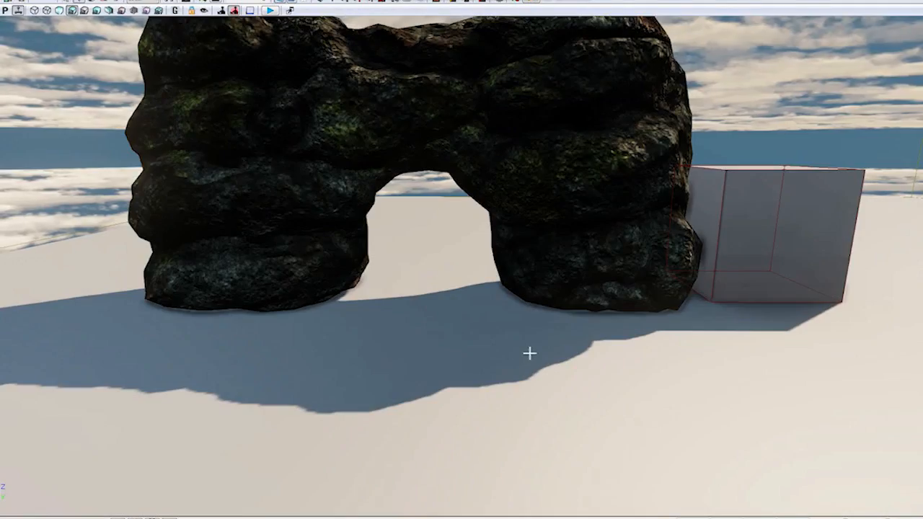
mouse_move(529, 354)
right_mouse_down()
mouse_move(529, 376)
mouse_move(529, 346)
right_mouse_up()
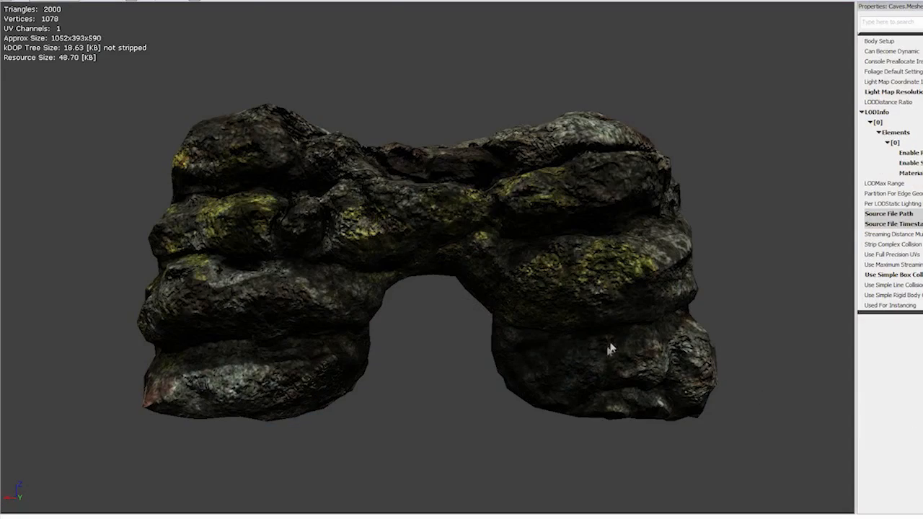
- Examine the finished cave entrance, floor, wall, tunnel and rock meshes from several angles in the static mesh viewer
left_click_drag(611, 350, 36, 382)
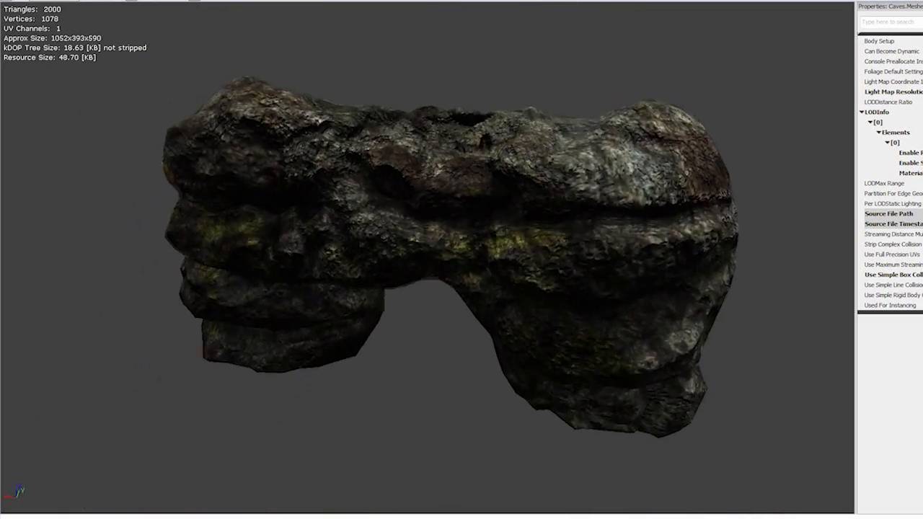
left_click_drag(757, 278, 806, 232)
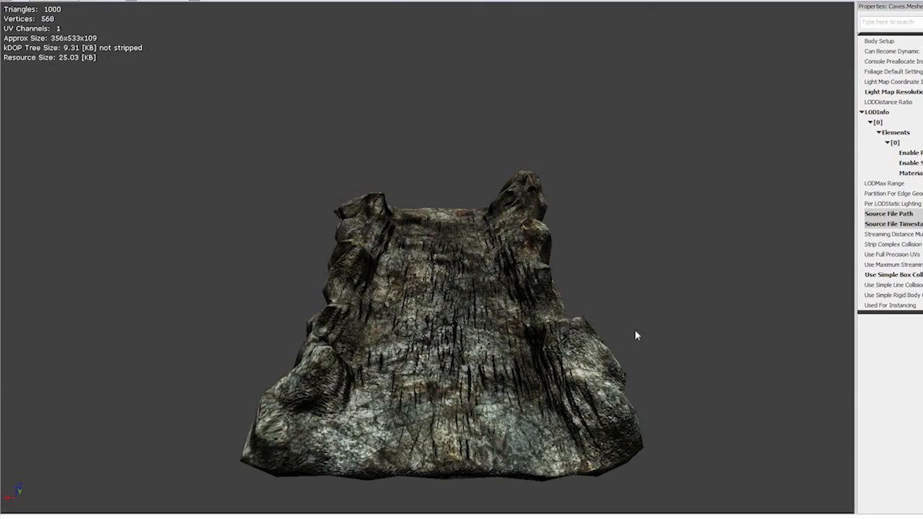
left_click_drag(635, 335, 636, 278)
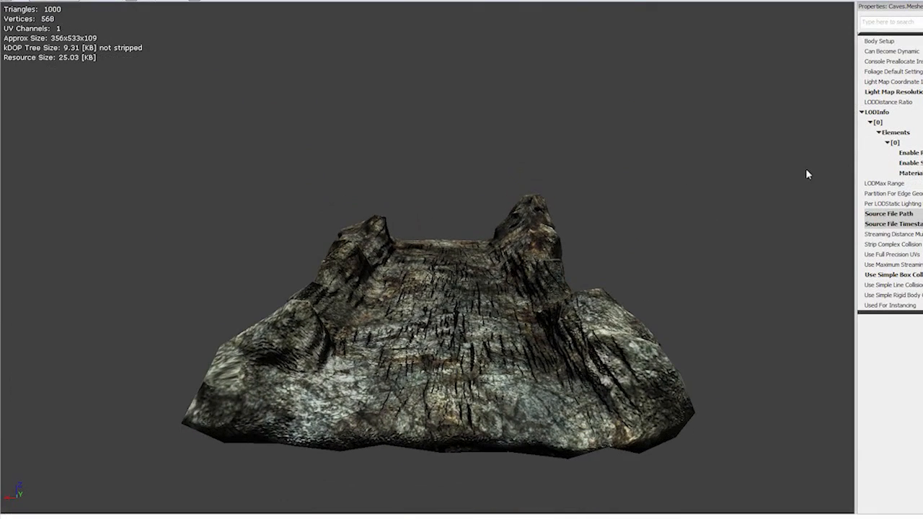
right_click_drag(807, 170, 769, 168)
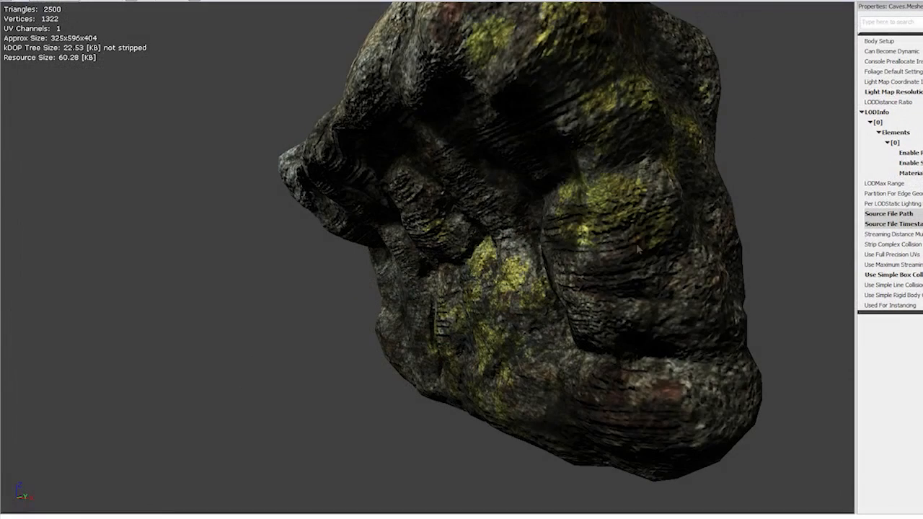
left_click_drag(638, 248, 730, 193)
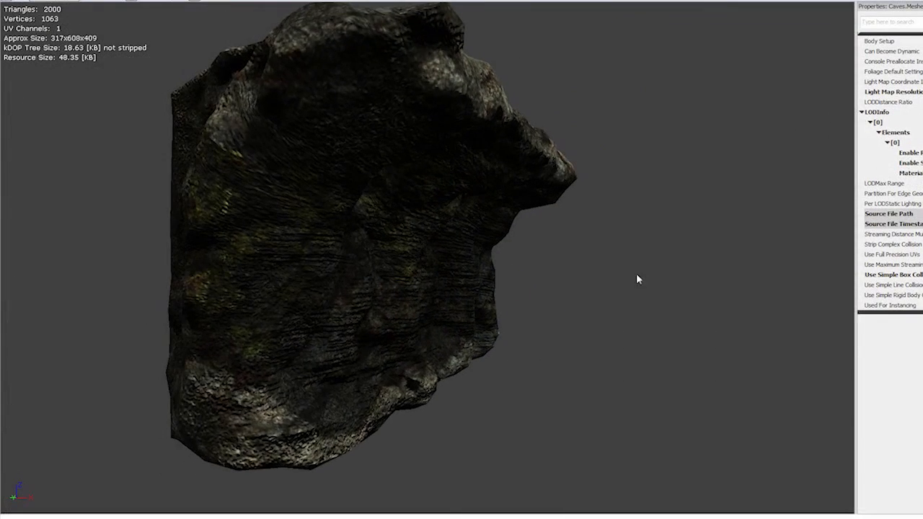
left_click_drag(636, 273, 575, 395)
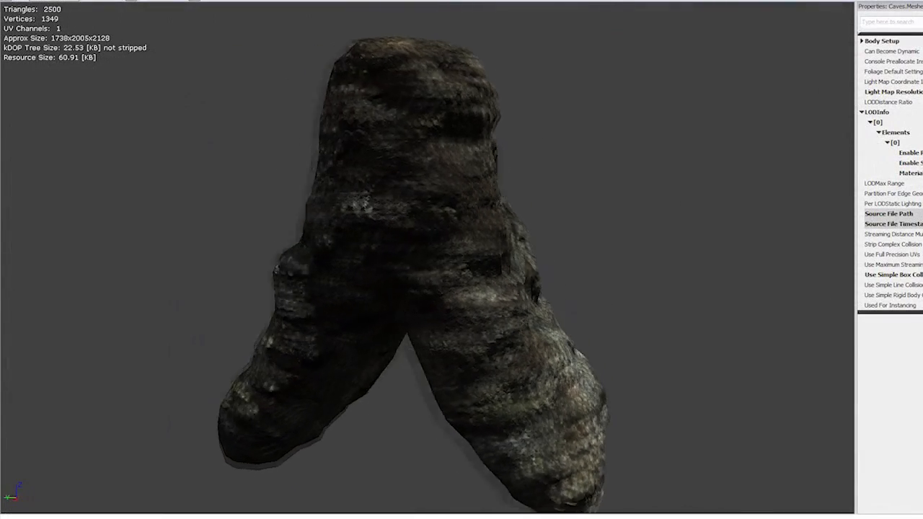
left_click_drag(360, 259, 564, 314)
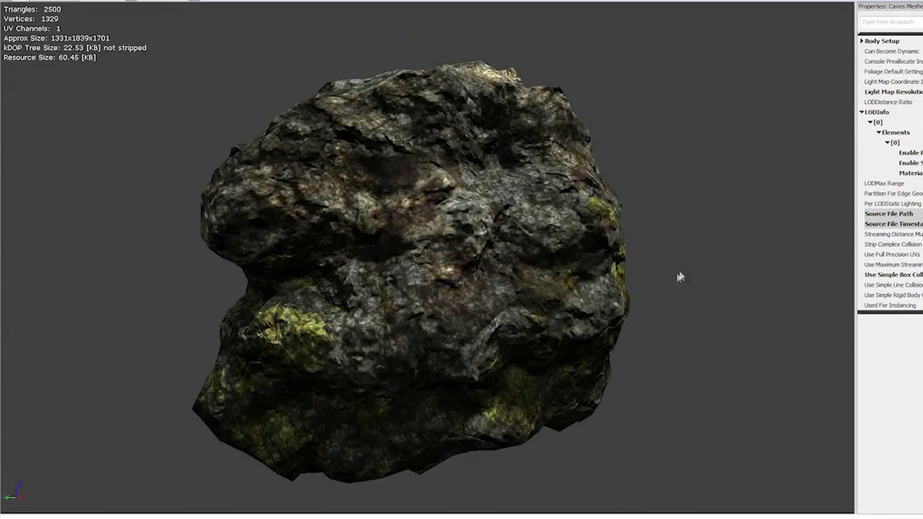
left_click_drag(712, 288, 260, 289)
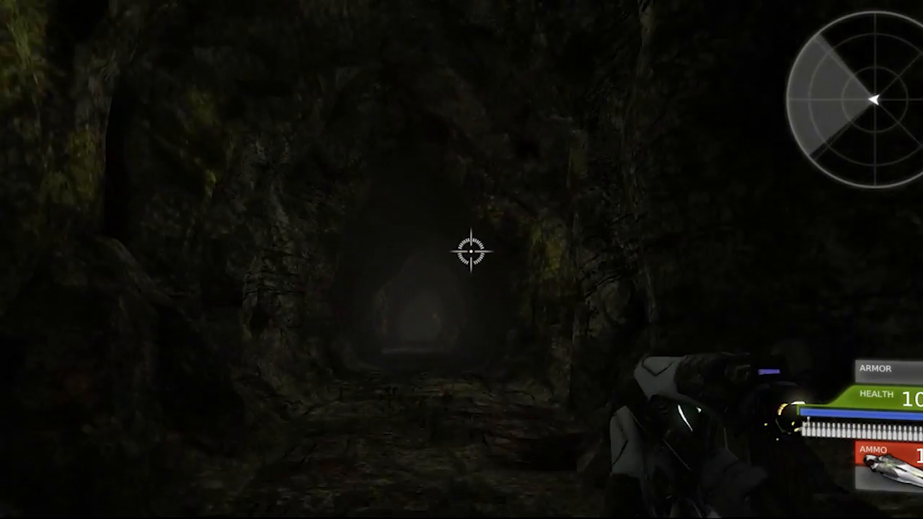
key("w")
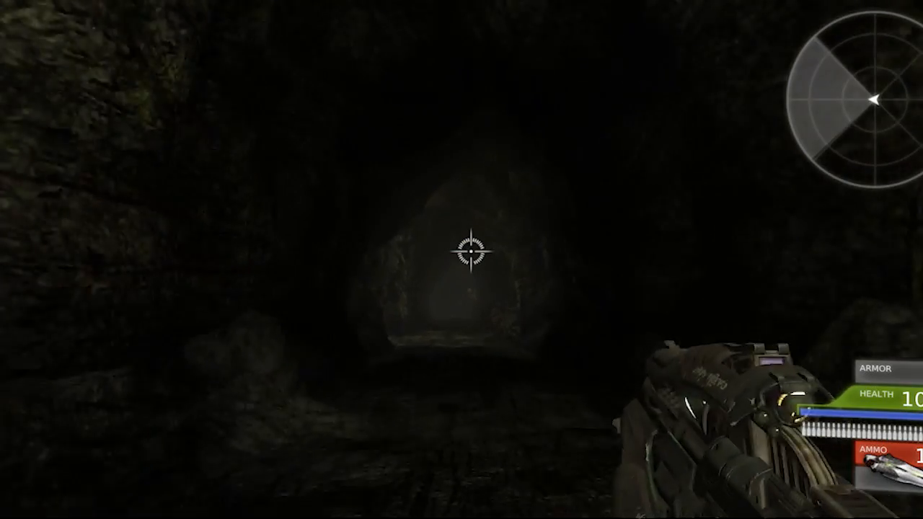
key("w")
key("w")
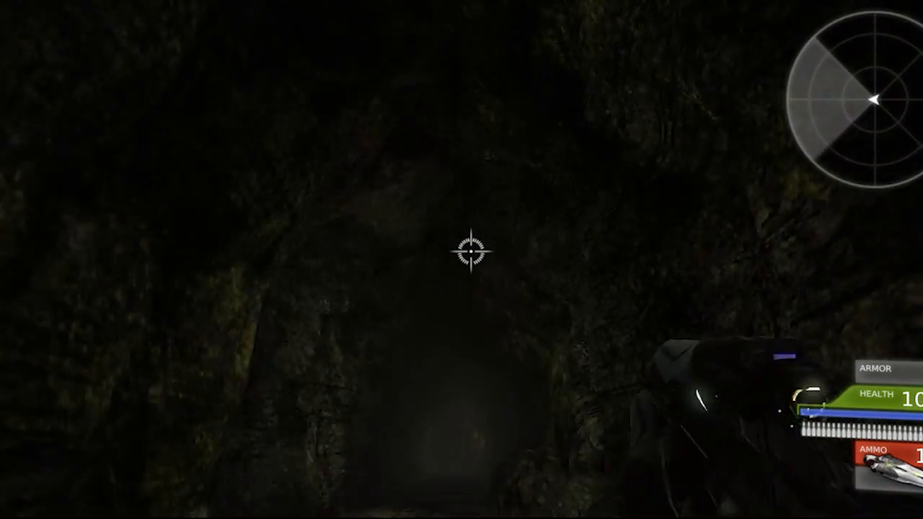
key("w")
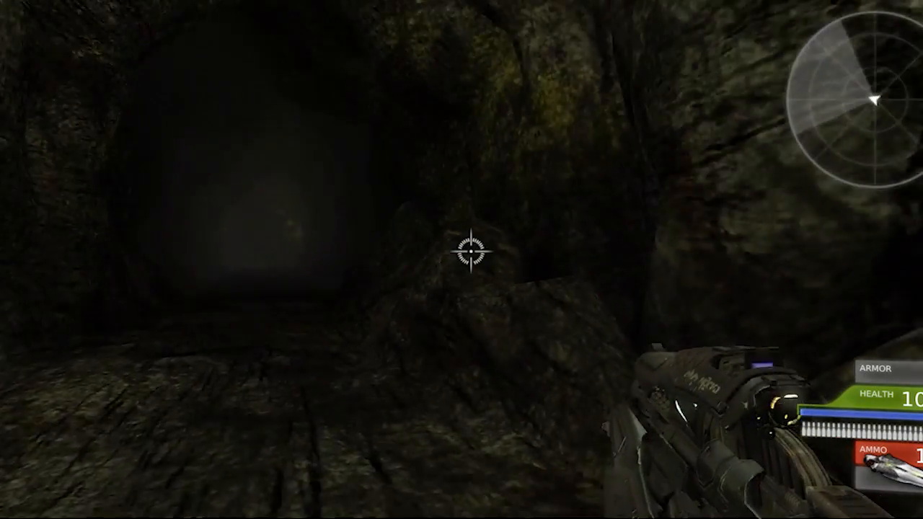
key("w")
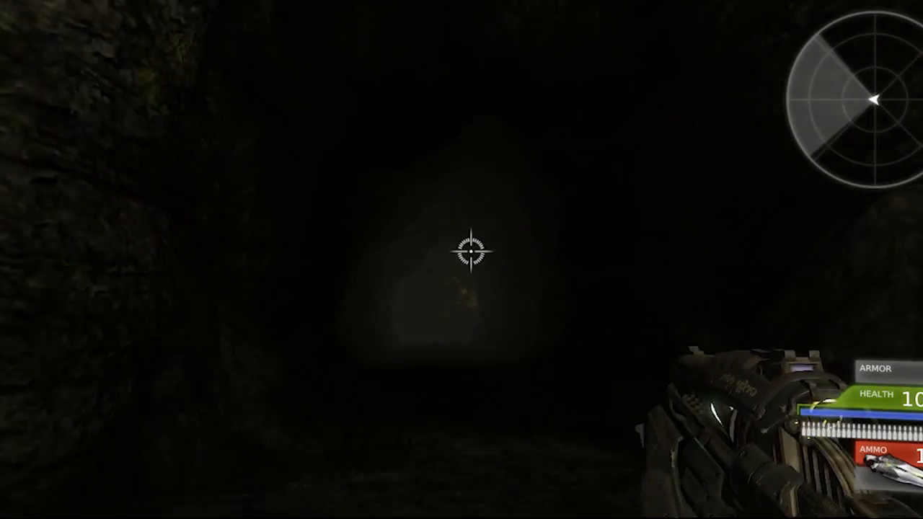
key("w")
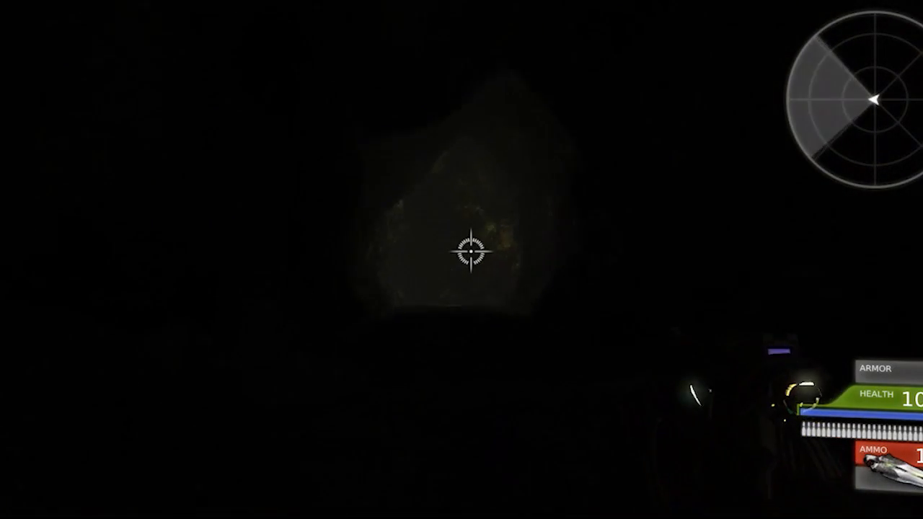
key("w")
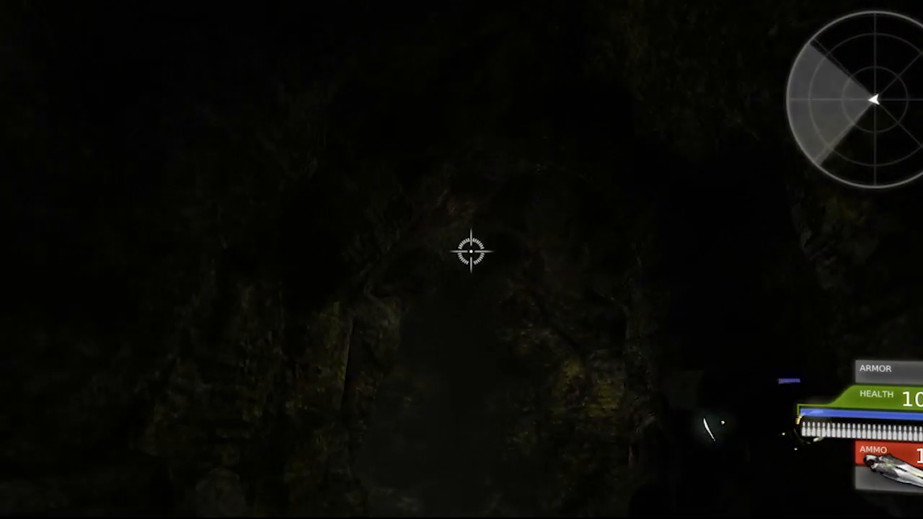
key("w")
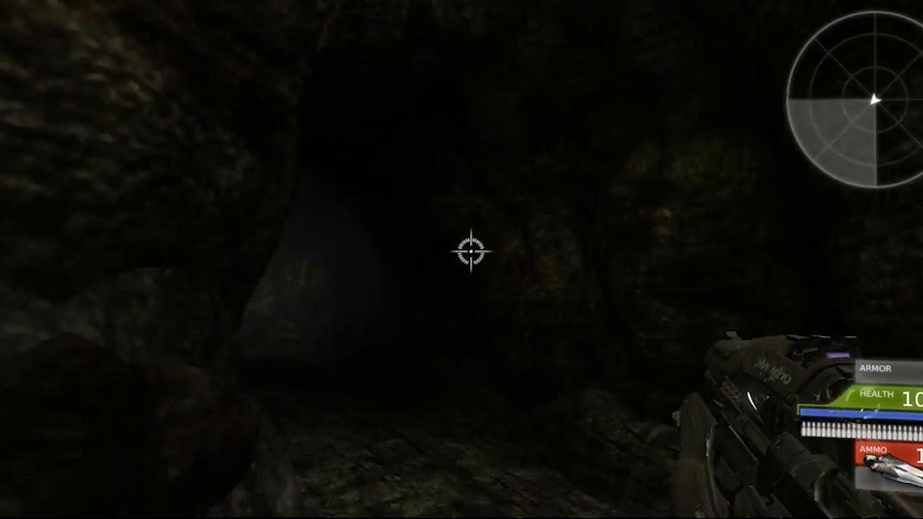
key("w")
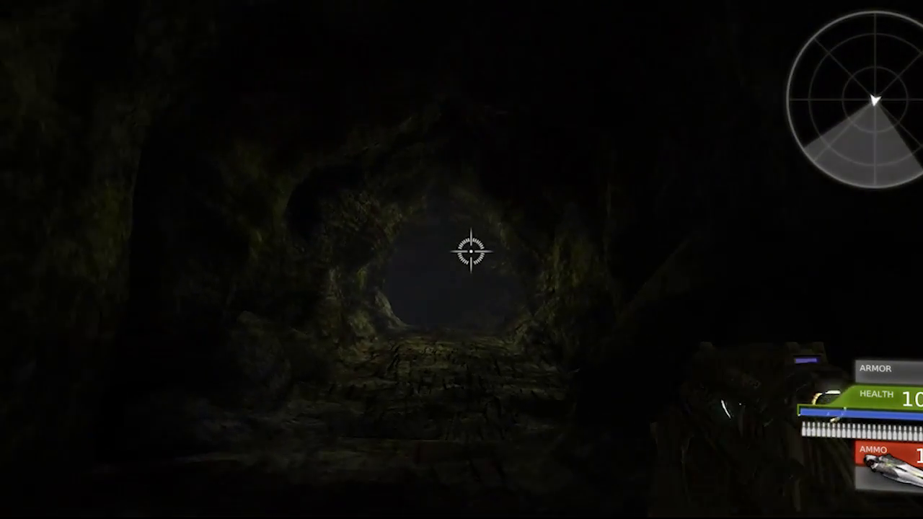
key("w")
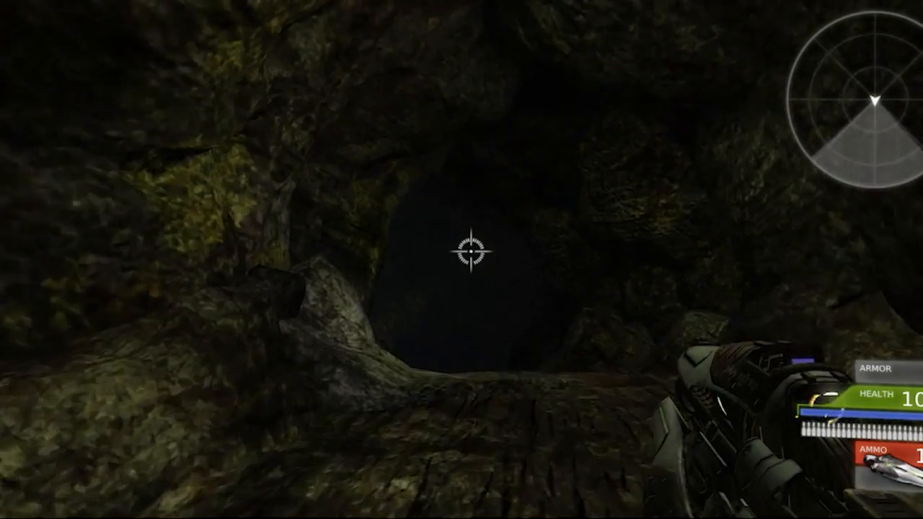
key("w")
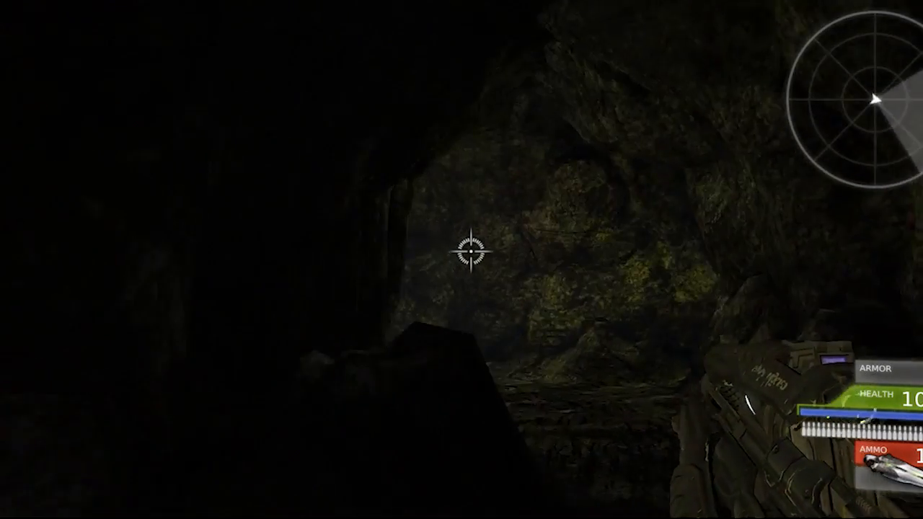
key("w")
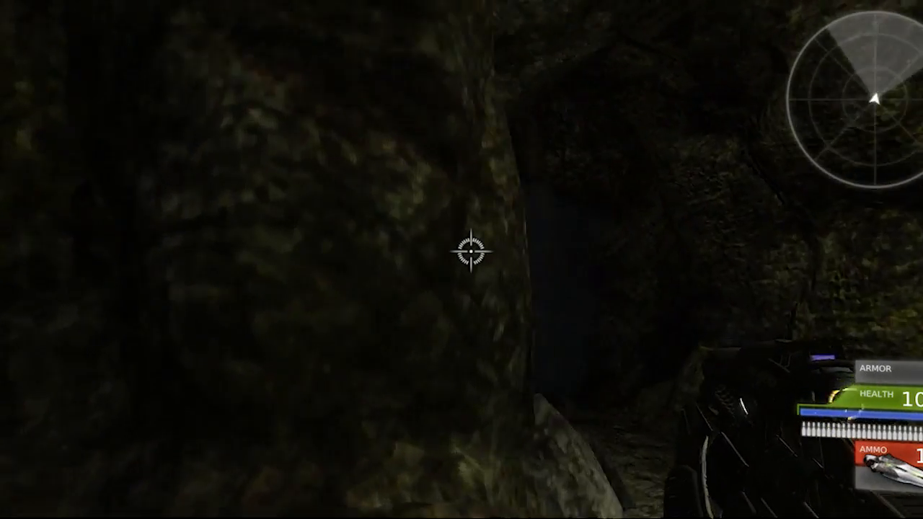
key("w")
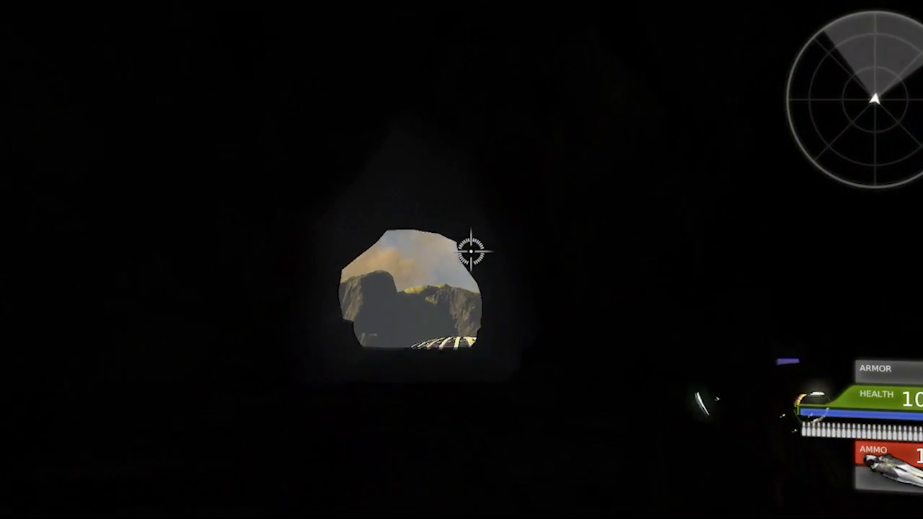
key("w")
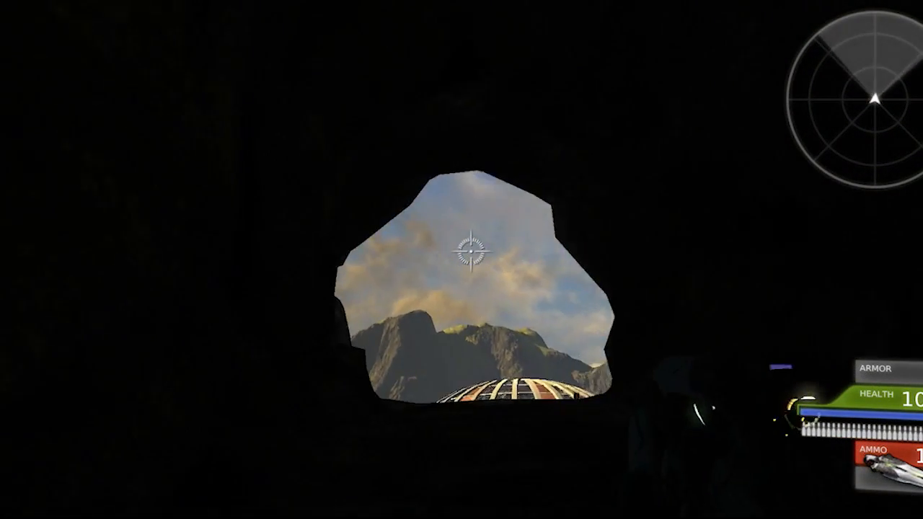
key("w")
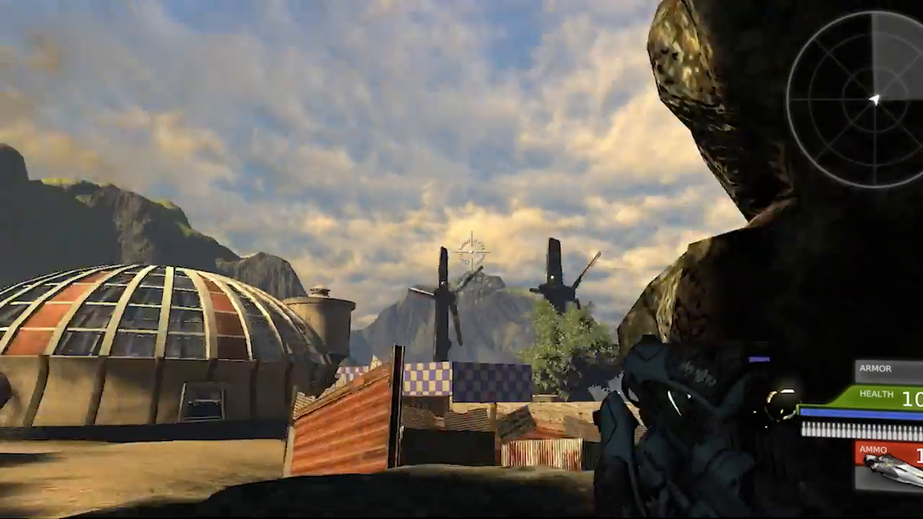
key("s")
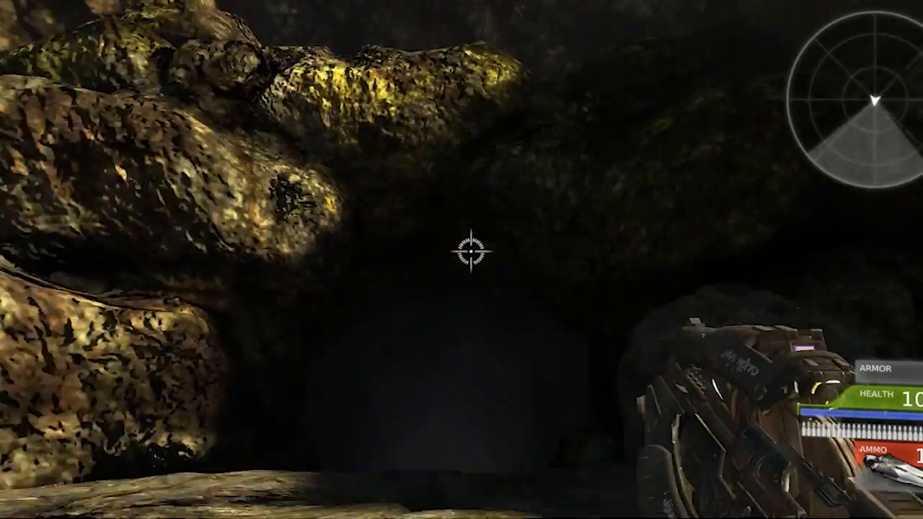
key("s")
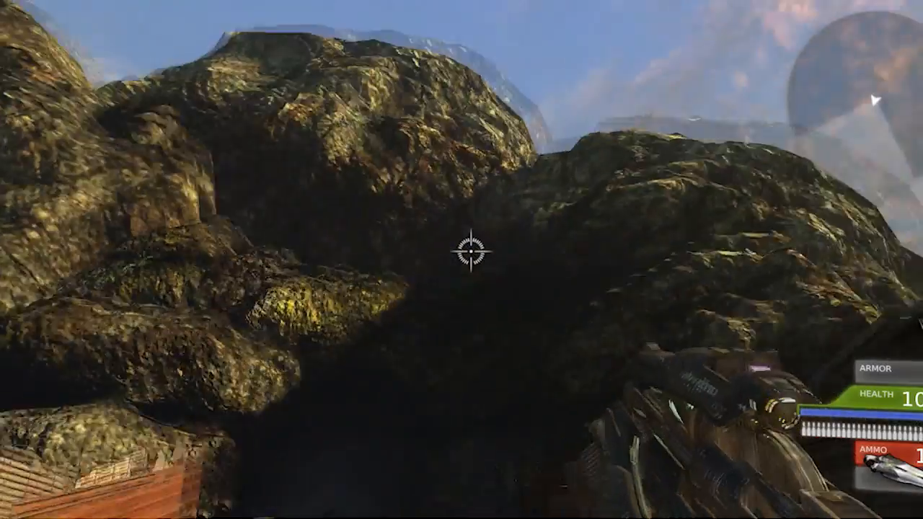